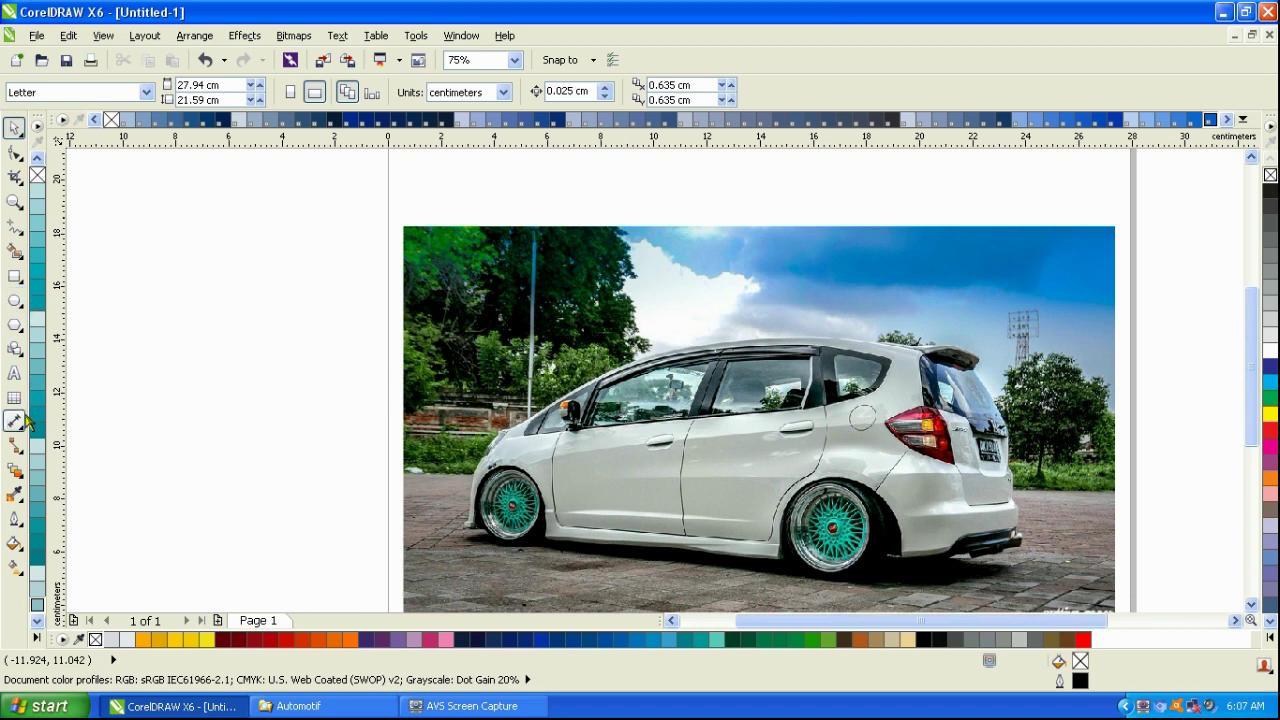
# - Add a line of artistic text above the car photo reading "pke geng sekarang kita coba membuat mockup"
pyautogui.click(14, 373)
pyautogui.click(431, 181)
pyautogui.write('pk')
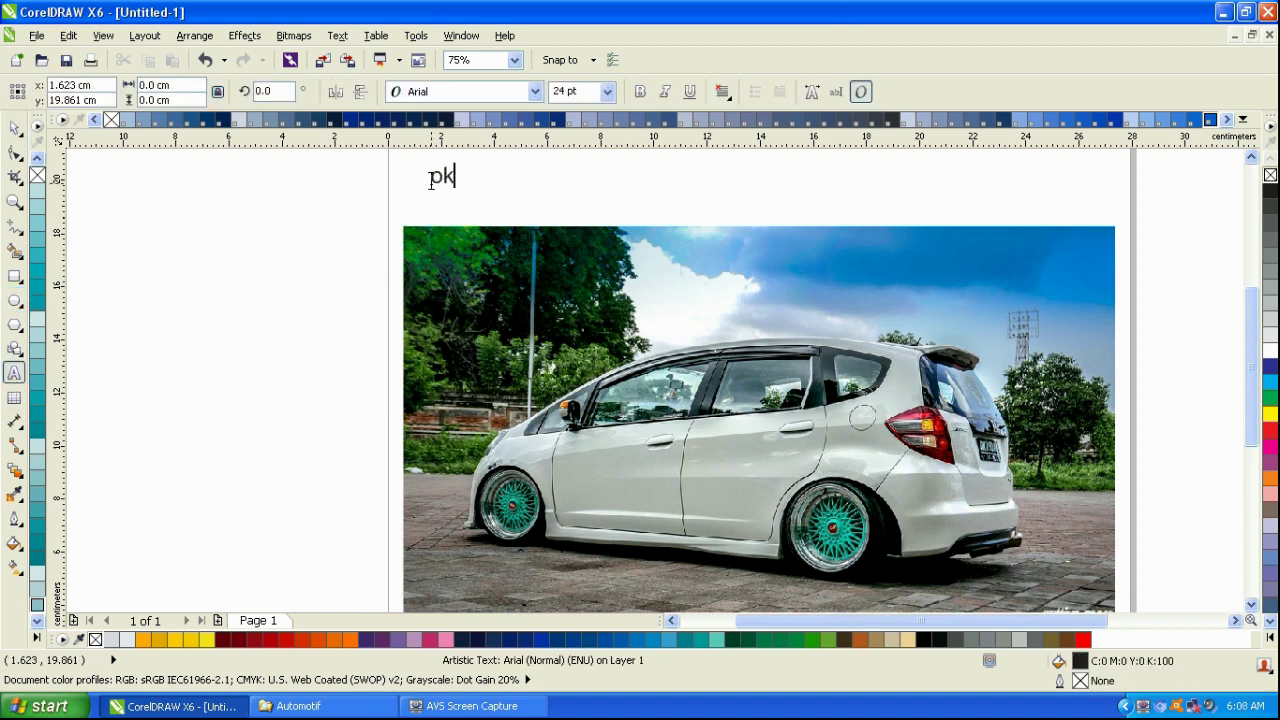
pyautogui.write('e geng seka')
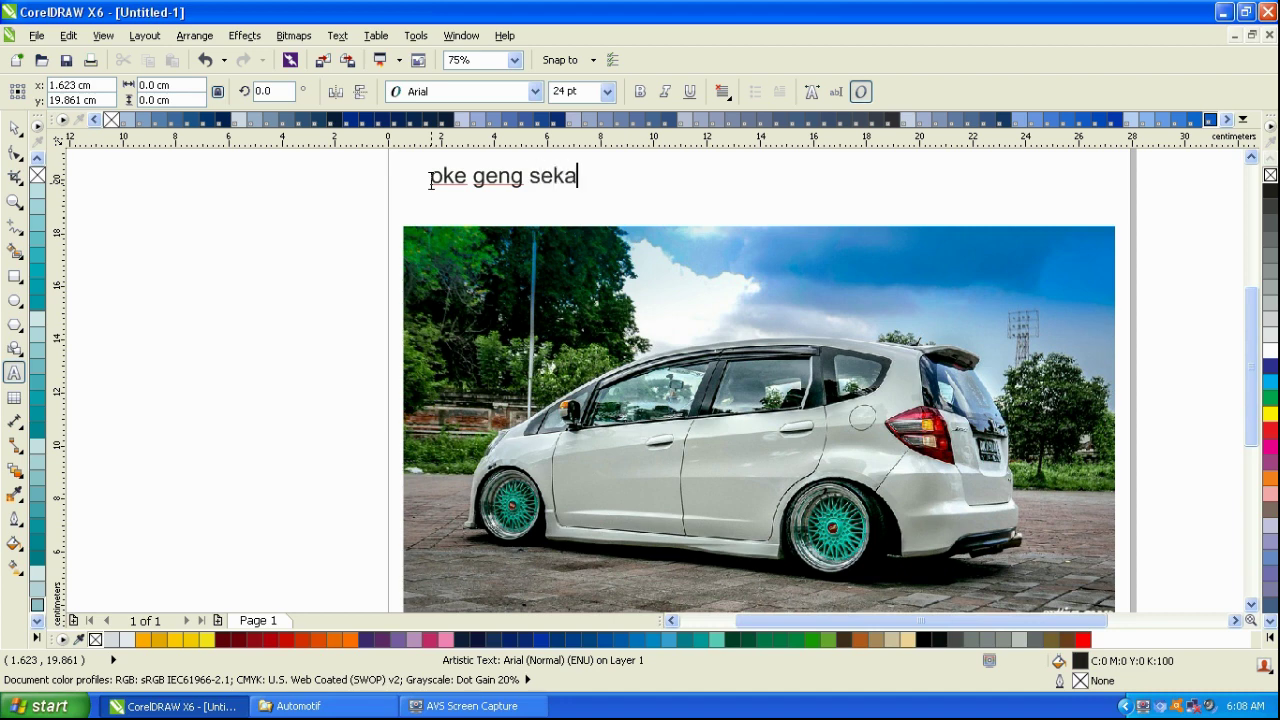
pyautogui.write('rang kita')
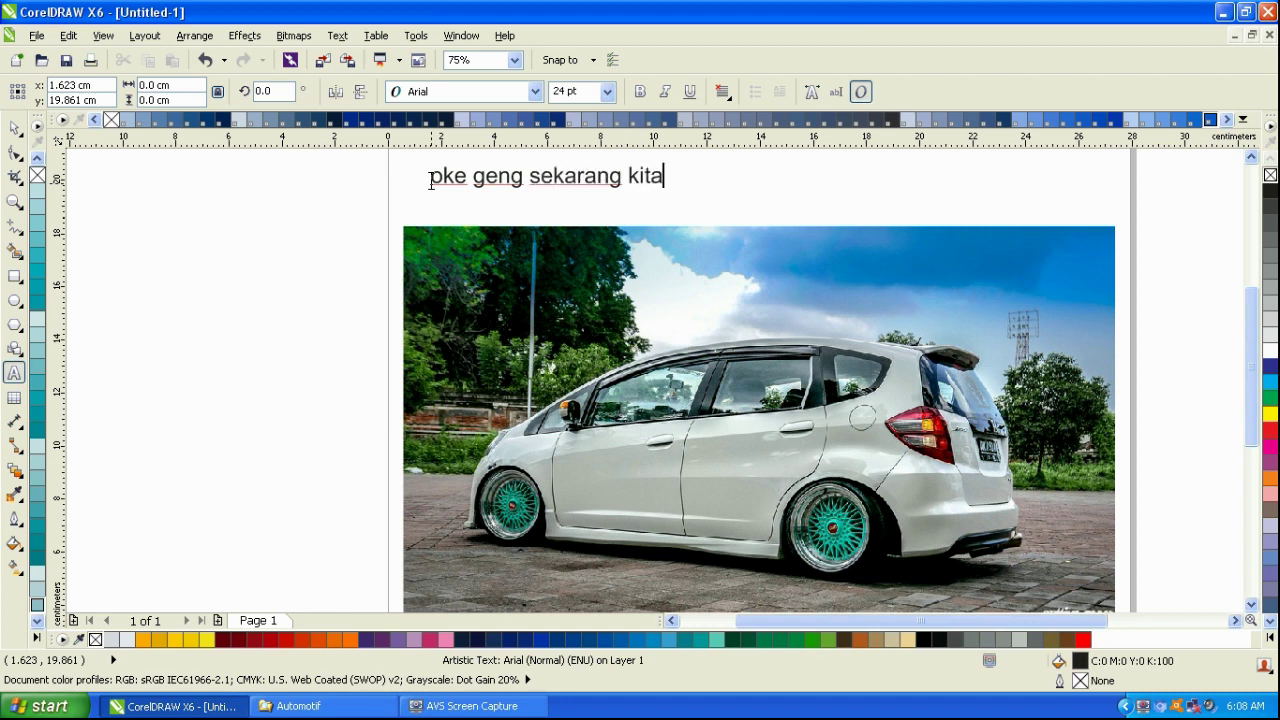
pyautogui.write(' coba membuat ockup')
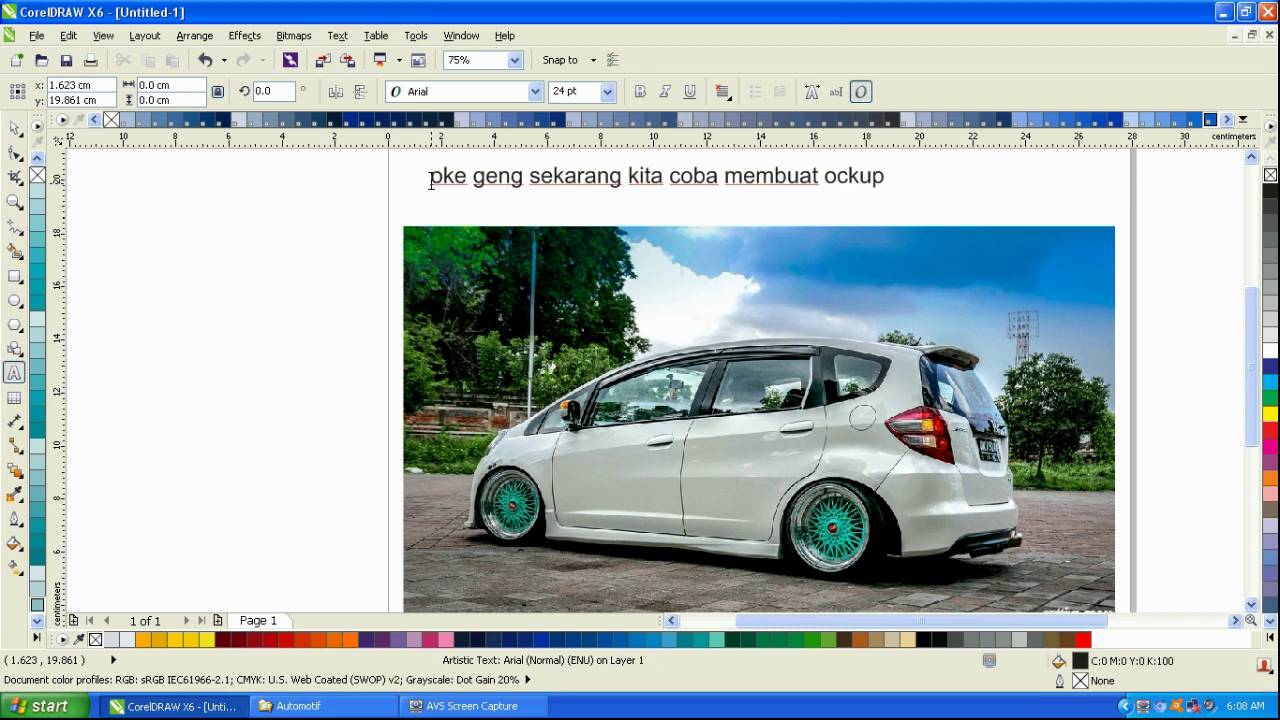
pyautogui.press('BackSpace')
pyautogui.press('BackSpace')
pyautogui.press('BackSpace')
pyautogui.press('BackSpace')
pyautogui.write('mock')
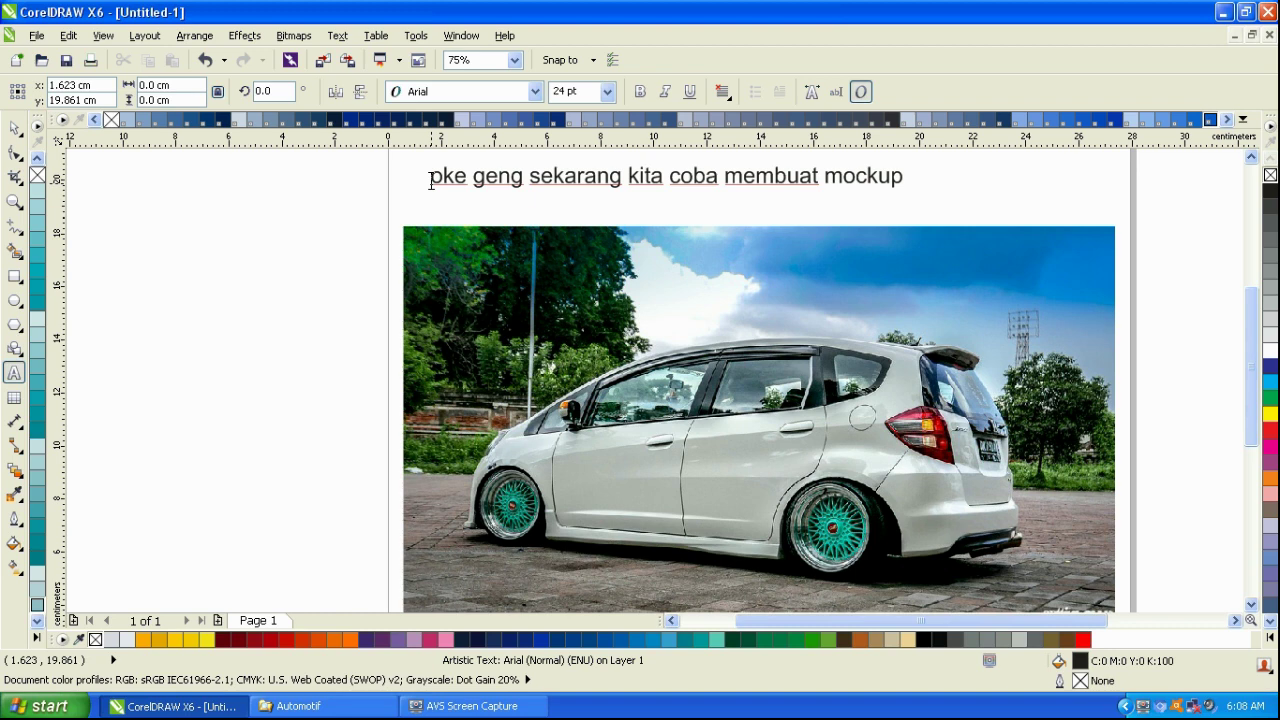
pyautogui.write('up mob')
# - Replace the text above the photo with "usahakan kapasitas gambar lebih besar ya geng"
pyautogui.press('BackSpace')
pyautogui.press('BackSpace')
pyautogui.press('BackSpace')
pyautogui.press('BackSpace')
pyautogui.press('BackSpace')
pyautogui.press('BackSpace')
pyautogui.press('BackSpace')
pyautogui.press('BackSpace')
pyautogui.press('BackSpace')
pyautogui.press('BackSpace')
pyautogui.press('BackSpace')
pyautogui.press('BackSpace')
pyautogui.press('BackSpace')
pyautogui.press('BackSpace')
pyautogui.press('BackSpace')
pyautogui.press('BackSpace')
pyautogui.press('BackSpace')
pyautogui.press('BackSpace')
pyautogui.press('BackSpace')
pyautogui.press('BackSpace')
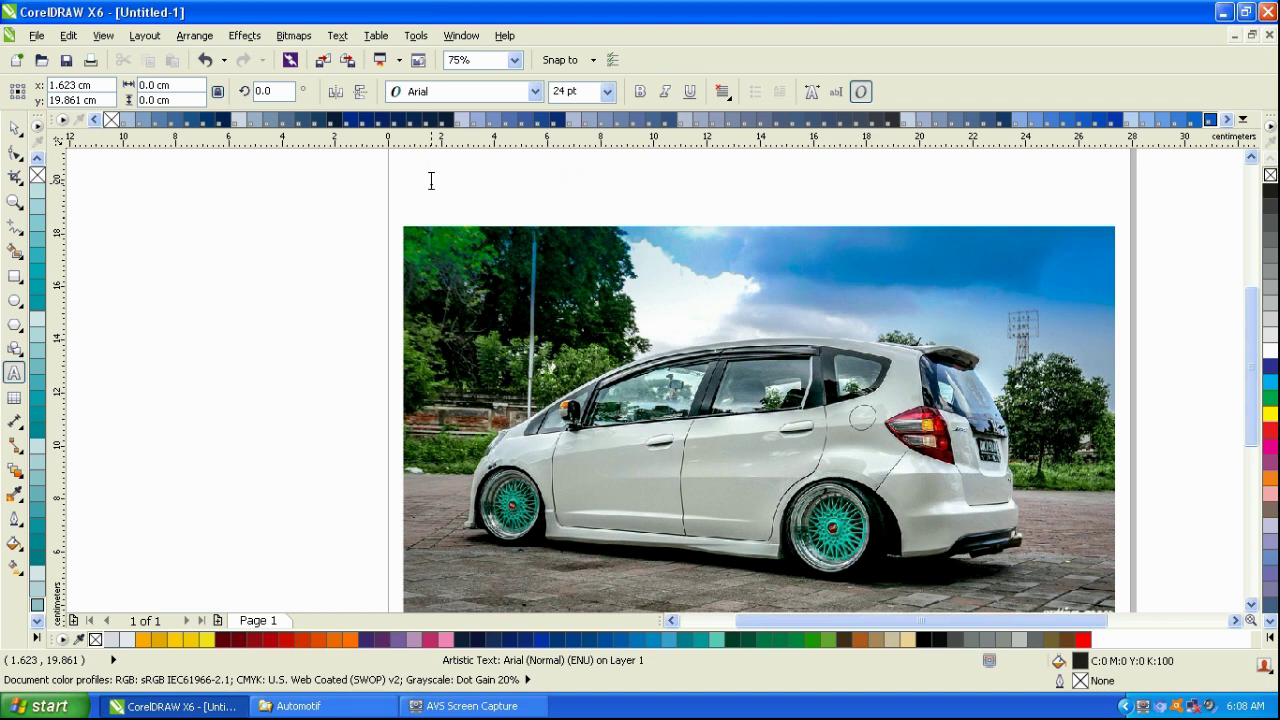
pyautogui.write('usahakan ka')
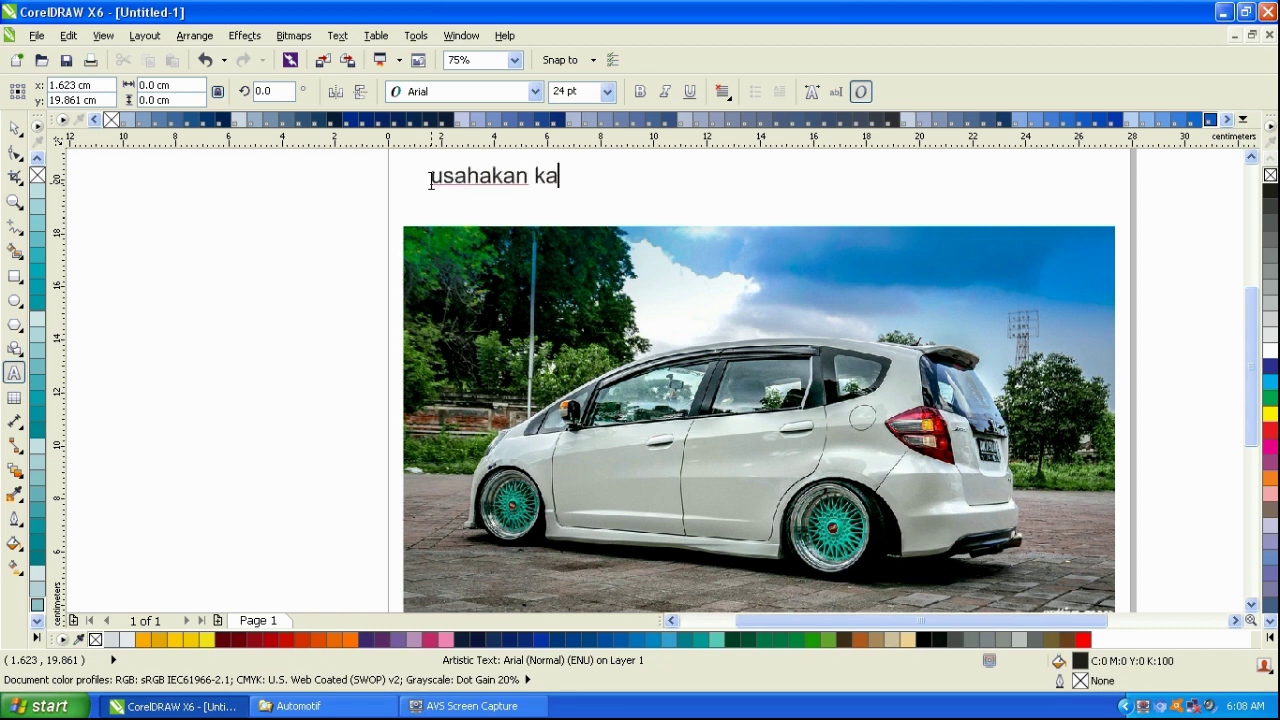
pyautogui.write('pasitas gam')
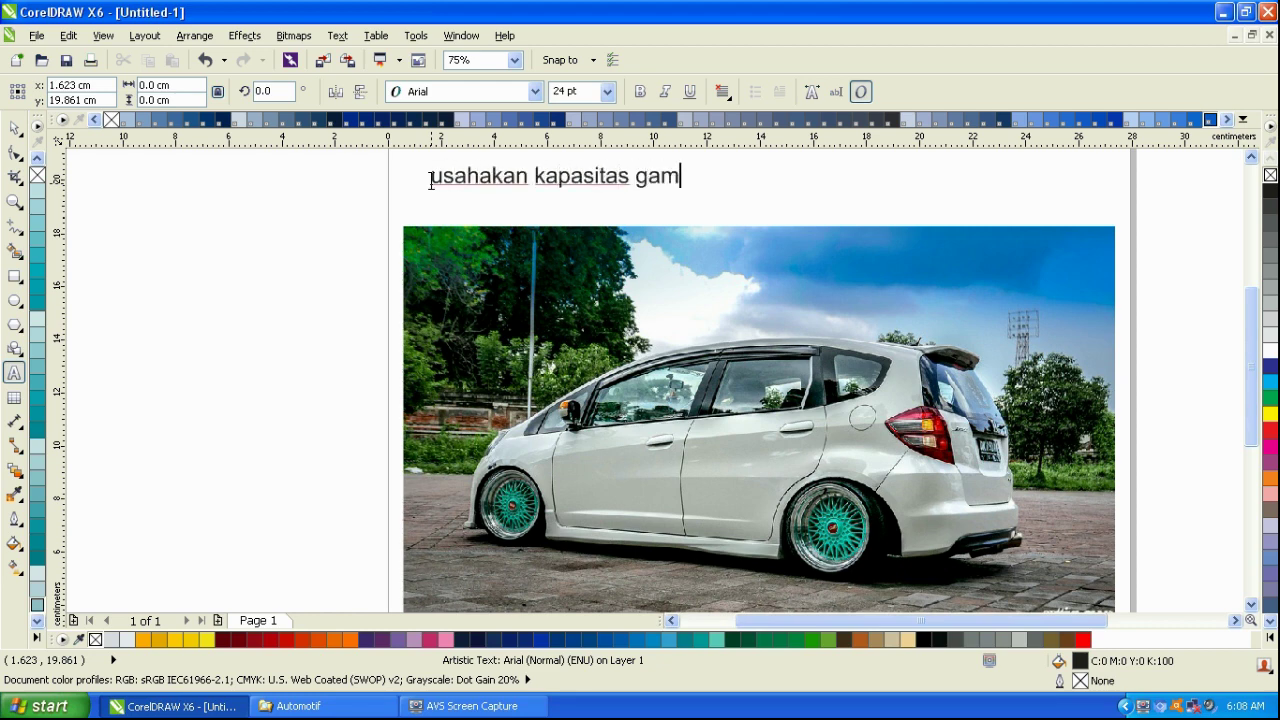
pyautogui.write('bar lebih besar')
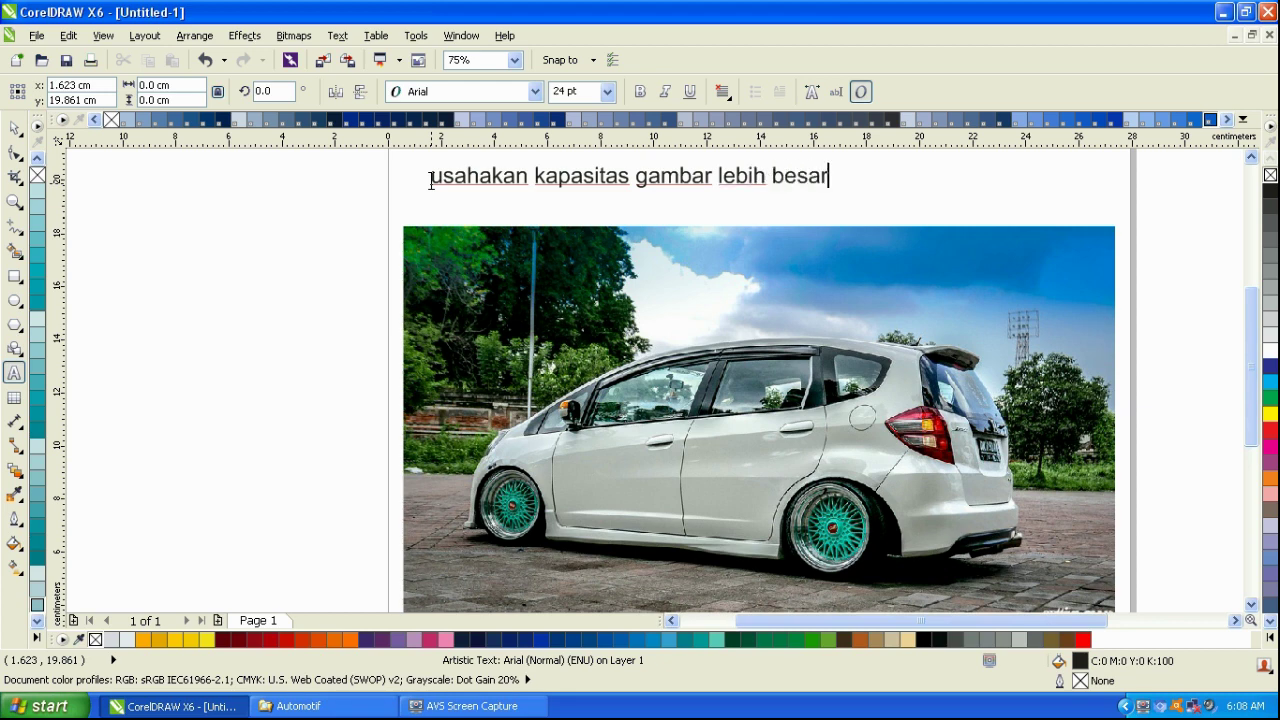
pyautogui.write(' ya geng')
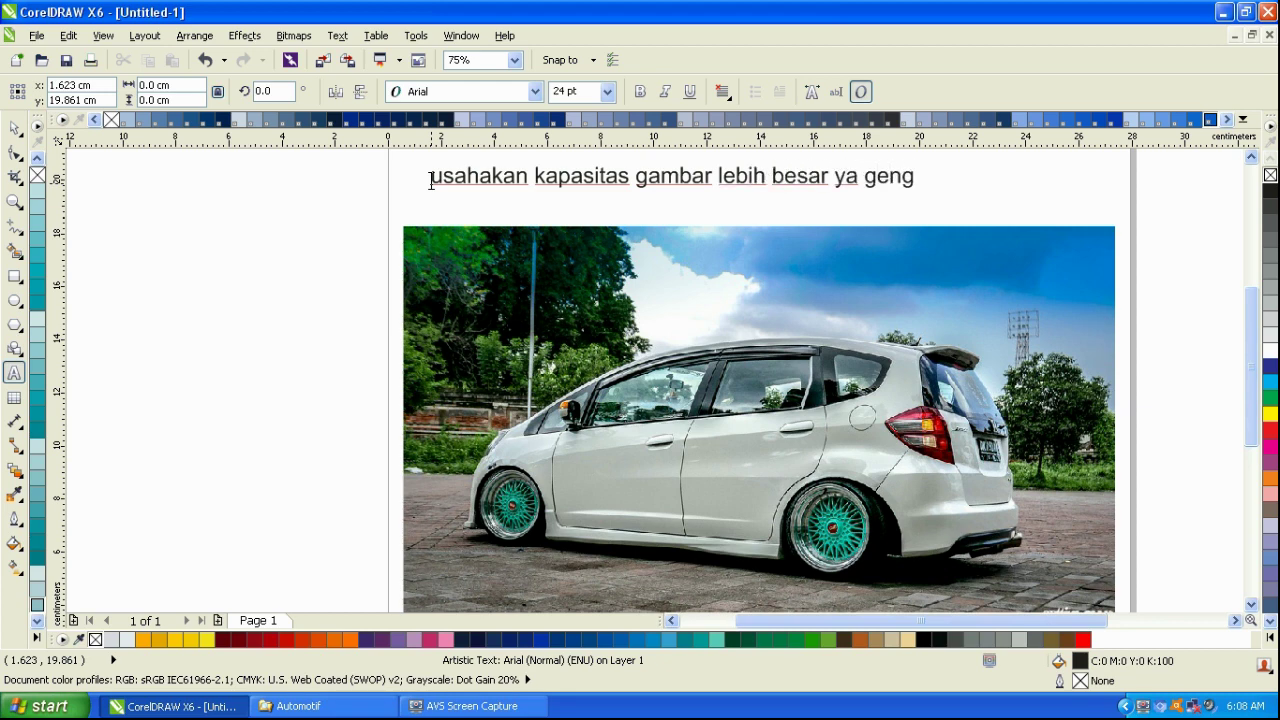
# - Replace the text above the photo with the image size example "spt 2000 x 1000"
pyautogui.press('BackSpace')
pyautogui.press('BackSpace')
pyautogui.press('BackSpace')
pyautogui.press('BackSpace')
pyautogui.press('BackSpace')
pyautogui.press('BackSpace')
pyautogui.press('BackSpace')
pyautogui.press('BackSpace')
pyautogui.press('BackSpace')
pyautogui.press('BackSpace')
pyautogui.press('BackSpace')
pyautogui.press('BackSpace')
pyautogui.press('BackSpace')
pyautogui.press('BackSpace')
pyautogui.press('BackSpace')
pyautogui.press('BackSpace')
pyautogui.press('BackSpace')
pyautogui.press('BackSpace')
pyautogui.press('BackSpace')
pyautogui.press('BackSpace')
pyautogui.press('BackSpace')
pyautogui.press('BackSpace')
pyautogui.press('BackSpace')
pyautogui.press('BackSpace')
pyautogui.press('BackSpace')
pyautogui.press('BackSpace')
pyautogui.press('BackSpace')
pyautogui.press('BackSpace')
pyautogui.press('BackSpace')
pyautogui.press('BackSpace')
pyautogui.press('BackSpace')
pyautogui.press('BackSpace')
pyautogui.write('sp')
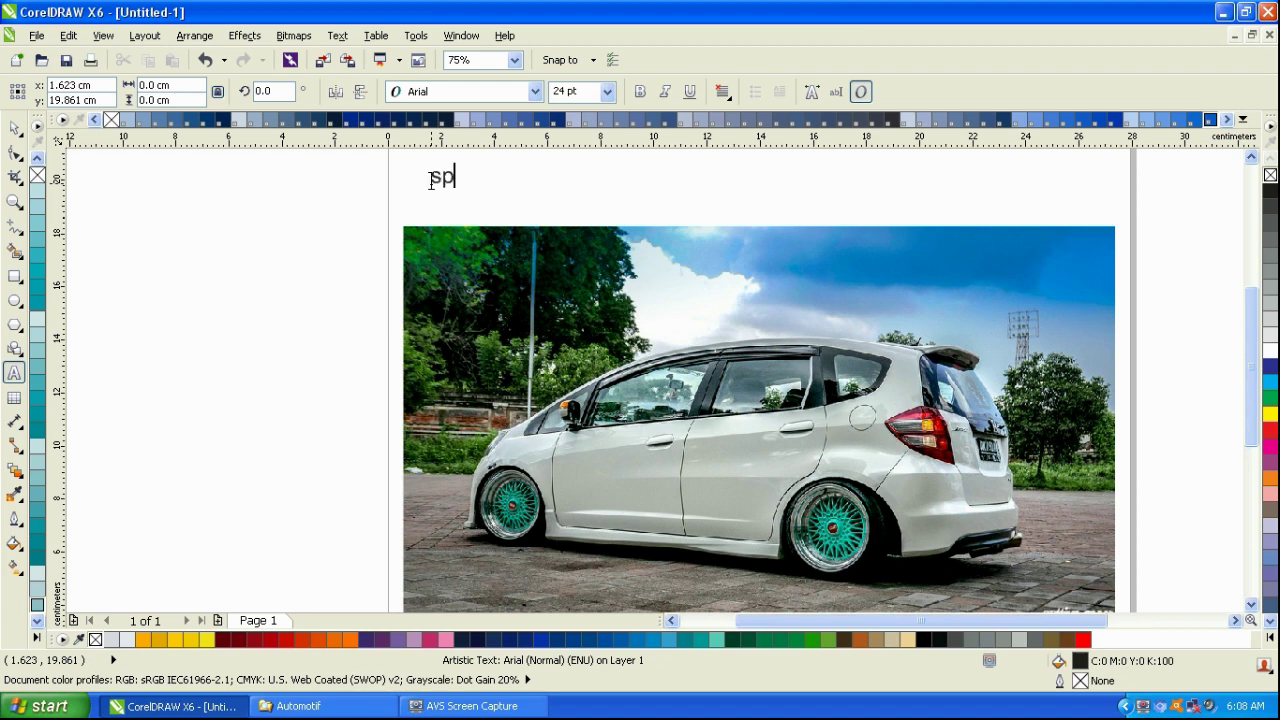
pyautogui.write('t 2000 x')
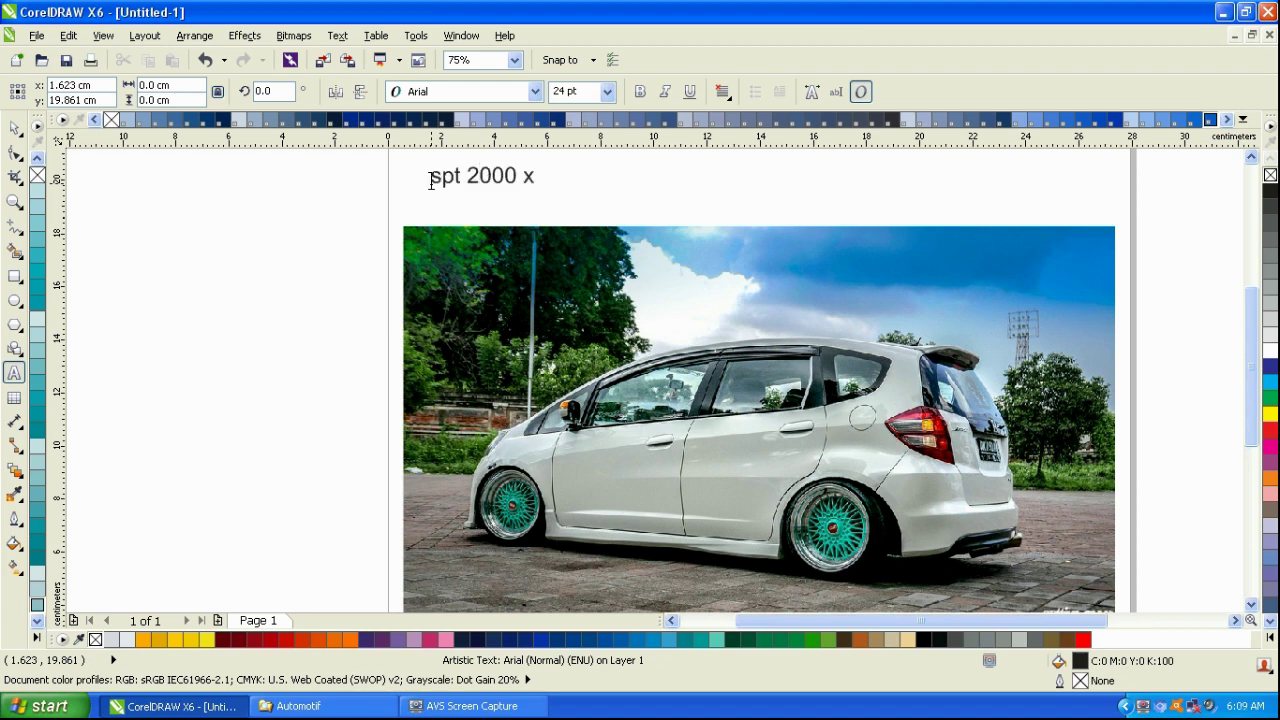
pyautogui.write(' 1000')
# - Replace the size example above the photo with "sebab kuwalitas gamabar juga mendukung hasil mockup kita"
pyautogui.press('BackSpace')
pyautogui.press('BackSpace')
pyautogui.press('BackSpace')
pyautogui.press('BackSpace')
pyautogui.press('BackSpace')
pyautogui.press('BackSpace')
pyautogui.press('BackSpace')
pyautogui.press('BackSpace')
pyautogui.press('BackSpace')
pyautogui.press('BackSpace')
pyautogui.press('BackSpace')
pyautogui.press('BackSpace')
pyautogui.press('BackSpace')
pyautogui.press('BackSpace')
pyautogui.press('BackSpace')
pyautogui.write('sebab ku')
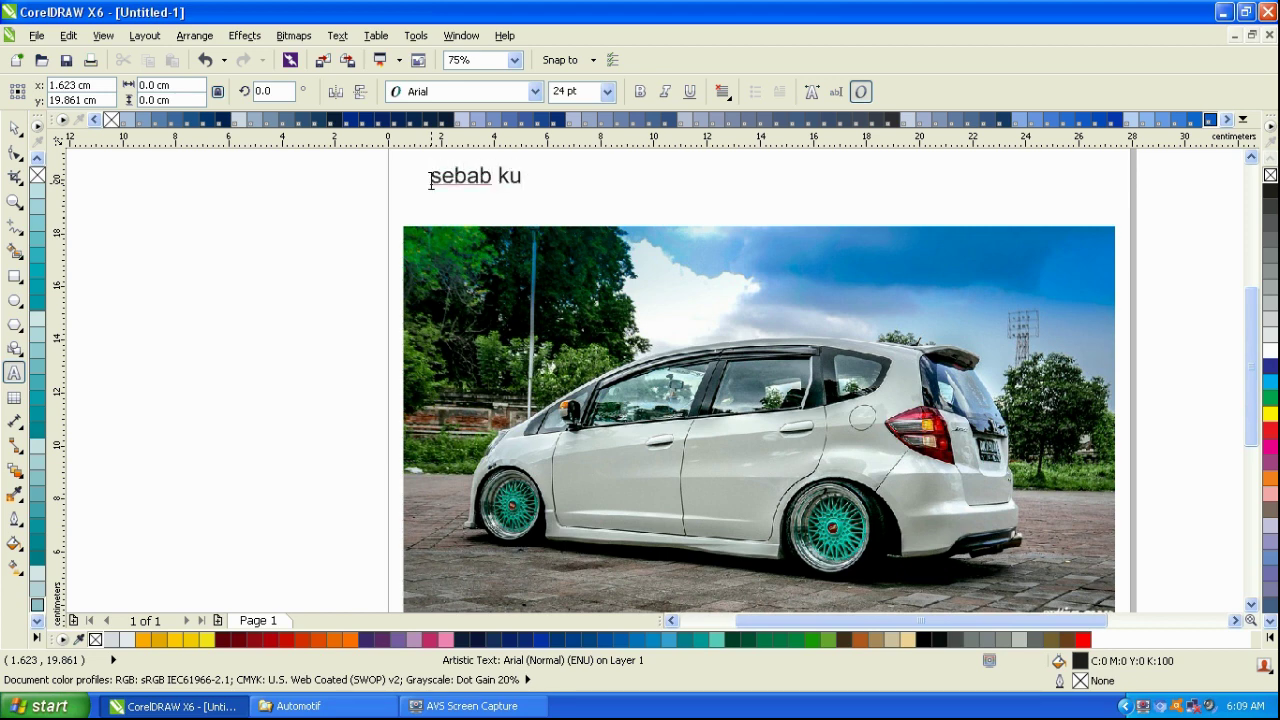
pyautogui.write('walitas gamabar')
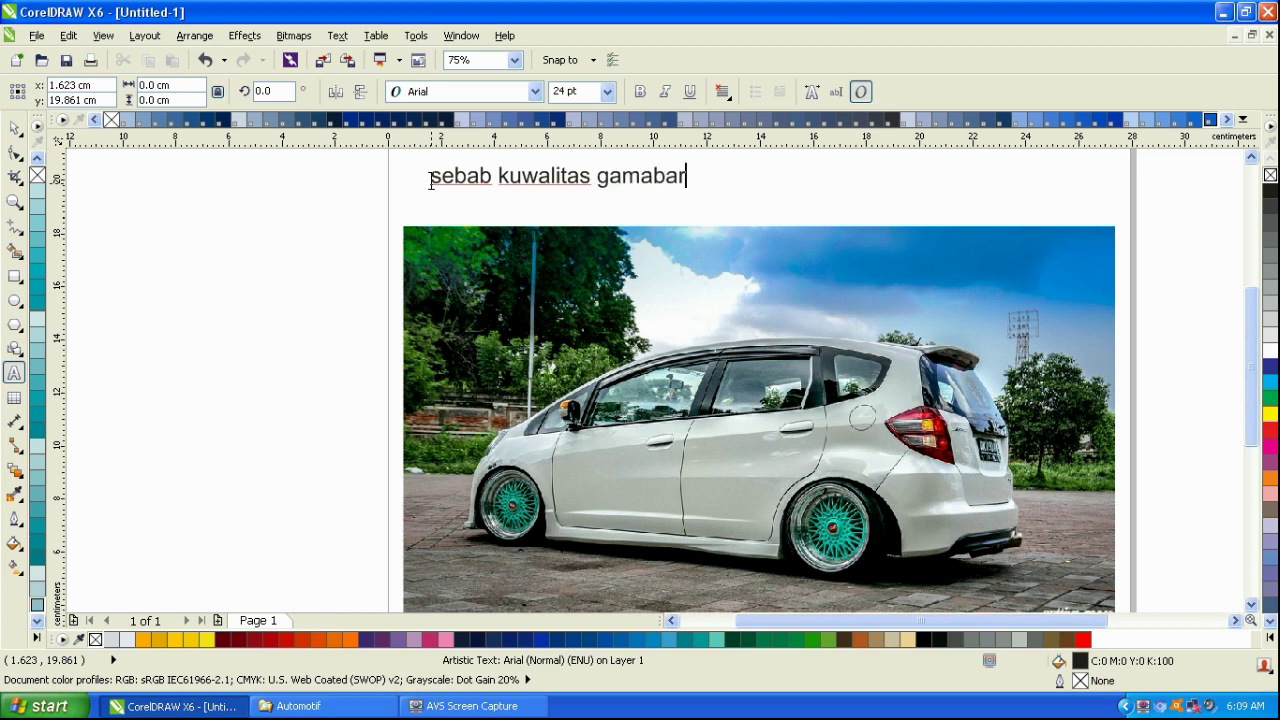
pyautogui.write(' juga ')
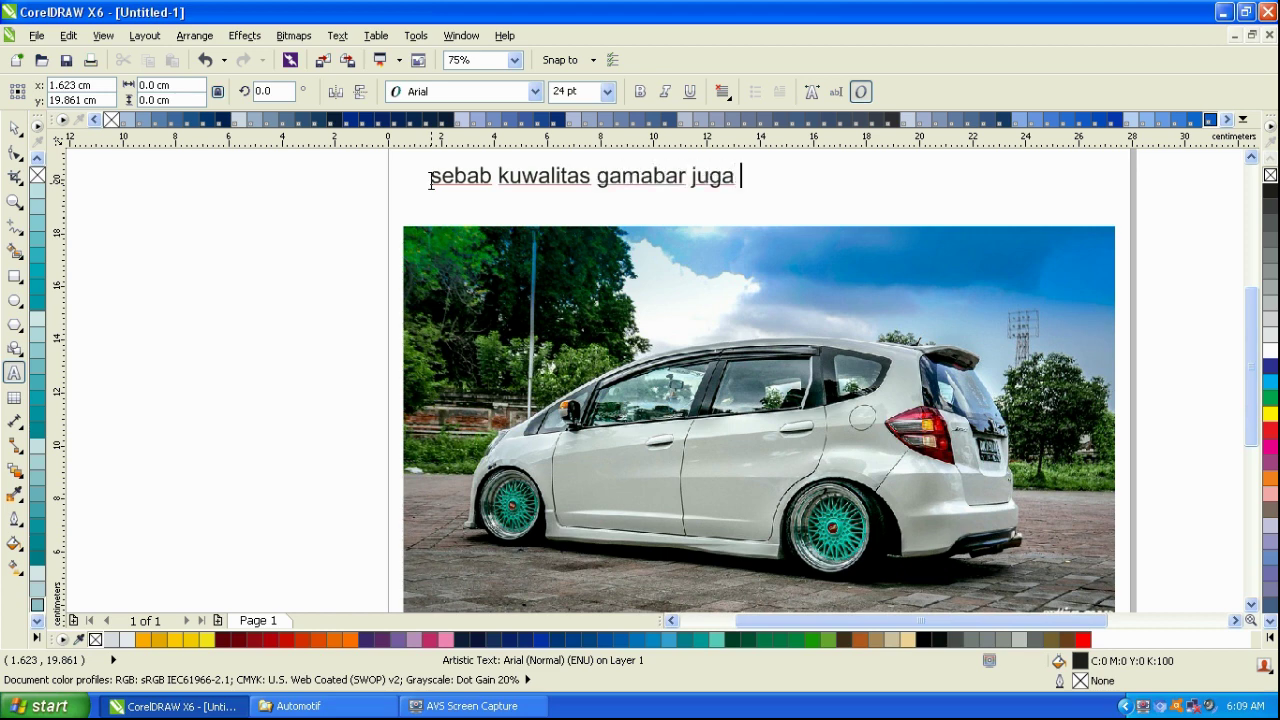
pyautogui.write('mendukung')
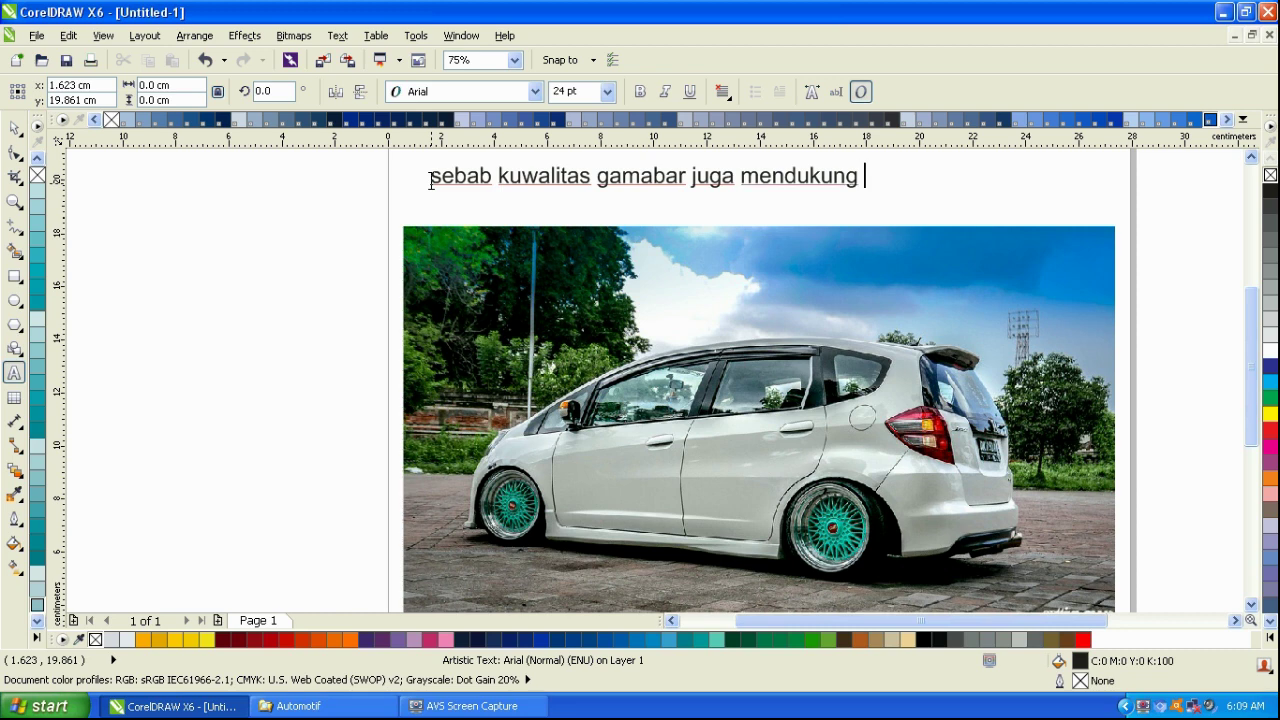
pyautogui.write(' hasil mo')
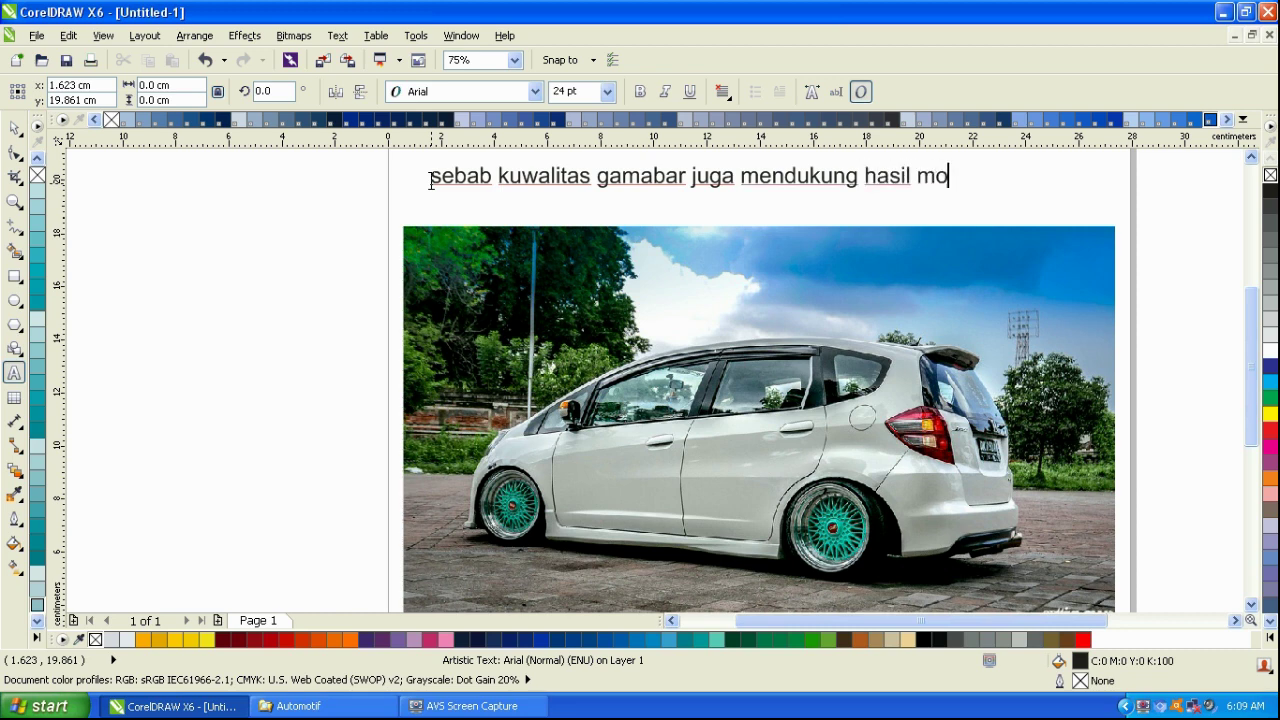
pyautogui.write('ckup kita')
# - Replace the text above the photo with "disini saya bias memamkai pen tool untuk membuat line di keseluruhan"
pyautogui.press('BackSpace')
pyautogui.press('BackSpace')
pyautogui.press('BackSpace')
pyautogui.press('BackSpace')
pyautogui.press('BackSpace')
pyautogui.press('BackSpace')
pyautogui.press('BackSpace')
pyautogui.press('BackSpace')
pyautogui.press('BackSpace')
pyautogui.press('BackSpace')
pyautogui.press('BackSpace')
pyautogui.press('BackSpace')
pyautogui.press('BackSpace')
pyautogui.press('BackSpace')
pyautogui.press('BackSpace')
pyautogui.press('BackSpace')
pyautogui.press('BackSpace')
pyautogui.press('BackSpace')
pyautogui.press('BackSpace')
pyautogui.press('BackSpace')
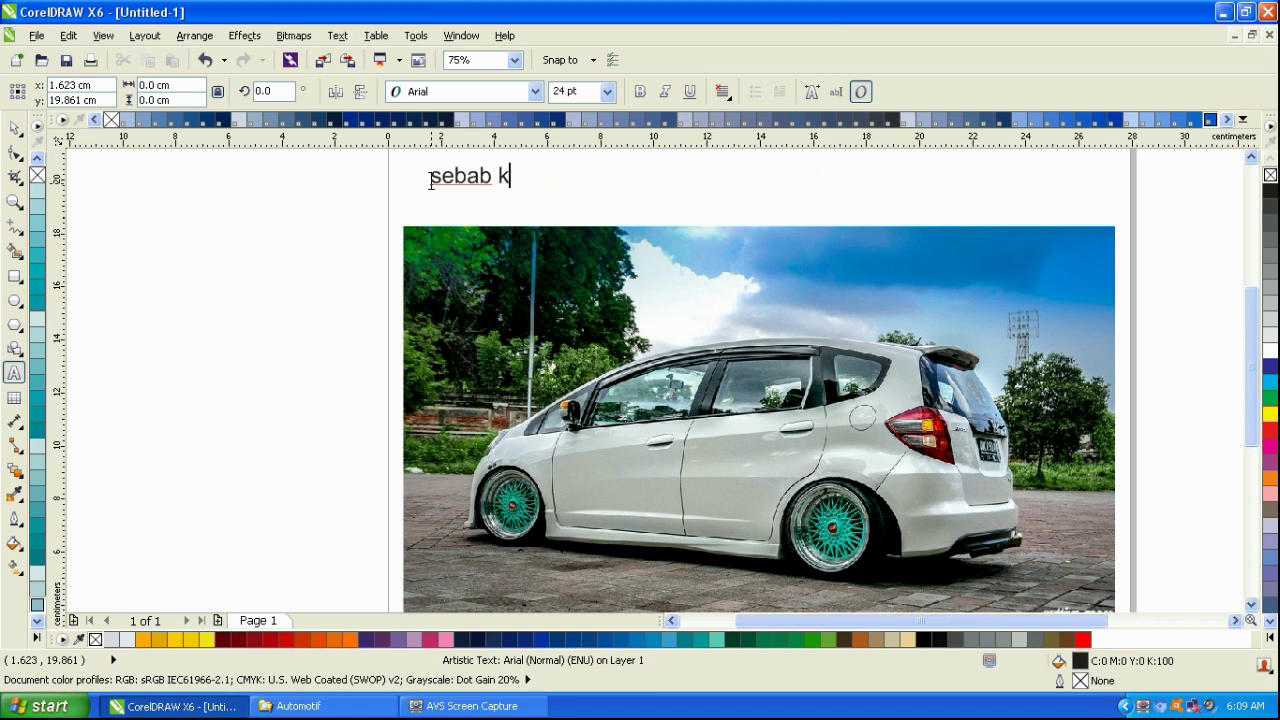
pyautogui.write('disini s')
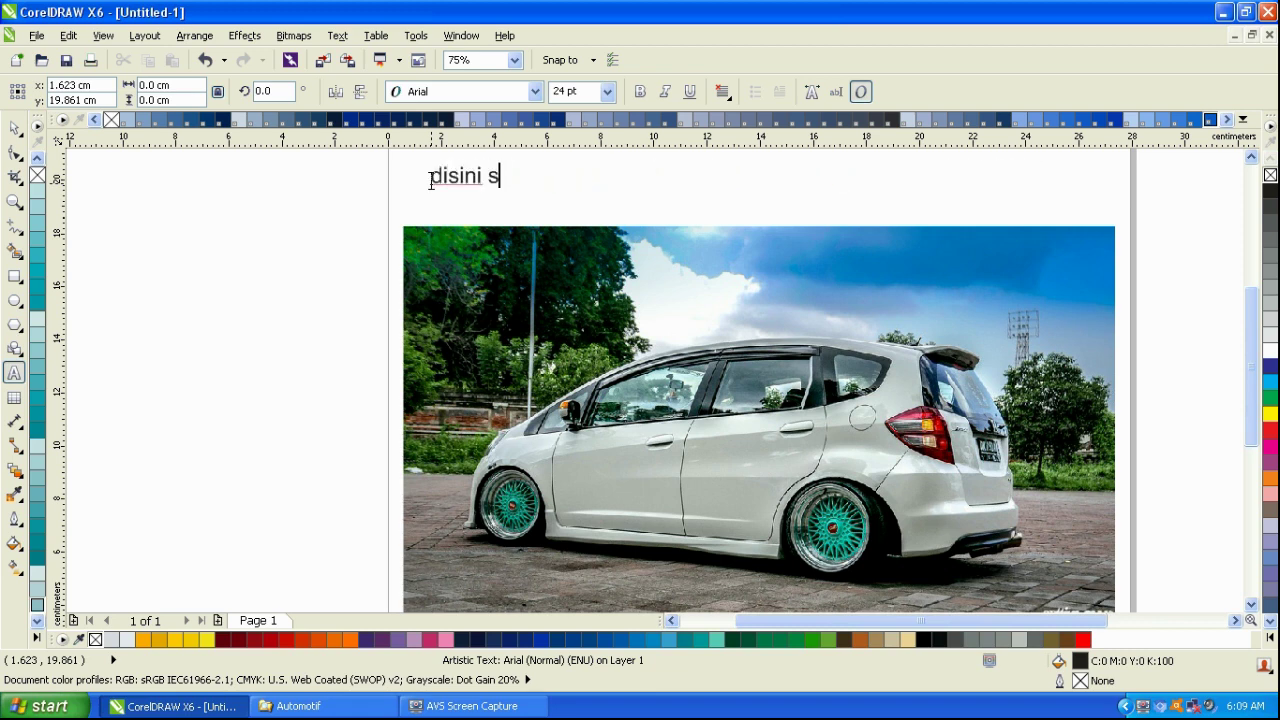
pyautogui.write('aya bias memamkai ')
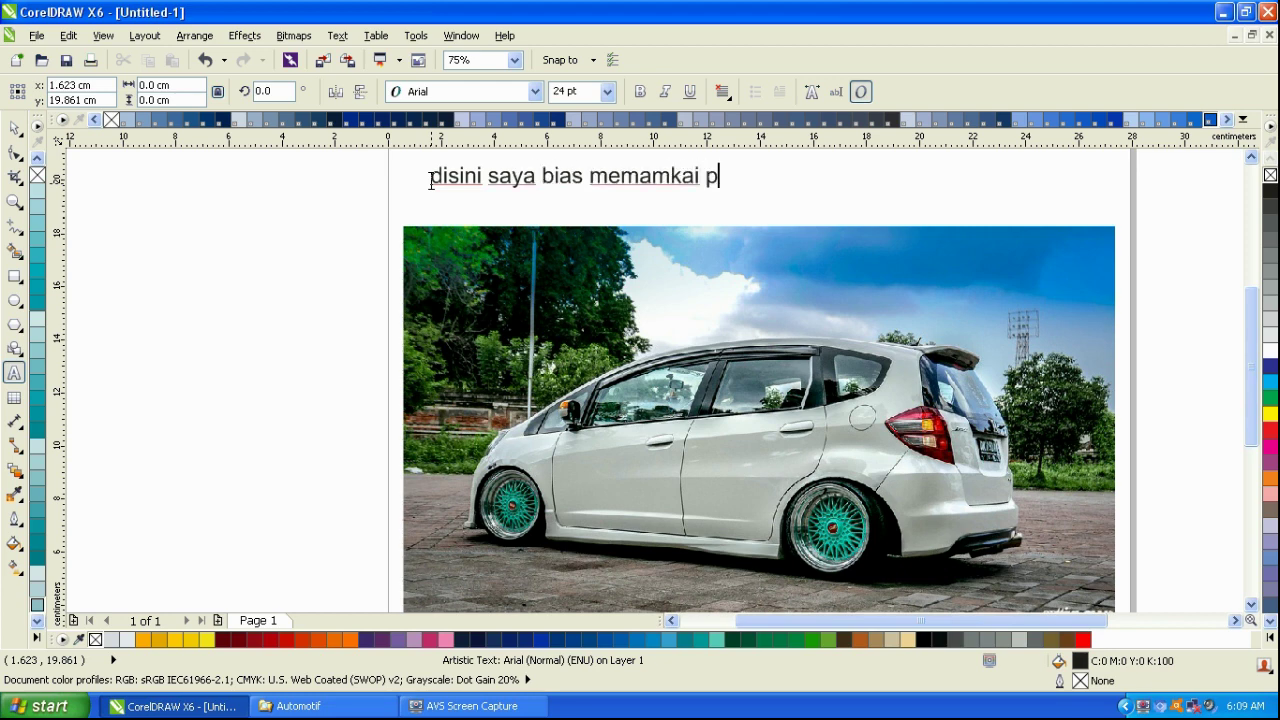
pyautogui.write('pen tool untuk')
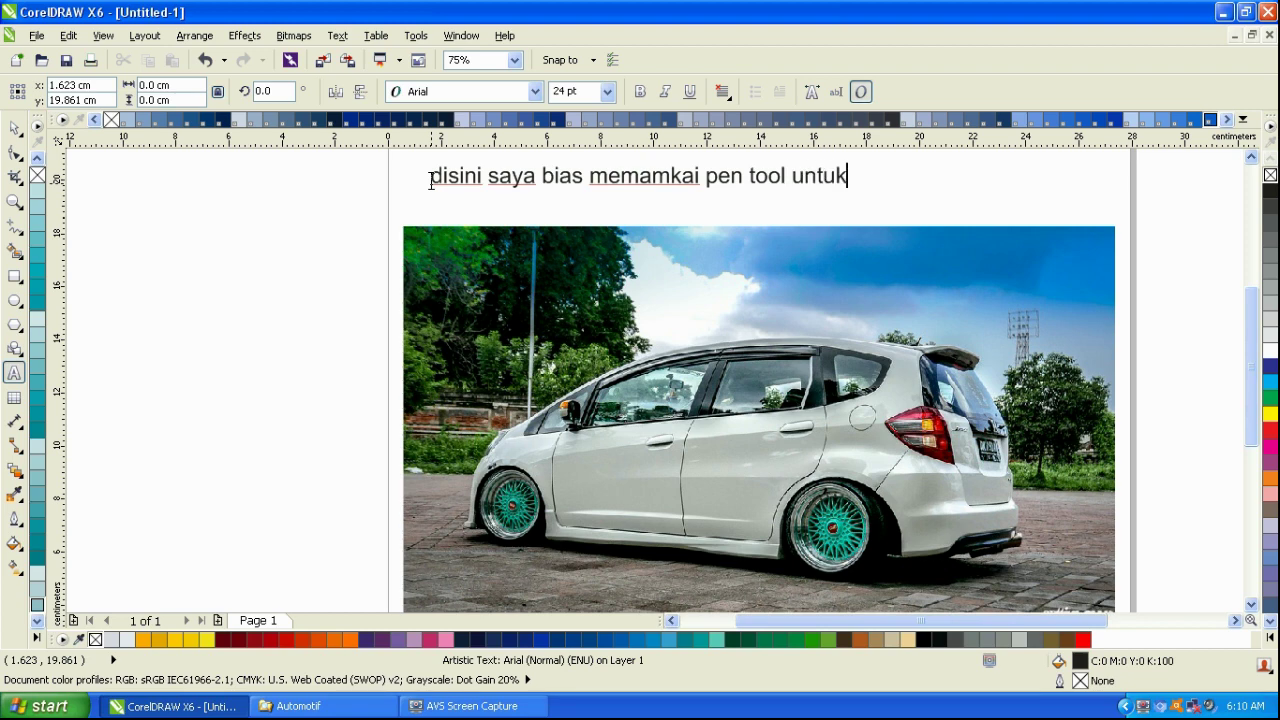
pyautogui.write(' membua')
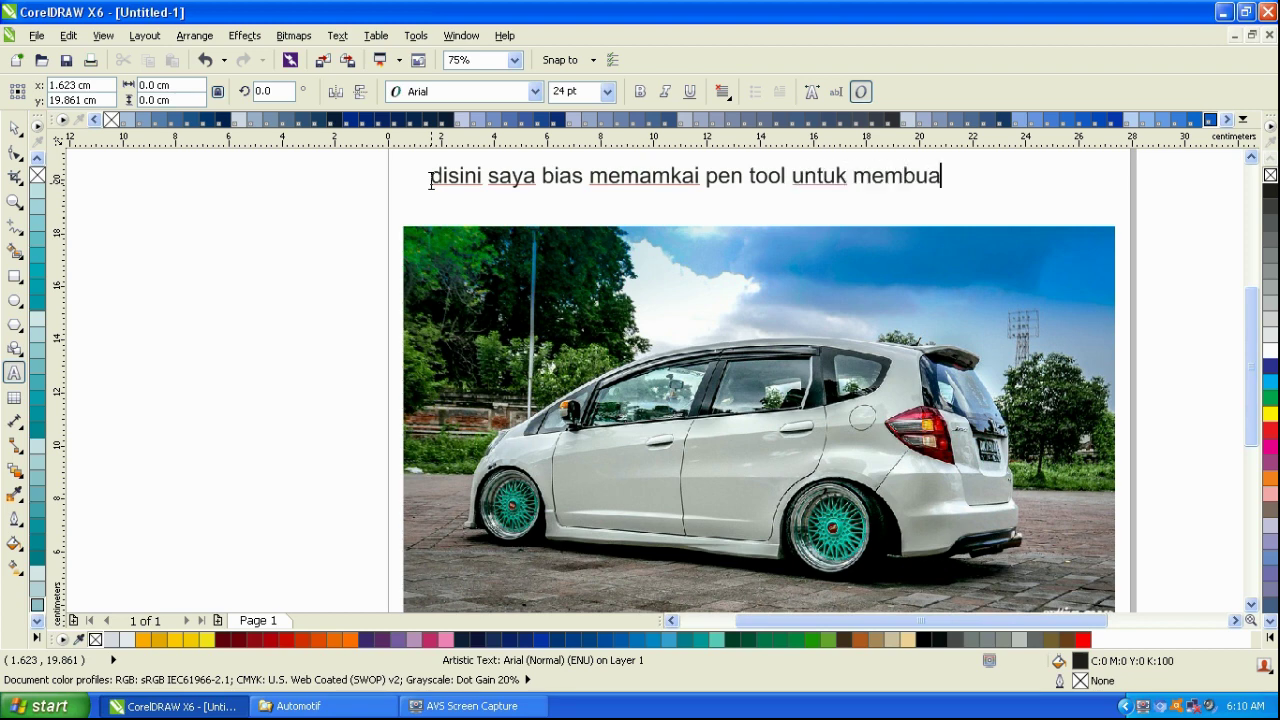
pyautogui.write('t line di')
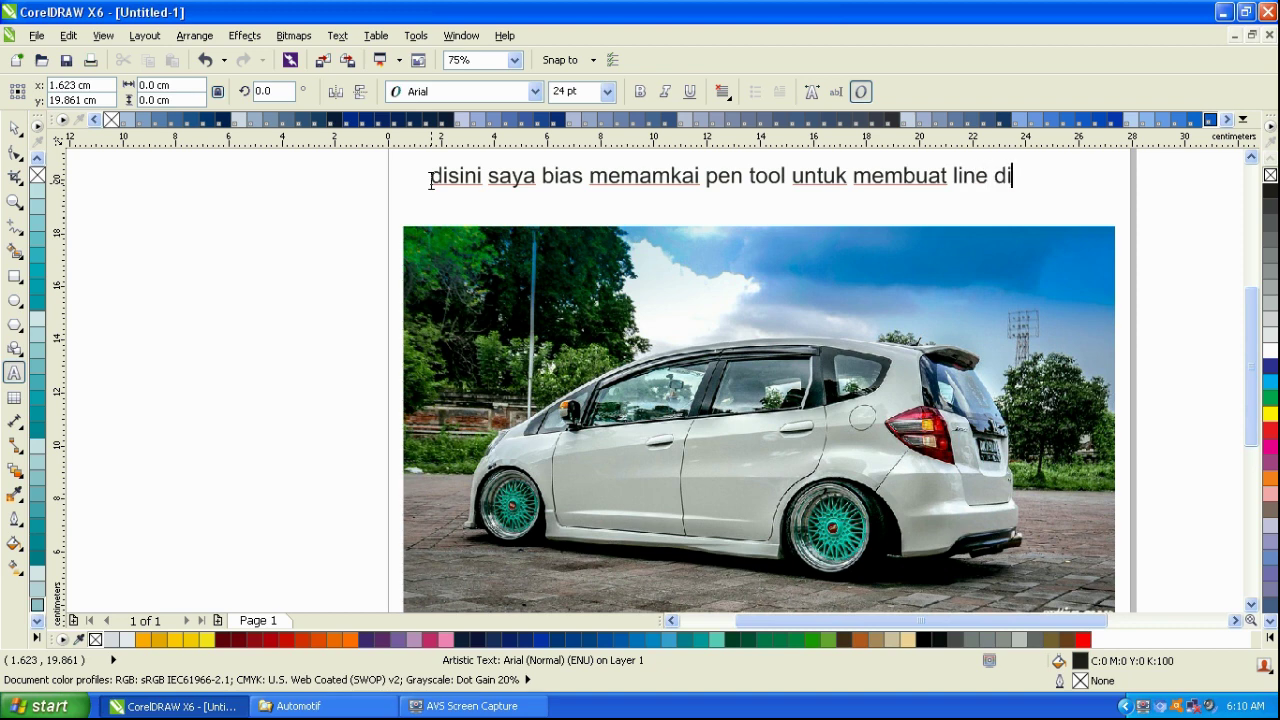
pyautogui.write(' keseluruhan')
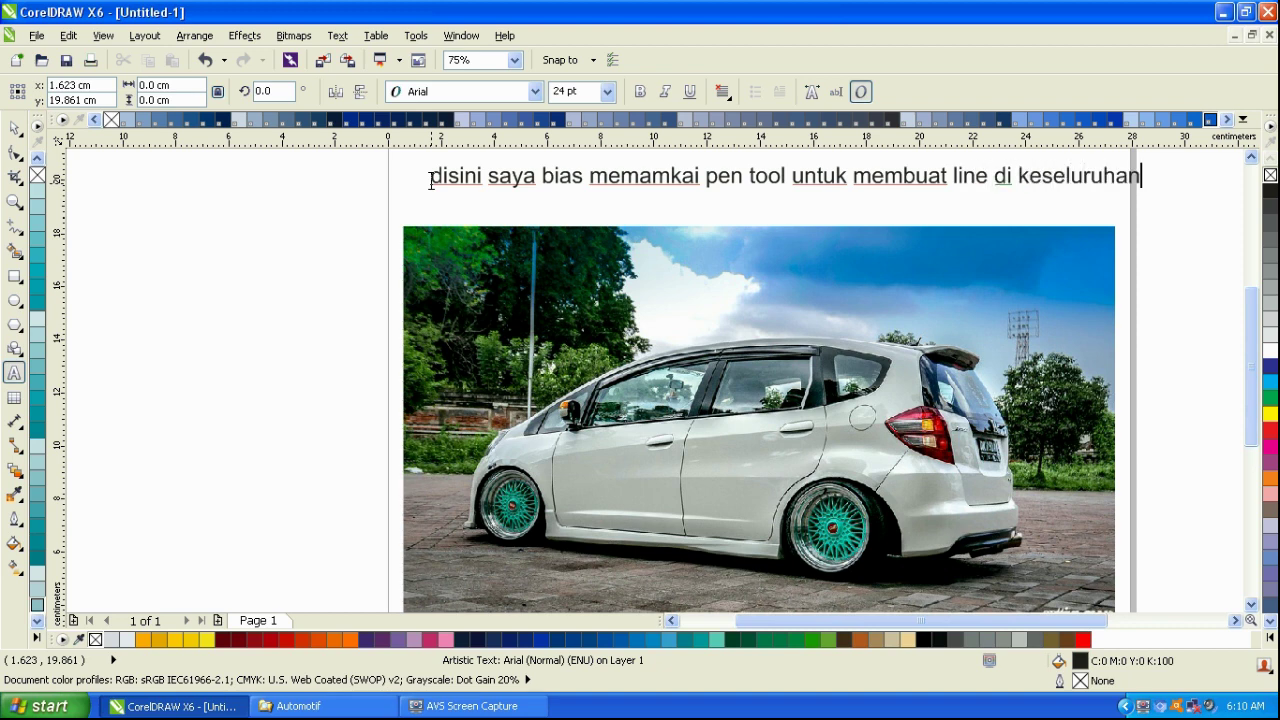
# - Correct the misspelled words to "biasa" and "memakai", and add a second text line reading "bodi mobil"
pyautogui.press('Left')
pyautogui.press('Left')
pyautogui.press('Left')
pyautogui.write('a')
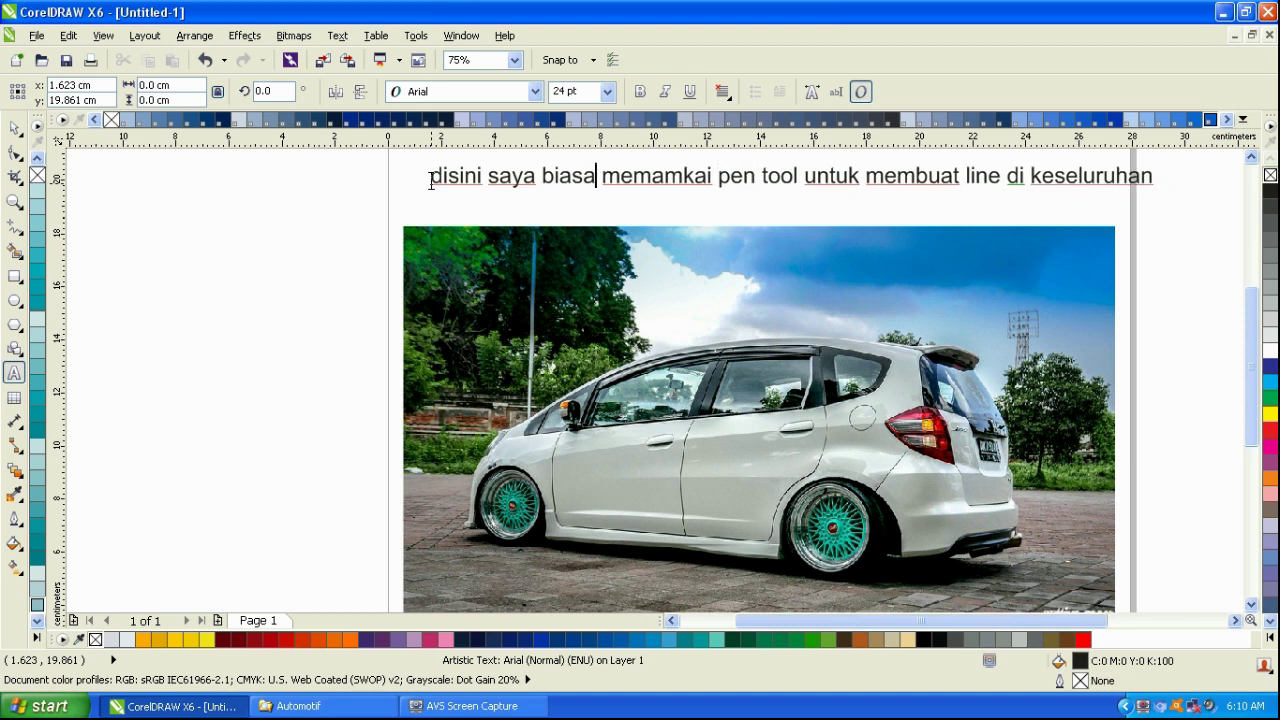
pyautogui.press('Right')
pyautogui.press('Right')
pyautogui.press('Right')
pyautogui.press('Right')
pyautogui.press('BackSpace')
pyautogui.press('Right')
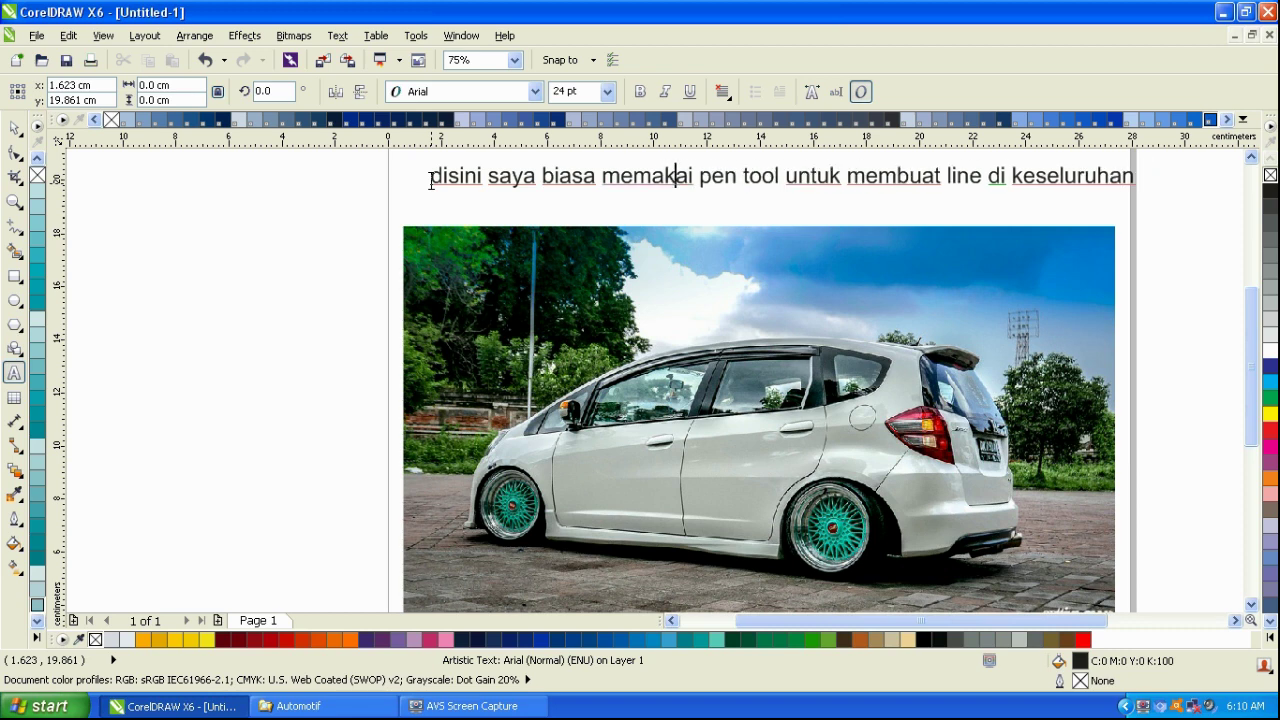
pyautogui.press('Return')
pyautogui.write('bodi mobil')
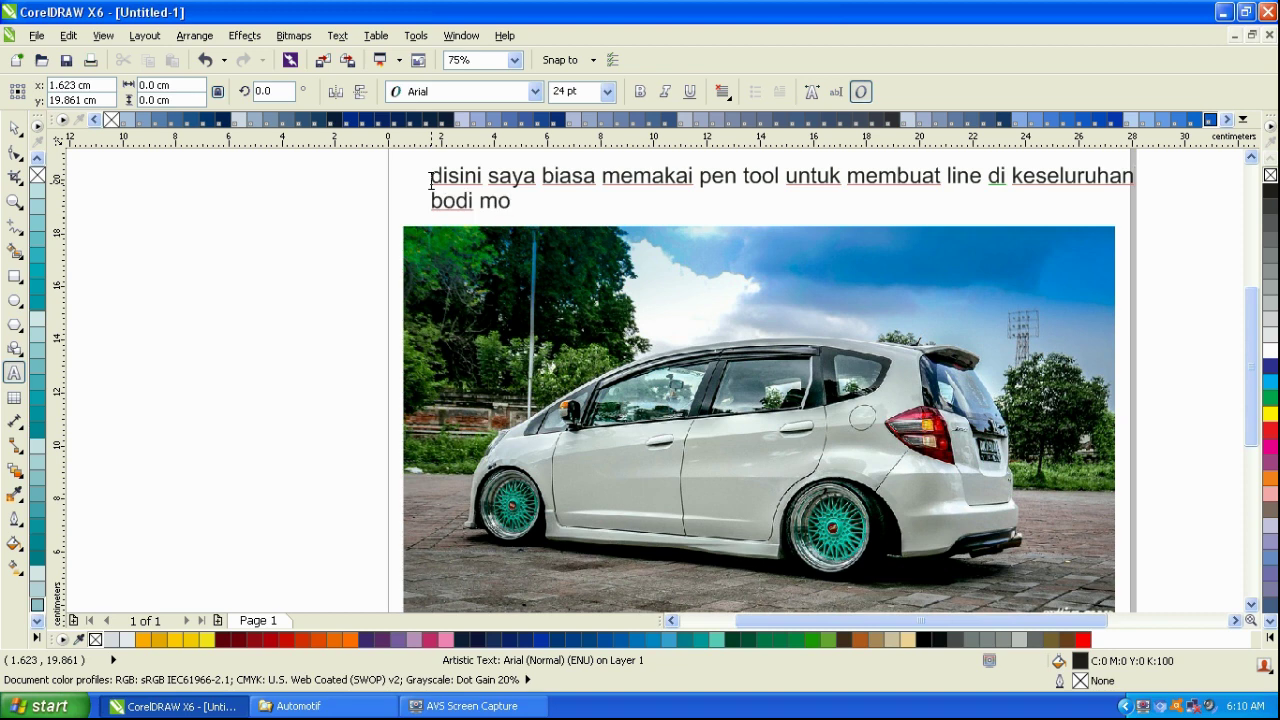
# - Replace the two-line text above the photo with "pke sekarag kita mulai ya"
pyautogui.press('BackSpace')
pyautogui.press('BackSpace')
pyautogui.press('BackSpace')
pyautogui.press('BackSpace')
pyautogui.press('BackSpace')
pyautogui.press('BackSpace')
pyautogui.press('BackSpace')
pyautogui.press('BackSpace')
pyautogui.press('BackSpace')
pyautogui.press('BackSpace')
pyautogui.press('BackSpace')
pyautogui.press('BackSpace')
pyautogui.press('BackSpace')
pyautogui.press('BackSpace')
pyautogui.press('BackSpace')
pyautogui.press('BackSpace')
pyautogui.press('BackSpace')
pyautogui.press('BackSpace')
pyautogui.press('BackSpace')
pyautogui.press('BackSpace')
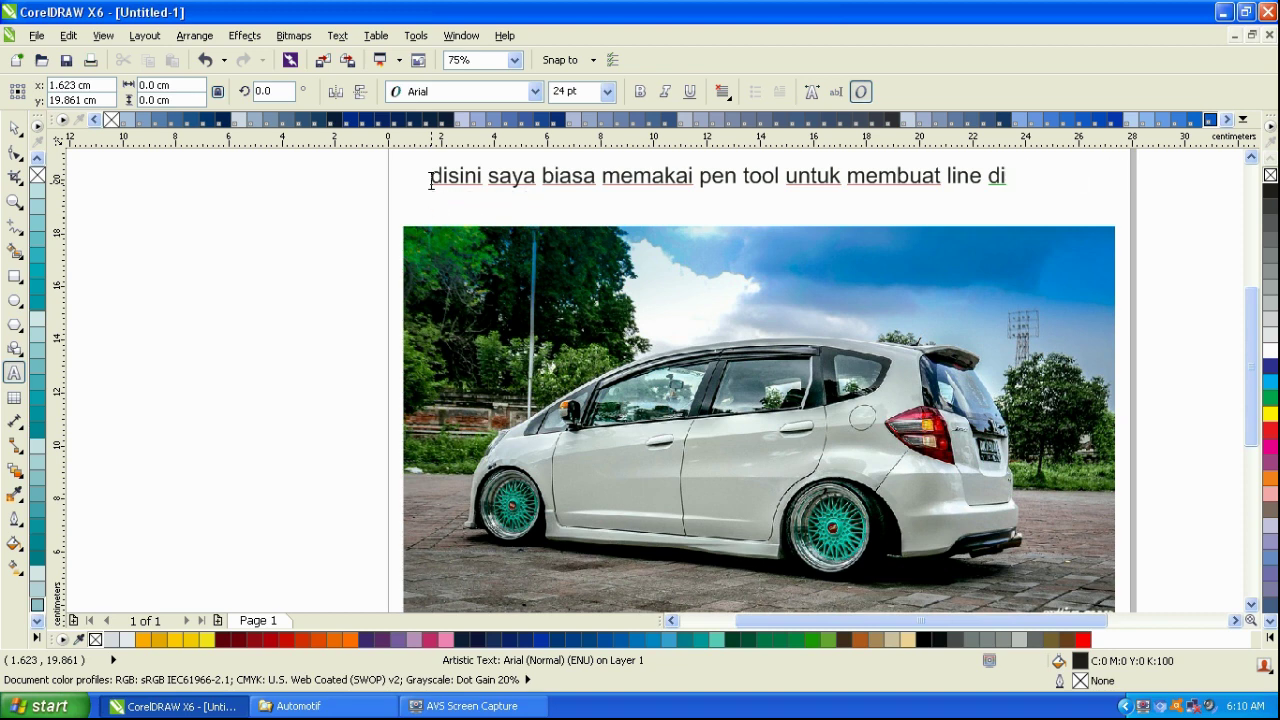
pyautogui.press('BackSpace')
pyautogui.press('BackSpace')
pyautogui.press('BackSpace')
pyautogui.press('BackSpace')
pyautogui.write('pk')
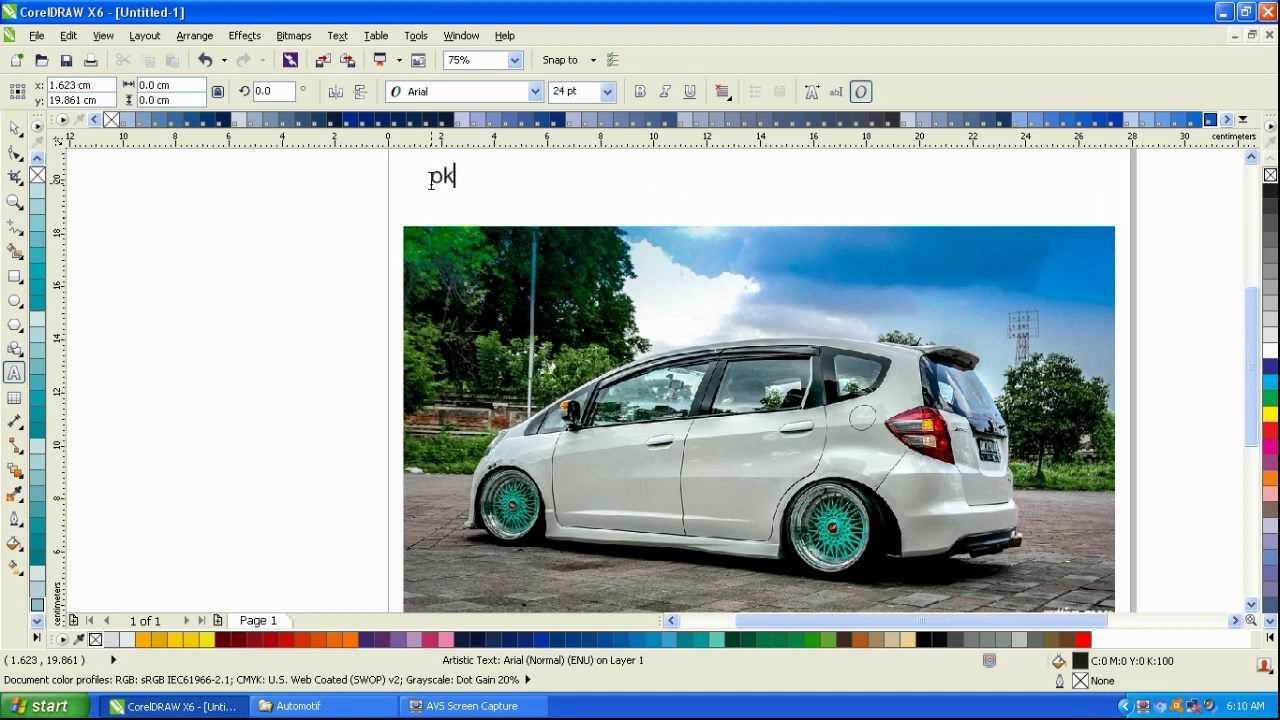
pyautogui.write('e sekarag ')
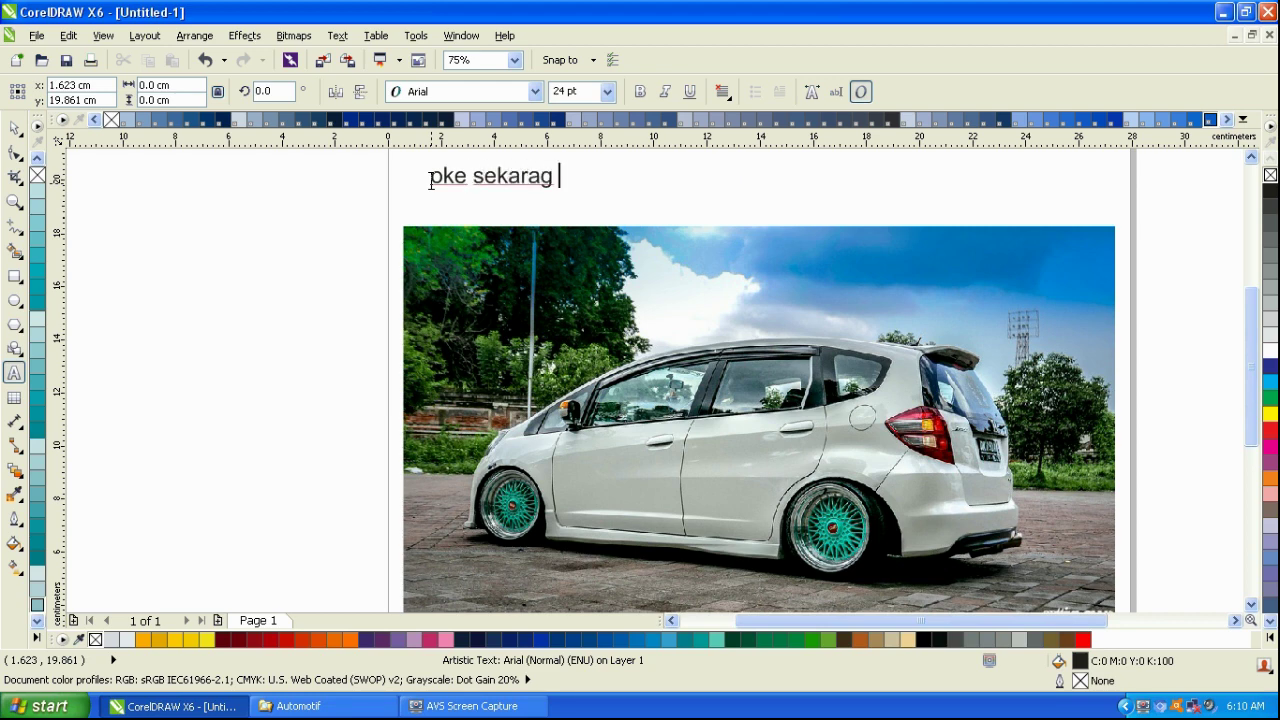
pyautogui.write('kita mulai ya')
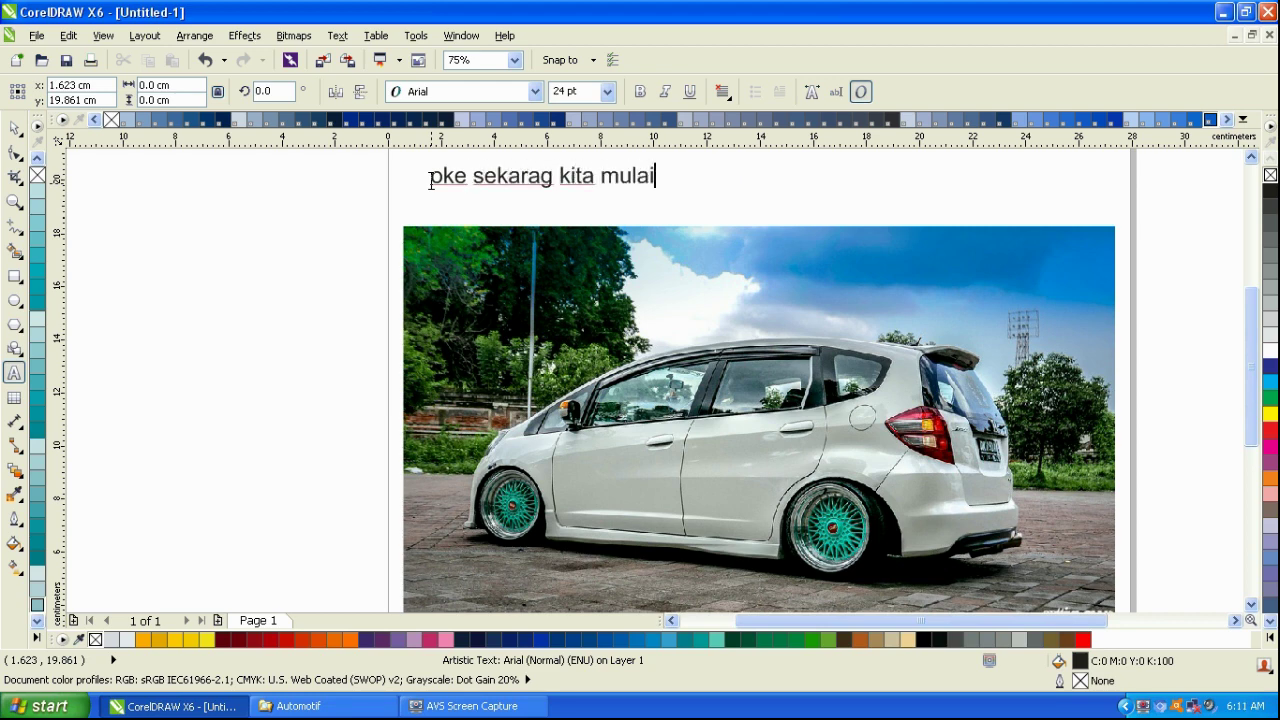
# - Replace the text above the photo with "perhatikan dan tonton videonya sampai habis"
pyautogui.press('BackSpace')
pyautogui.press('BackSpace')
pyautogui.press('BackSpace')
pyautogui.press('BackSpace')
pyautogui.press('BackSpace')
pyautogui.press('BackSpace')
pyautogui.press('BackSpace')
pyautogui.press('BackSpace')
pyautogui.press('BackSpace')
pyautogui.press('BackSpace')
pyautogui.press('BackSpace')
pyautogui.press('BackSpace')
pyautogui.press('BackSpace')
pyautogui.press('BackSpace')
pyautogui.press('BackSpace')
pyautogui.press('BackSpace')
pyautogui.press('BackSpace')
pyautogui.press('BackSpace')
pyautogui.press('BackSpace')
pyautogui.press('BackSpace')
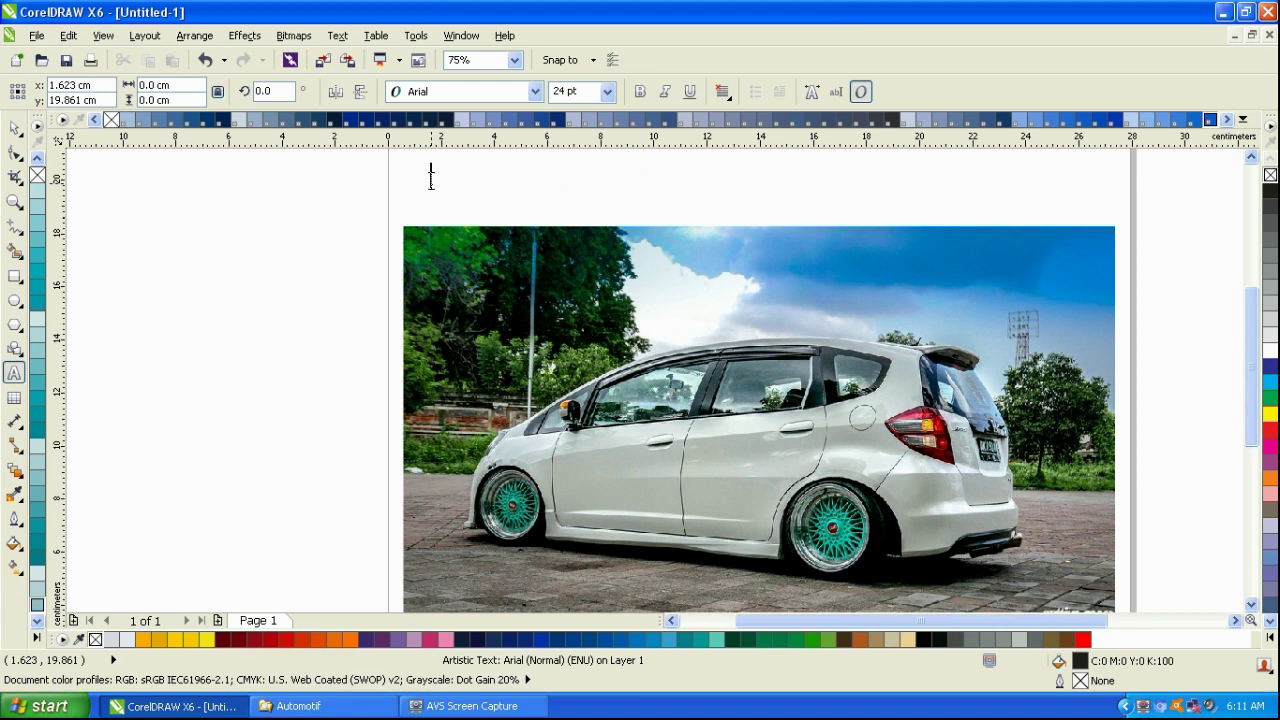
pyautogui.write('perhatikan dan ti')
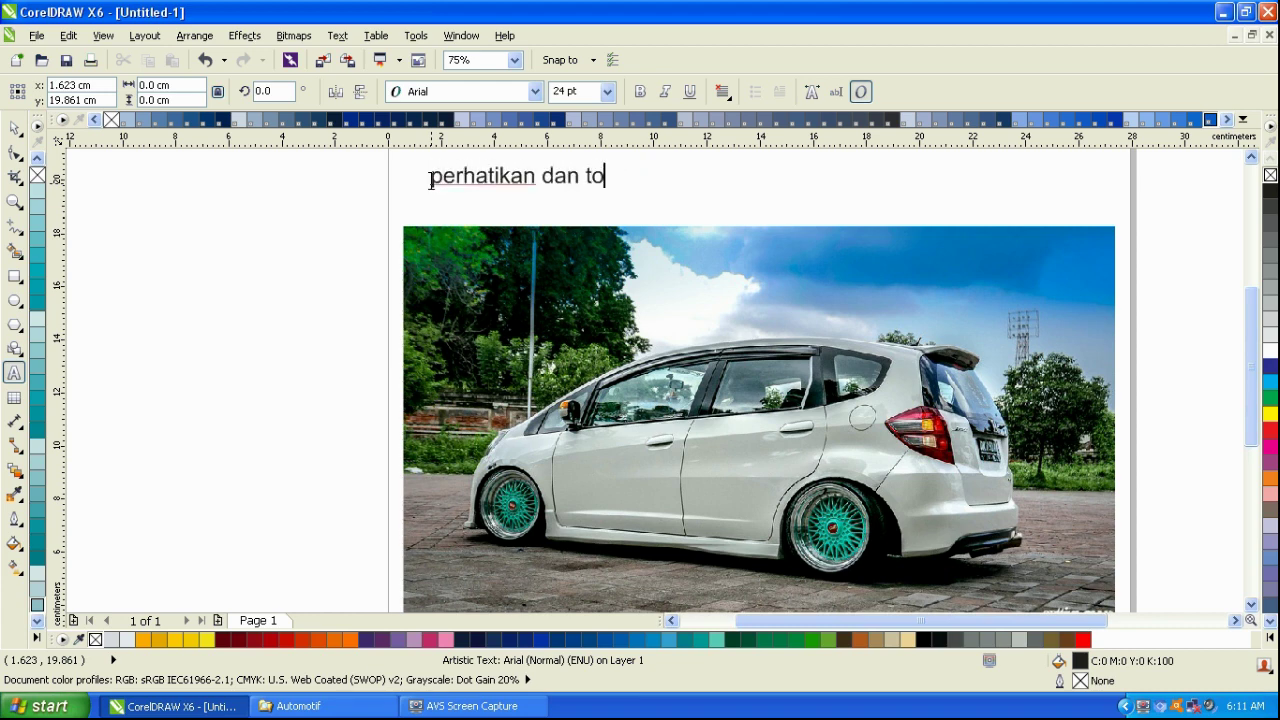
pyautogui.write('nto video')
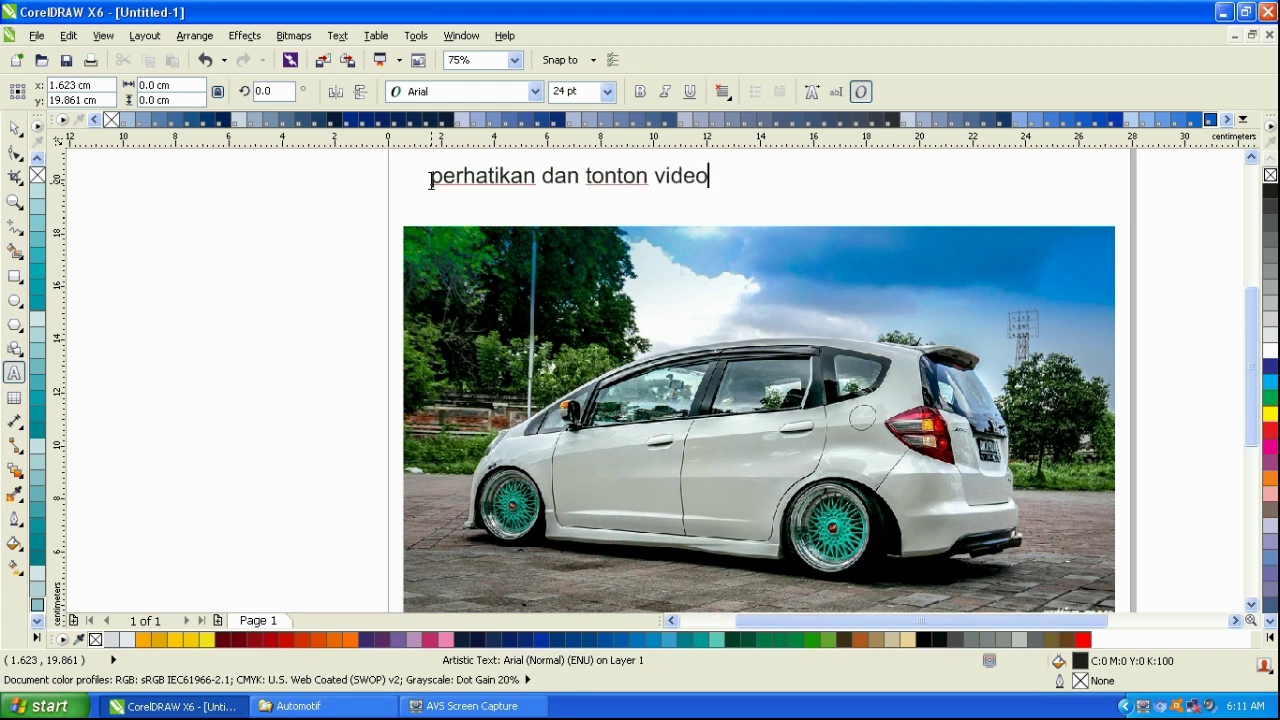
pyautogui.write('nya denga')
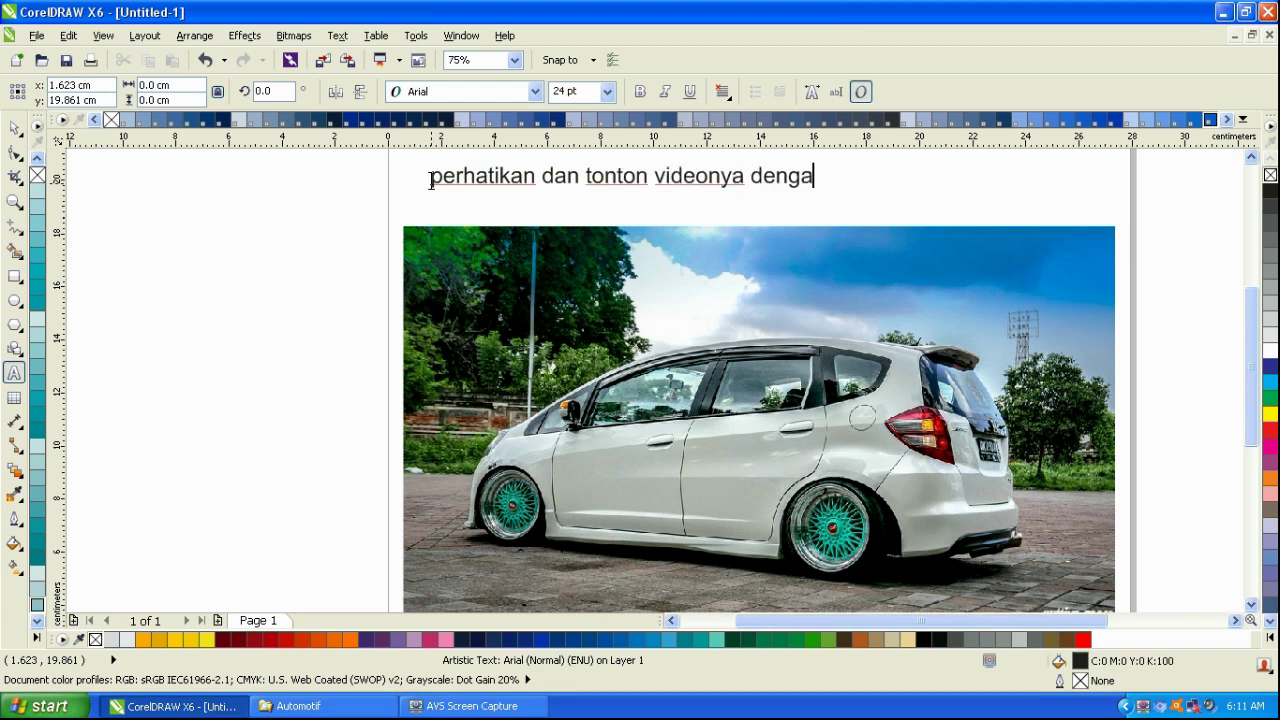
pyautogui.write('n')
pyautogui.press('BackSpace')
pyautogui.press('BackSpace')
pyautogui.press('BackSpace')
pyautogui.press('BackSpace')
pyautogui.press('BackSpace')
pyautogui.press('BackSpace')
pyautogui.write('sampai habi')
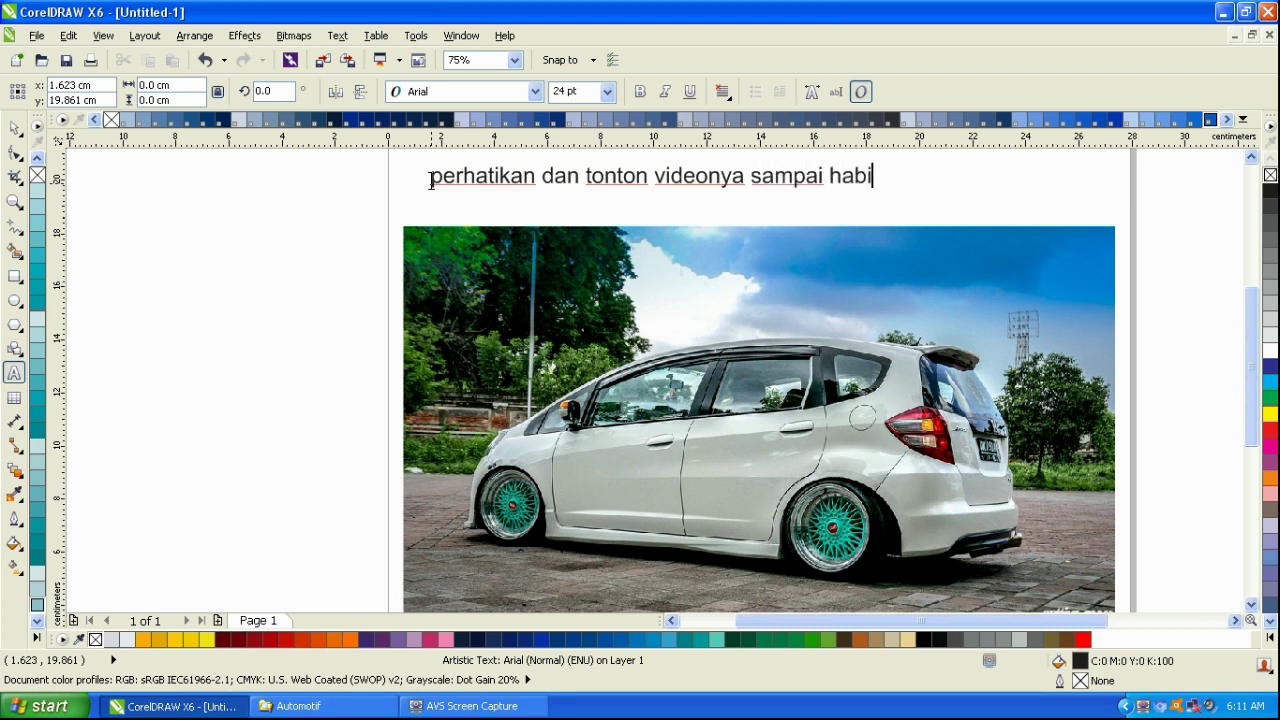
pyautogui.write('ss')
# - Erase the text line above the photo completely and leave text editing
pyautogui.press('BackSpace')
pyautogui.press('BackSpace')
pyautogui.press('BackSpace')
pyautogui.press('BackSpace')
pyautogui.press('BackSpace')
pyautogui.press('BackSpace')
pyautogui.press('BackSpace')
pyautogui.press('BackSpace')
pyautogui.press('BackSpace')
pyautogui.press('BackSpace')
pyautogui.press('BackSpace')
pyautogui.press('BackSpace')
pyautogui.press('BackSpace')
pyautogui.press('BackSpace')
pyautogui.press('BackSpace')
pyautogui.press('BackSpace')
pyautogui.press('BackSpace')
pyautogui.press('BackSpace')
pyautogui.press('BackSpace')
pyautogui.press('BackSpace')
pyautogui.press('BackSpace')
pyautogui.press('BackSpace')
pyautogui.press('BackSpace')
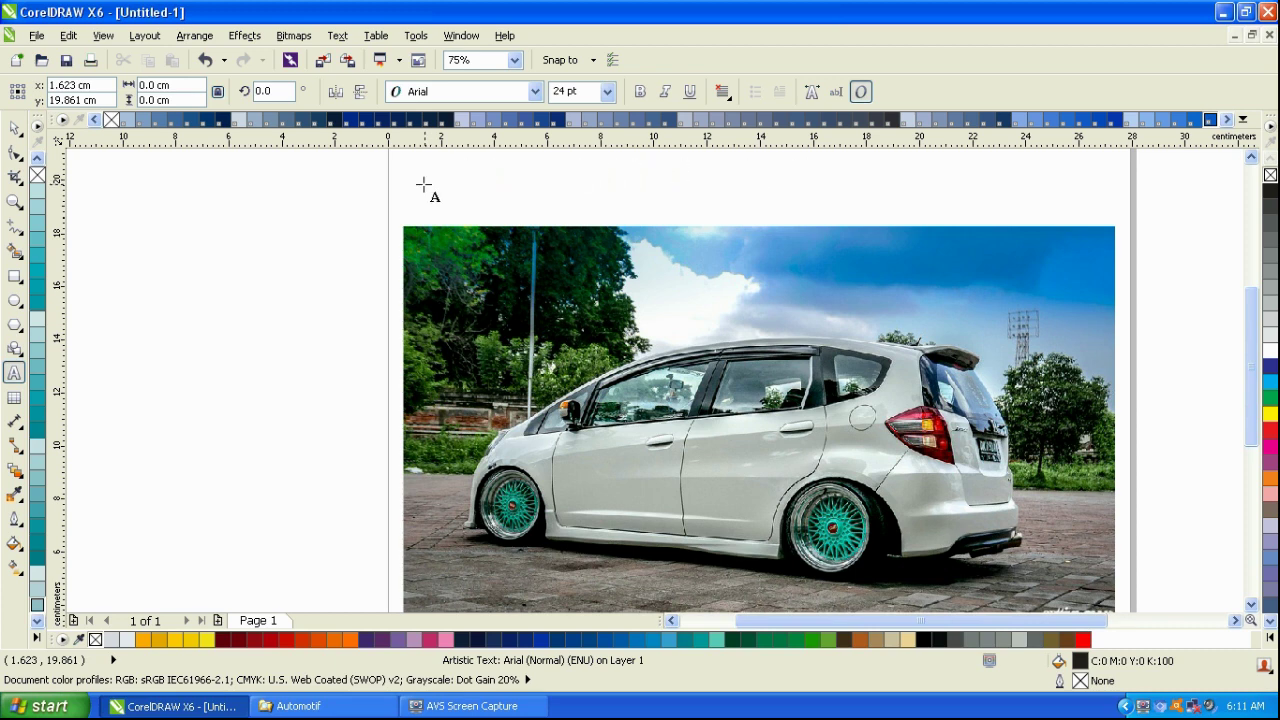
pyautogui.click(15, 129)
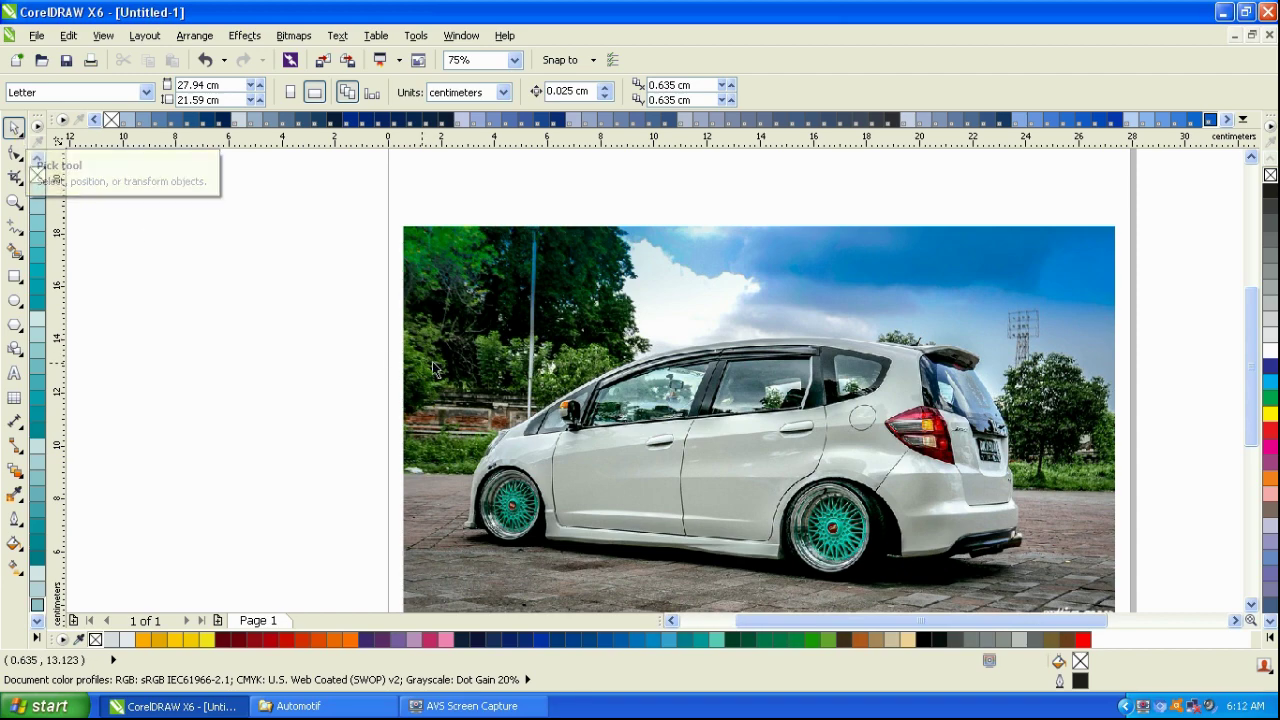
pyautogui.scroll(1, 604, 426)
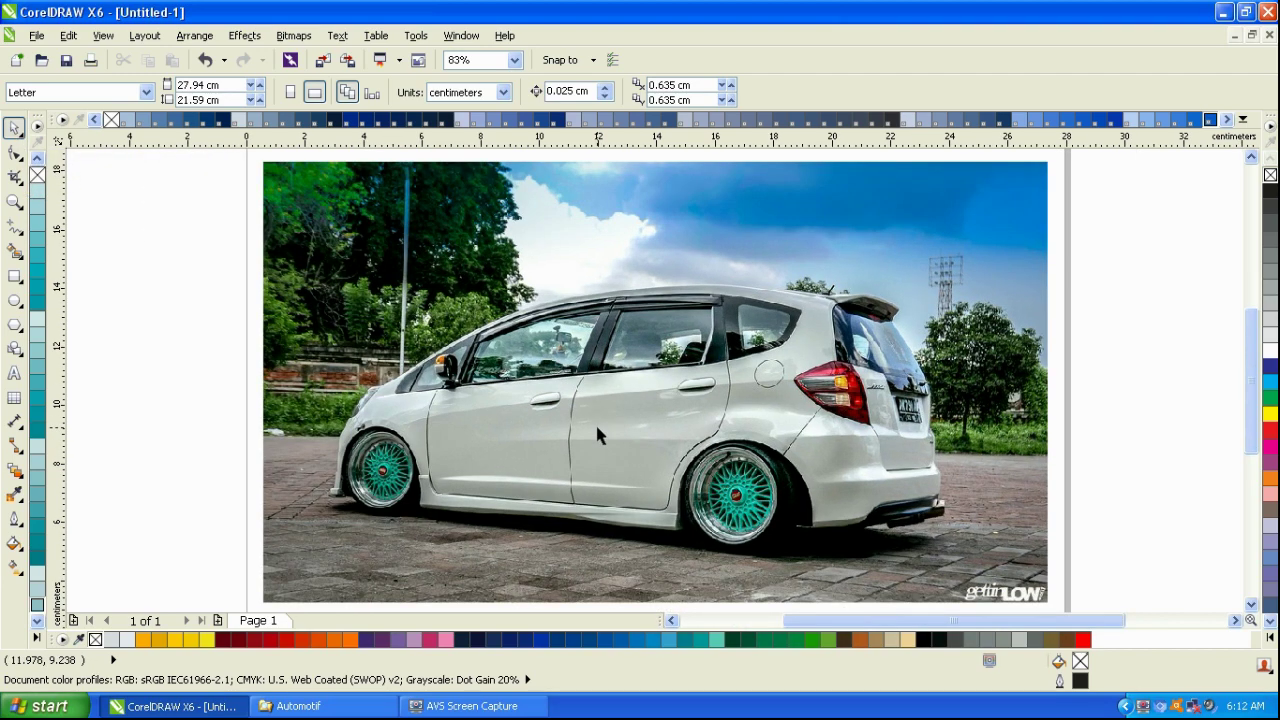
pyautogui.scroll(3, 553, 388)
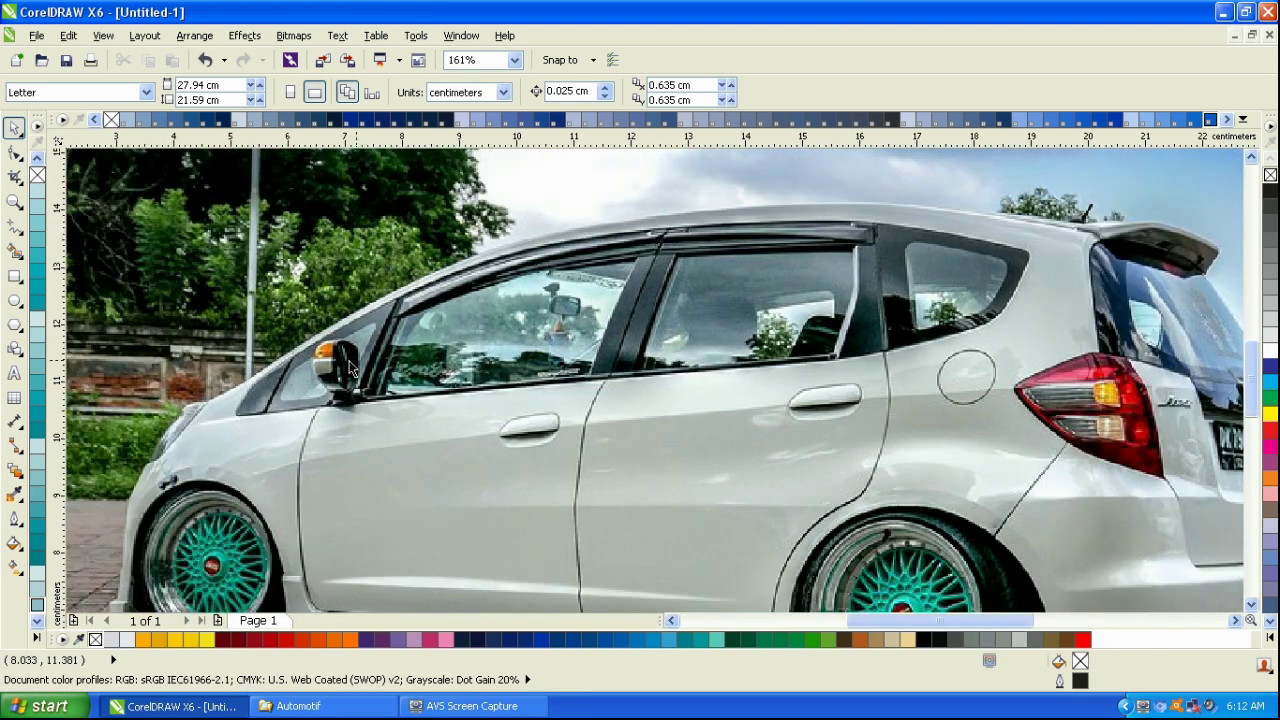
pyautogui.click(22, 230)
pyautogui.click(67, 308)
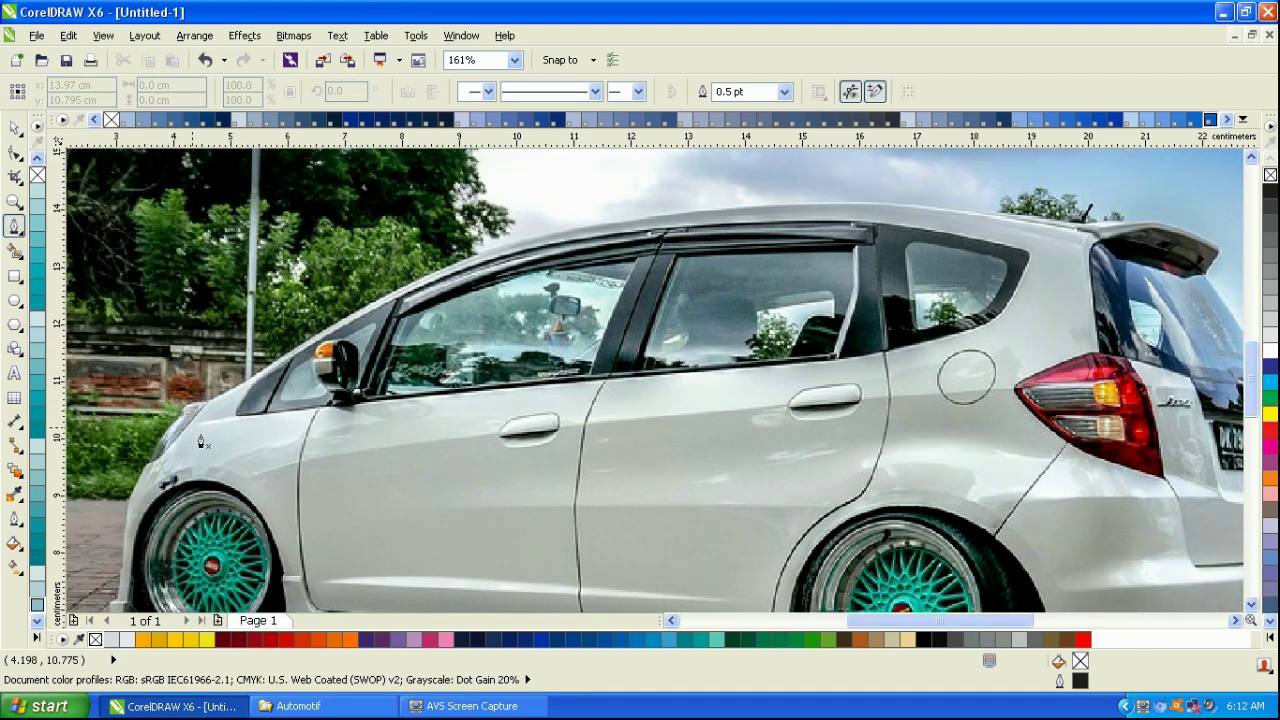
pyautogui.scroll(6, 354, 331)
pyautogui.click(211, 411)
pyautogui.moveTo(1101, 488); pyautogui.dragTo(740, 429)
pyautogui.click(746, 417)
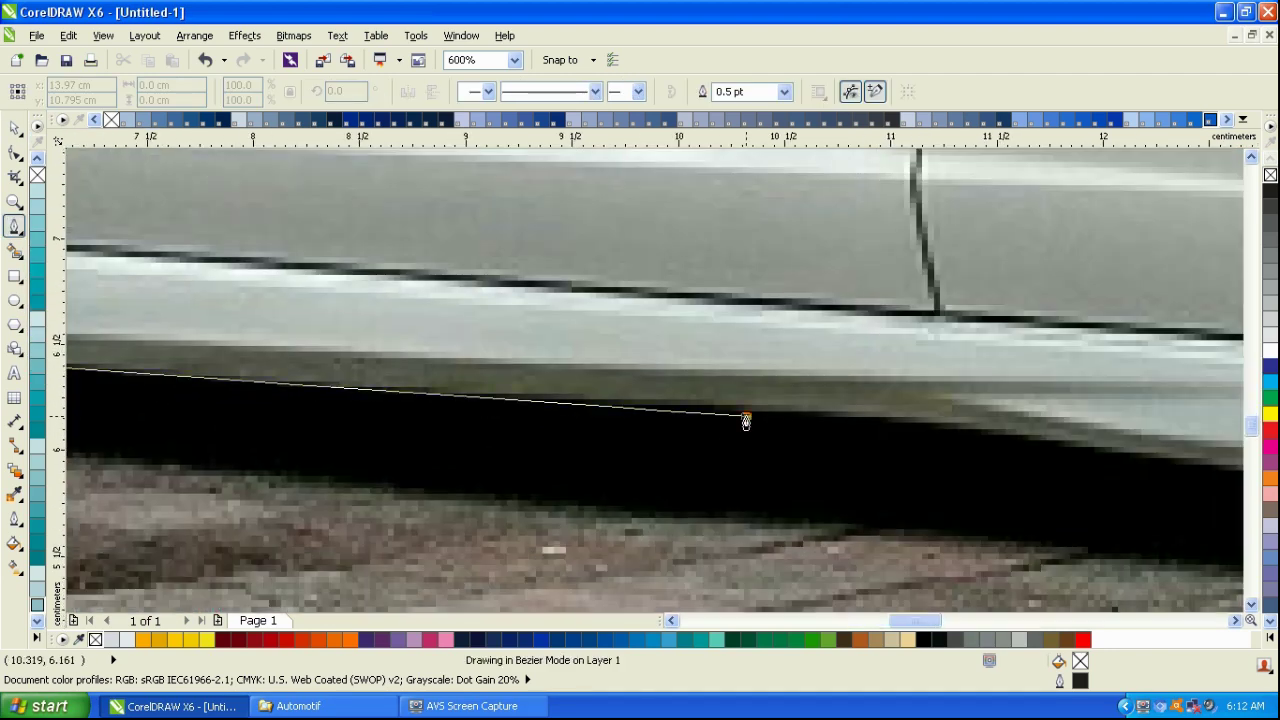
pyautogui.click(947, 430)
pyautogui.scroll(-6, 946, 434)
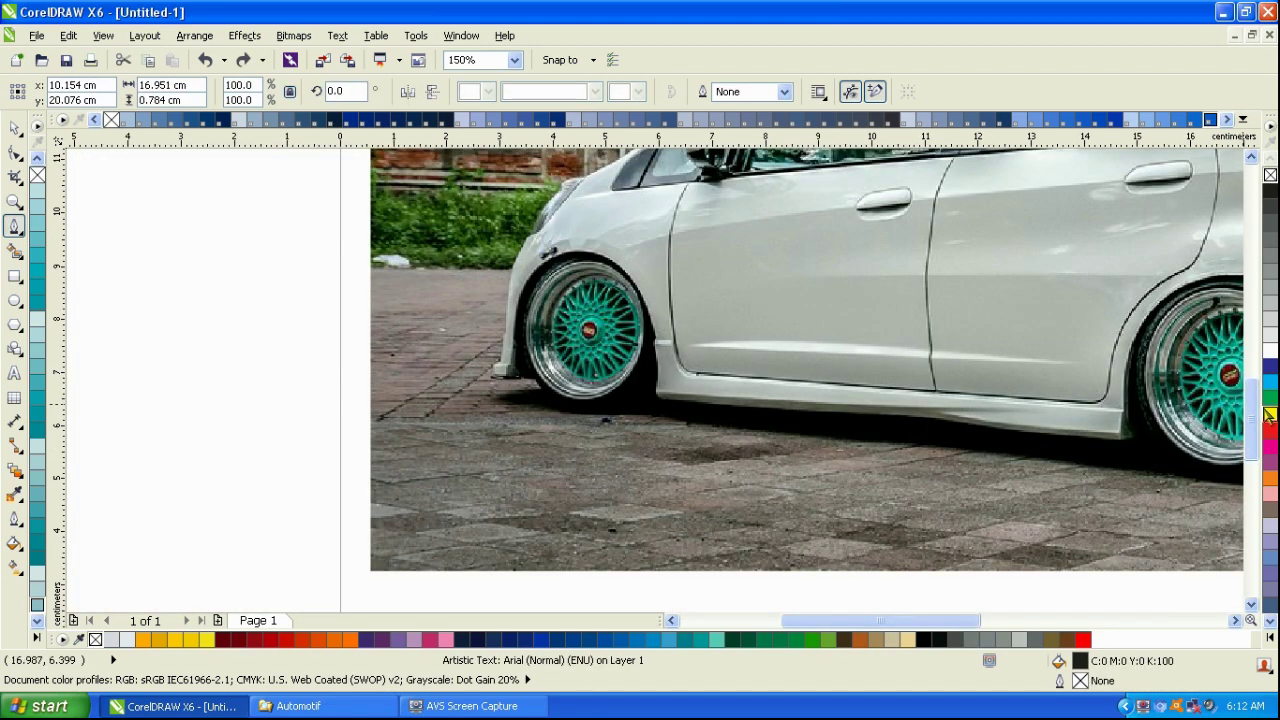
pyautogui.scroll(8, 700, 390)
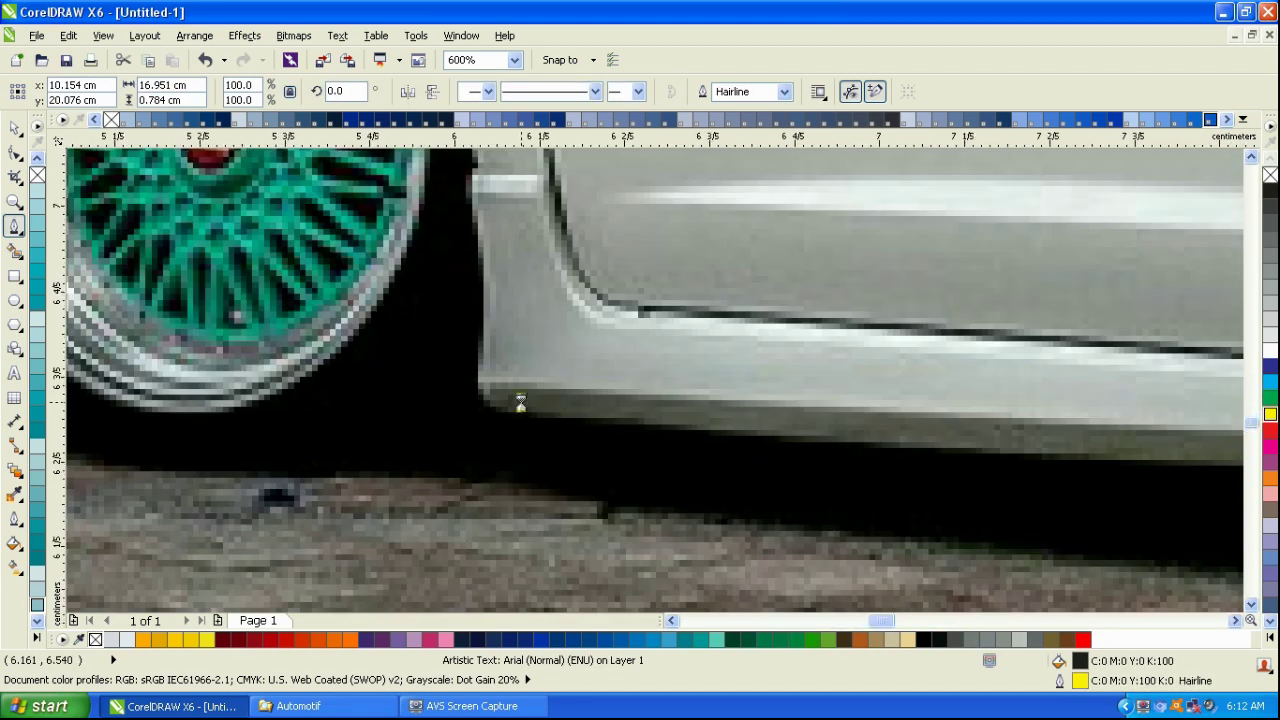
pyautogui.click(430, 375)
pyautogui.moveTo(584, 440); pyautogui.dragTo(749, 454)
pyautogui.hotkey('ctrl', 'z')
# - Start a yellow 0.5 pt Pen tool curve at the side skirt's rear end and trace up the front side of the rear wheel arch
pyautogui.click(14, 129)
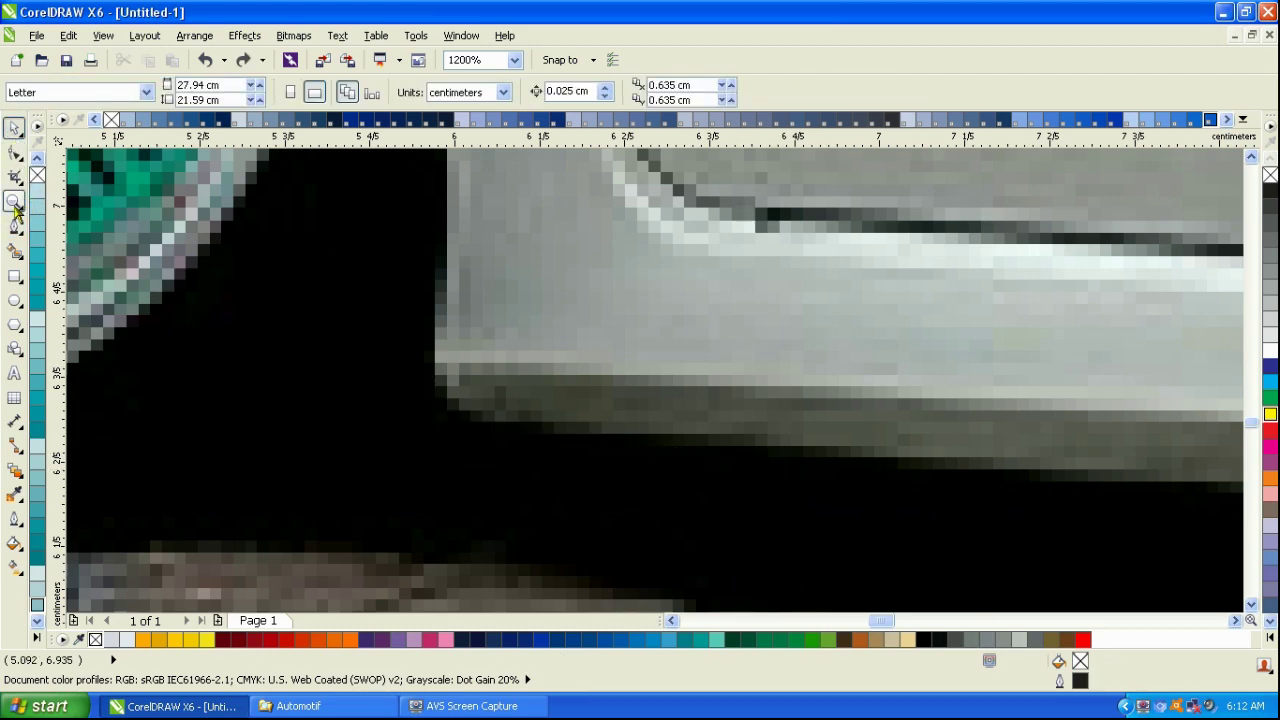
pyautogui.click(14, 226)
pyautogui.scroll(-3, 412, 300)
pyautogui.scroll(4, 860, 405)
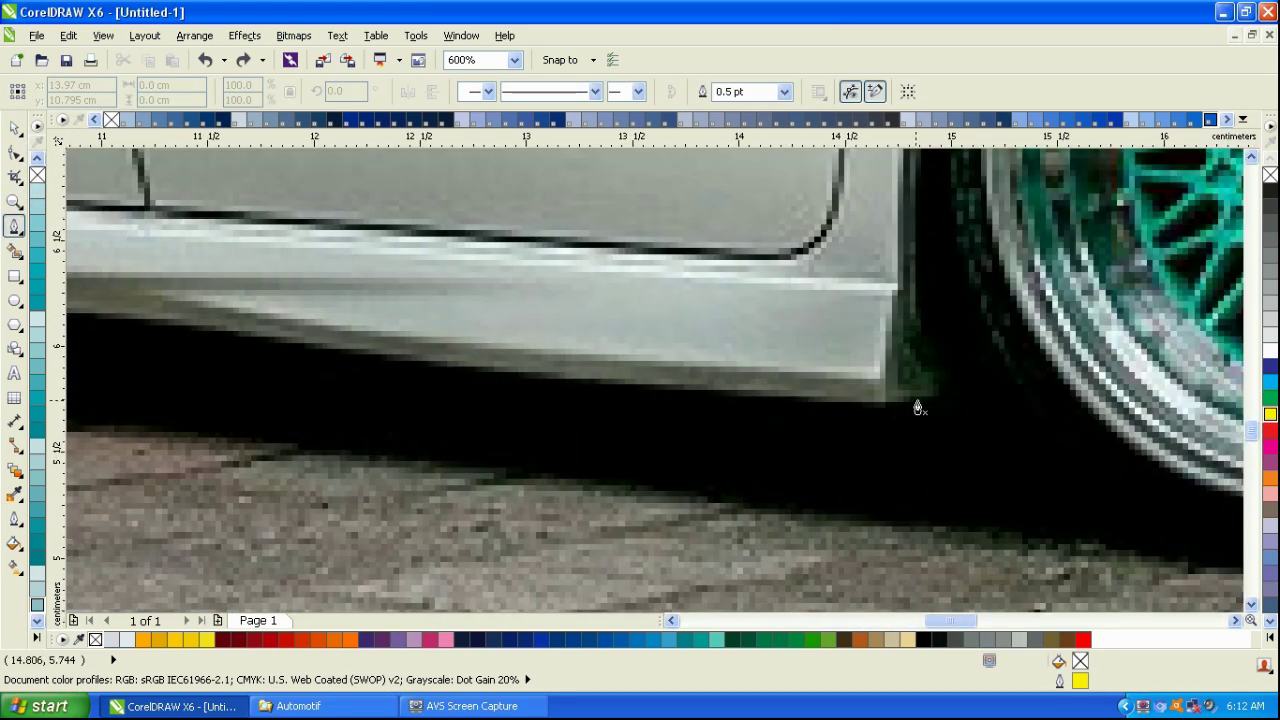
pyautogui.click(940, 379)
pyautogui.moveTo(917, 311); pyautogui.dragTo(917, 258)
pyautogui.scroll(-2, 837, 314)
pyautogui.scroll(2, 902, 230)
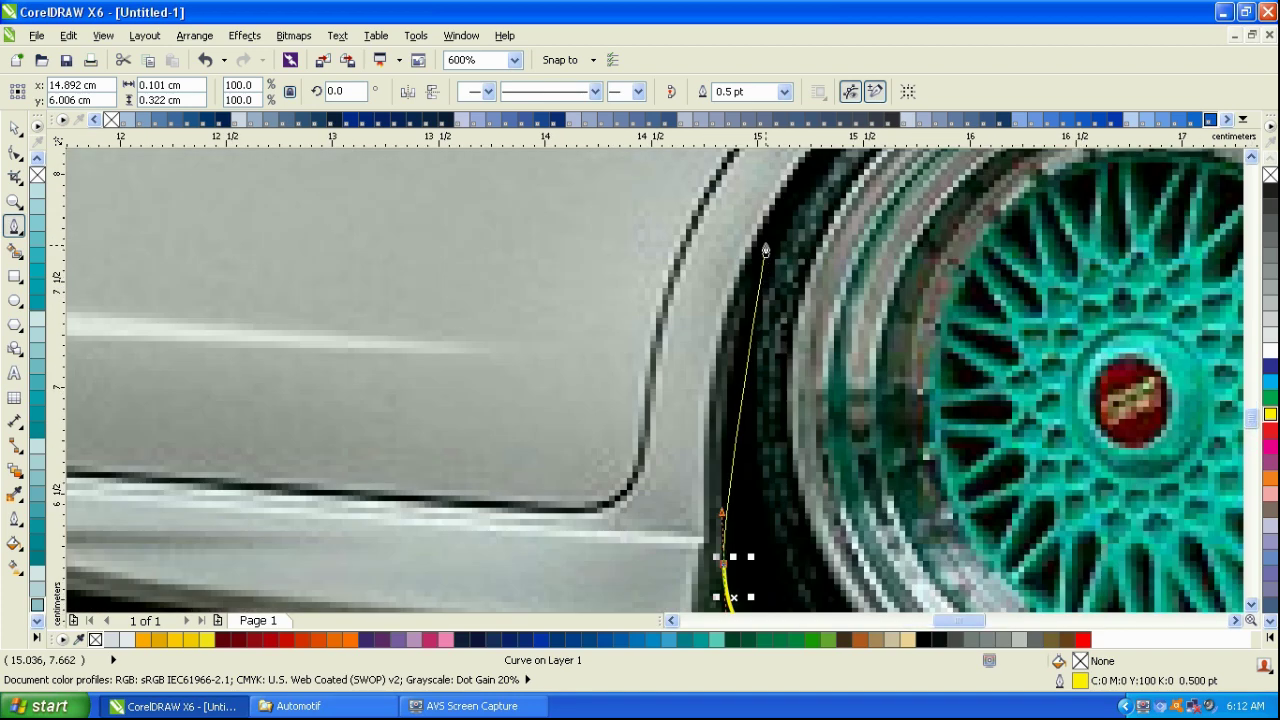
pyautogui.moveTo(768, 222)
pyautogui.mouseDown()
pyautogui.moveTo(804, 169)
pyautogui.moveTo(820, 180)
pyautogui.mouseUp()
pyautogui.scroll(-1, 822, 182)
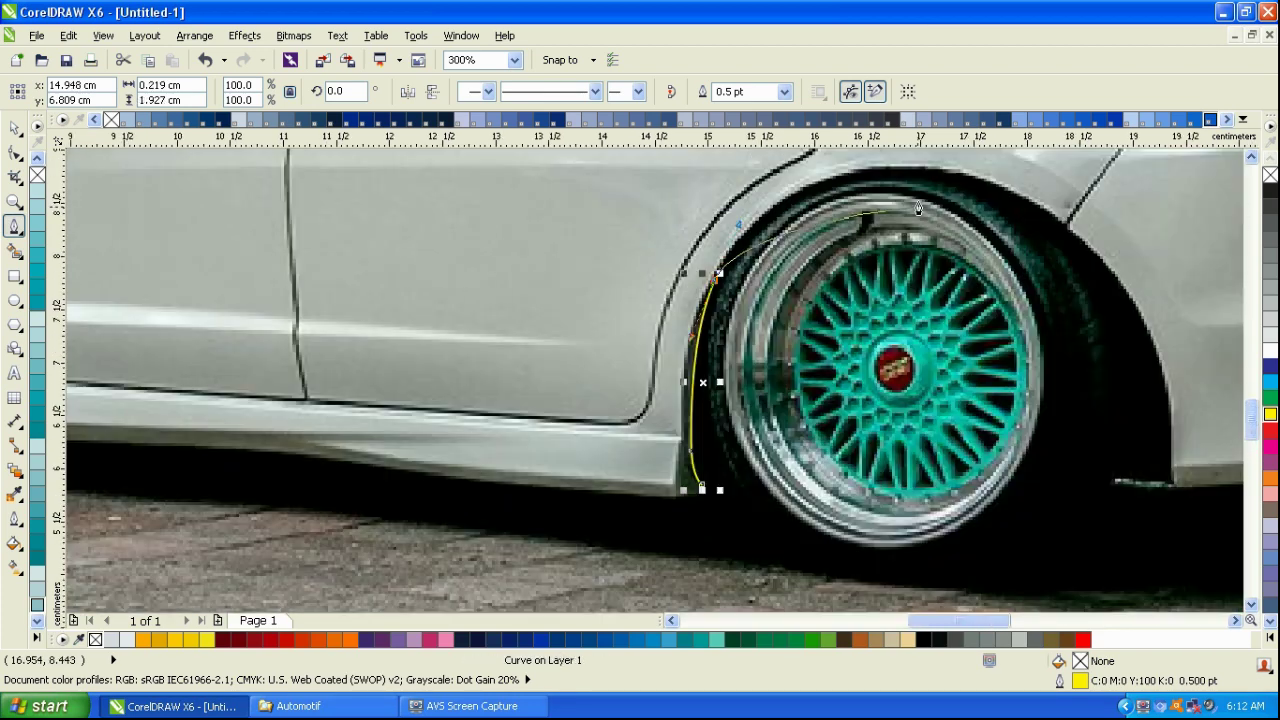
# - Continue the curve over the top of the rear wheel arch, redoing the top node, and down to the rear bumper's lower front corner
pyautogui.click(932, 172)
pyautogui.moveTo(932, 172); pyautogui.dragTo(1072, 196)
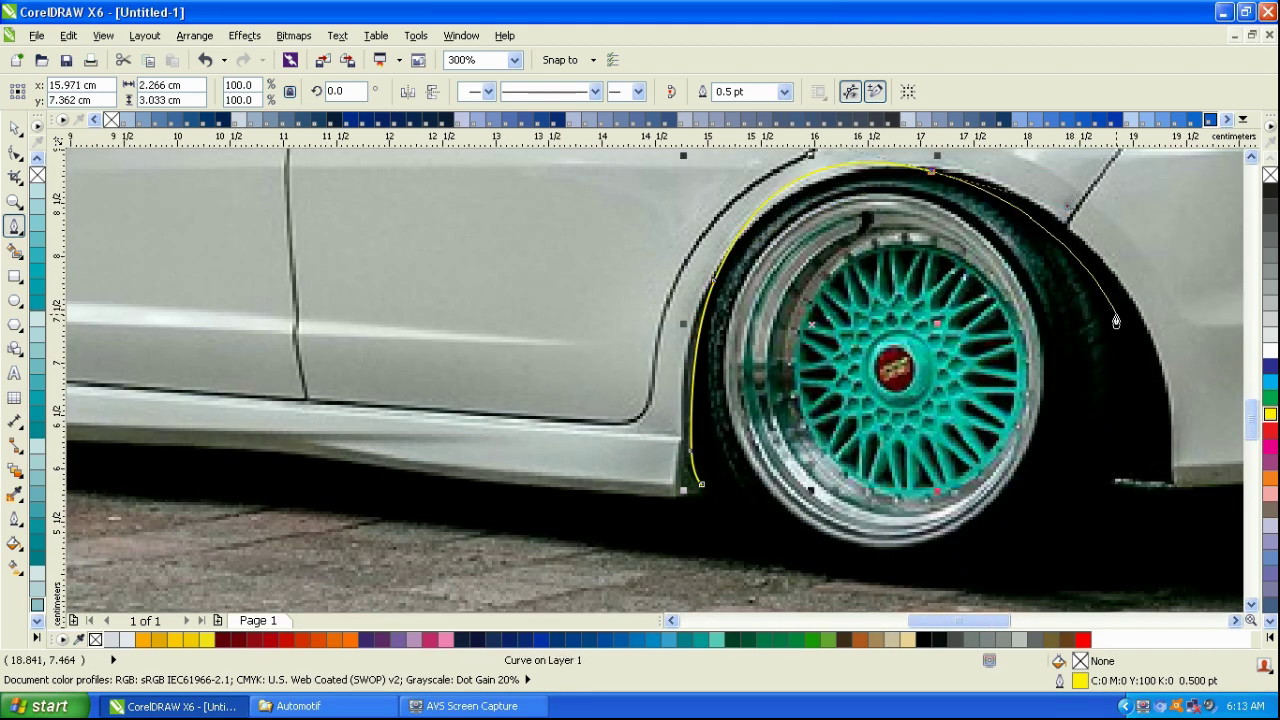
pyautogui.hotkey('ctrl', 'z')
pyautogui.click(929, 172)
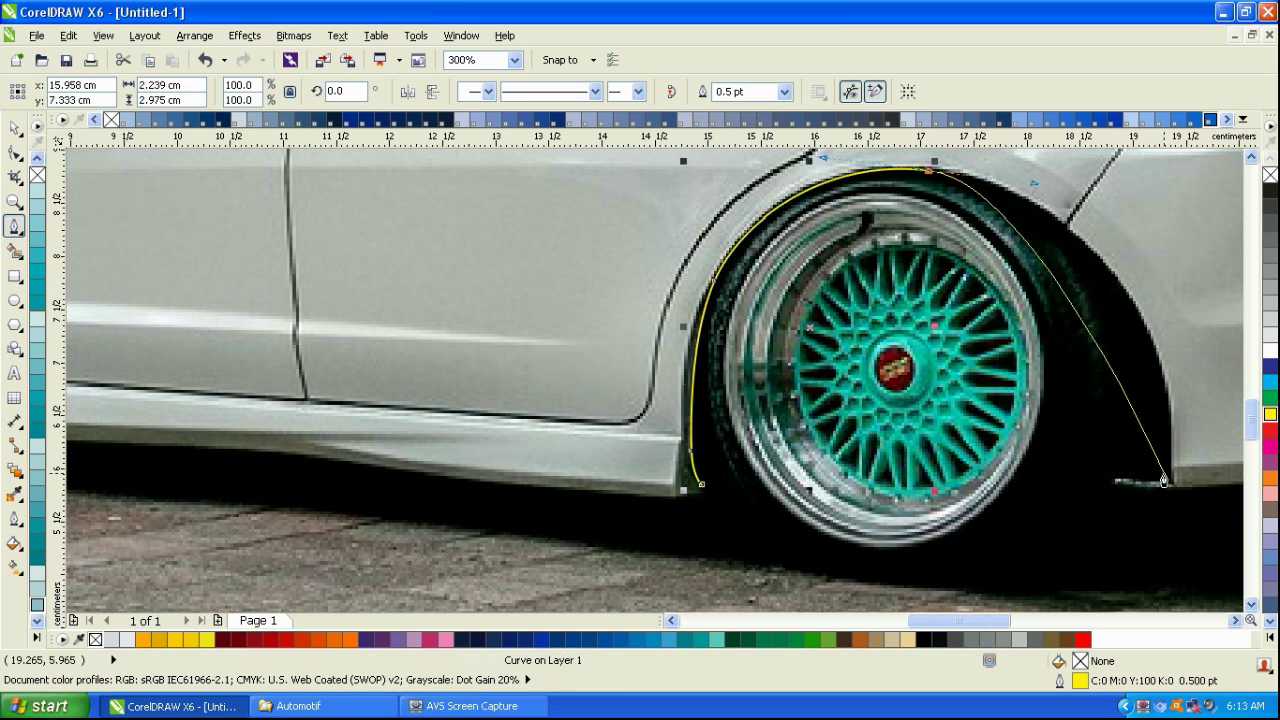
pyautogui.moveTo(1167, 477); pyautogui.dragTo(1075, 450)
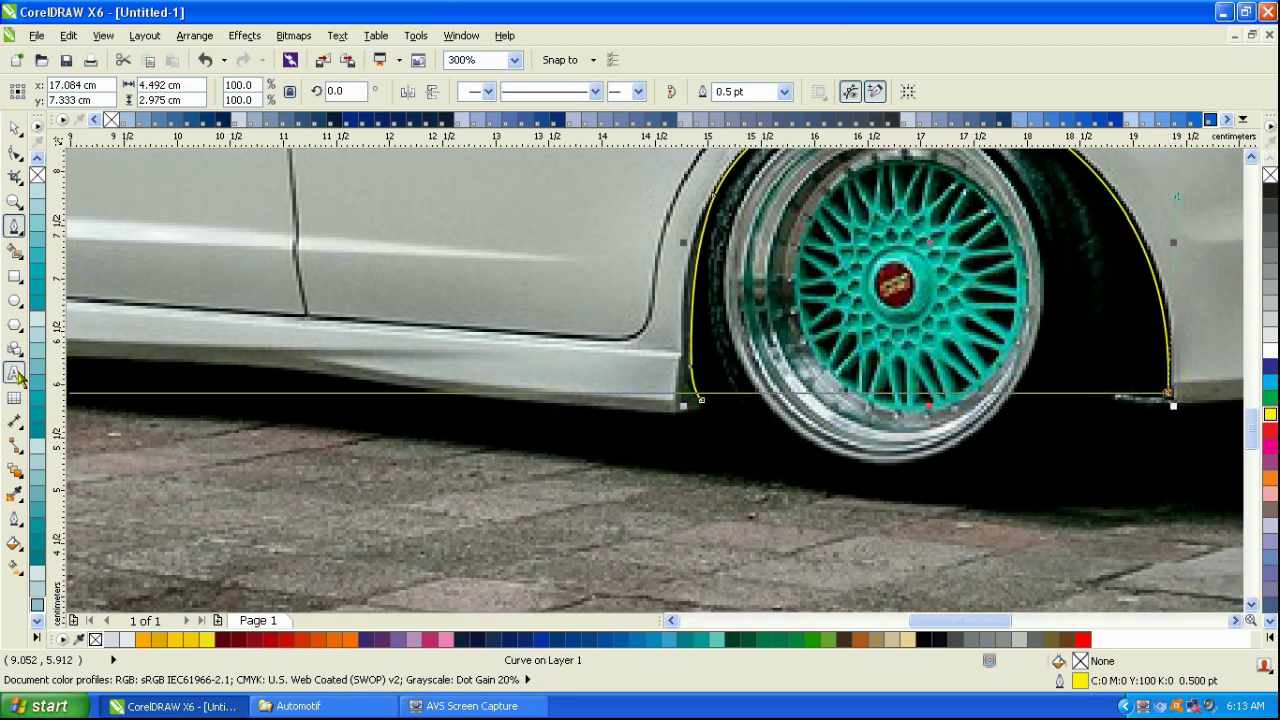
# - Add a text note below the photo reading "untuk mematikan sudut pada pentool"
pyautogui.press('F8')
pyautogui.click(261, 224)
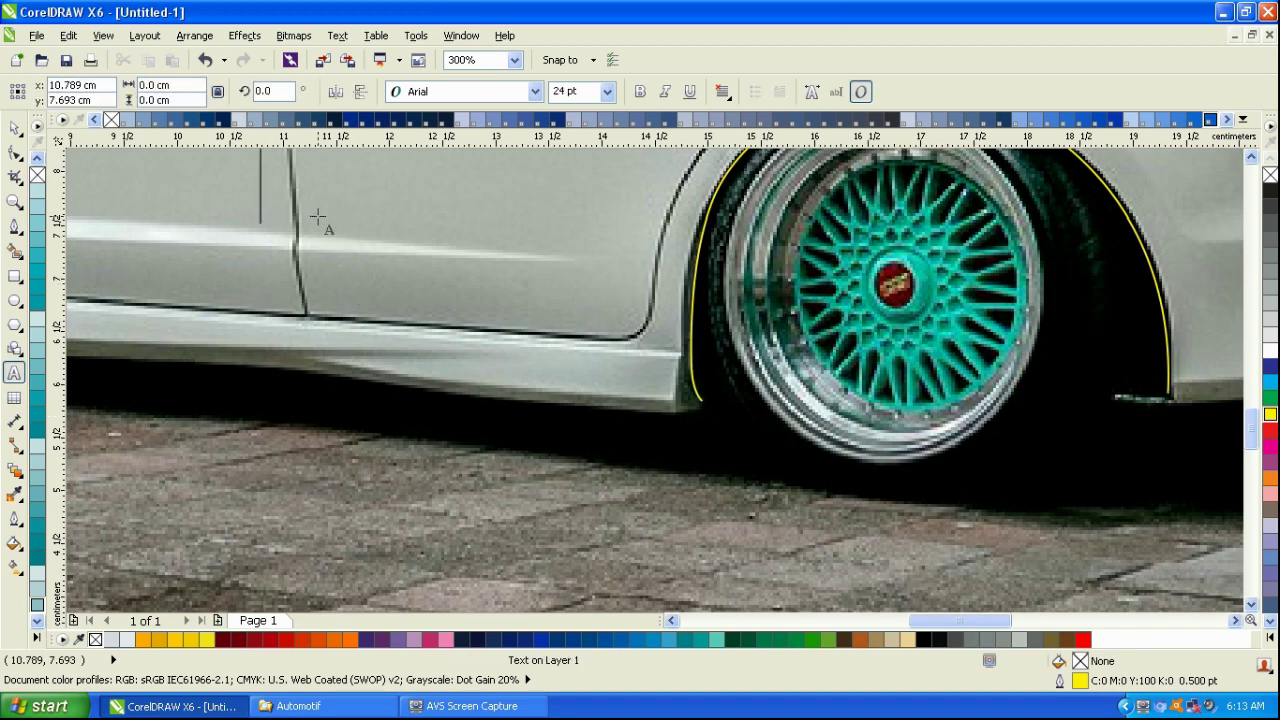
pyautogui.scroll(-1, 317, 217)
pyautogui.click(424, 532)
pyautogui.write('untuk')
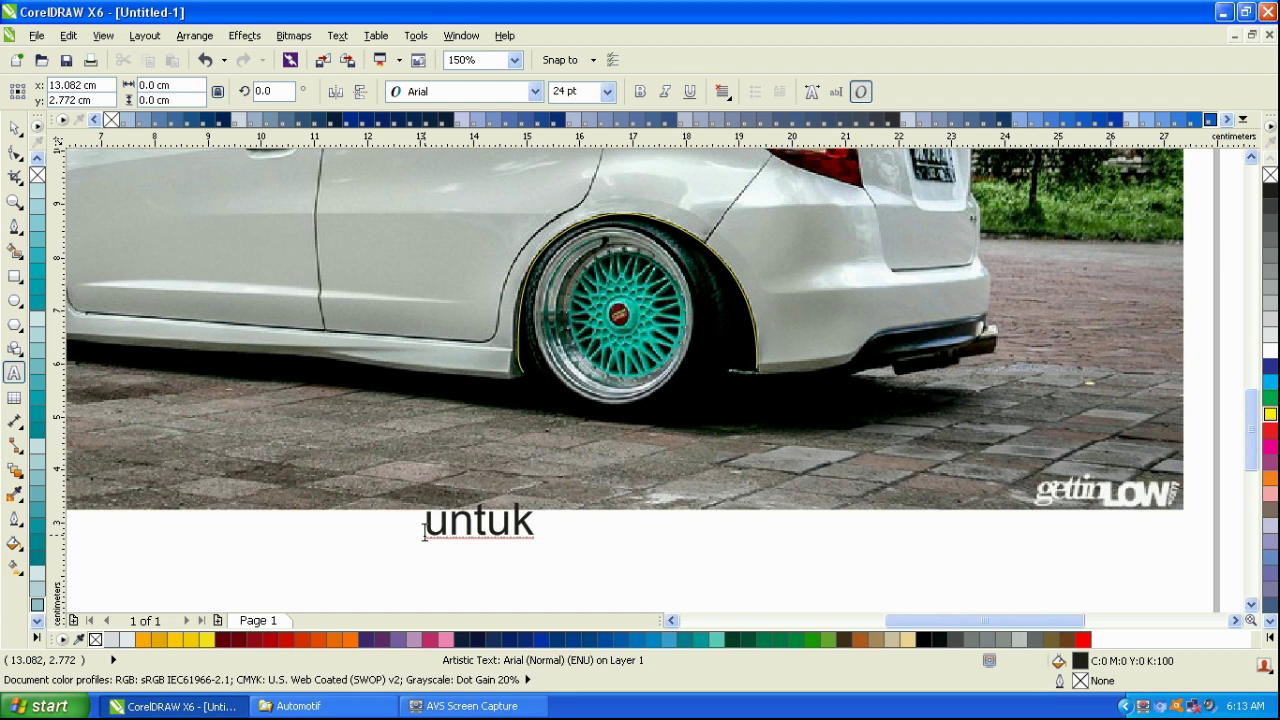
pyautogui.write(' me')
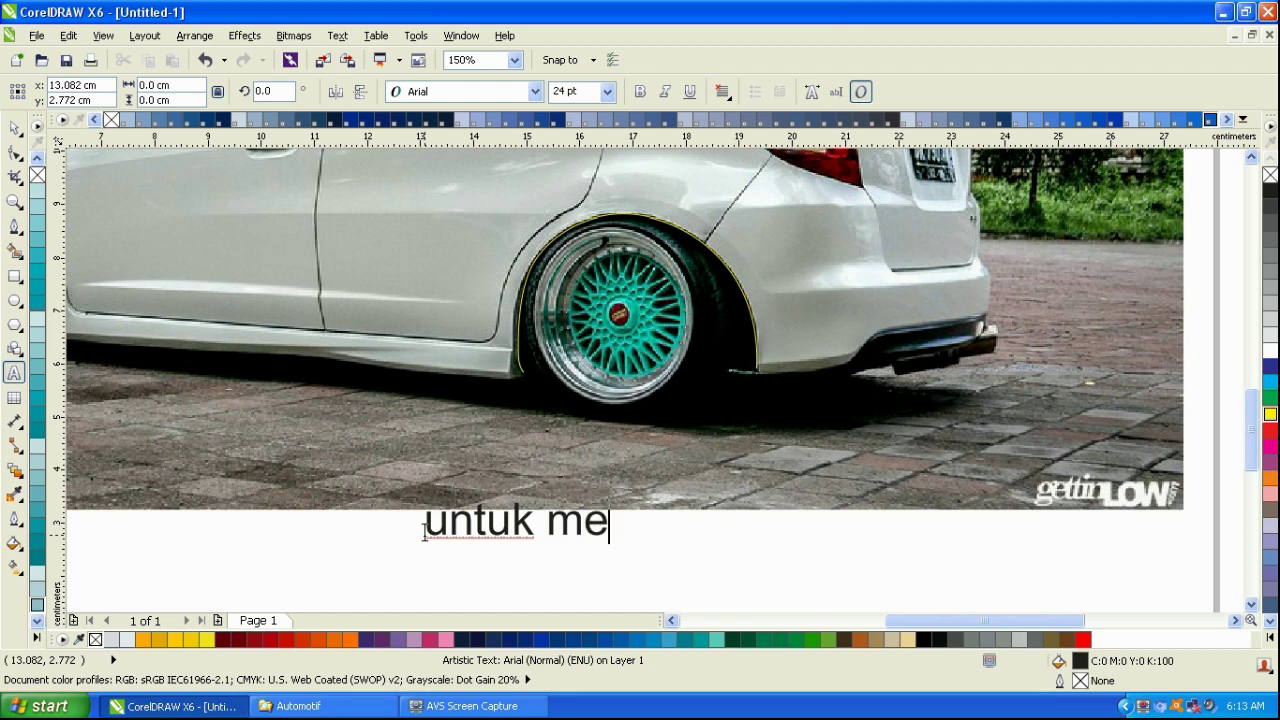
pyautogui.write('matikan')
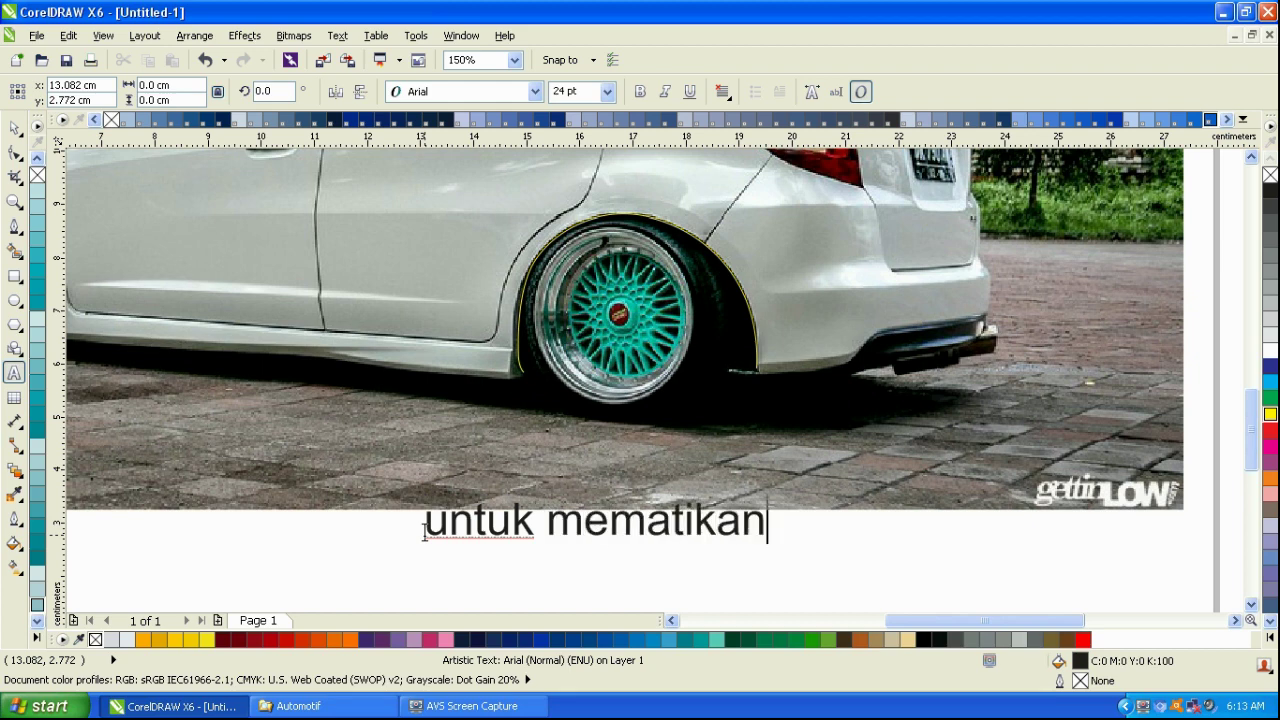
pyautogui.write(' sudut pada pen')
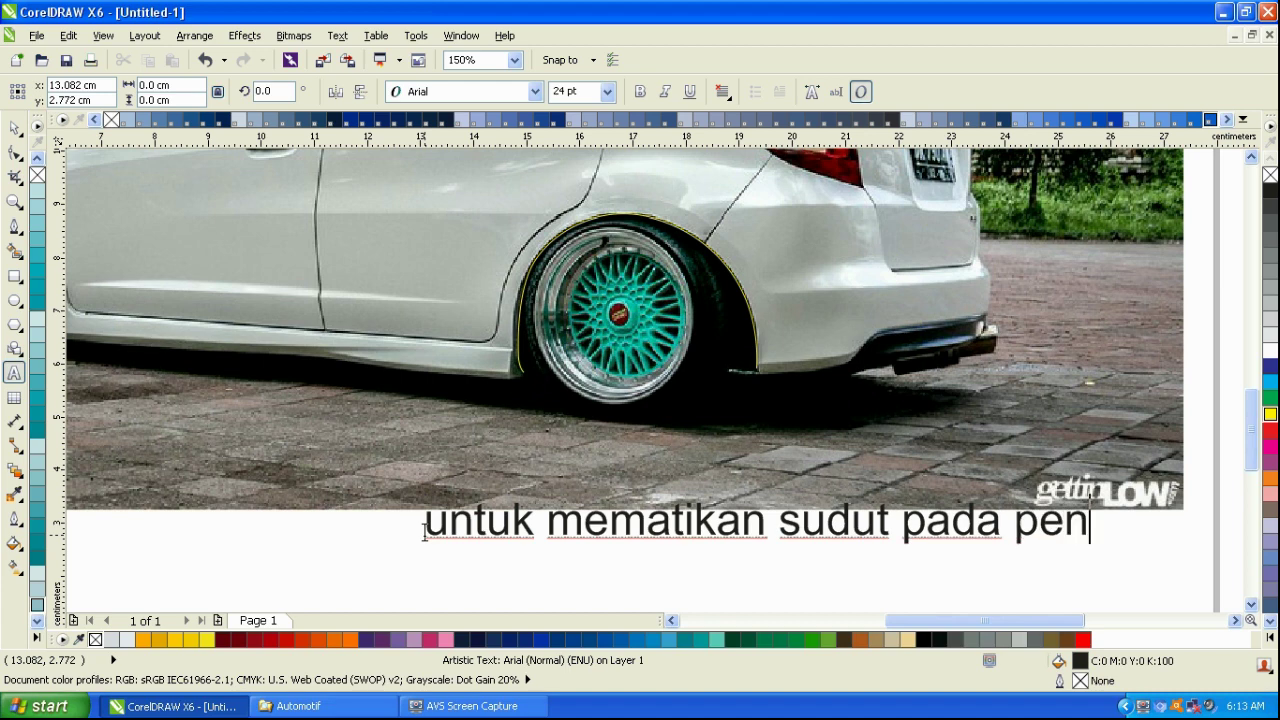
pyautogui.write('tool')
# - Add a second line to the note reading "cukup menekan alt pada keybord" and finish text editing
pyautogui.press('Return')
pyautogui.write('cu')
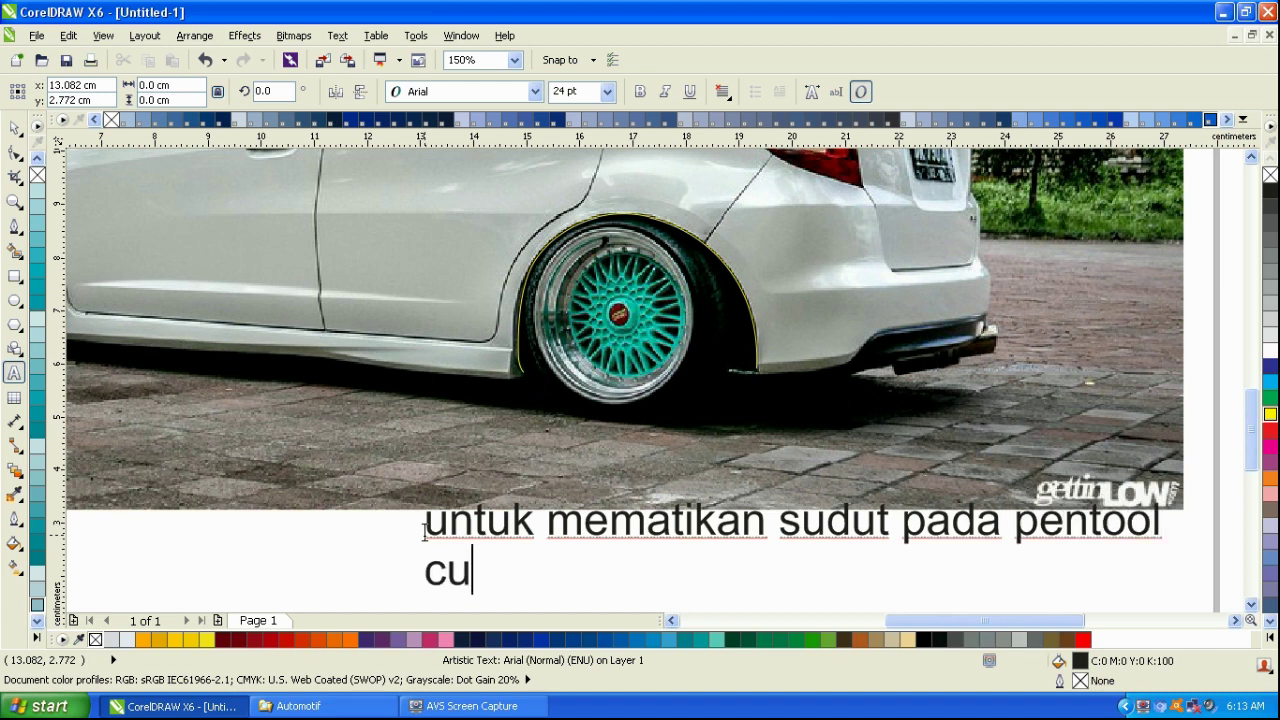
pyautogui.write('kup m')
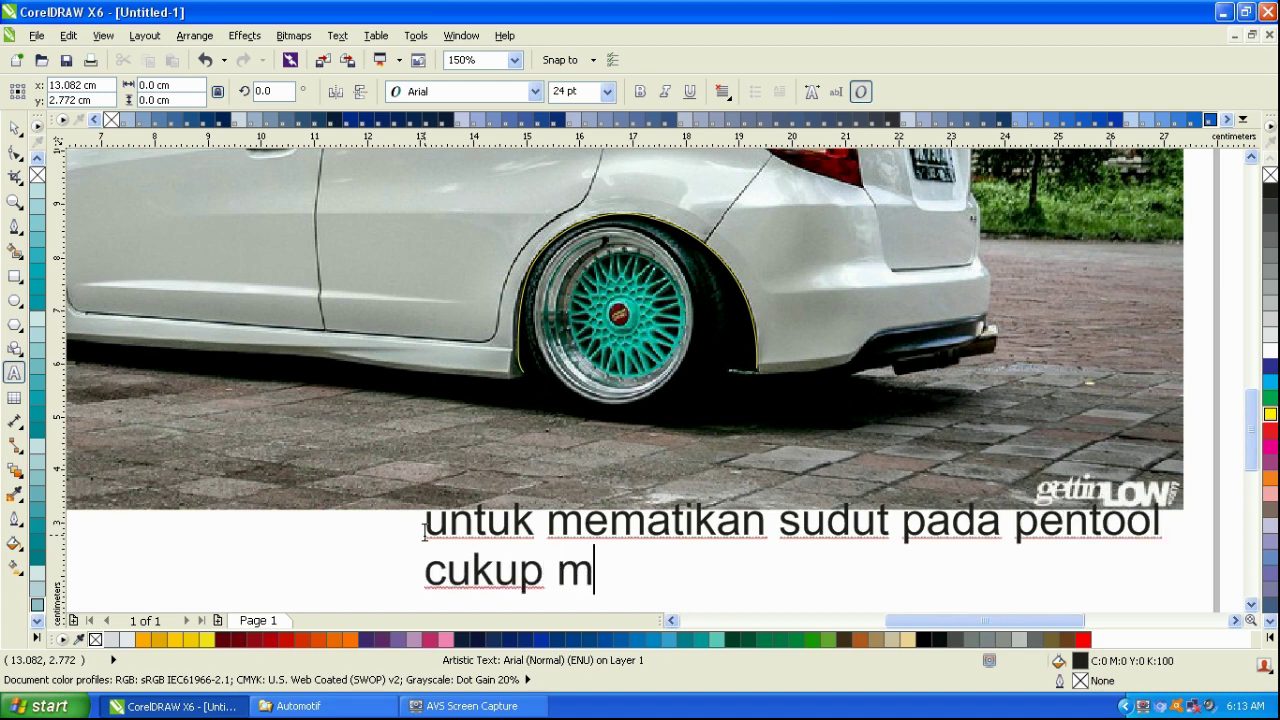
pyautogui.write('enekan')
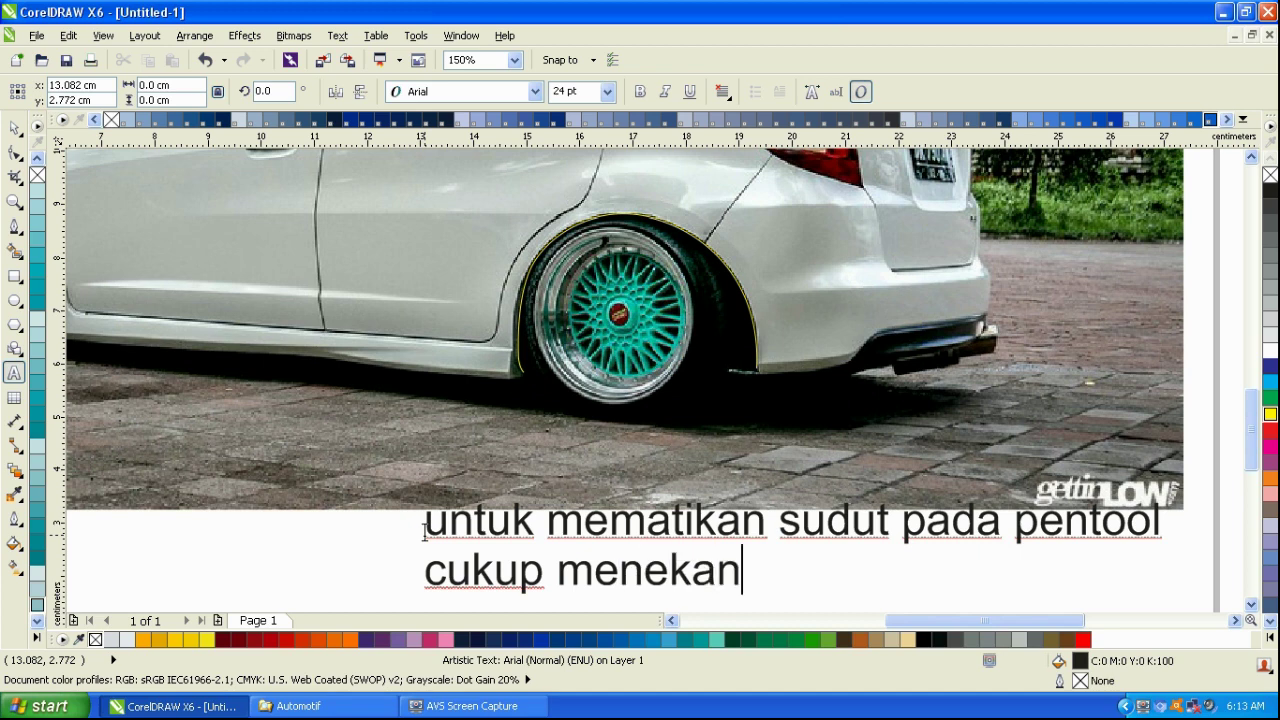
pyautogui.write(' alt')
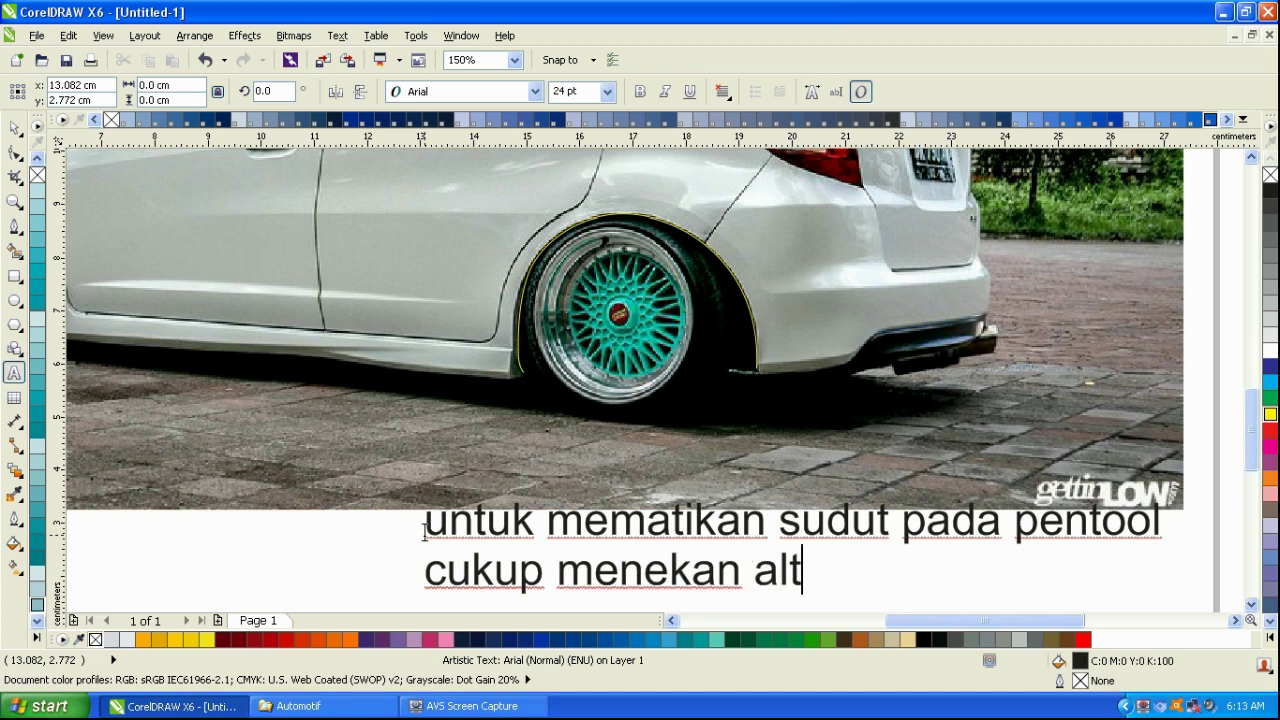
pyautogui.write(' pada ke')
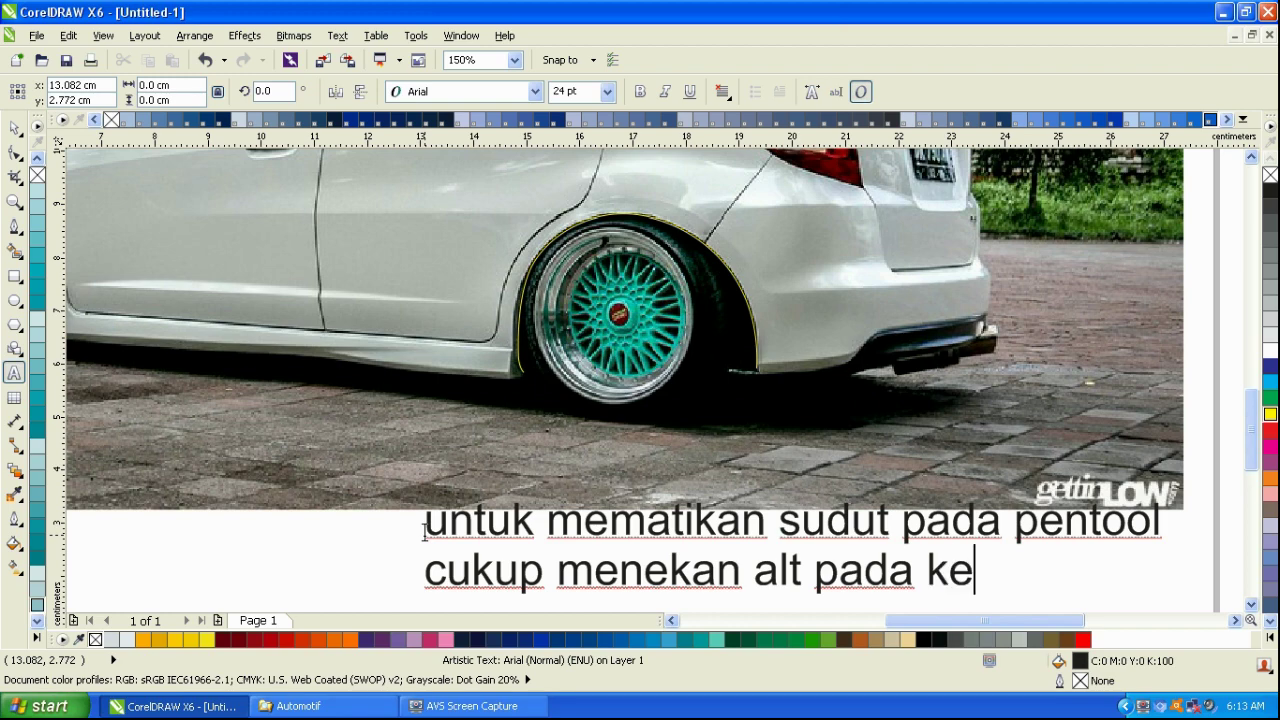
pyautogui.write('ybord')
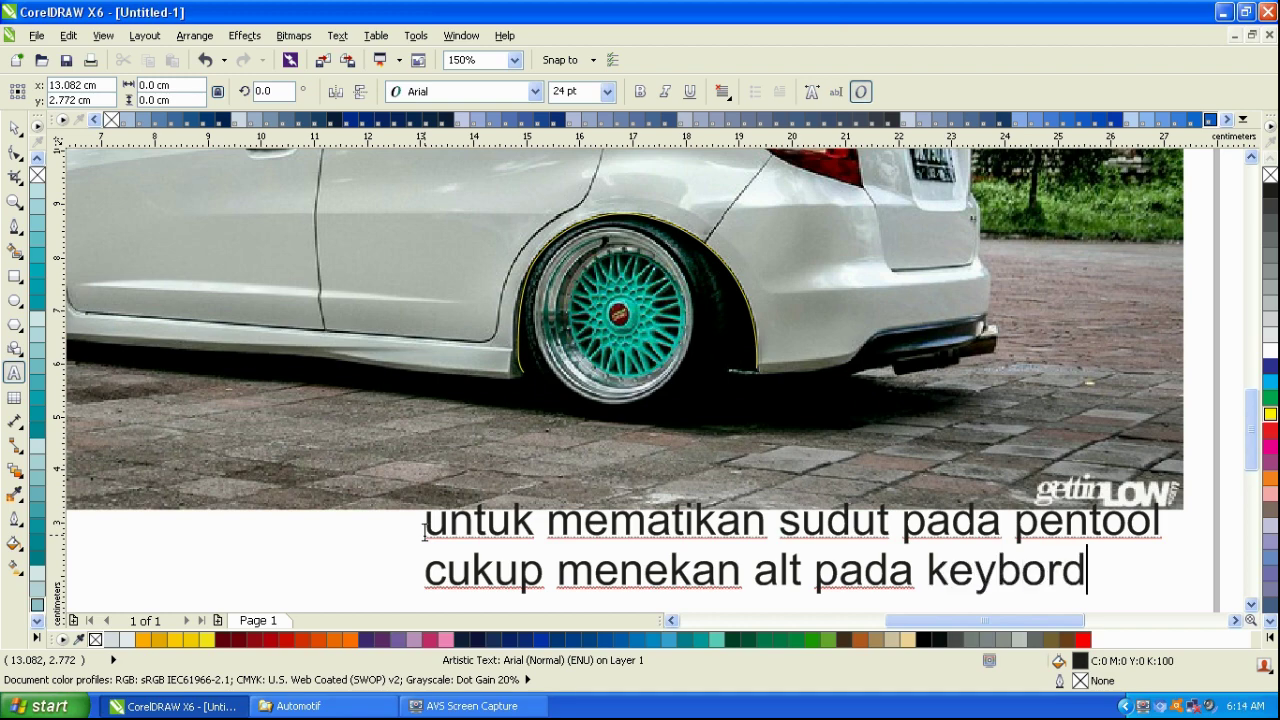
pyautogui.click(14, 128)
# - Resume the yellow Pen tool curve from its end node behind the rear wheel and extend it to the rear bumper's lower front corner
pyautogui.scroll(-1, 502, 438)
pyautogui.scroll(1, 650, 417)
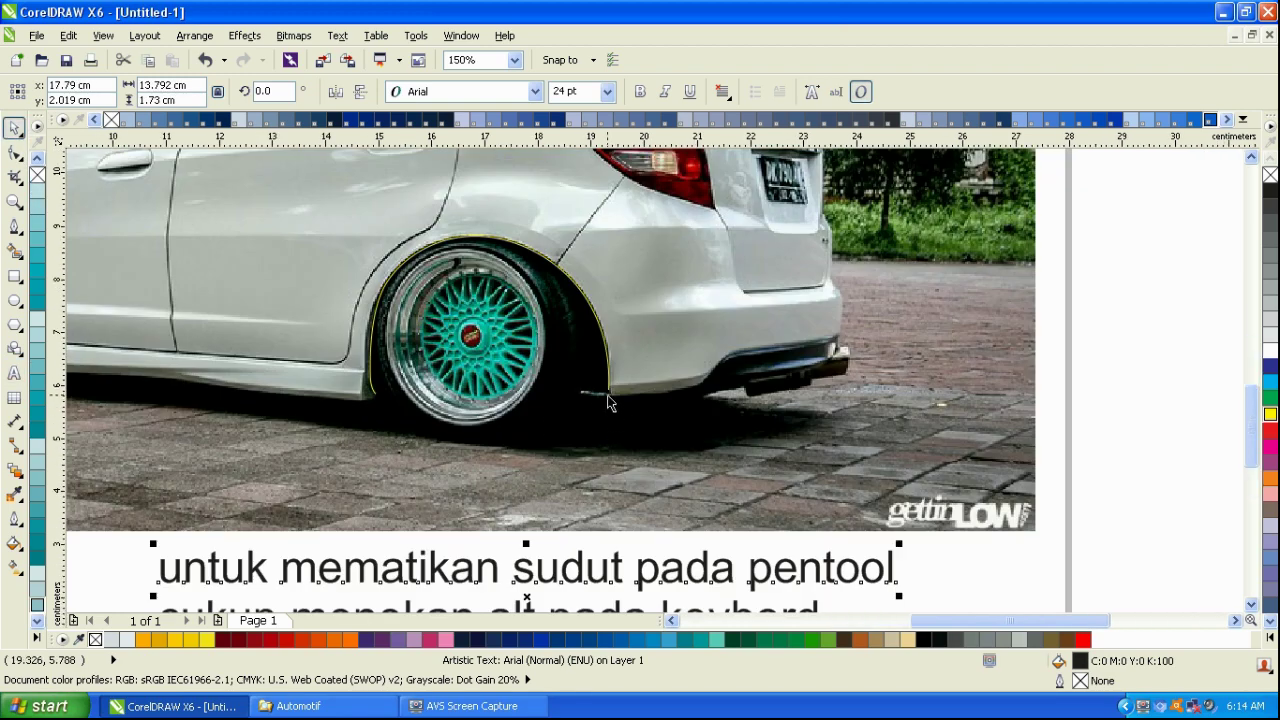
pyautogui.scroll(-2, 603, 548)
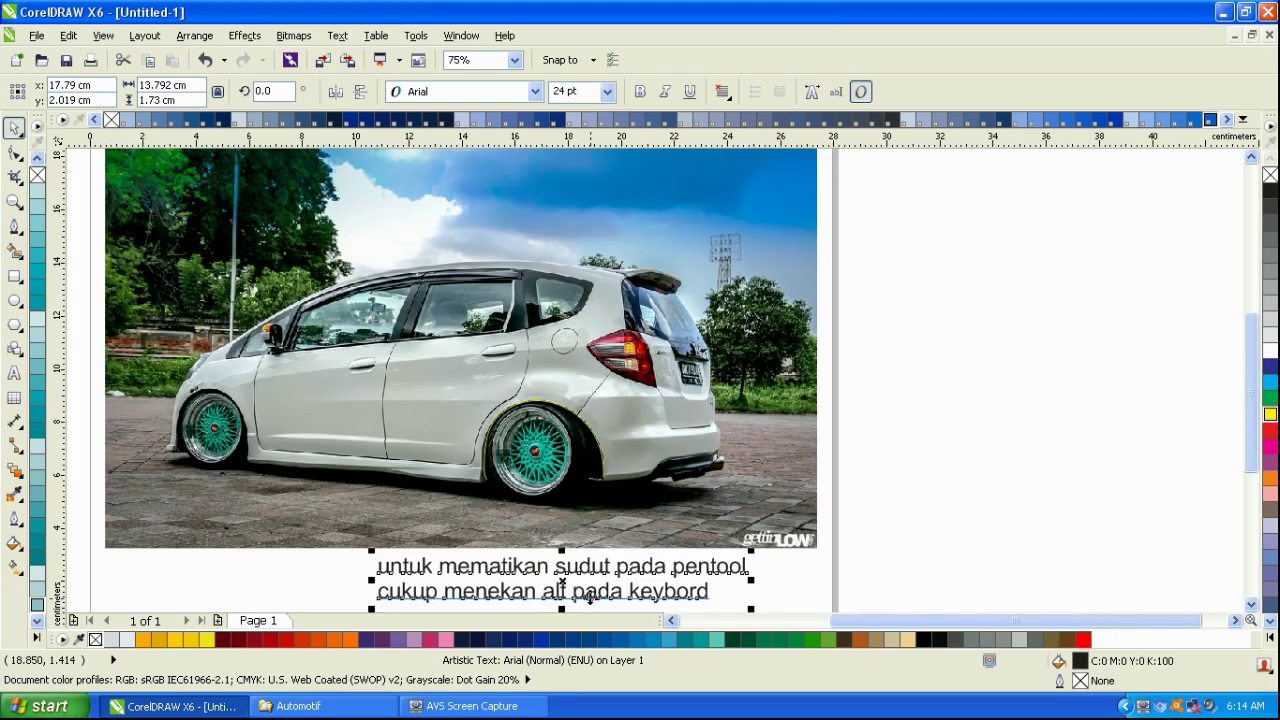
pyautogui.scroll(10, 602, 482)
pyautogui.click(656, 432)
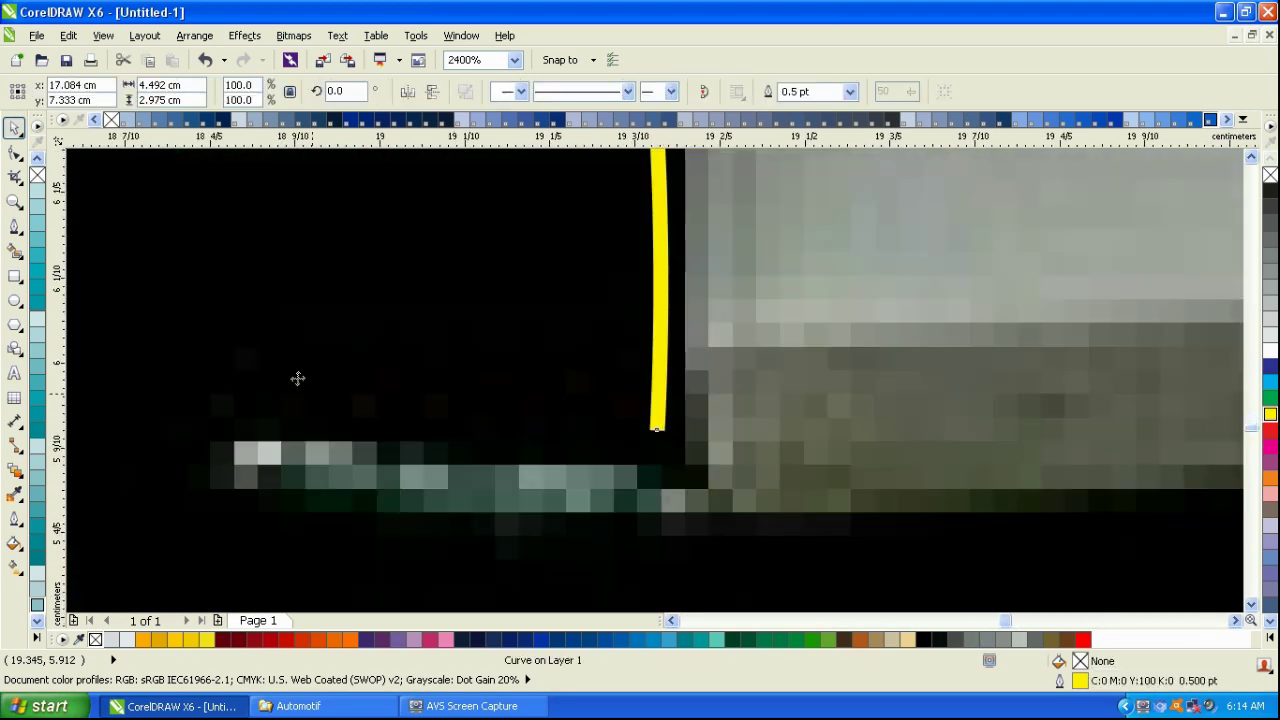
pyautogui.click(14, 227)
pyautogui.click(656, 431)
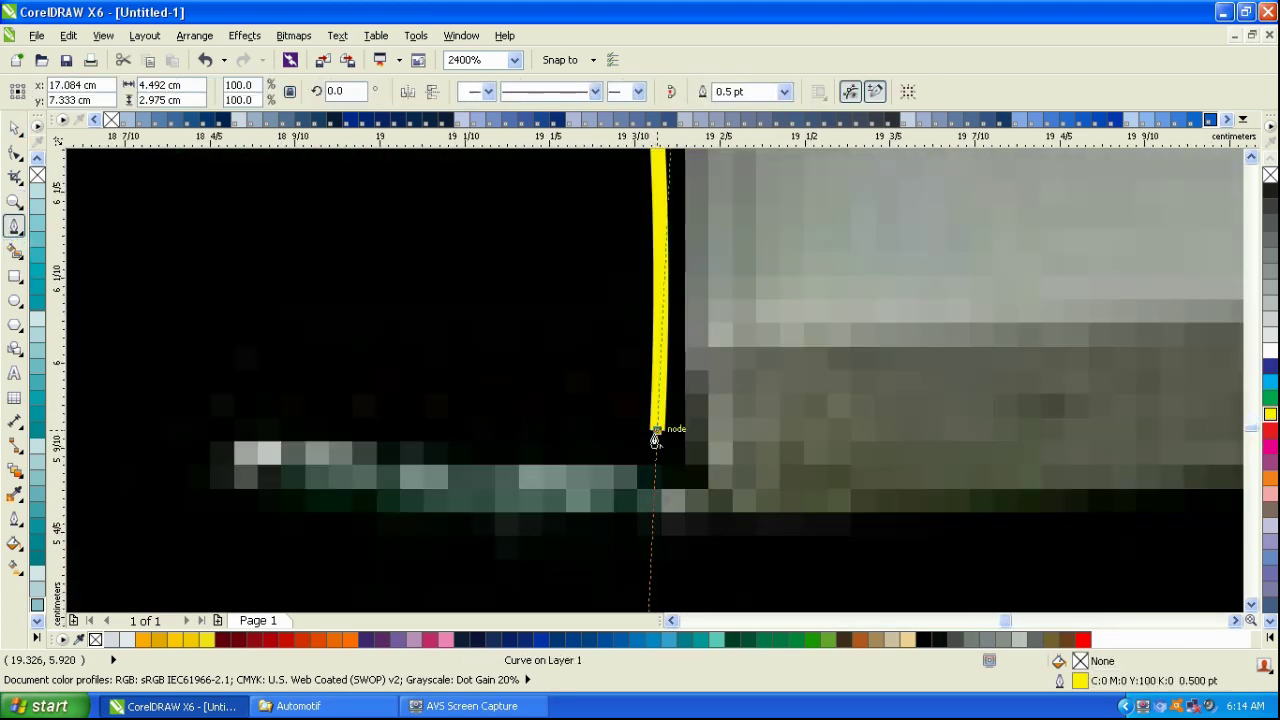
pyautogui.scroll(-1, 351, 450)
pyautogui.click(548, 490)
# - Continue the curve along the rear bumper's lower edge and over the black diffuser to the bumper's rear corner
pyautogui.scroll(-4, 546, 492)
pyautogui.scroll(2, 689, 467)
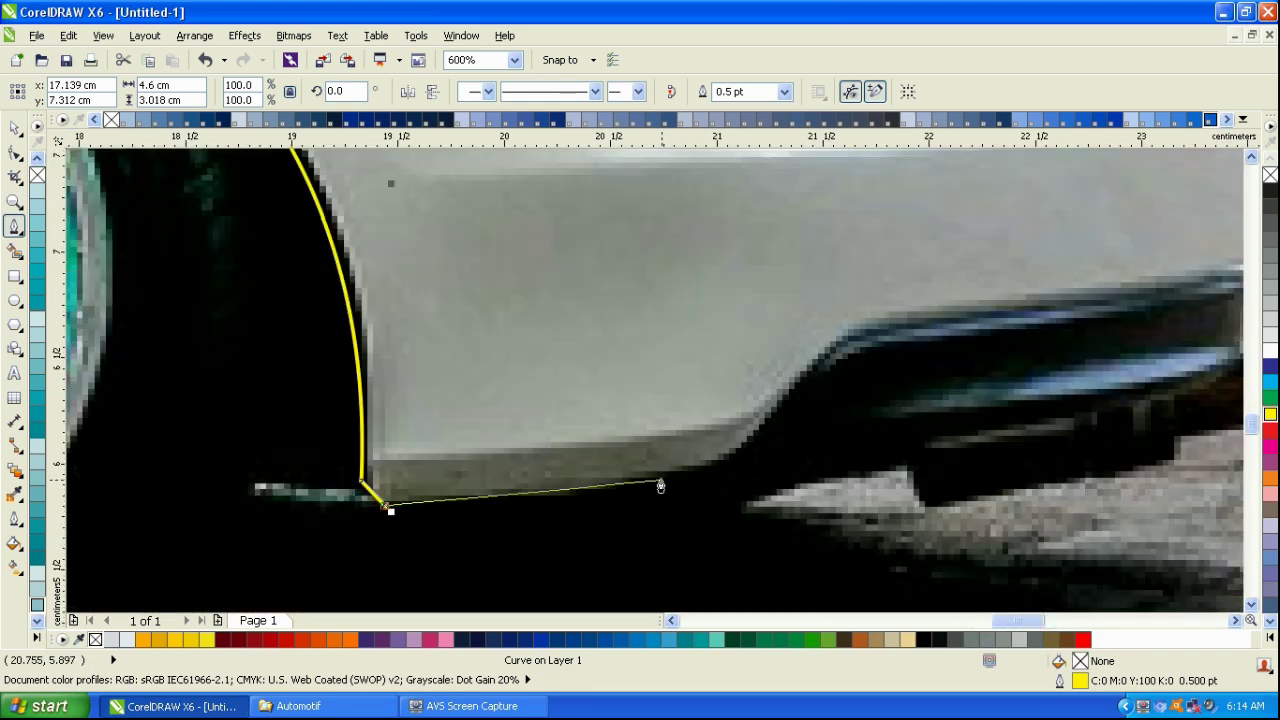
pyautogui.click(653, 485)
pyautogui.moveTo(657, 487); pyautogui.dragTo(732, 470)
pyautogui.moveTo(802, 386); pyautogui.dragTo(820, 354)
pyautogui.moveTo(883, 334); pyautogui.dragTo(927, 328)
pyautogui.moveTo(927, 328); pyautogui.dragTo(443, 427)
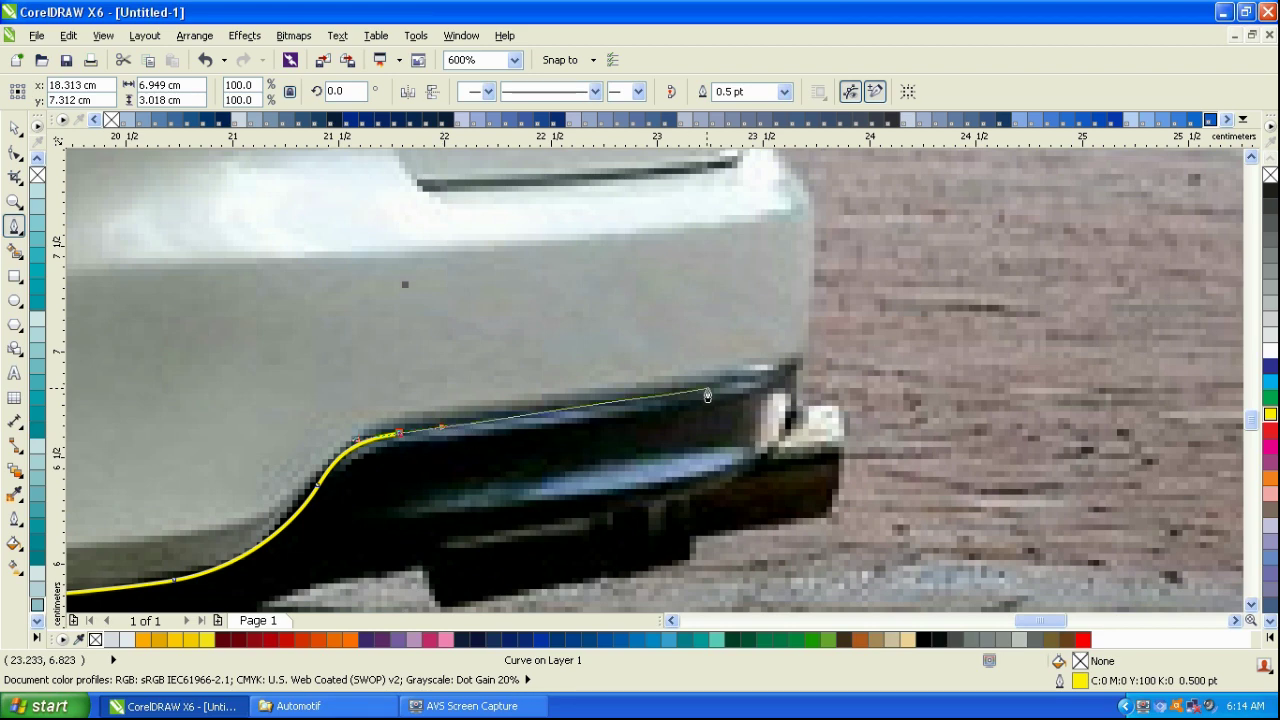
pyautogui.moveTo(709, 388); pyautogui.dragTo(735, 414)
# - Trace up the rear bumper's outer edge to the tailgate, turning the bumper's side node into a corner
pyautogui.moveTo(753, 283); pyautogui.dragTo(753, 274)
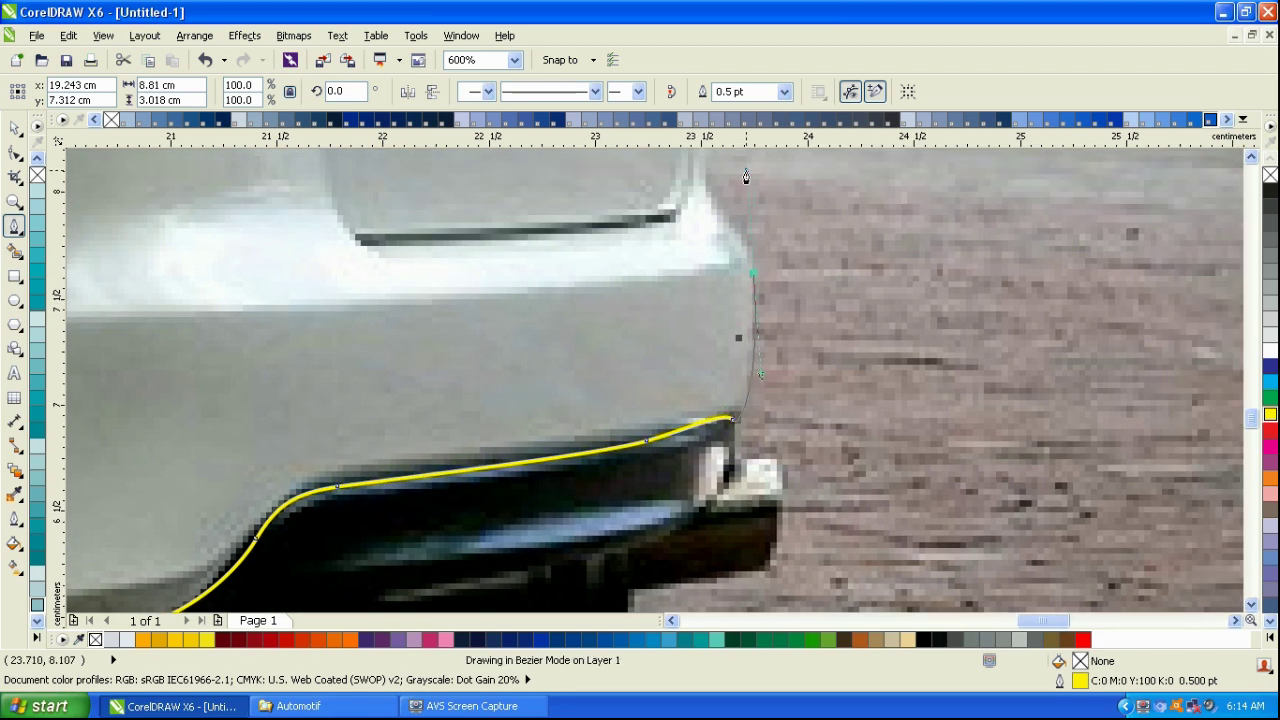
pyautogui.moveTo(746, 176); pyautogui.dragTo(746, 174)
pyautogui.keyDown('alt'); pyautogui.click(754, 276); pyautogui.keyUp('alt')
pyautogui.moveTo(730, 223); pyautogui.dragTo(705, 198)
pyautogui.scroll(-1, 705, 198)
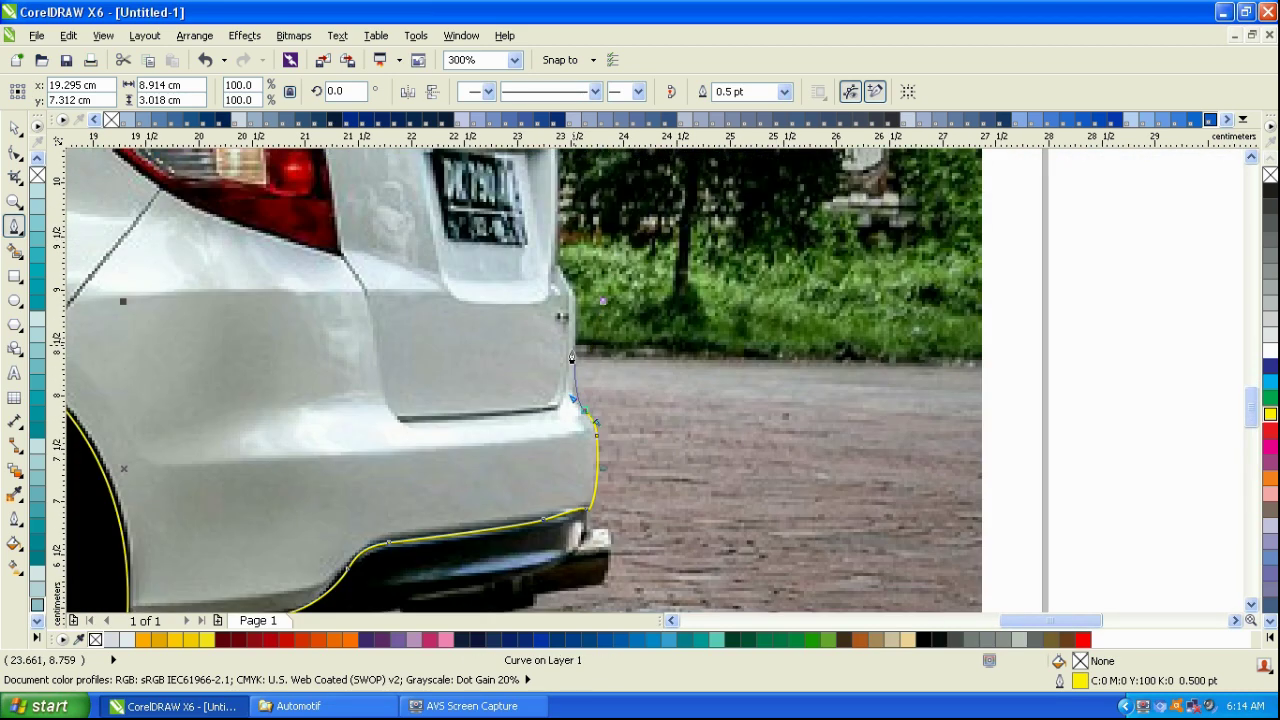
pyautogui.scroll(4, 572, 358)
pyautogui.moveTo(604, 250); pyautogui.dragTo(503, 226)
pyautogui.scroll(-1, 601, 249)
# - Continue the curve up the tailgate's outer edge and across the lower edge of the rear window above the licence plate
pyautogui.click(555, 173)
pyautogui.scroll(-1, 558, 400)
pyautogui.scroll(1, 548, 285)
pyautogui.scroll(-1, 548, 285)
pyautogui.scroll(1, 550, 221)
pyautogui.click(569, 208)
pyautogui.click(318, 201)
pyautogui.scroll(-1, 356, 281)
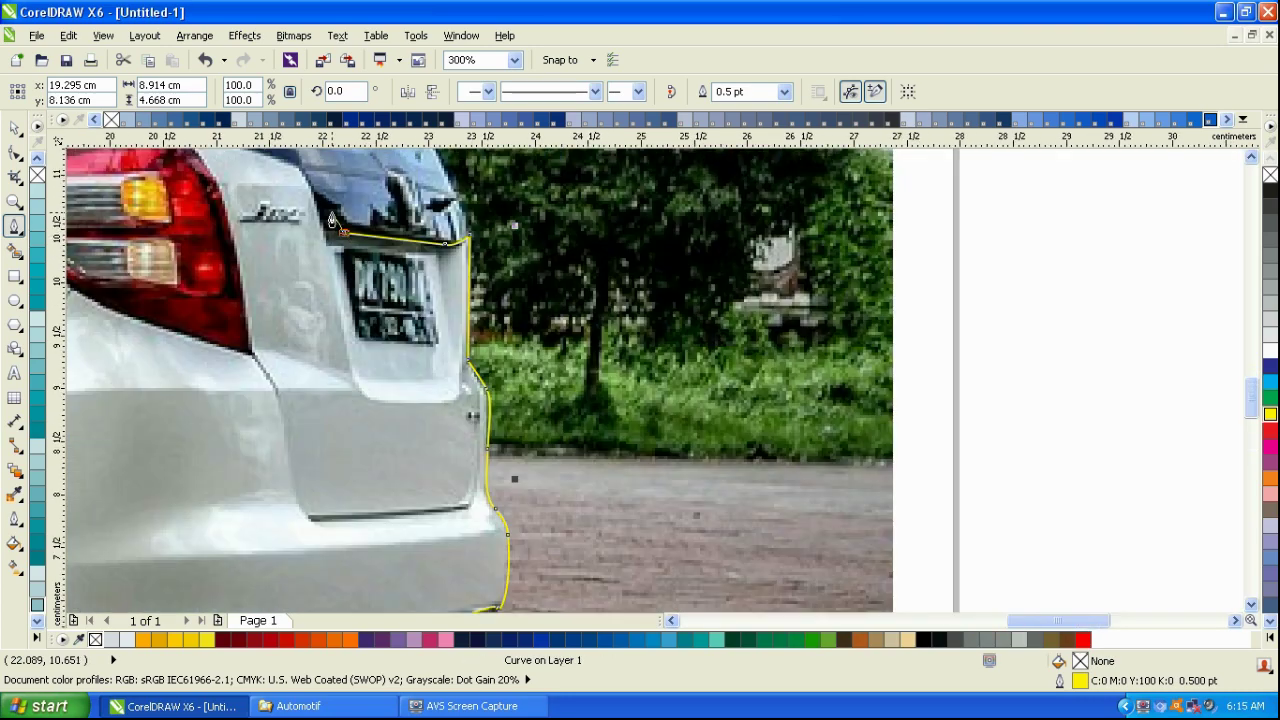
# - Trace around the rear window's lower corner and along its edge to the tail light's upper rear corner, undoing the misplaced end node
pyautogui.scroll(1, 319, 231)
pyautogui.click(312, 233)
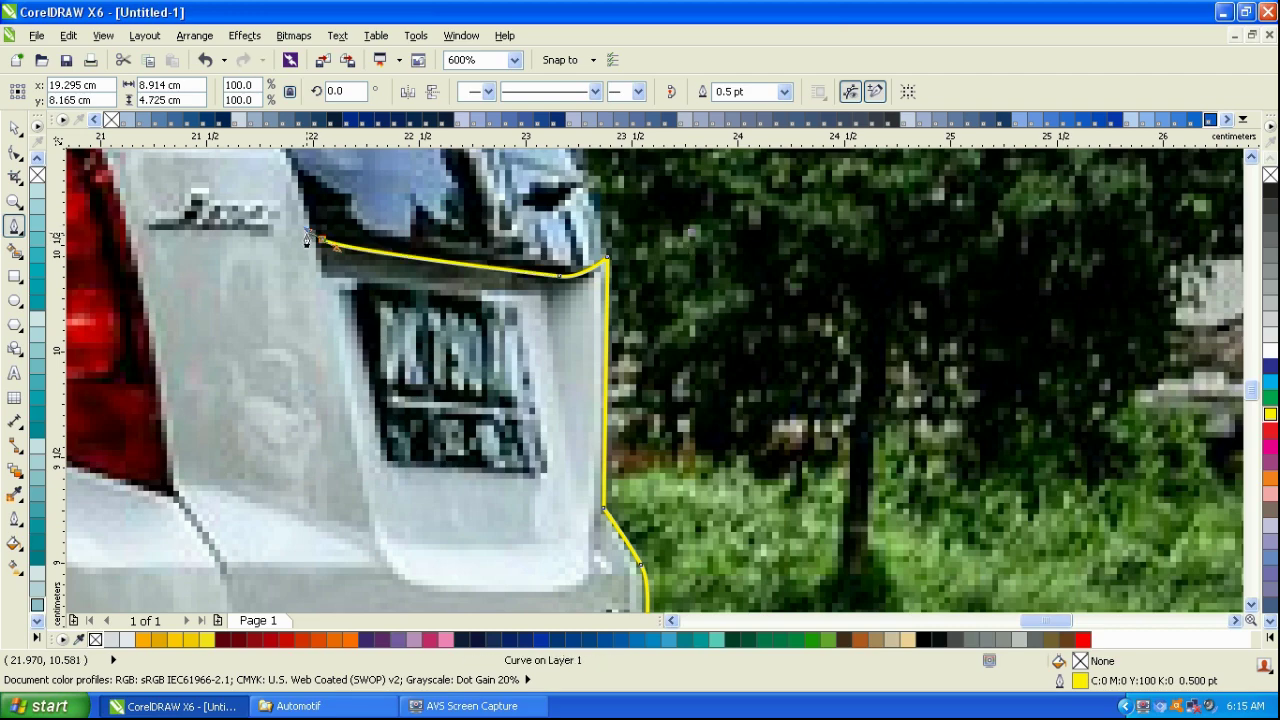
pyautogui.scroll(-1, 310, 235)
pyautogui.scroll(2, 340, 260)
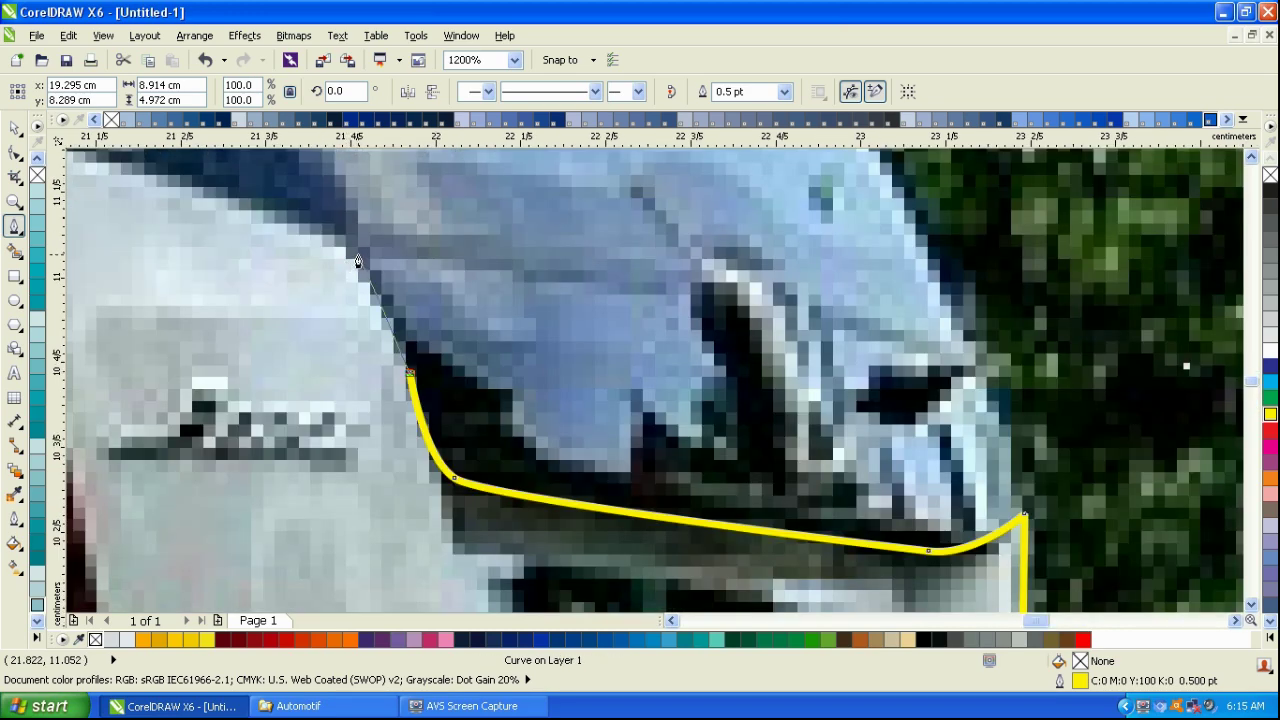
pyautogui.scroll(-1, 358, 261)
pyautogui.scroll(-1, 409, 274)
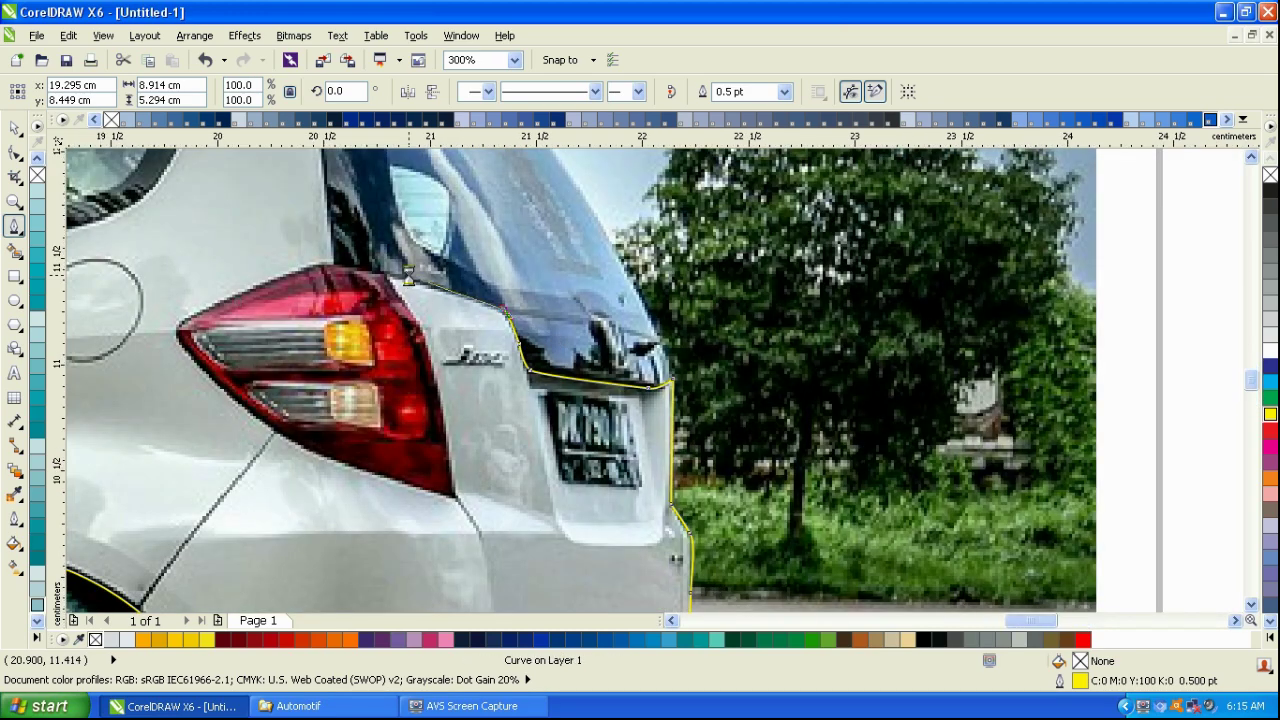
pyautogui.scroll(1, 409, 274)
pyautogui.moveTo(376, 274)
pyautogui.mouseDown()
pyautogui.moveTo(321, 260)
pyautogui.moveTo(331, 267)
pyautogui.mouseUp()
pyautogui.hotkey('ctrl', 'z')
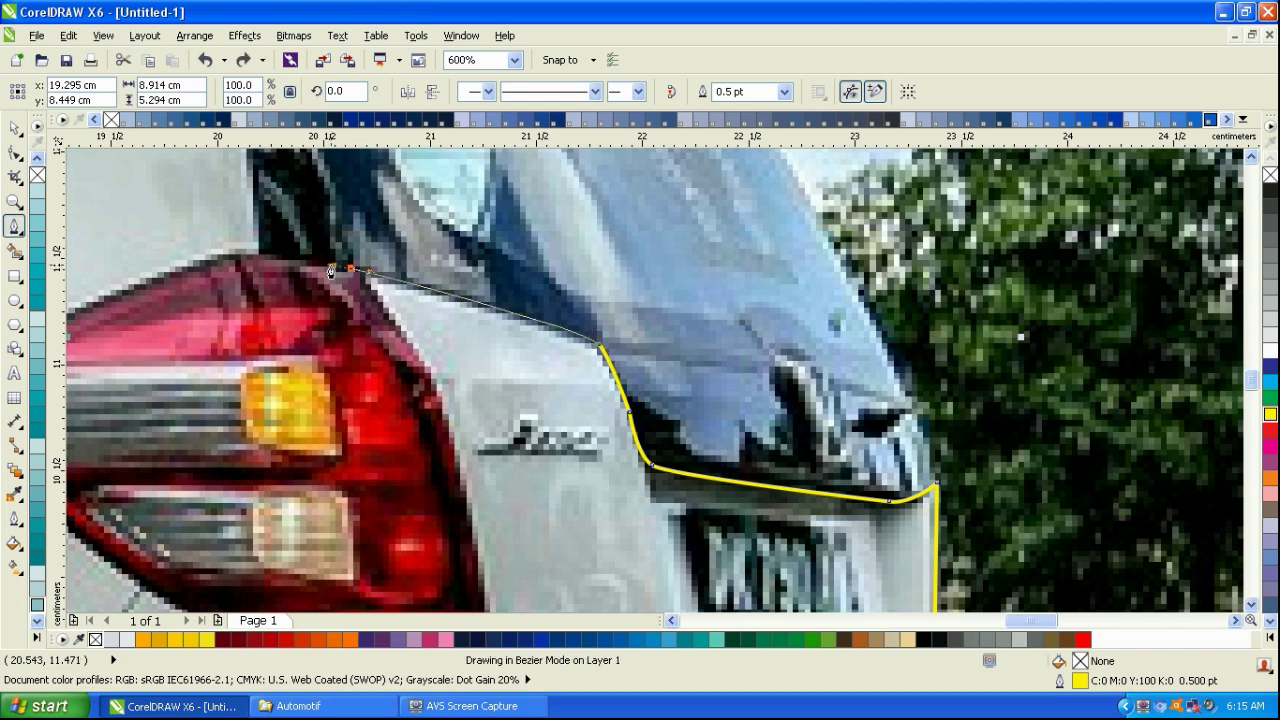
# - Trace around the tail light along its rear edge, lower edge, front tip and upper edge
pyautogui.moveTo(432, 388); pyautogui.dragTo(455, 447)
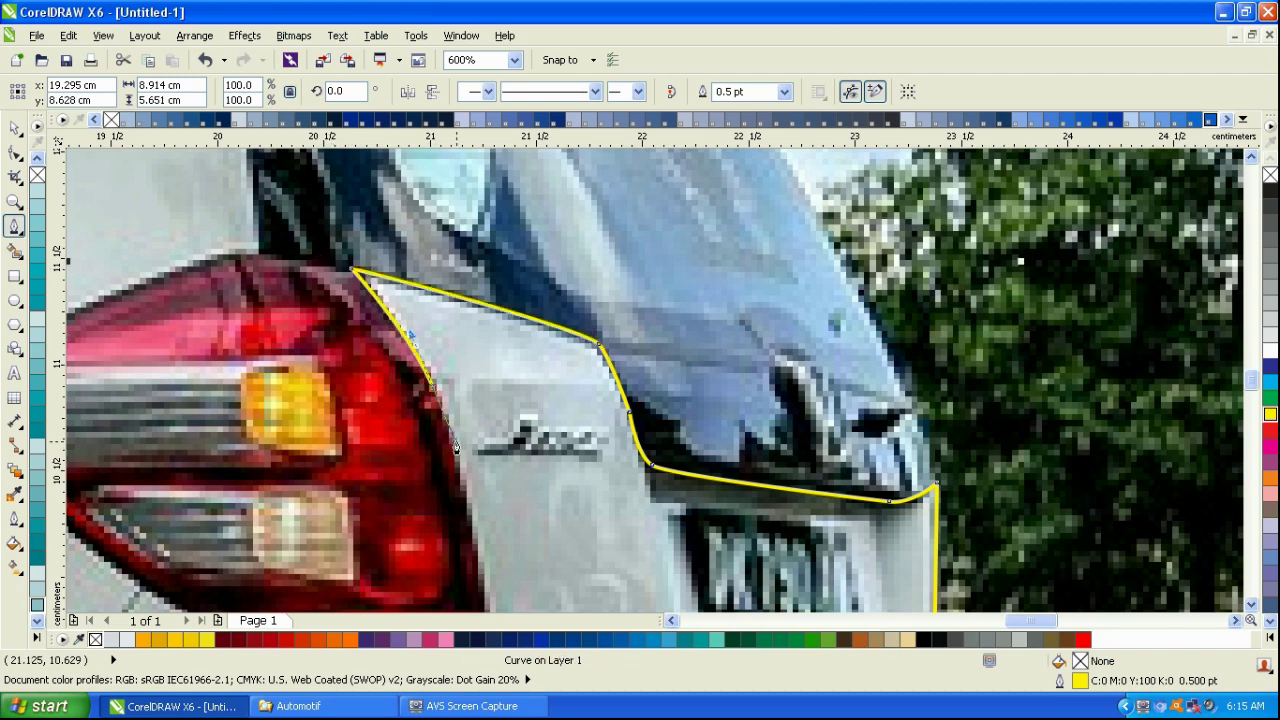
pyautogui.scroll(-1, 457, 447)
pyautogui.scroll(1, 476, 586)
pyautogui.click(481, 573)
pyautogui.moveTo(151, 416); pyautogui.dragTo(85, 367)
pyautogui.scroll(-1, 307, 407)
pyautogui.scroll(1, 163, 351)
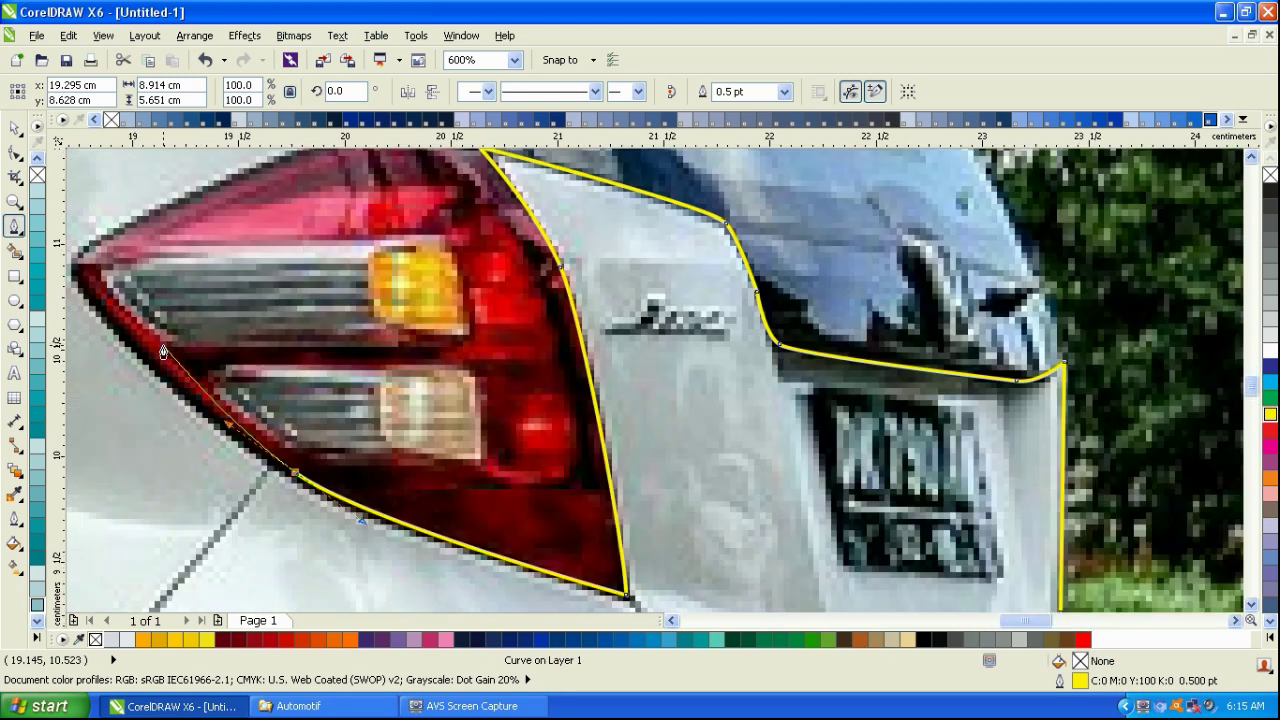
pyautogui.scroll(-1, 305, 366)
pyautogui.moveTo(193, 317); pyautogui.dragTo(180, 288)
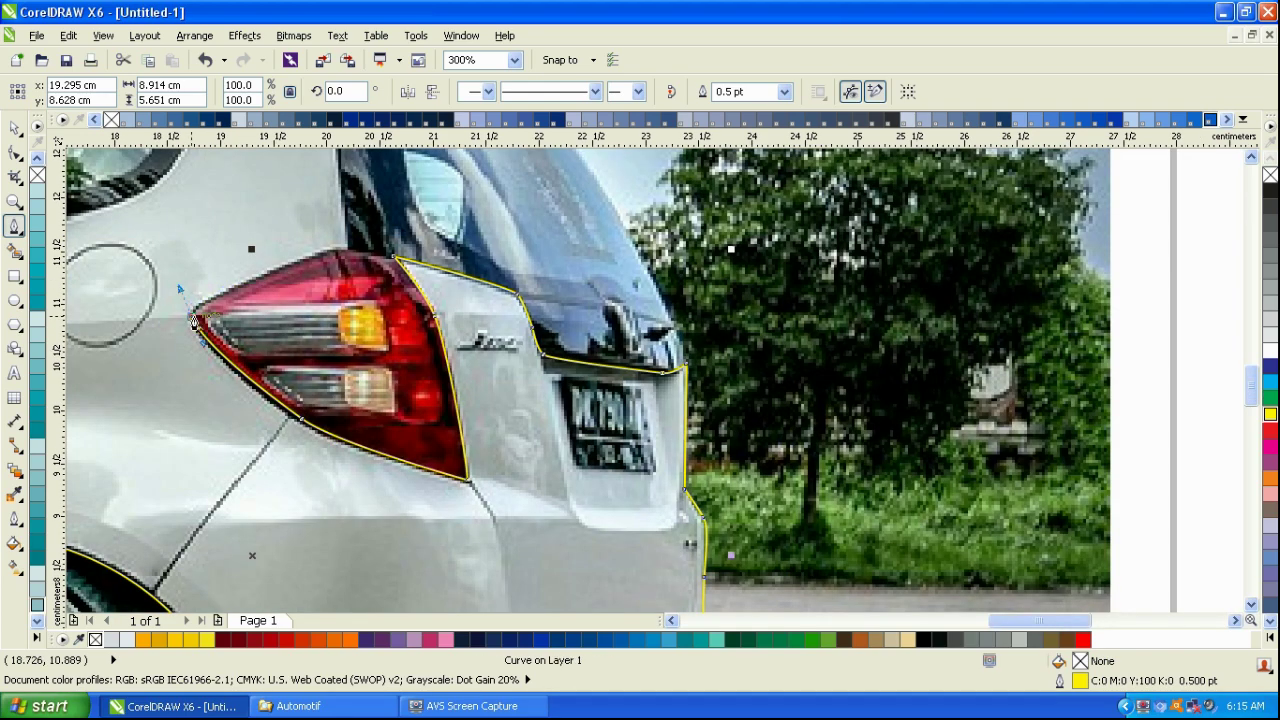
pyautogui.moveTo(330, 250); pyautogui.dragTo(336, 253)
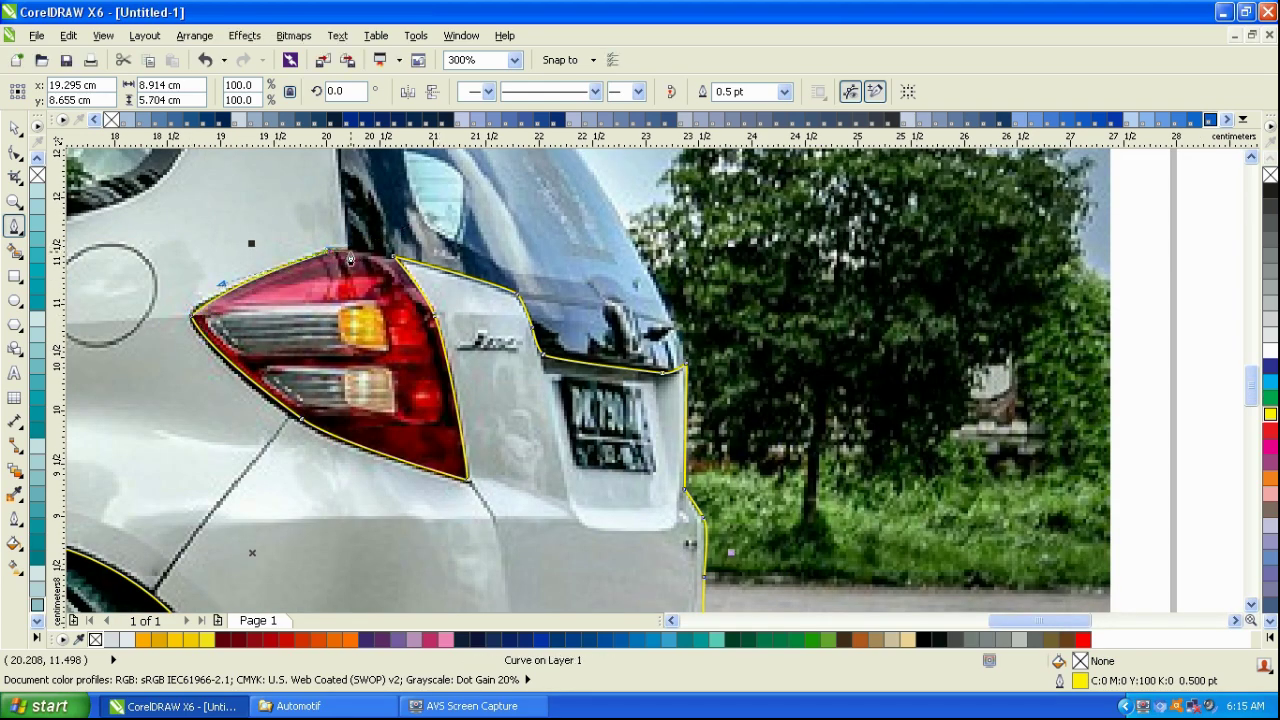
# - Continue the curve up the rear window's side, beneath the roof spoiler and around the spoiler's tip to its upper edge
pyautogui.scroll(-1, 350, 260)
pyautogui.scroll(1, 428, 197)
pyautogui.click(350, 204)
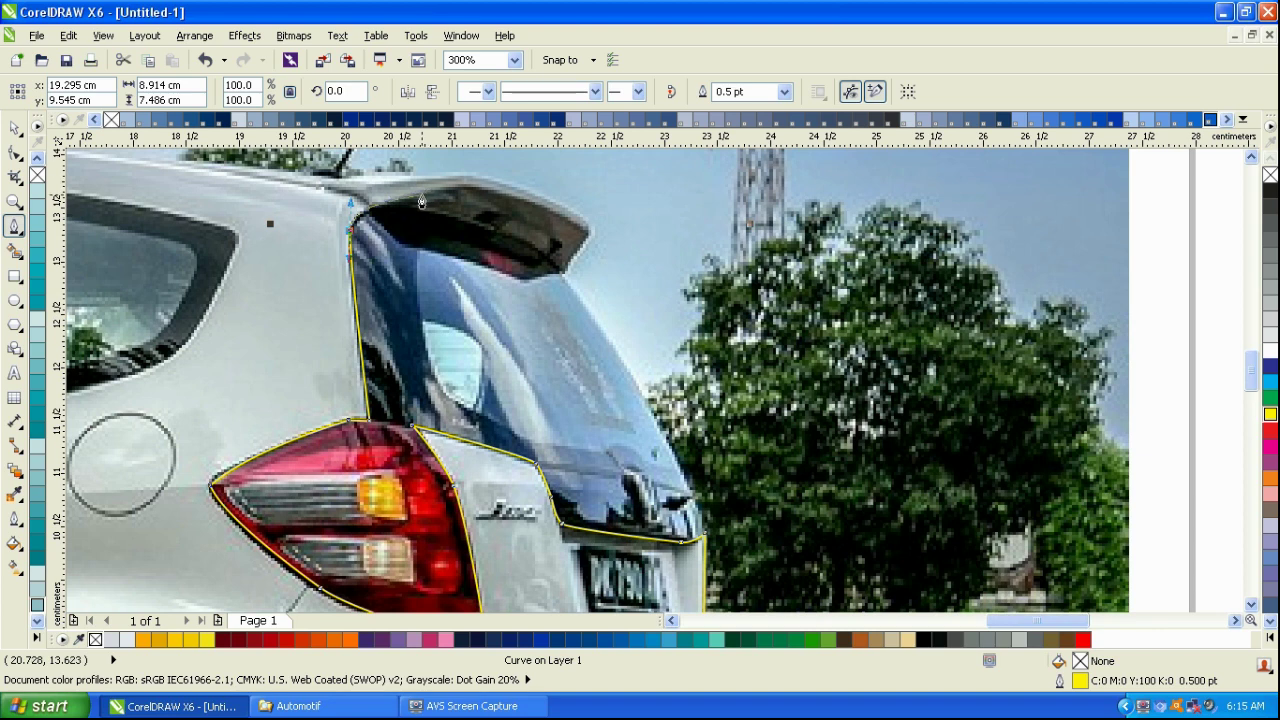
pyautogui.moveTo(435, 215); pyautogui.dragTo(455, 224)
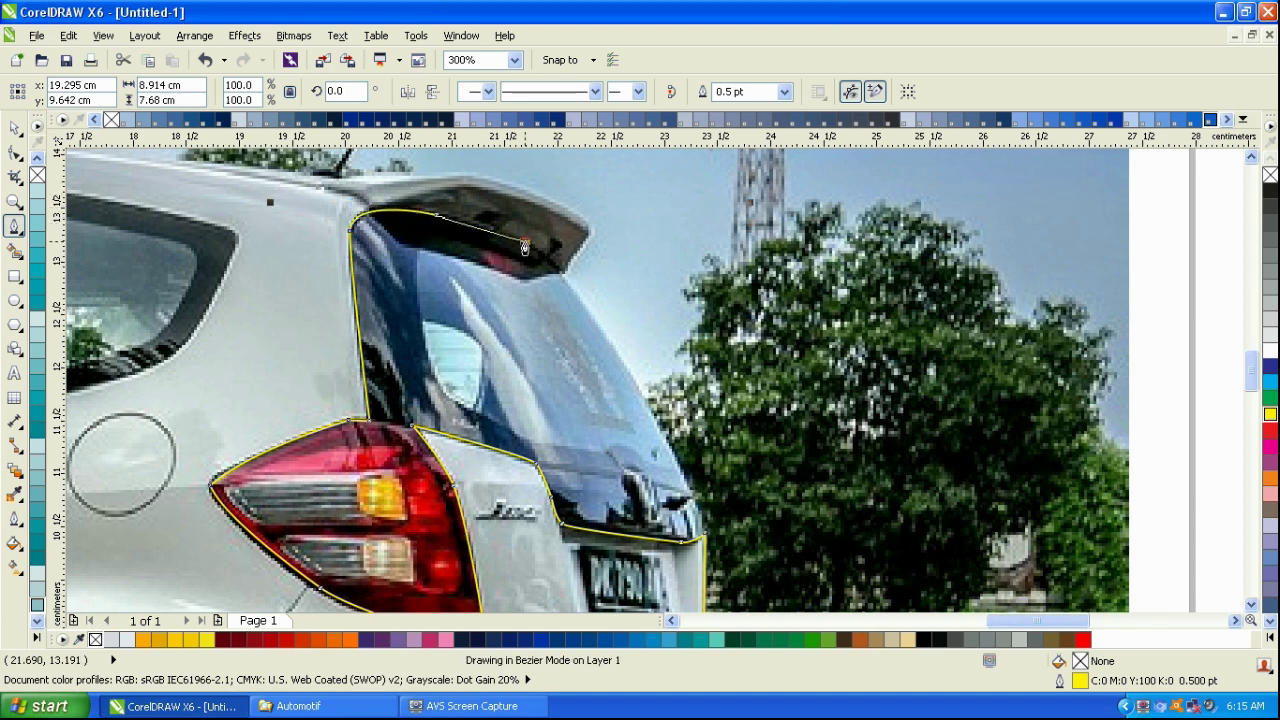
pyautogui.moveTo(524, 247); pyautogui.dragTo(565, 203)
pyautogui.moveTo(472, 179); pyautogui.dragTo(460, 170)
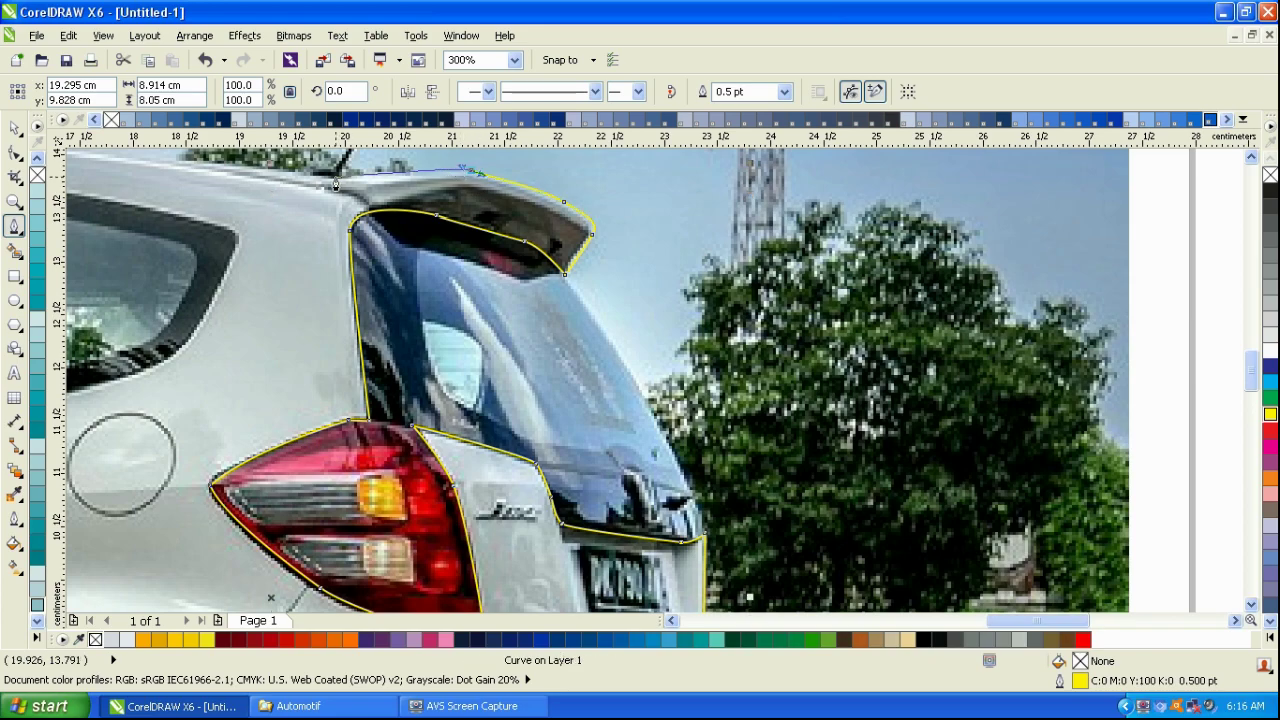
# - Trace the roof line forward and down the windshield slope to the base of the hood, redoing the last node
pyautogui.scroll(-1, 335, 183)
pyautogui.scroll(1, 335, 183)
pyautogui.scroll(-1, 454, 381)
pyautogui.scroll(1, 454, 381)
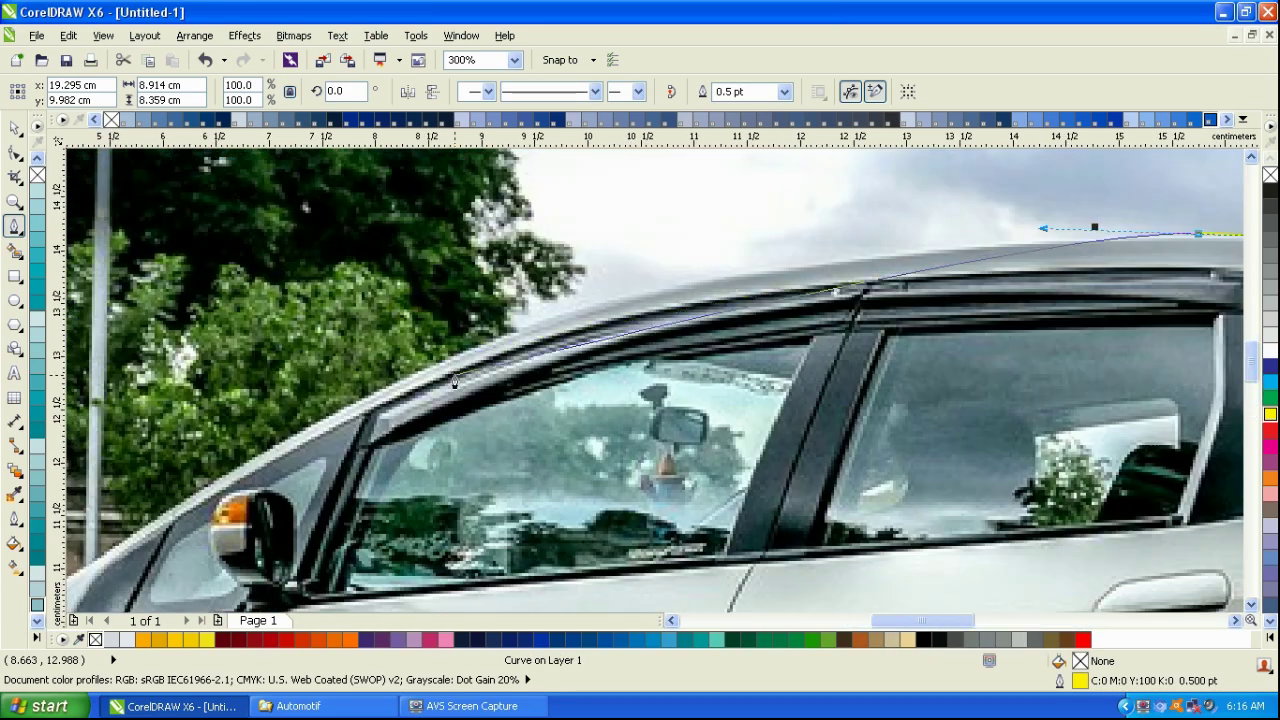
pyautogui.moveTo(453, 352); pyautogui.dragTo(497, 359)
pyautogui.click(304, 483)
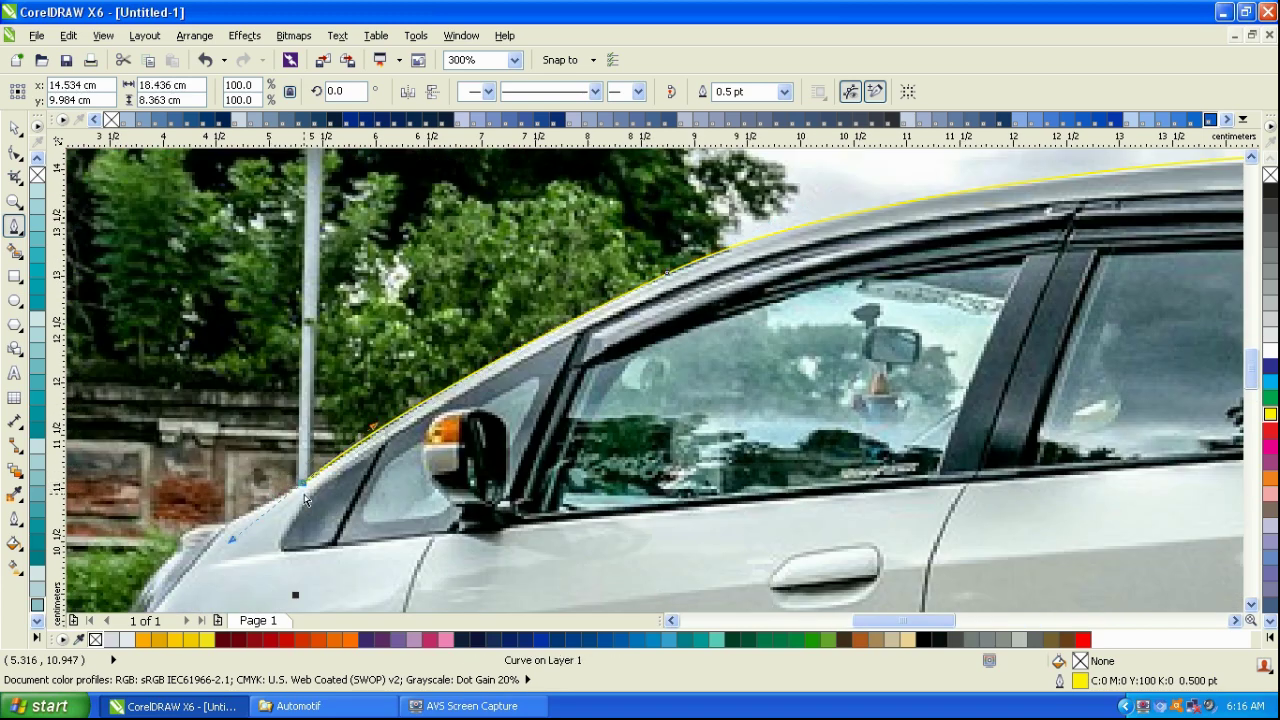
pyautogui.hotkey('ctrl', 'z')
pyautogui.moveTo(306, 480); pyautogui.dragTo(236, 530)
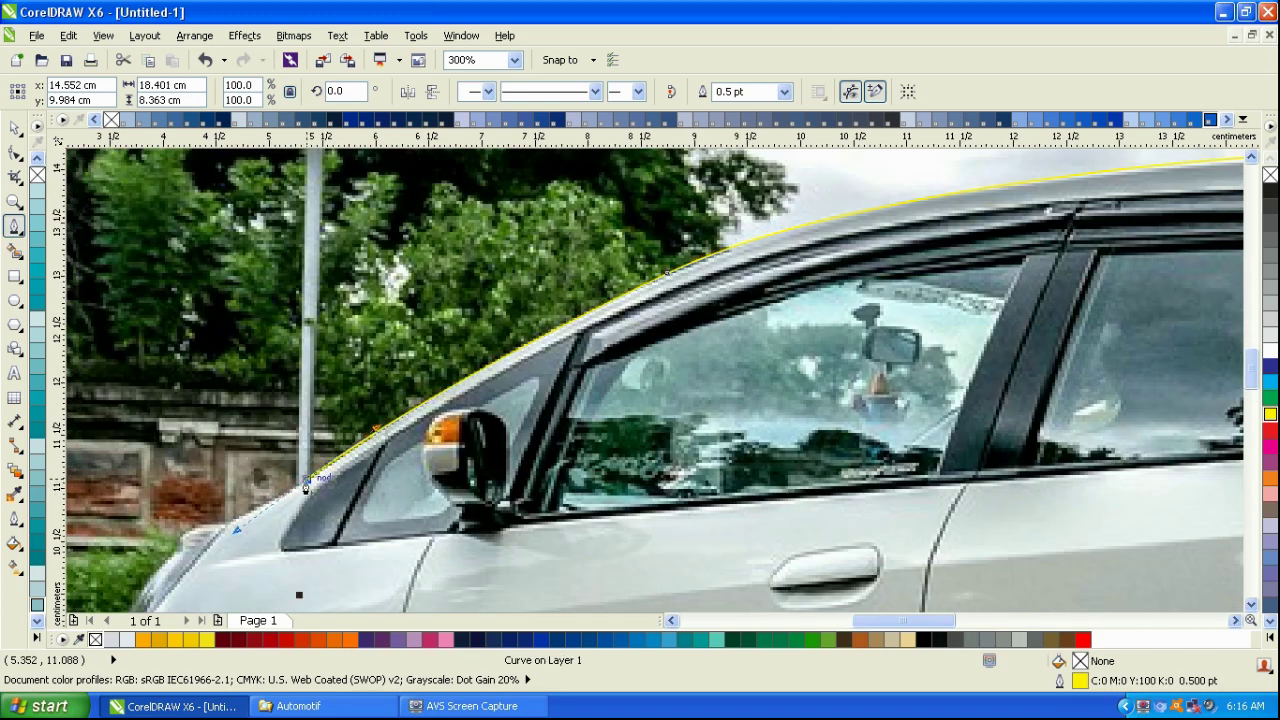
# - Continue the curve down the hood and the headlight's inner edge to the front bumper's top, redoing the headlight segment from a corner node
pyautogui.scroll(2, 240, 596)
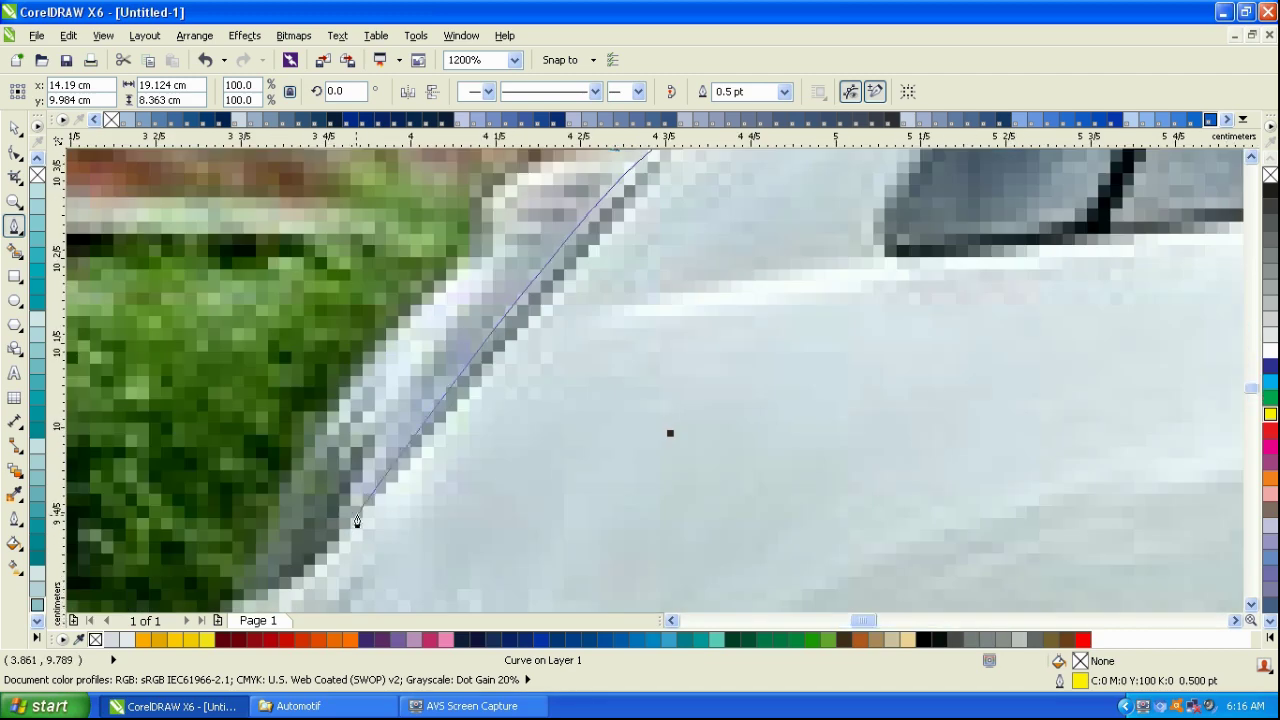
pyautogui.scroll(-1, 357, 519)
pyautogui.moveTo(402, 487); pyautogui.dragTo(333, 530)
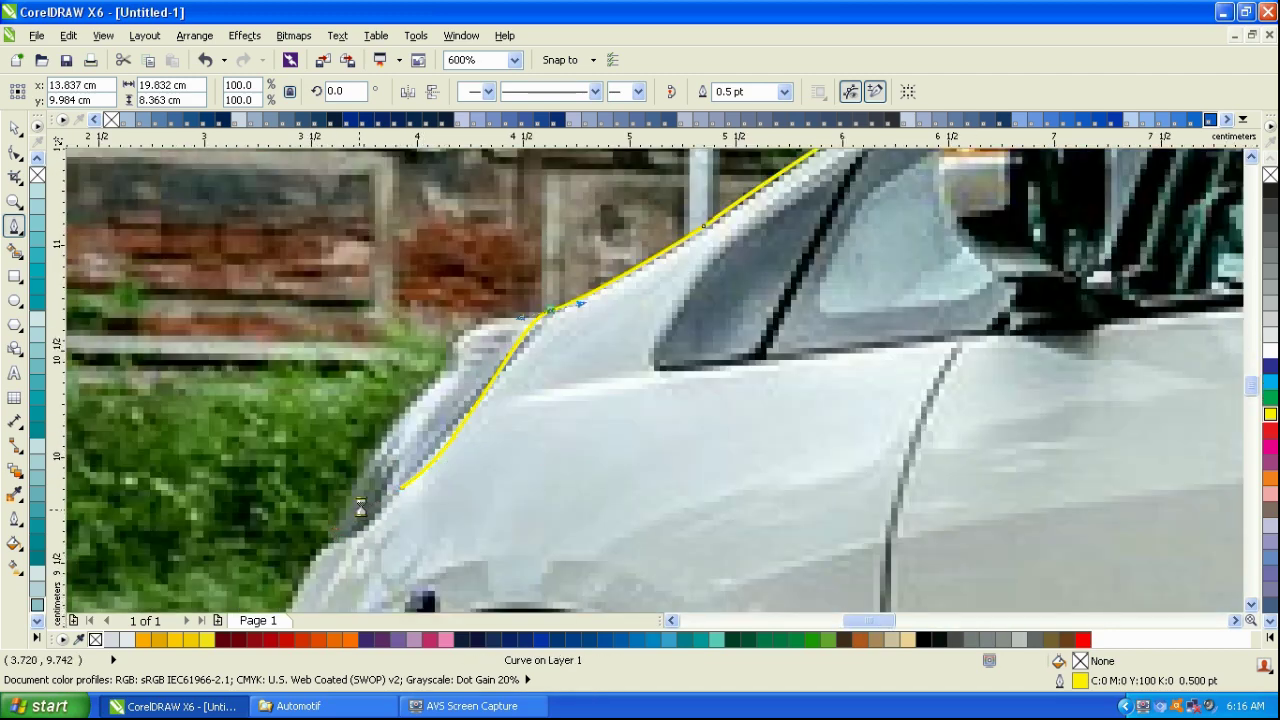
pyautogui.hotkey('ctrl', 'z')
pyautogui.keyDown('alt'); pyautogui.click(550, 311); pyautogui.keyUp('alt')
pyautogui.moveTo(389, 499); pyautogui.dragTo(348, 541)
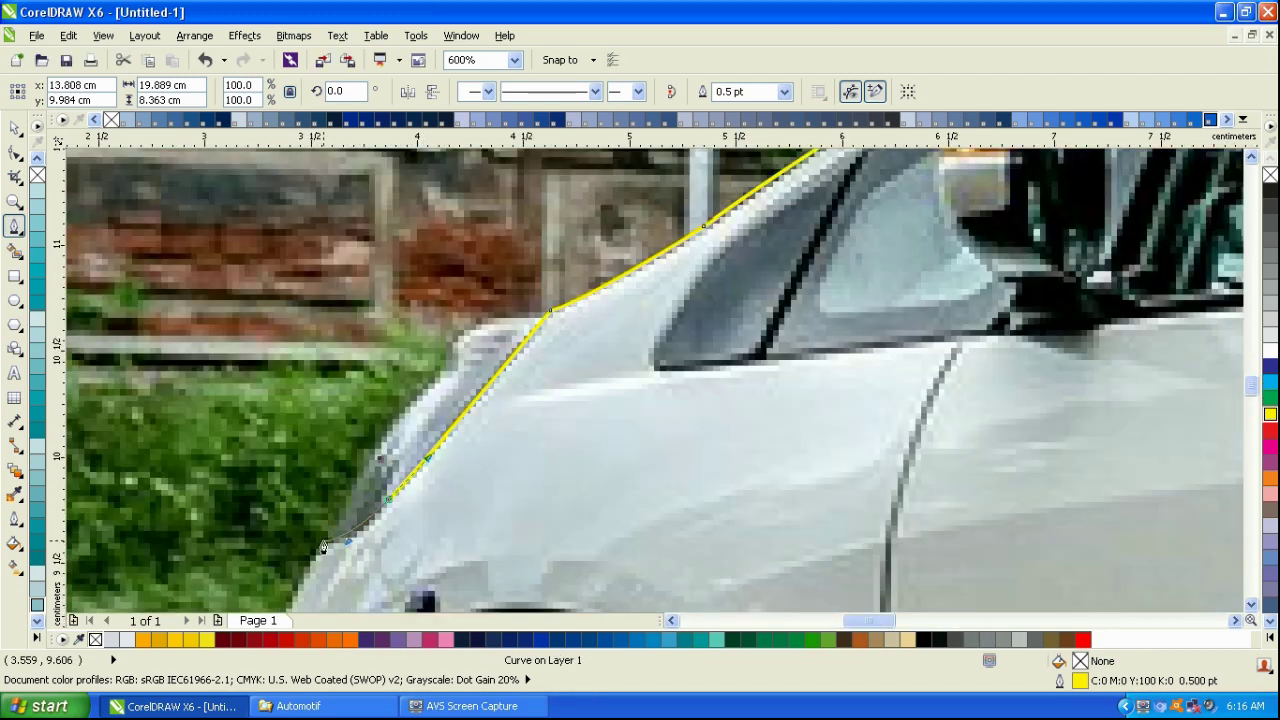
pyautogui.click(323, 547)
# - Trace down the front bumper's outer edge and around its lower lip to the start of the front wheel arch
pyautogui.scroll(-1, 325, 547)
pyautogui.scroll(1, 362, 545)
pyautogui.moveTo(381, 472); pyautogui.dragTo(375, 589)
pyautogui.scroll(-1, 385, 560)
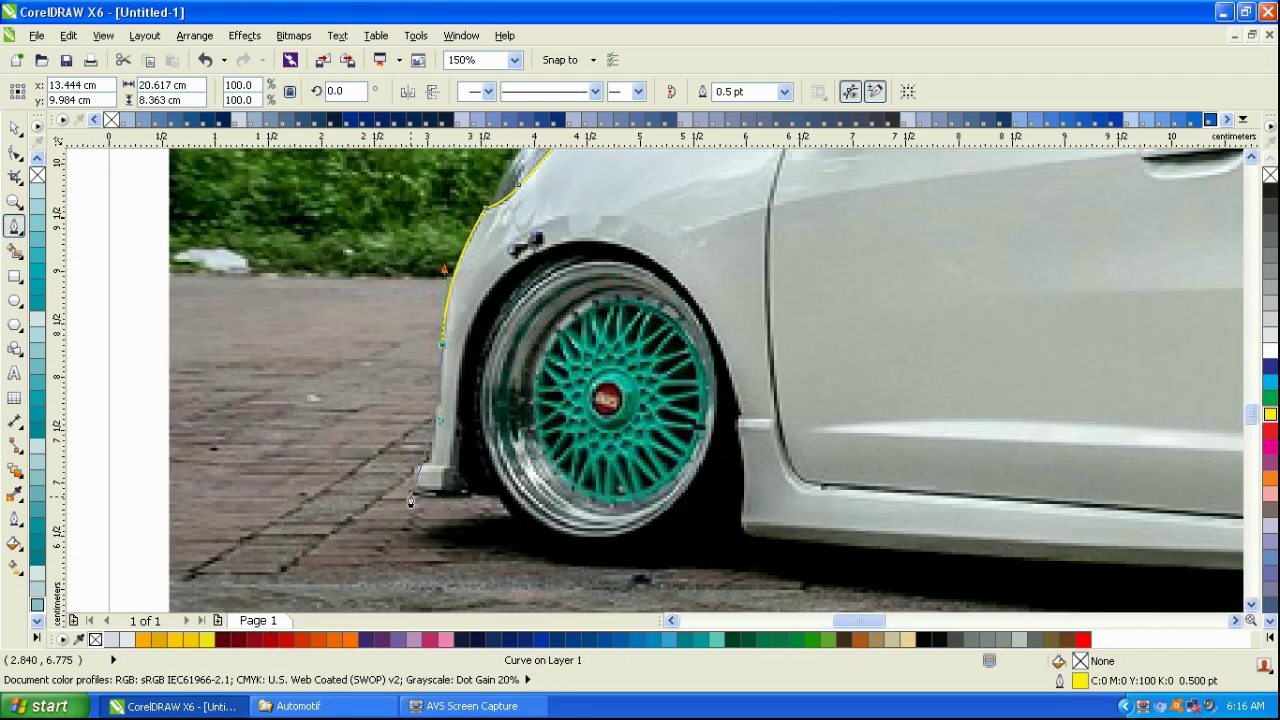
pyautogui.scroll(2, 410, 502)
pyautogui.click(447, 422)
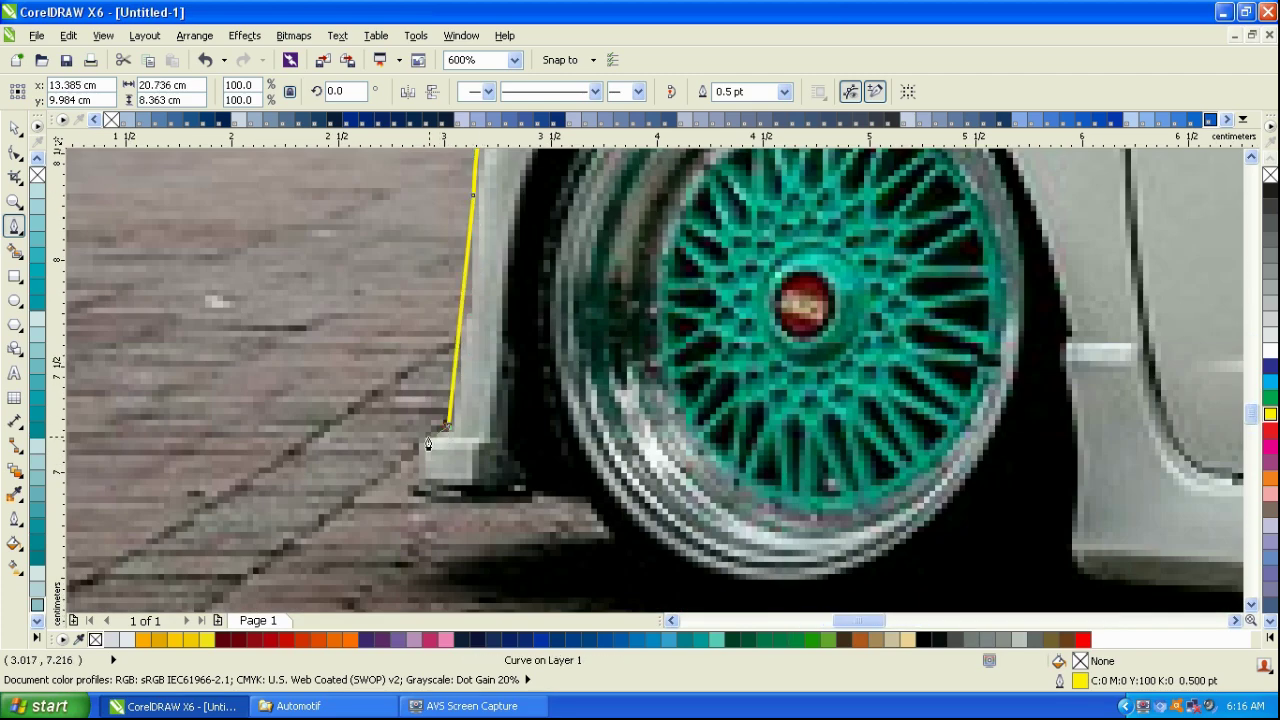
pyautogui.click(428, 437)
pyautogui.click(416, 490)
pyautogui.click(476, 491)
pyautogui.click(490, 437)
# - Trace the front wheel arch over the wheel to the front fender's lower rear edge, redoing the first and last arch nodes
pyautogui.scroll(-1, 490, 437)
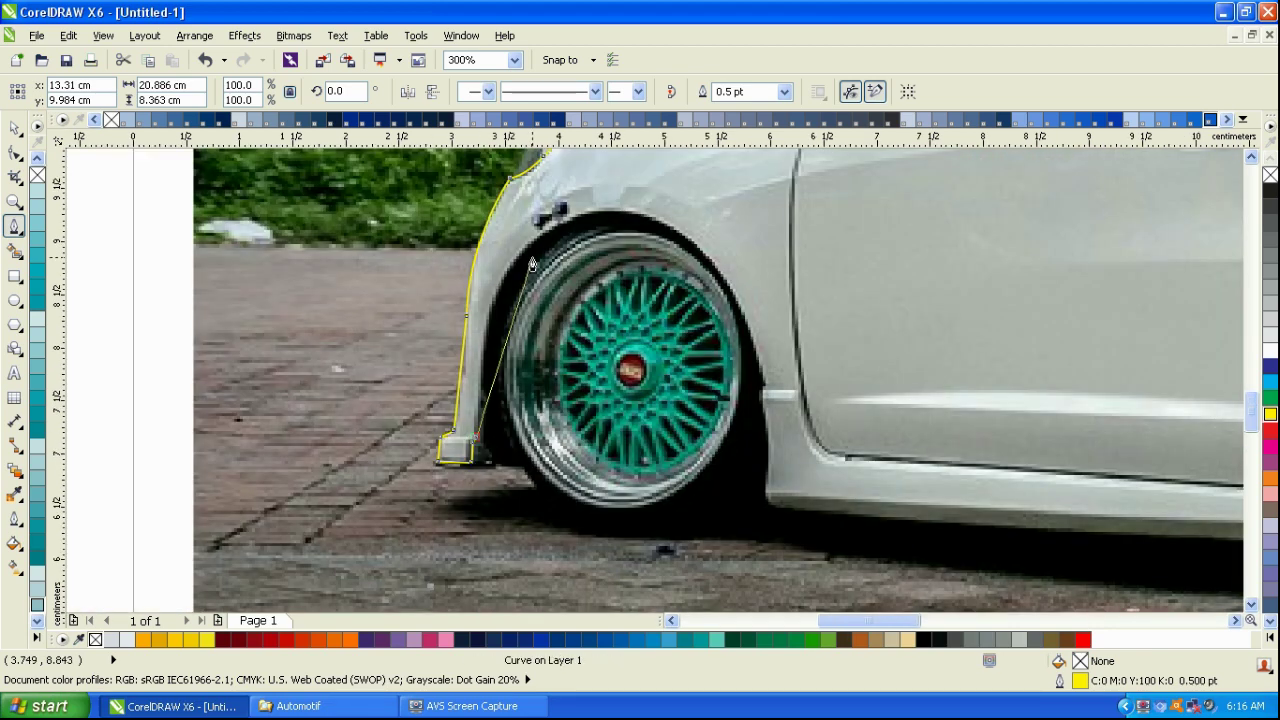
pyautogui.moveTo(532, 246); pyautogui.dragTo(588, 213)
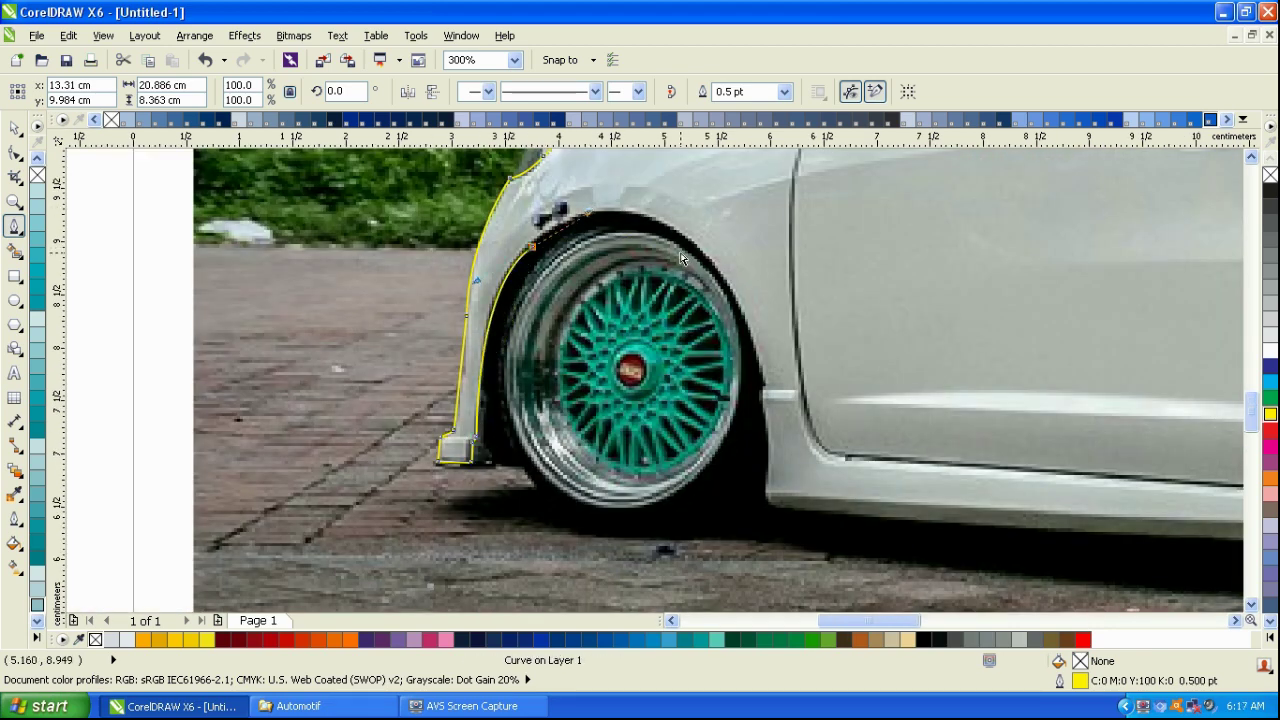
pyautogui.hotkey('ctrl', 'z')
pyautogui.moveTo(512, 268); pyautogui.dragTo(548, 226)
pyautogui.moveTo(650, 218); pyautogui.dragTo(703, 232)
pyautogui.moveTo(762, 388); pyautogui.dragTo(767, 444)
pyautogui.hotkey('ctrl', 'z')
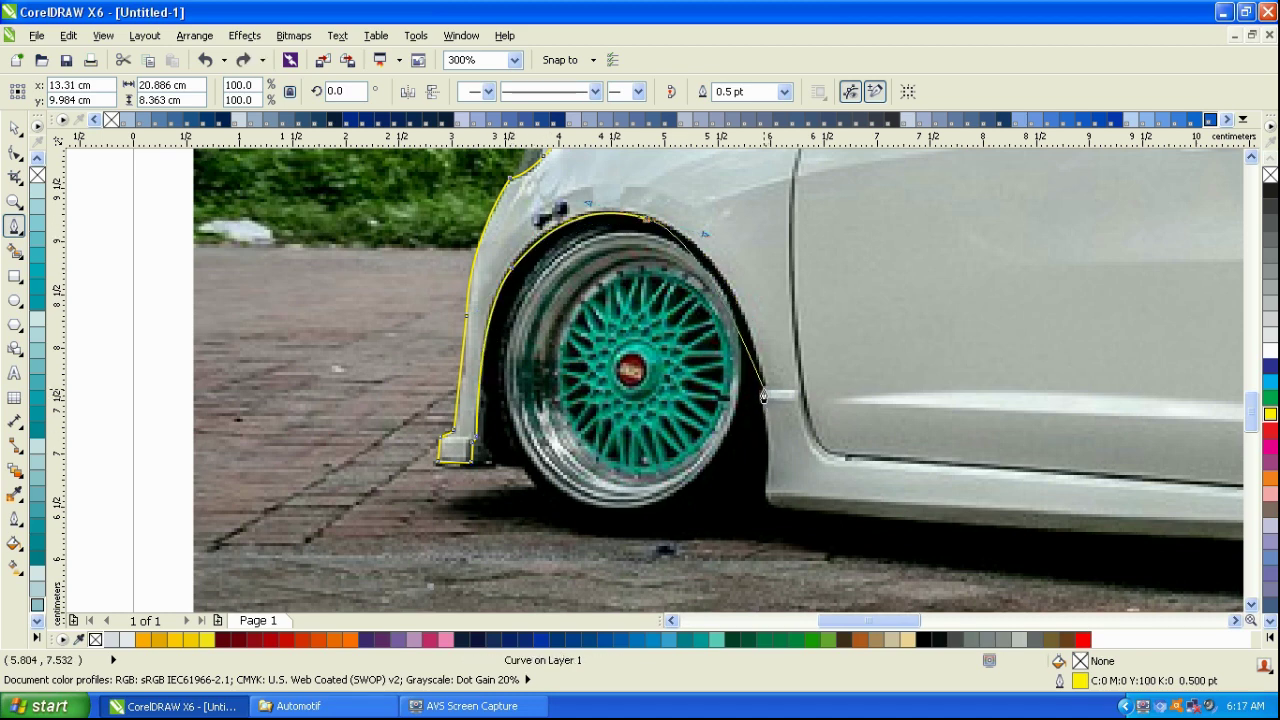
pyautogui.moveTo(762, 387); pyautogui.dragTo(766, 455)
# - Continue the curve down to the side skirt and along its lower edge, closing the outline at the starting node by the rear wheel
pyautogui.scroll(2, 766, 455)
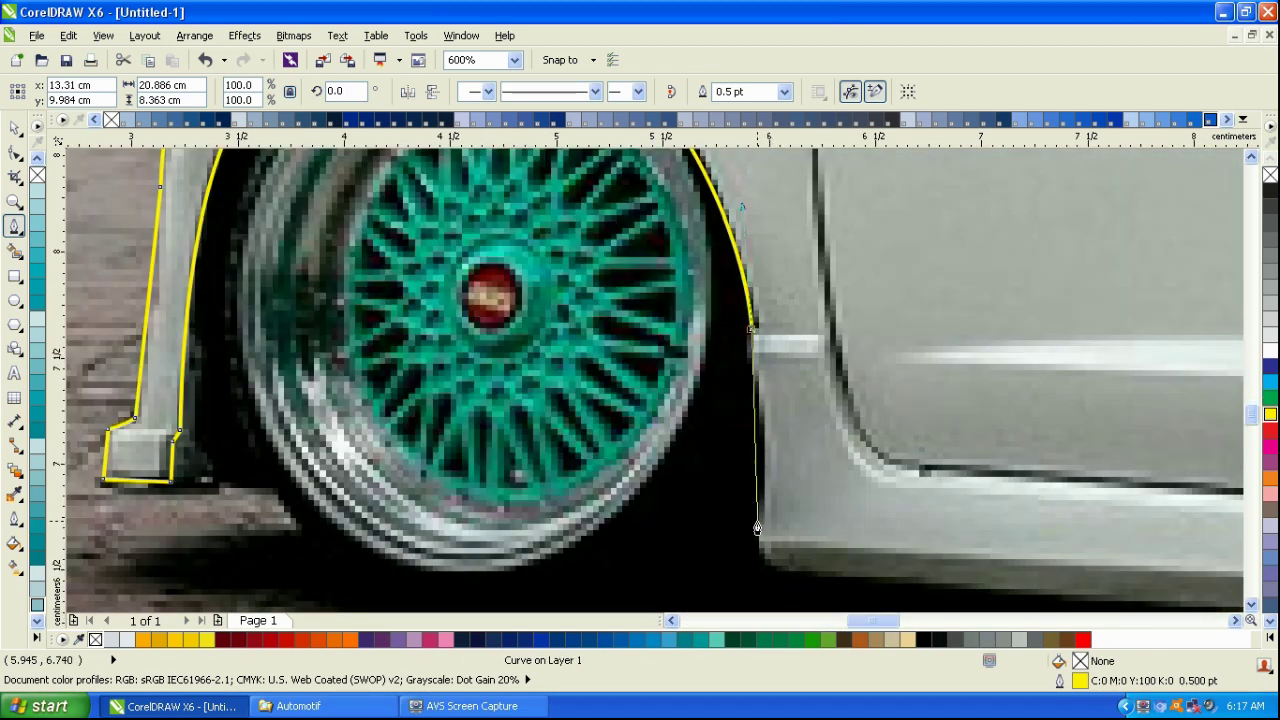
pyautogui.moveTo(756, 522); pyautogui.dragTo(840, 582)
pyautogui.scroll(-2, 560, 472)
pyautogui.scroll(2, 896, 521)
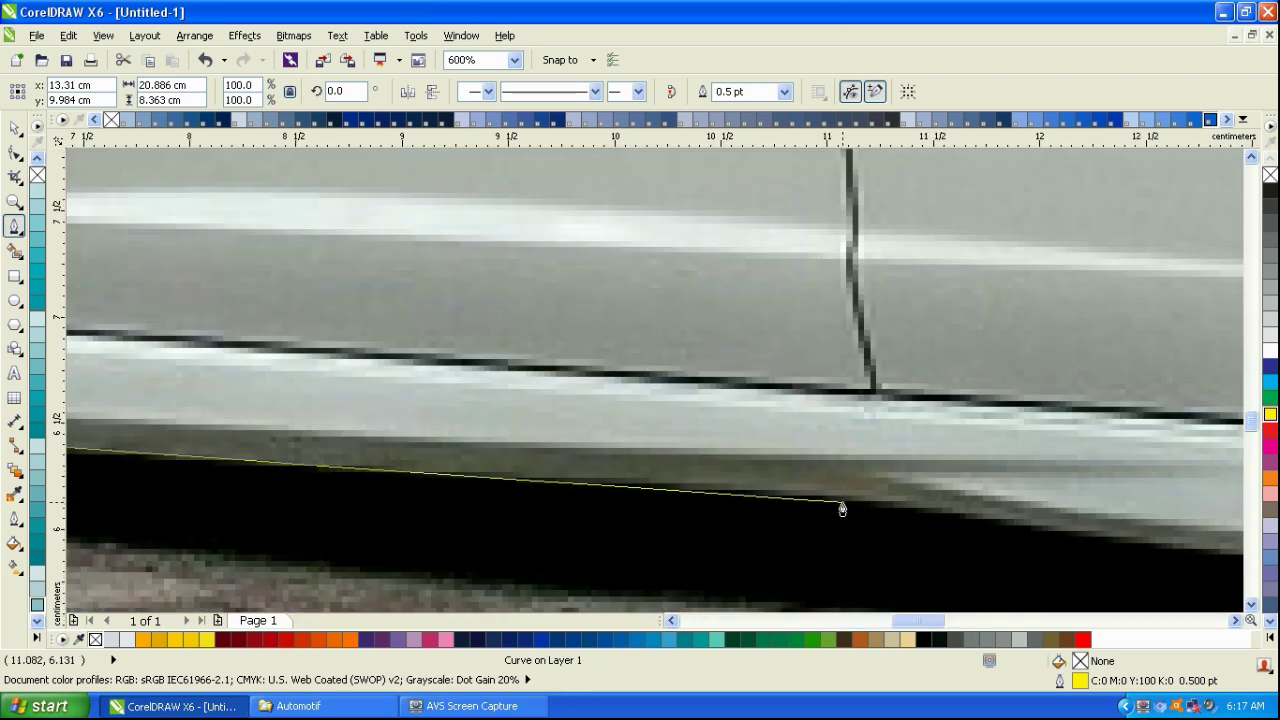
pyautogui.moveTo(843, 504); pyautogui.dragTo(959, 515)
pyautogui.scroll(-1, 715, 460)
pyautogui.click(1163, 526)
pyautogui.click(1189, 511)
# - Test the closed body outline with a yellow fill and undo the fill
pyautogui.scroll(-1, 846, 490)
pyautogui.click(1268, 416)
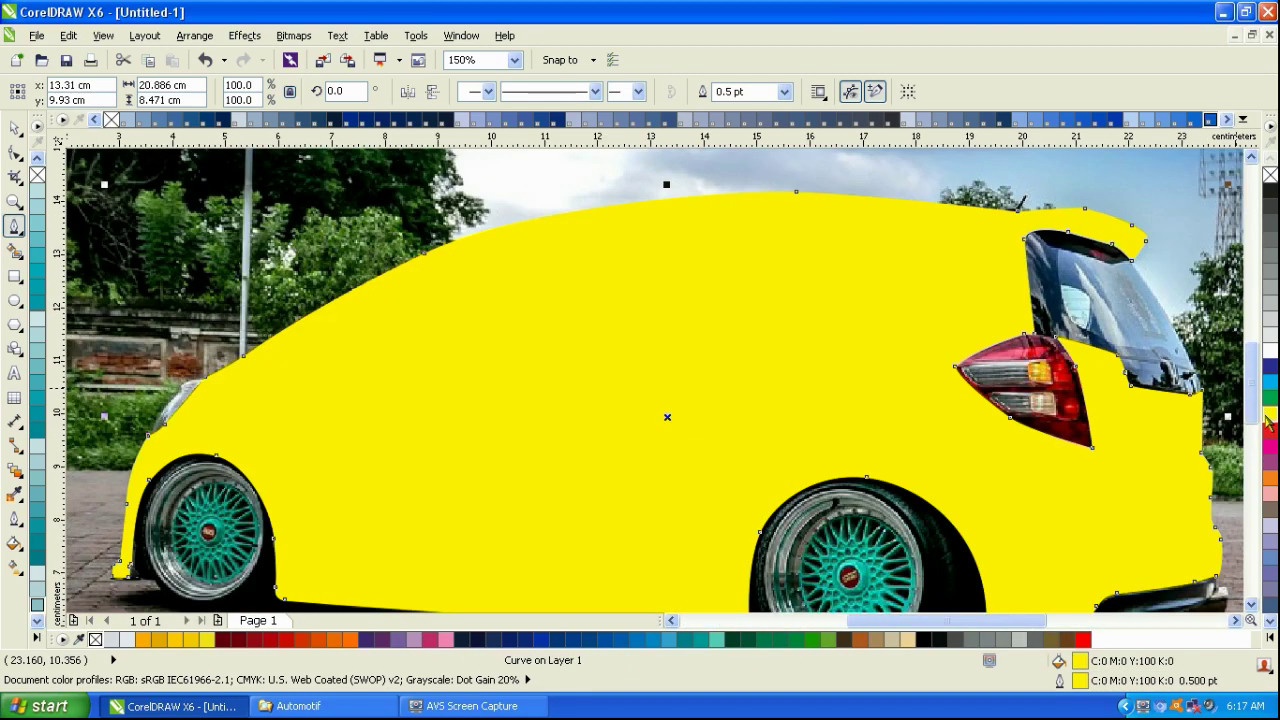
pyautogui.hotkey('ctrl', 'z')
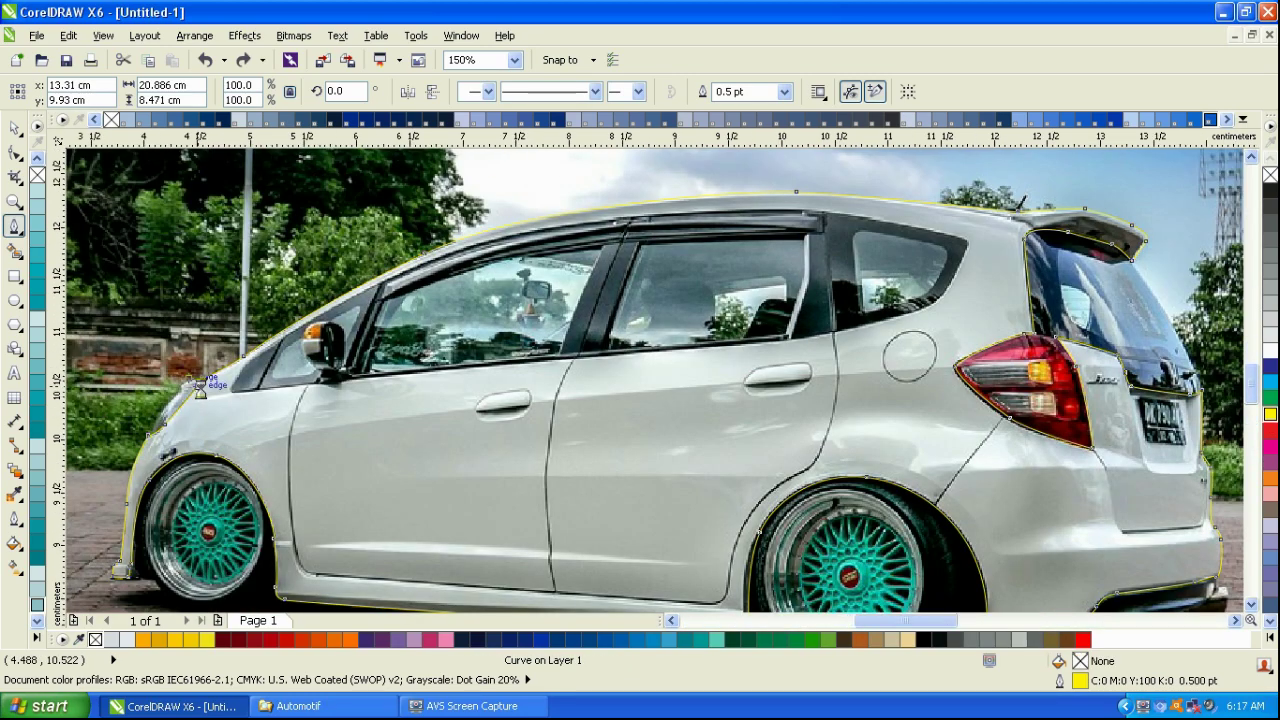
# - Start the side window outline at its lower front corner and trace up the slanted front pillar edge past the mirror
pyautogui.scroll(4, 230, 389)
pyautogui.click(327, 404)
pyautogui.moveTo(384, 297); pyautogui.dragTo(407, 275)
pyautogui.scroll(-1, 408, 276)
pyautogui.scroll(1, 479, 211)
pyautogui.moveTo(509, 225); pyautogui.dragTo(561, 200)
pyautogui.scroll(-1, 400, 420)
pyautogui.scroll(1, 735, 188)
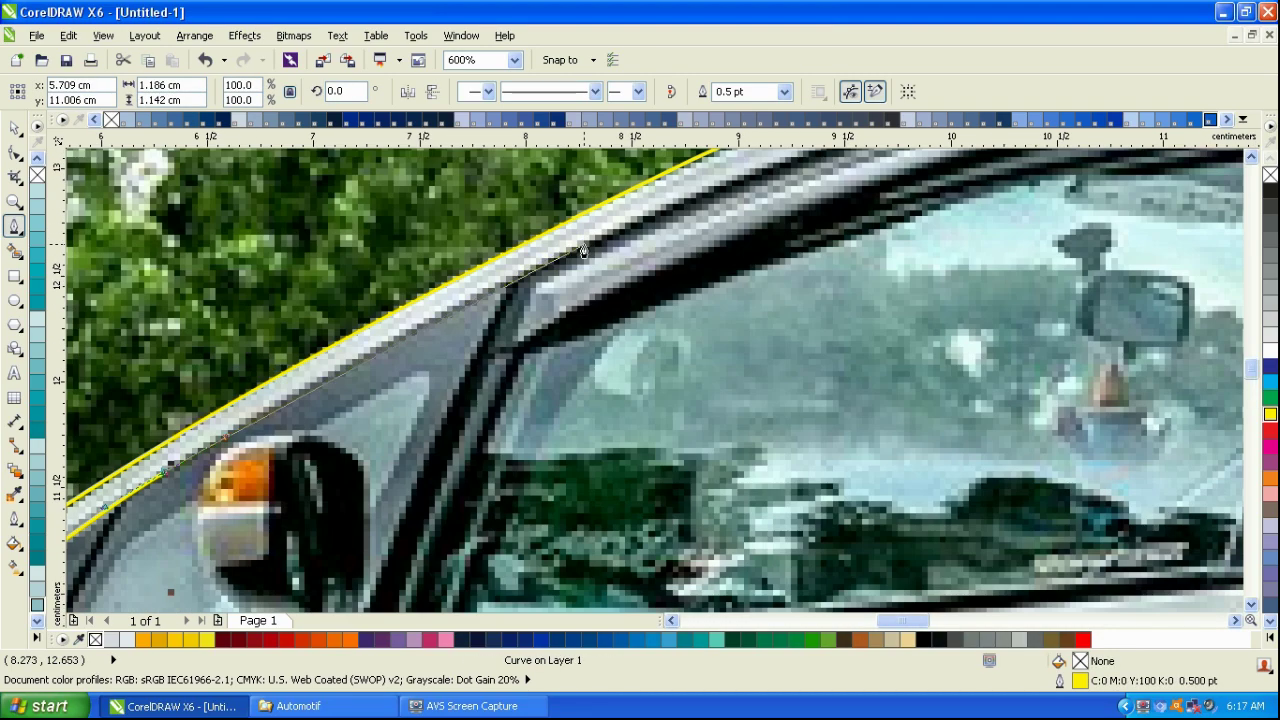
# - Trace the window outline's upper edge along the roofline above the door windows, redoing the node over the rear door
pyautogui.moveTo(583, 249); pyautogui.dragTo(848, 173)
pyautogui.scroll(-1, 523, 275)
pyautogui.scroll(-1, 560, 300)
pyautogui.scroll(1, 841, 214)
pyautogui.moveTo(832, 225); pyautogui.dragTo(966, 231)
pyautogui.hotkey('ctrl', 'z')
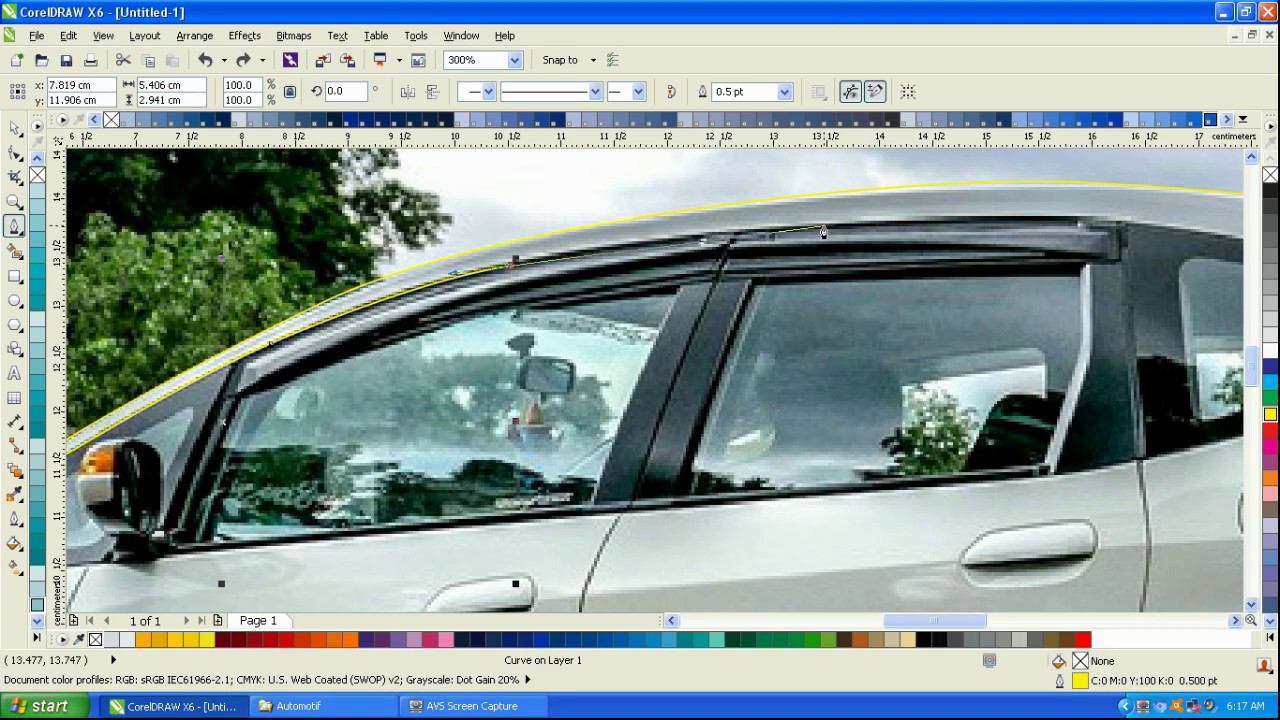
pyautogui.moveTo(823, 227); pyautogui.dragTo(963, 218)
pyautogui.scroll(-1, 660, 252)
pyautogui.scroll(1, 967, 243)
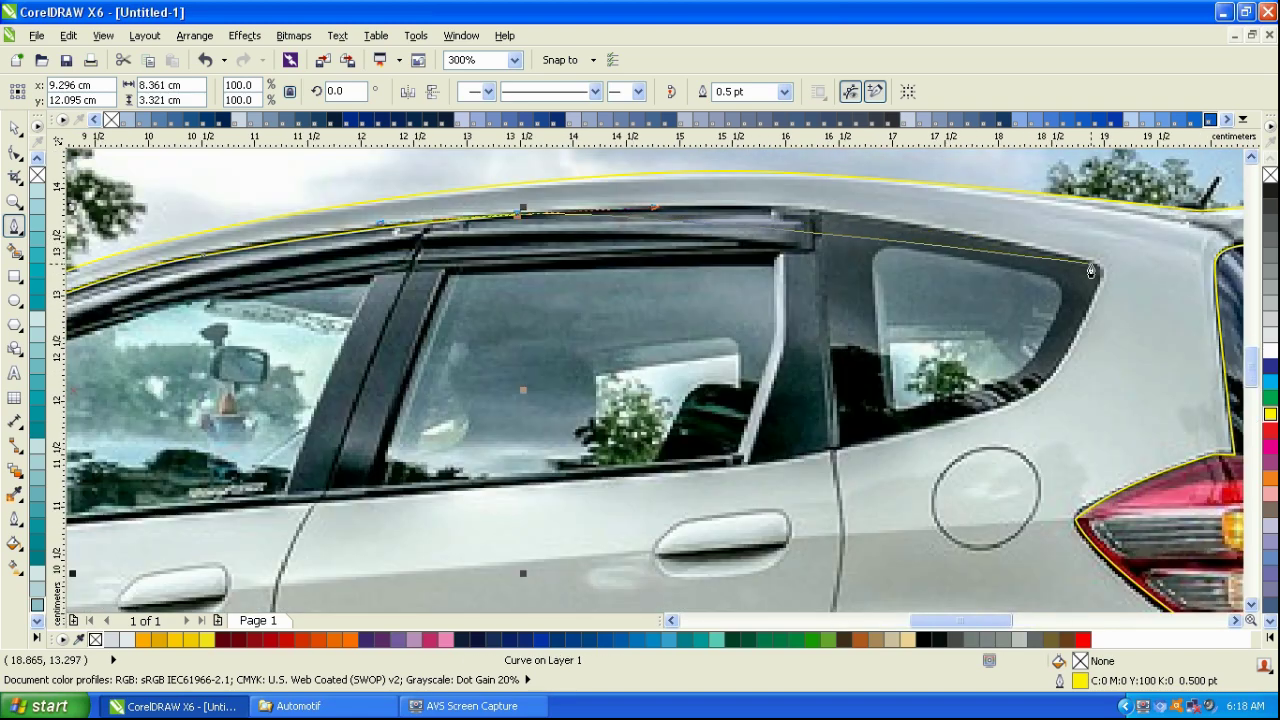
# - Trace the upper edge to the rear quarter window's corner, around it and forward along its lower edge onto the rear door
pyautogui.moveTo(1093, 262); pyautogui.dragTo(1185, 330)
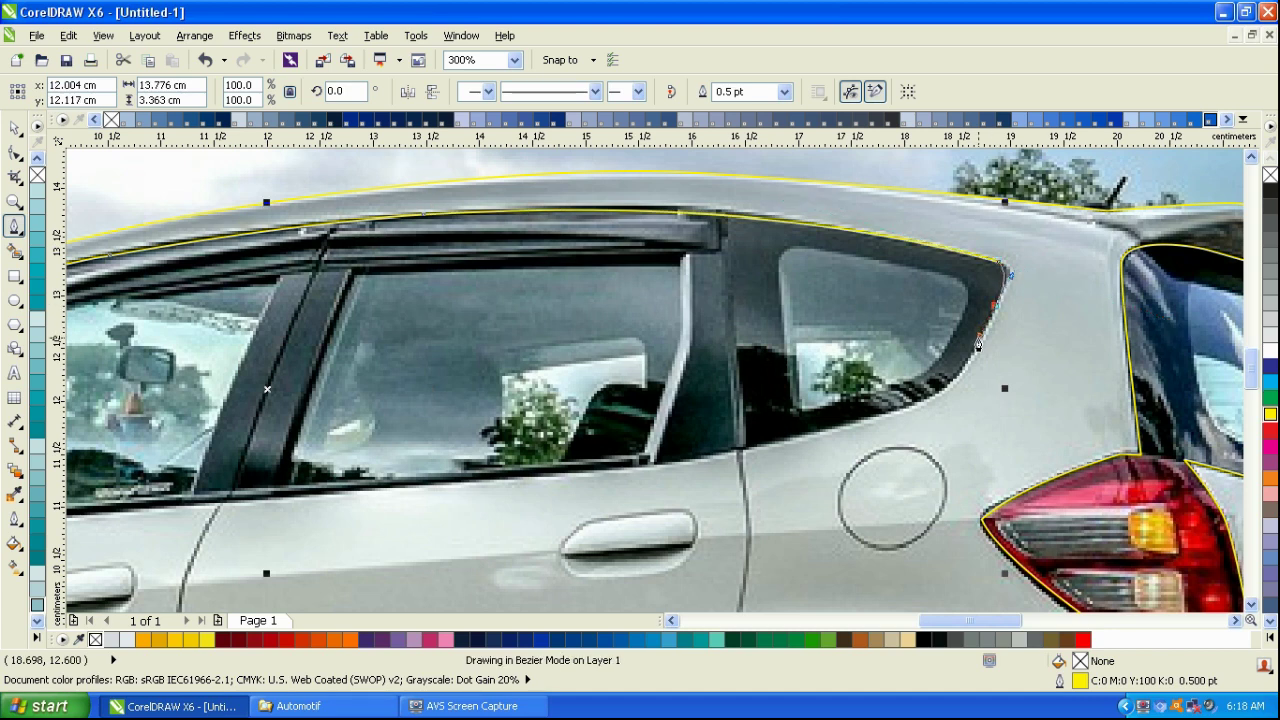
pyautogui.moveTo(978, 338); pyautogui.dragTo(978, 338)
pyautogui.moveTo(941, 389); pyautogui.dragTo(922, 402)
pyautogui.moveTo(749, 446); pyautogui.dragTo(620, 468)
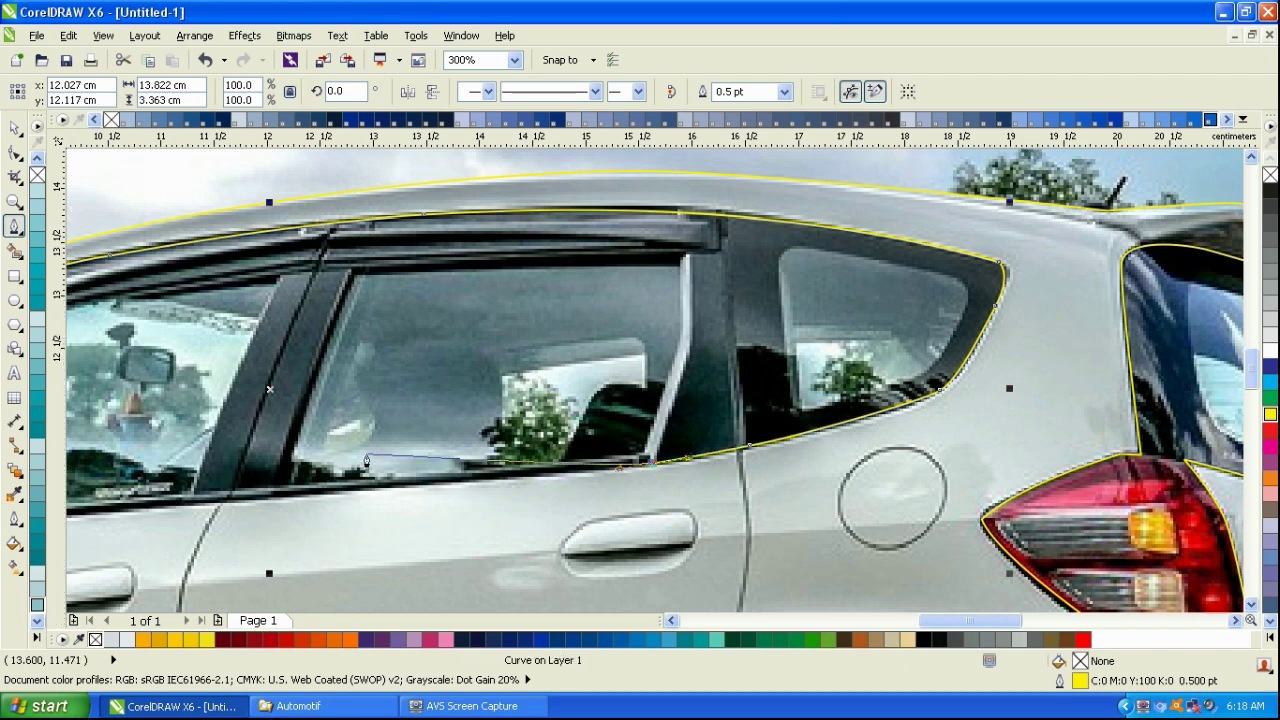
# - Resume the curve at its last node and trace the beltline forward along both doors and under the mirror base
pyautogui.press('space')
pyautogui.press('space')
pyautogui.click(653, 462)
pyautogui.moveTo(341, 528); pyautogui.dragTo(880, 355)
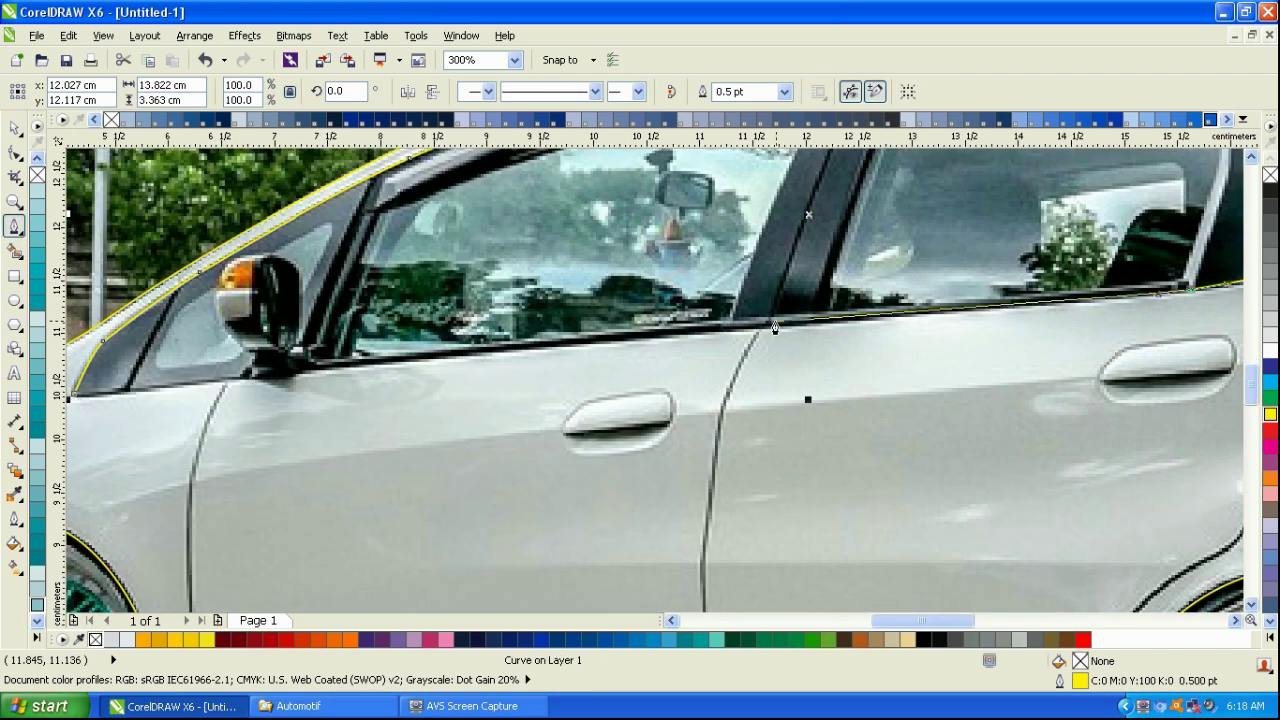
pyautogui.moveTo(752, 325); pyautogui.dragTo(703, 337)
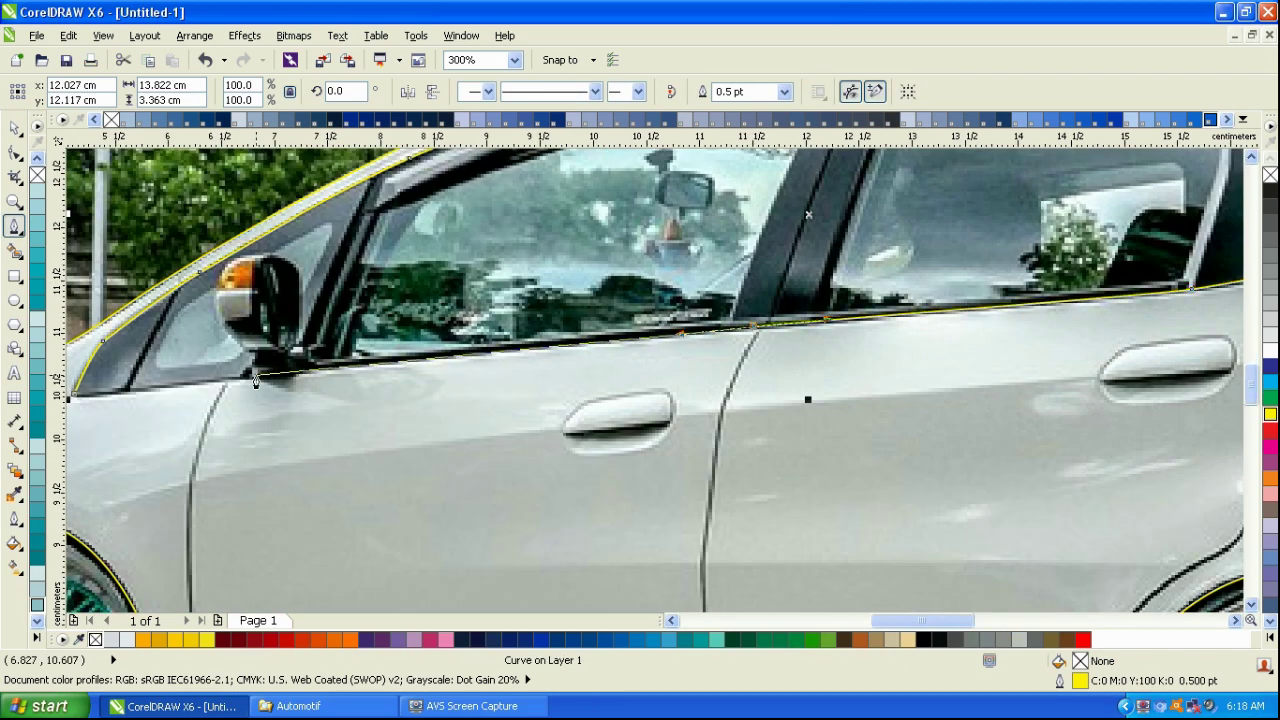
pyautogui.scroll(2, 256, 380)
pyautogui.click(429, 294)
pyautogui.moveTo(223, 328); pyautogui.dragTo(92, 291)
pyautogui.doubleClick(223, 329)
pyautogui.scroll(-2, 606, 368)
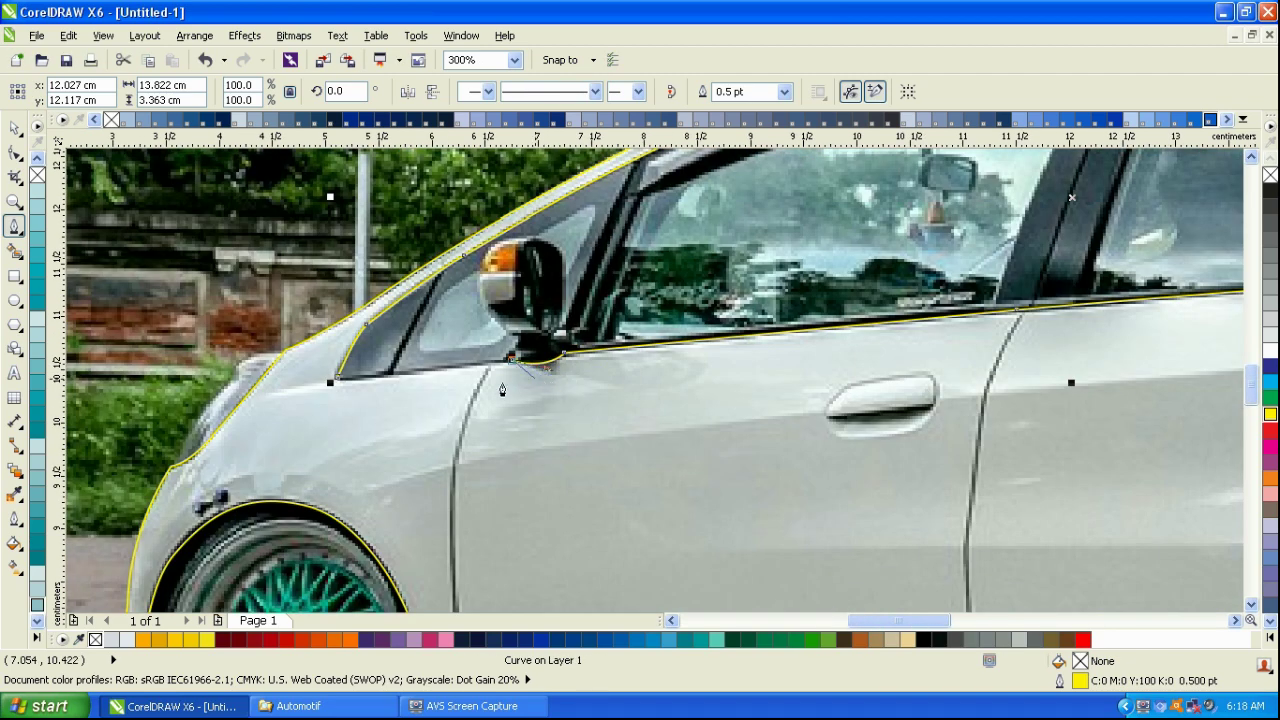
# - Run the curve forward from the mirror base to the lower front corner and close the window outline at its starting node
pyautogui.scroll(3, 502, 390)
pyautogui.click(260, 350)
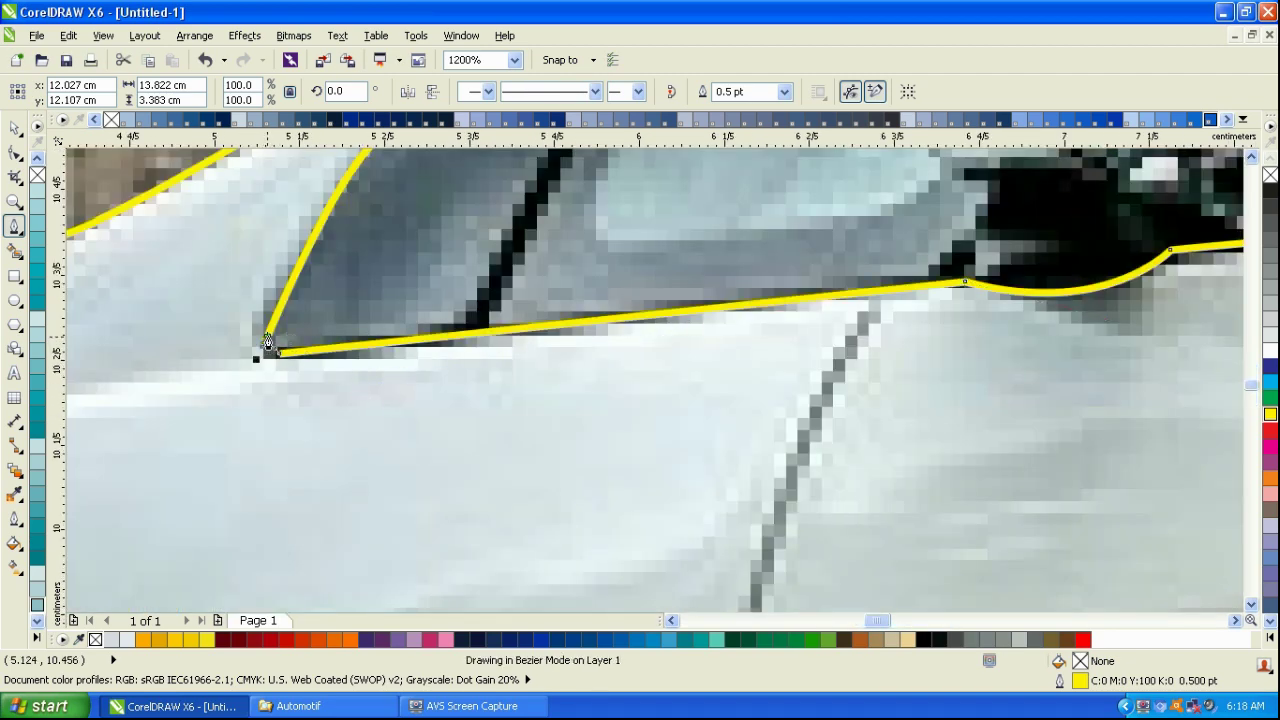
pyautogui.moveTo(264, 346); pyautogui.dragTo(259, 357)
pyautogui.scroll(-5, 306, 340)
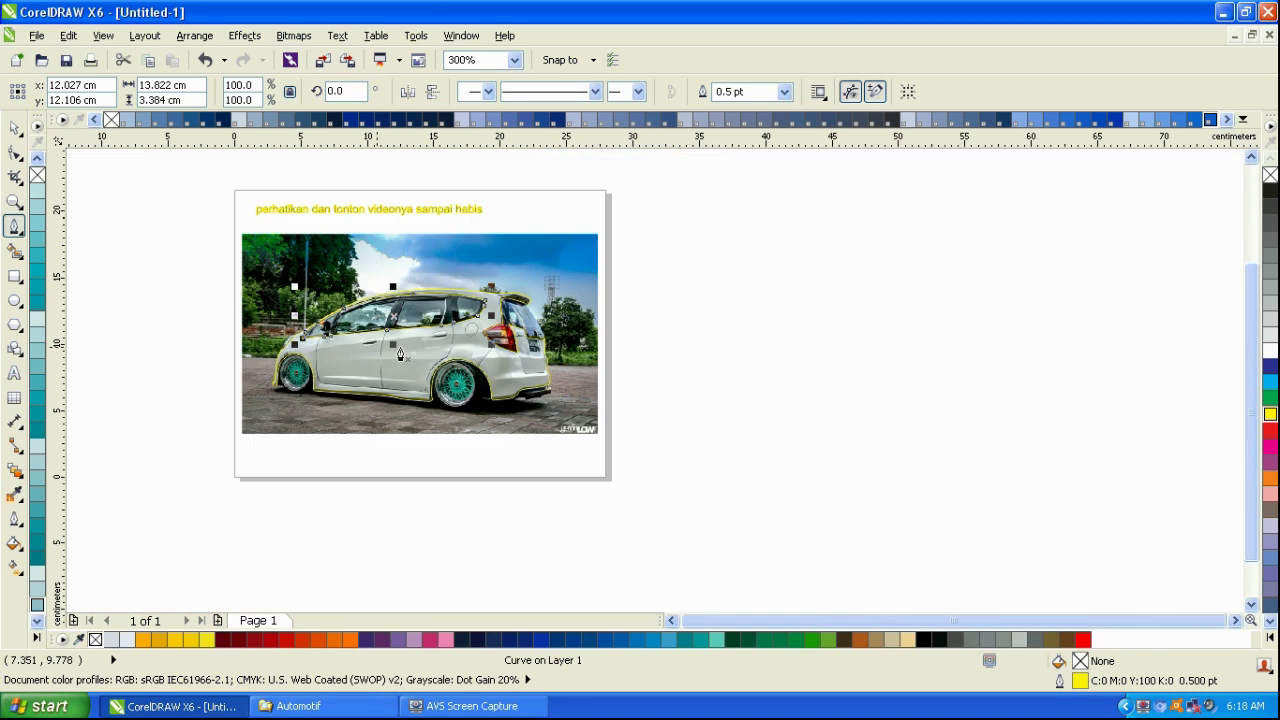
# - Fill the closed side window outline with yellow
pyautogui.scroll(1, 441, 308)
pyautogui.scroll(-1, 530, 372)
pyautogui.scroll(1, 368, 295)
pyautogui.press('space')
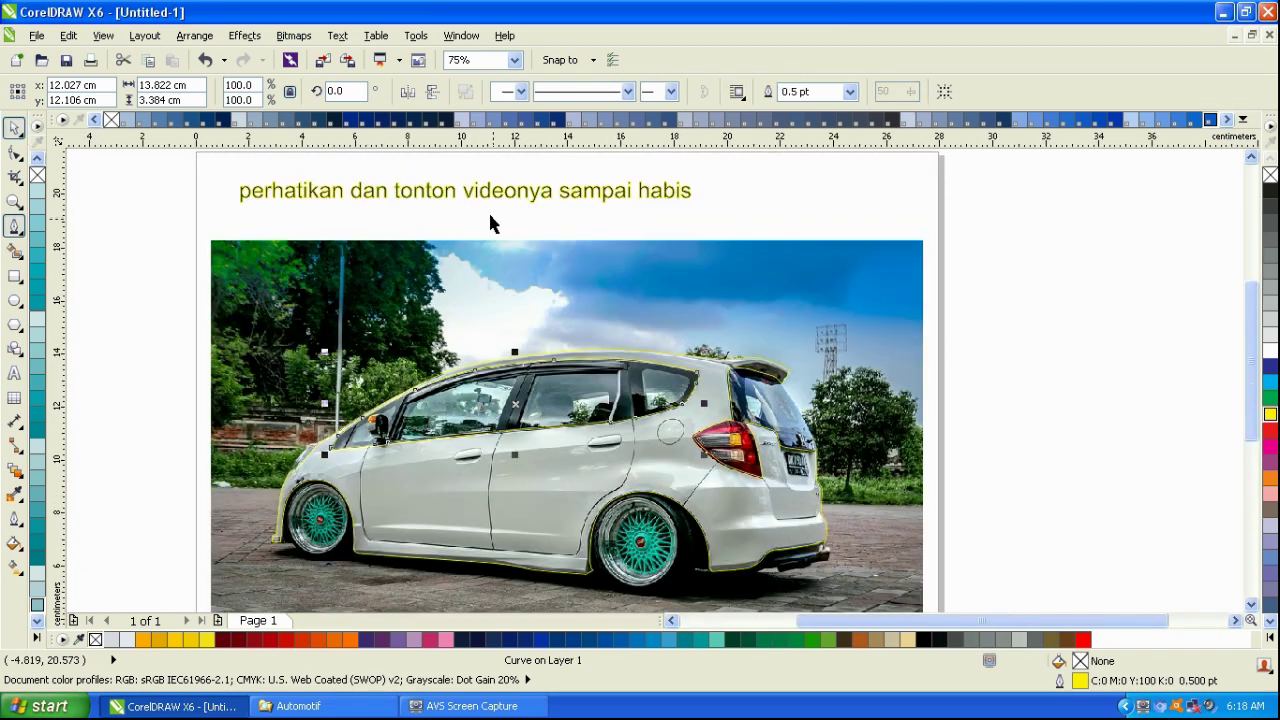
pyautogui.scroll(1, 533, 428)
pyautogui.click(1270, 413)
# - Write the note "bagian kaca yg telah kita buat kita treem pada line luar bodi mo" above the photo
pyautogui.click(14, 372)
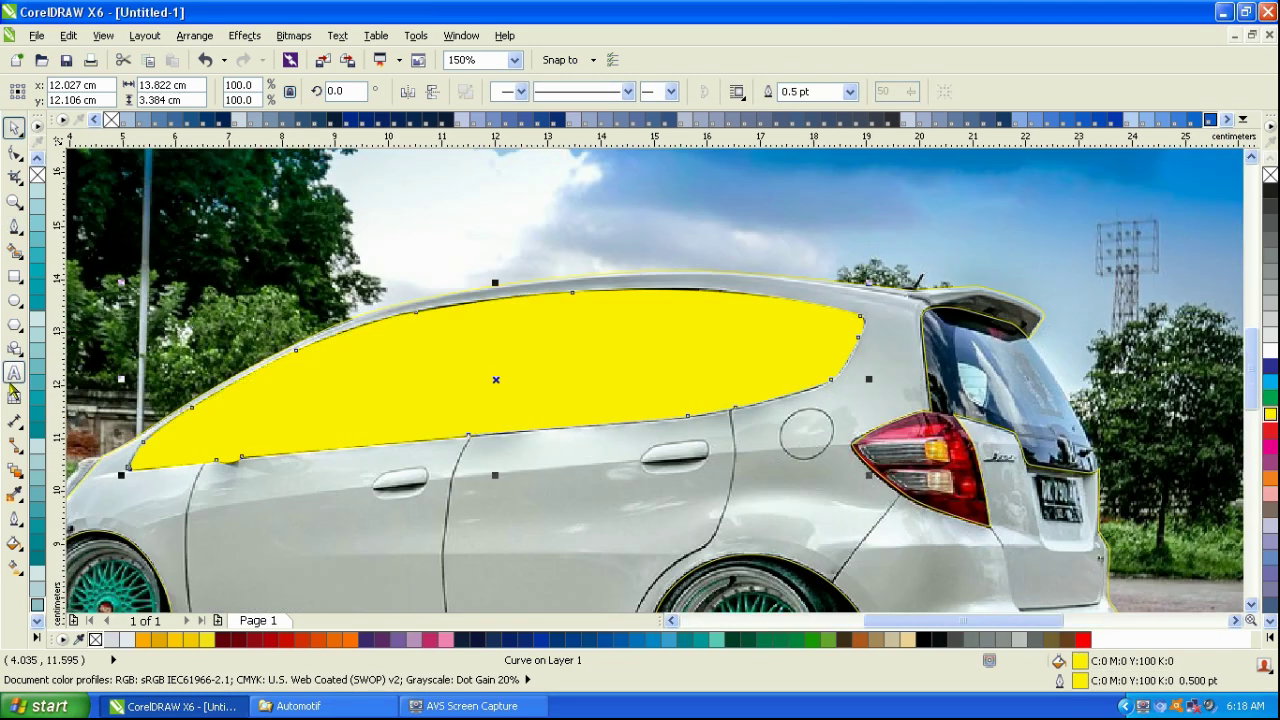
pyautogui.scroll(-2, 537, 363)
pyautogui.scroll(2, 509, 371)
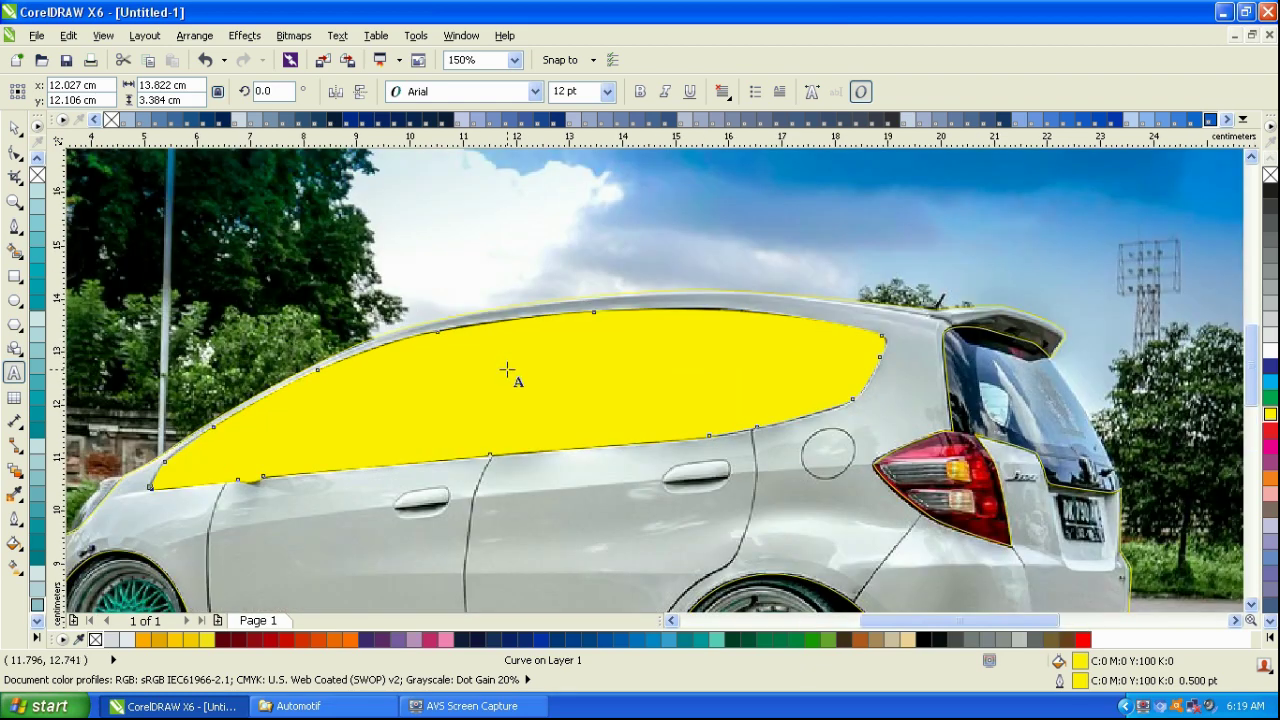
pyautogui.scroll(-1, 509, 371)
pyautogui.click(451, 185)
pyautogui.write('pagian')
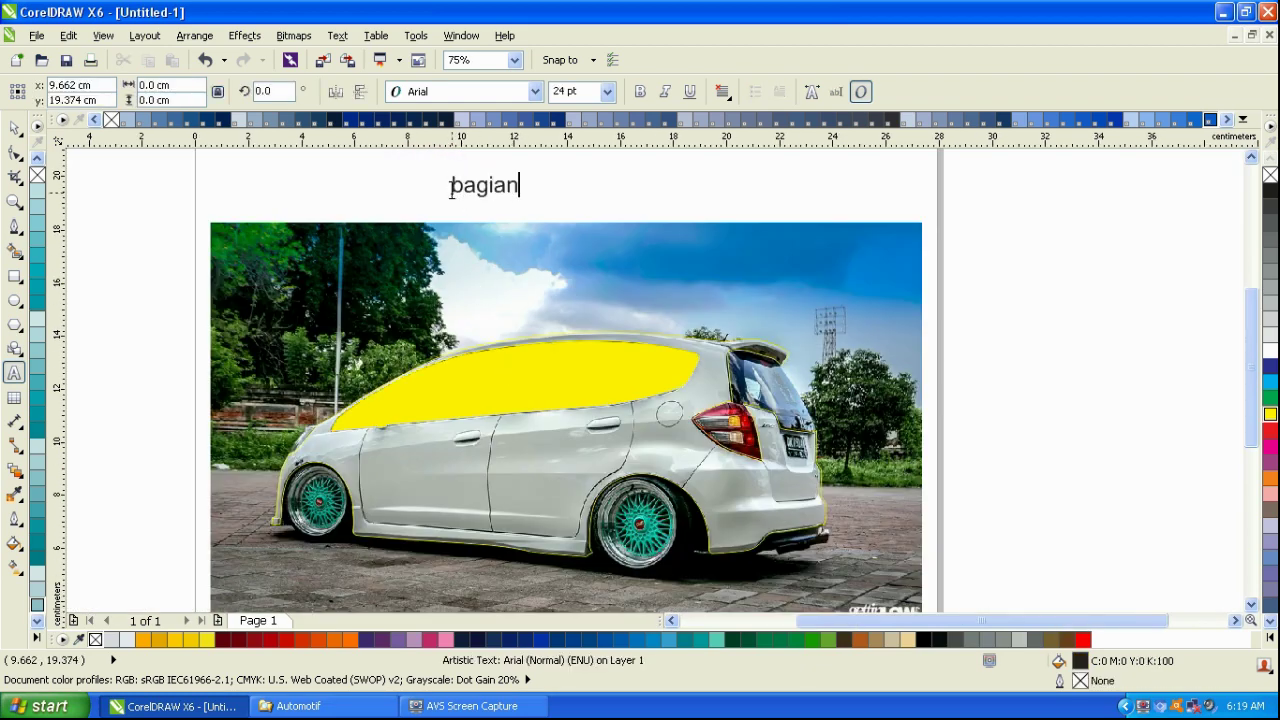
pyautogui.write(' kaca y')
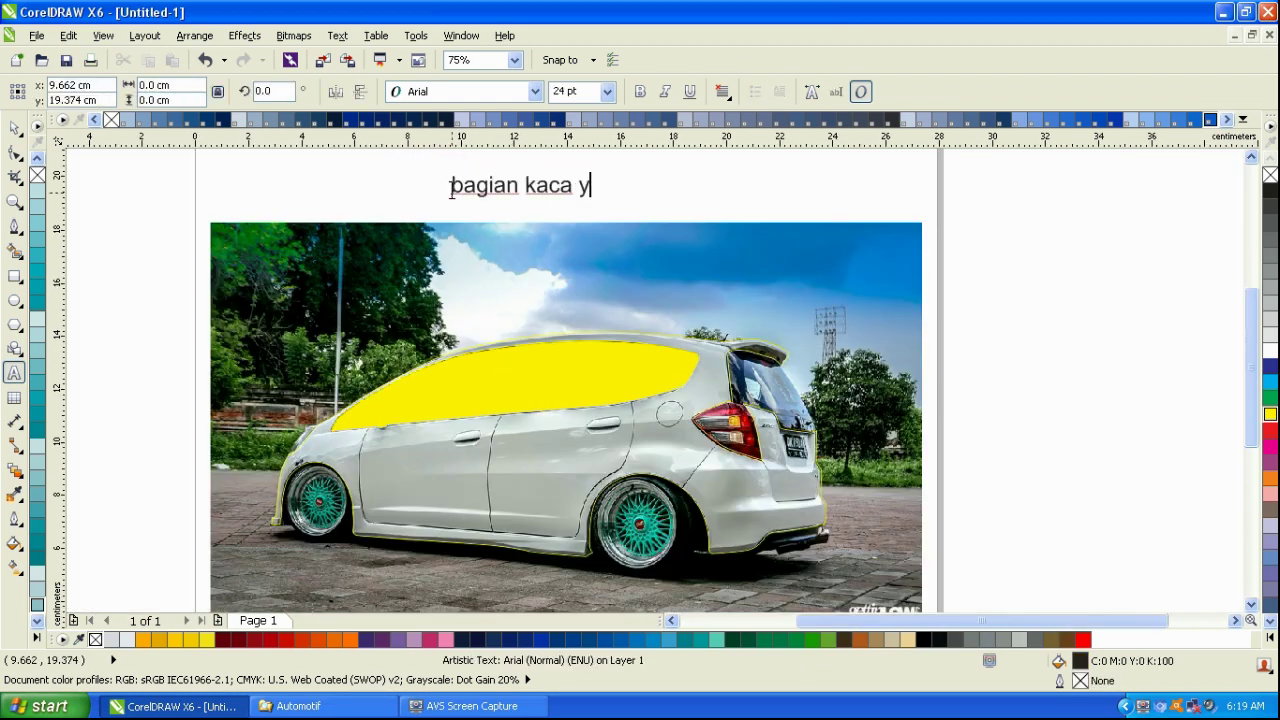
pyautogui.write('g telah kita buat')
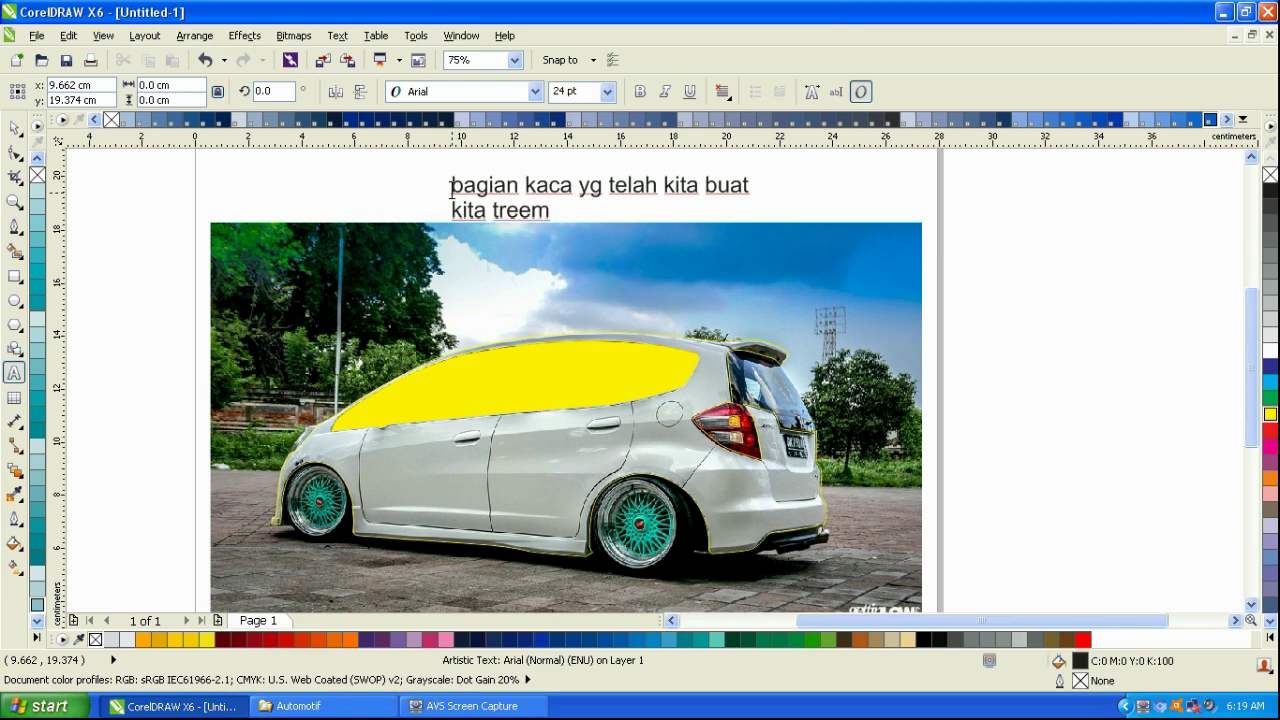
pyautogui.write('pada bodi')
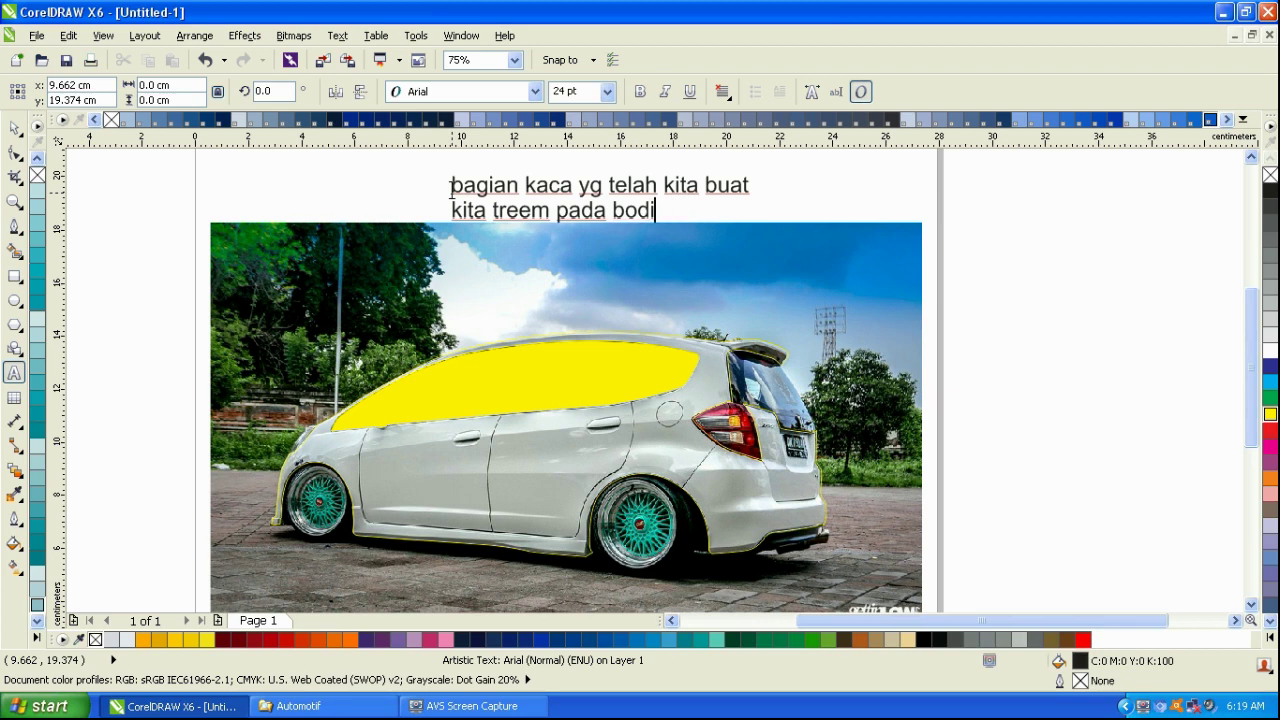
pyautogui.press('BackSpace')
pyautogui.press('BackSpace')
pyautogui.press('BackSpace')
pyautogui.press('BackSpace')
pyautogui.write('line luar')
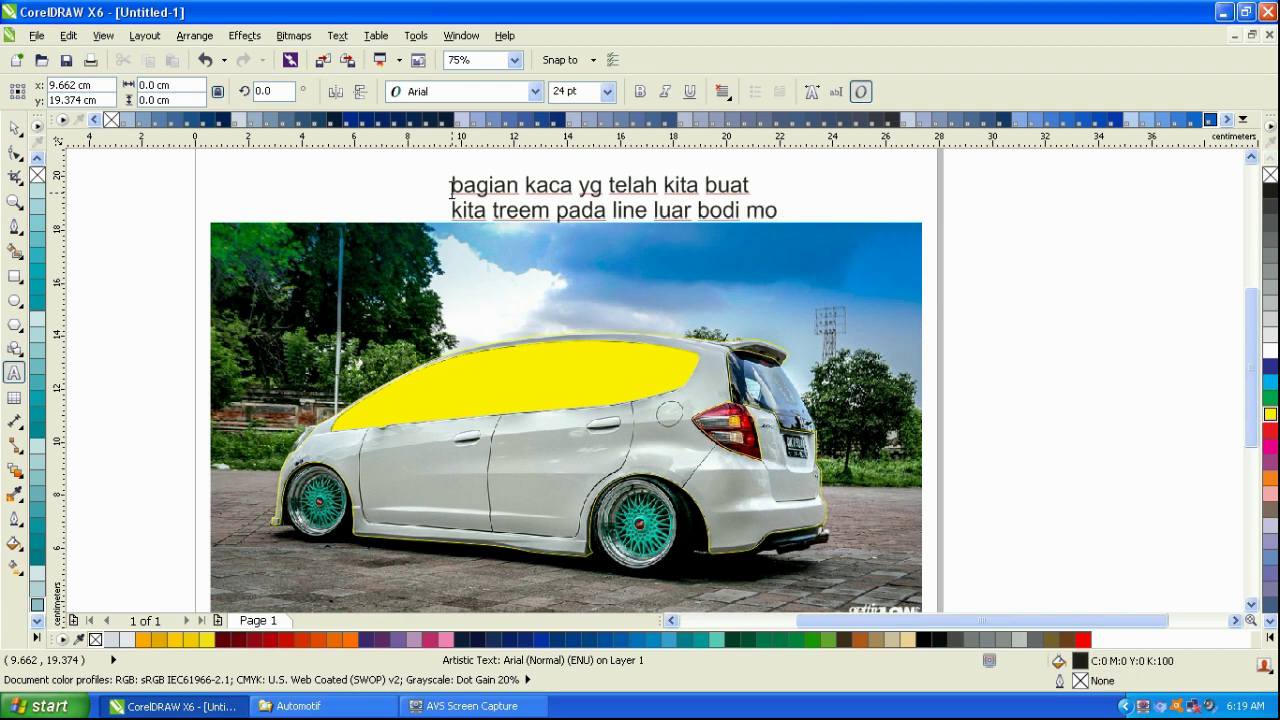
# - Erase the whole note about trimming the window part from above the photo
pyautogui.press('BackSpace')
pyautogui.press('BackSpace')
pyautogui.press('BackSpace')
pyautogui.press('BackSpace')
pyautogui.press('BackSpace')
pyautogui.press('BackSpace')
pyautogui.press('BackSpace')
pyautogui.press('BackSpace')
pyautogui.press('BackSpace')
pyautogui.press('BackSpace')
pyautogui.press('BackSpace')
pyautogui.press('BackSpace')
pyautogui.press('BackSpace')
pyautogui.press('BackSpace')
pyautogui.press('BackSpace')
pyautogui.press('BackSpace')
pyautogui.press('BackSpace')
pyautogui.press('BackSpace')
pyautogui.press('BackSpace')
pyautogui.press('BackSpace')
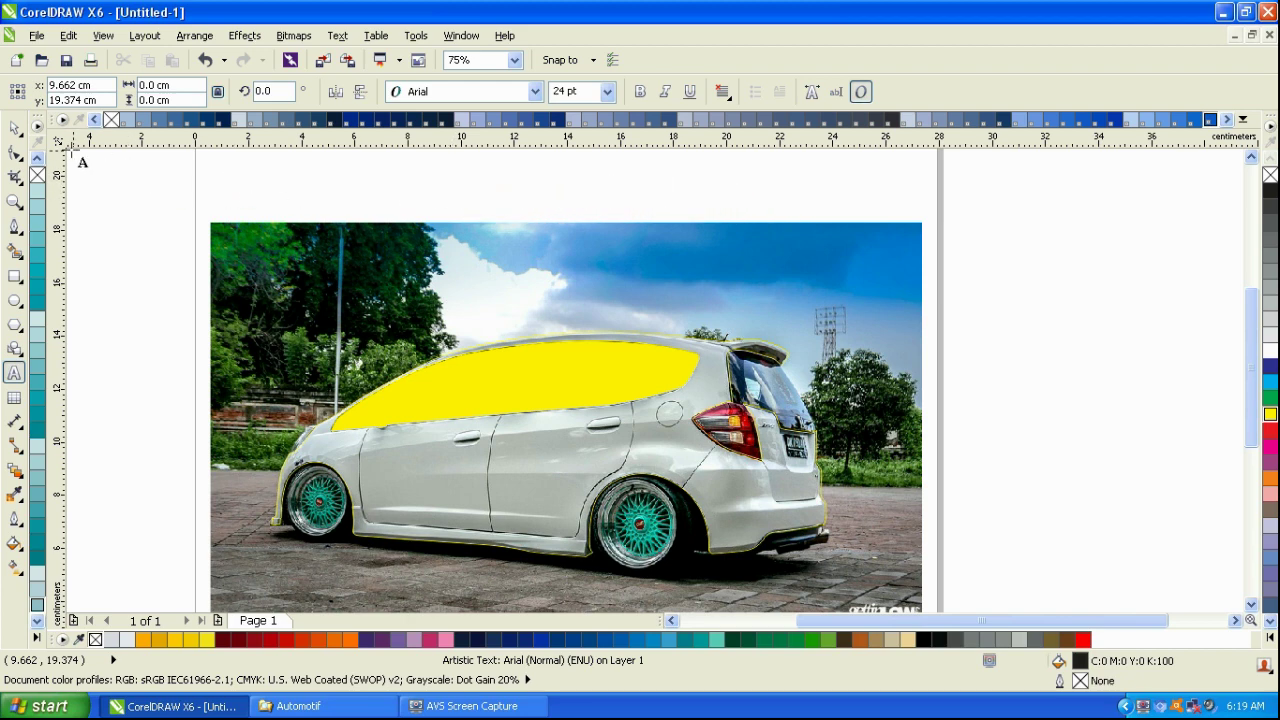
# - Trim the body outline with the yellow side window shape, and delete the window shape
pyautogui.click(14, 128)
pyautogui.scroll(1, 588, 360)
pyautogui.click(694, 376)
pyautogui.keyDown('shift'); pyautogui.click(814, 408); pyautogui.keyUp('shift')
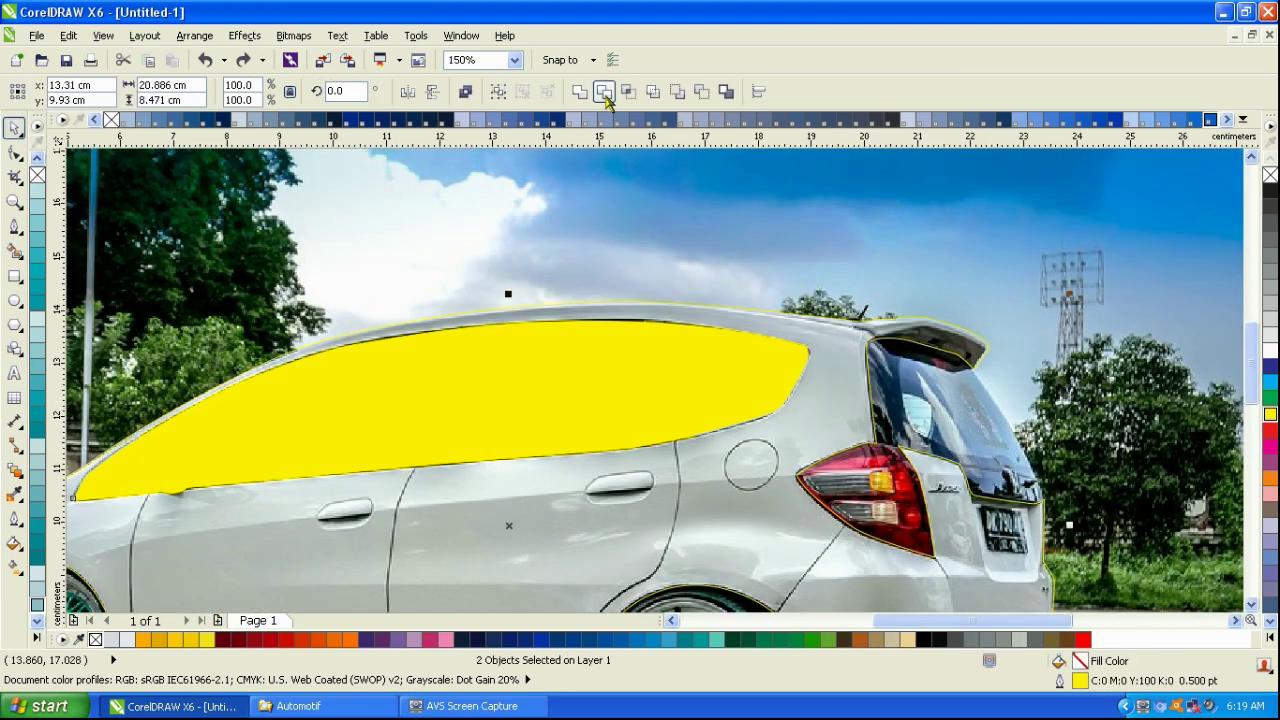
pyautogui.click(604, 93)
pyautogui.click(700, 384)
pyautogui.press('Delete')
# - Test the trimmed body shape with a yellow fill and undo the fill
pyautogui.click(823, 420)
pyautogui.click(1270, 414)
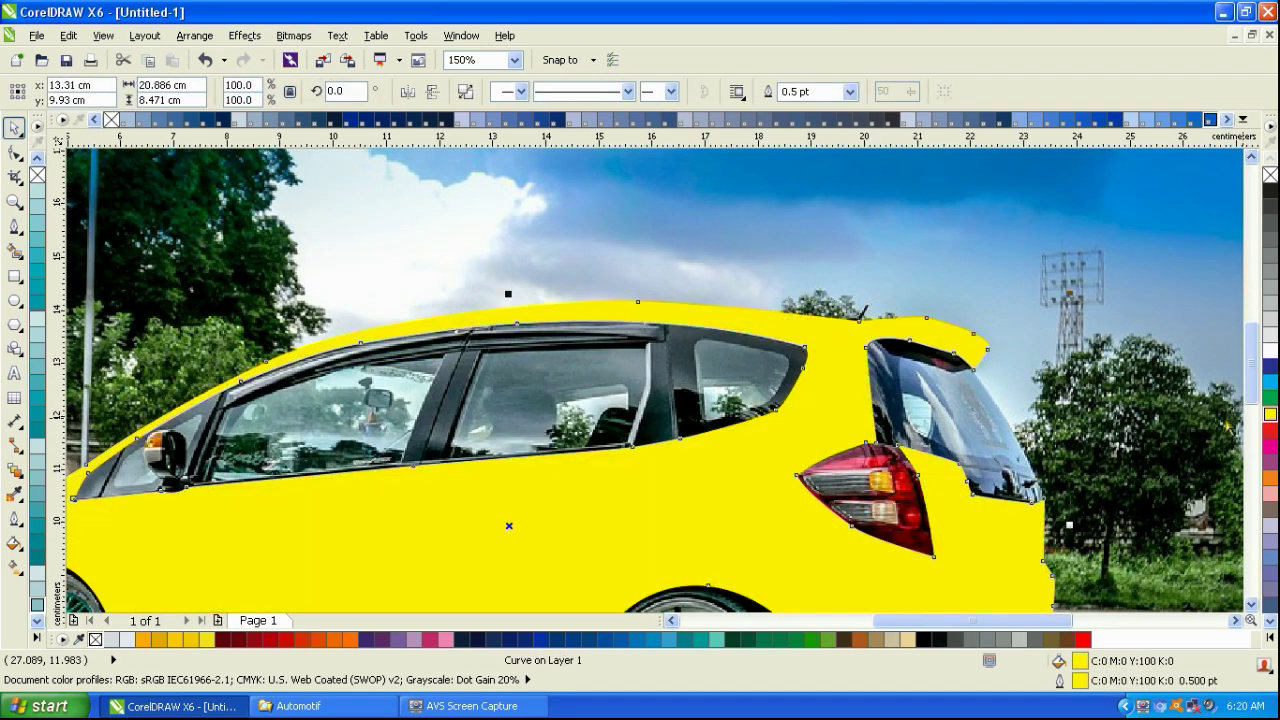
pyautogui.hotkey('ctrl', 'z')
# - Trace the rear license plate with a closed four-sided Pen tool outline
pyautogui.scroll(3, 1055, 545)
pyautogui.scroll(-1, 490, 388)
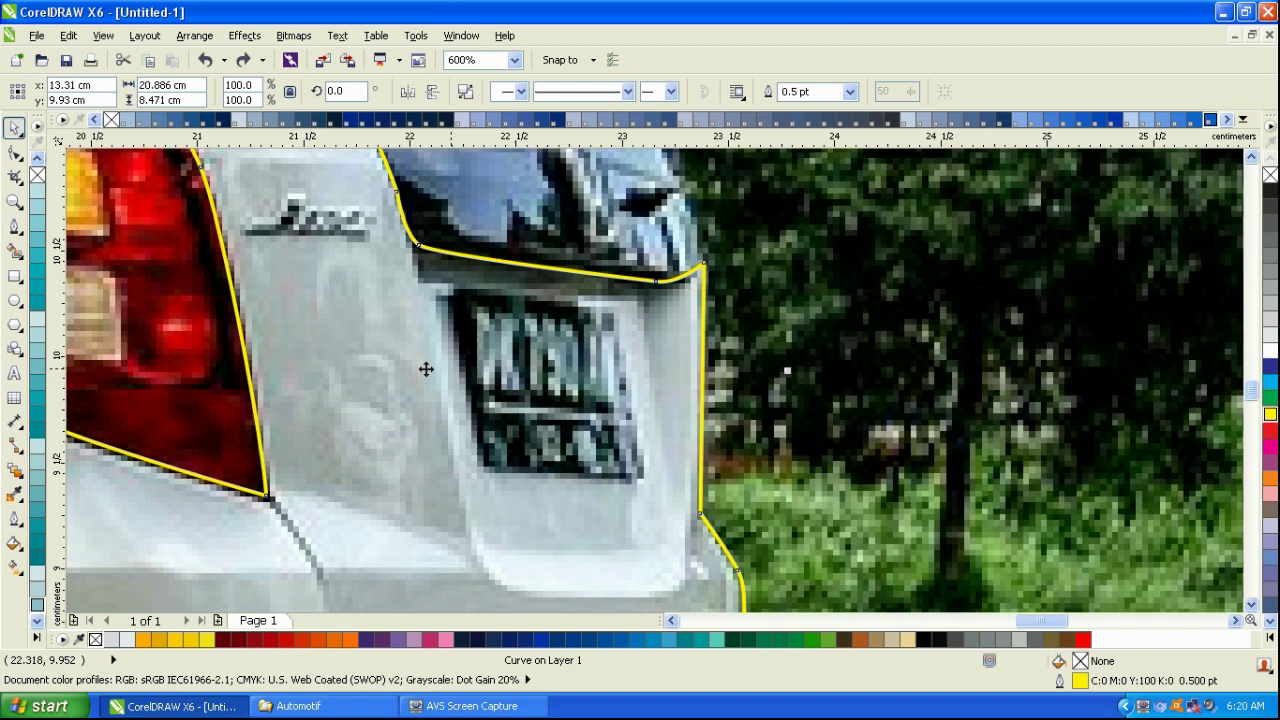
pyautogui.click(14, 225)
pyautogui.click(446, 290)
pyautogui.click(620, 312)
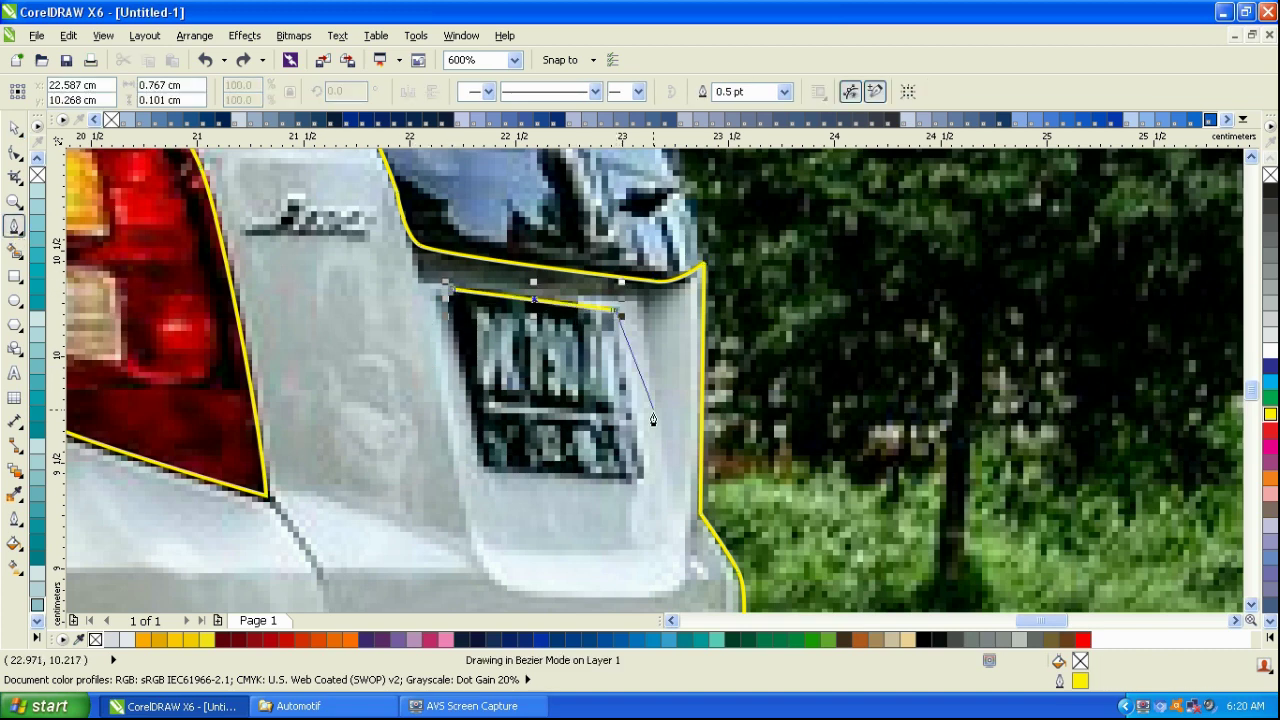
pyautogui.click(643, 481)
pyautogui.click(482, 470)
pyautogui.click(451, 290)
# - Trim the body outline with the license plate shape
pyautogui.press('space')
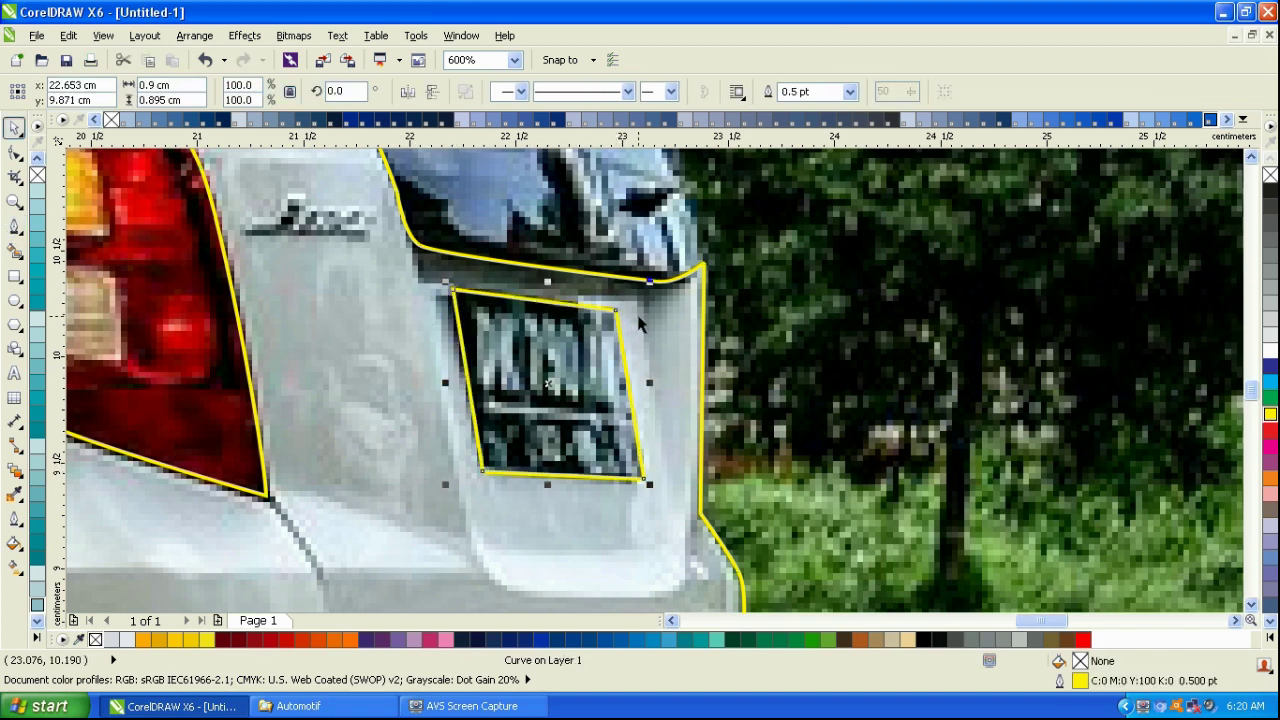
pyautogui.keyDown('shift'); pyautogui.click(703, 313); pyautogui.keyUp('shift')
pyautogui.click(605, 92)
# - Fill the trimmed body shape with 10% black and replace that fill with yellow
pyautogui.scroll(-2, 921, 350)
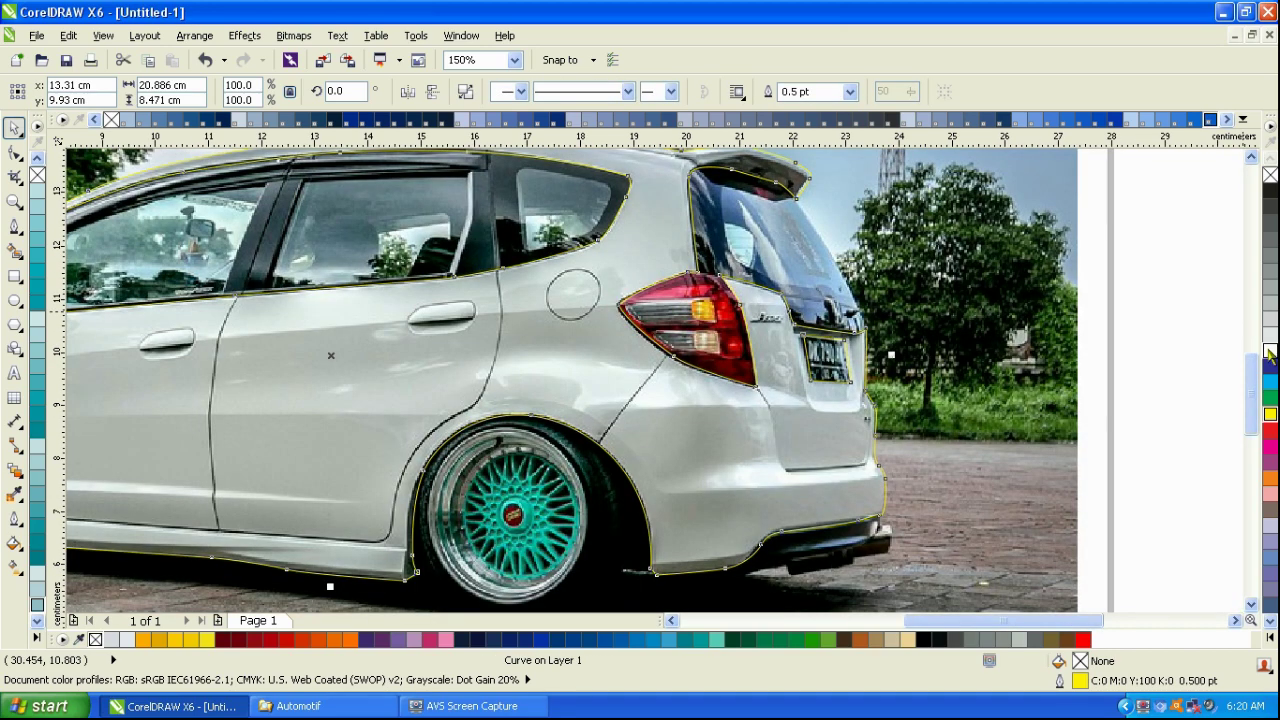
pyautogui.click(1268, 348)
pyautogui.scroll(-1, 785, 341)
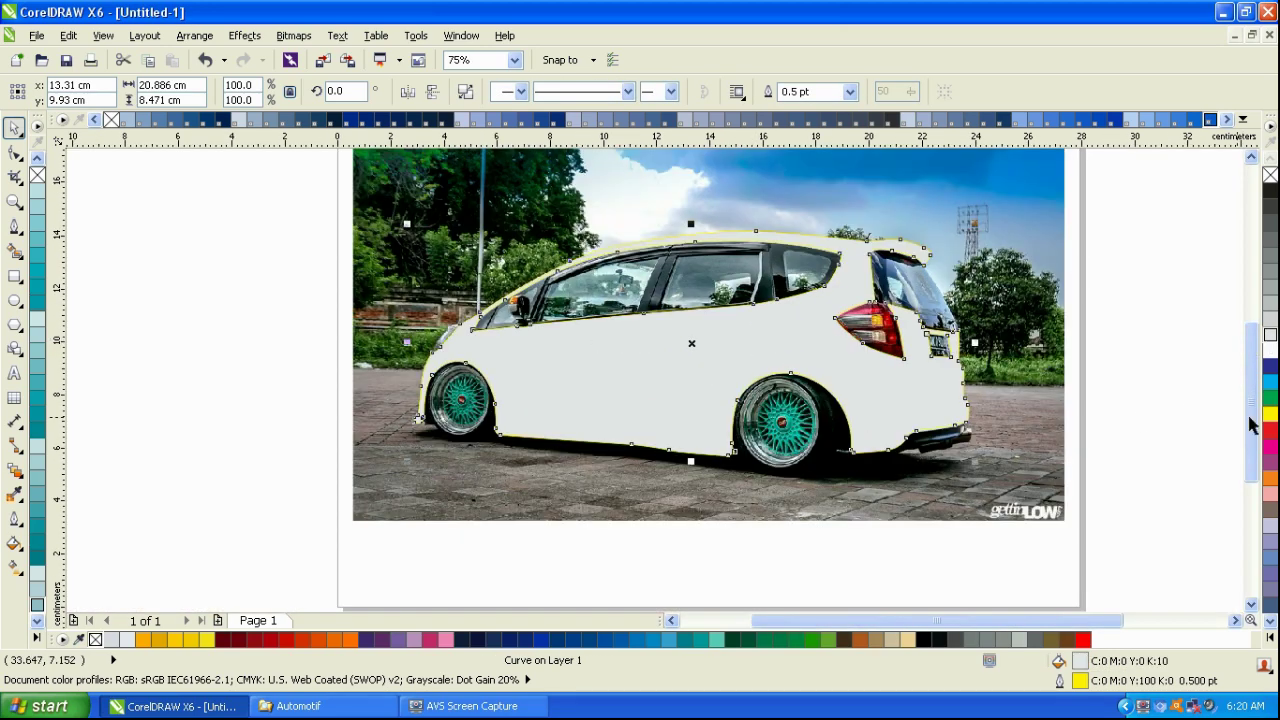
pyautogui.click(1270, 414)
pyautogui.scroll(-1, 893, 422)
pyautogui.scroll(1, 846, 349)
# - Write the note "jd beginilah penampakannya ya geng" above the photo
pyautogui.click(14, 373)
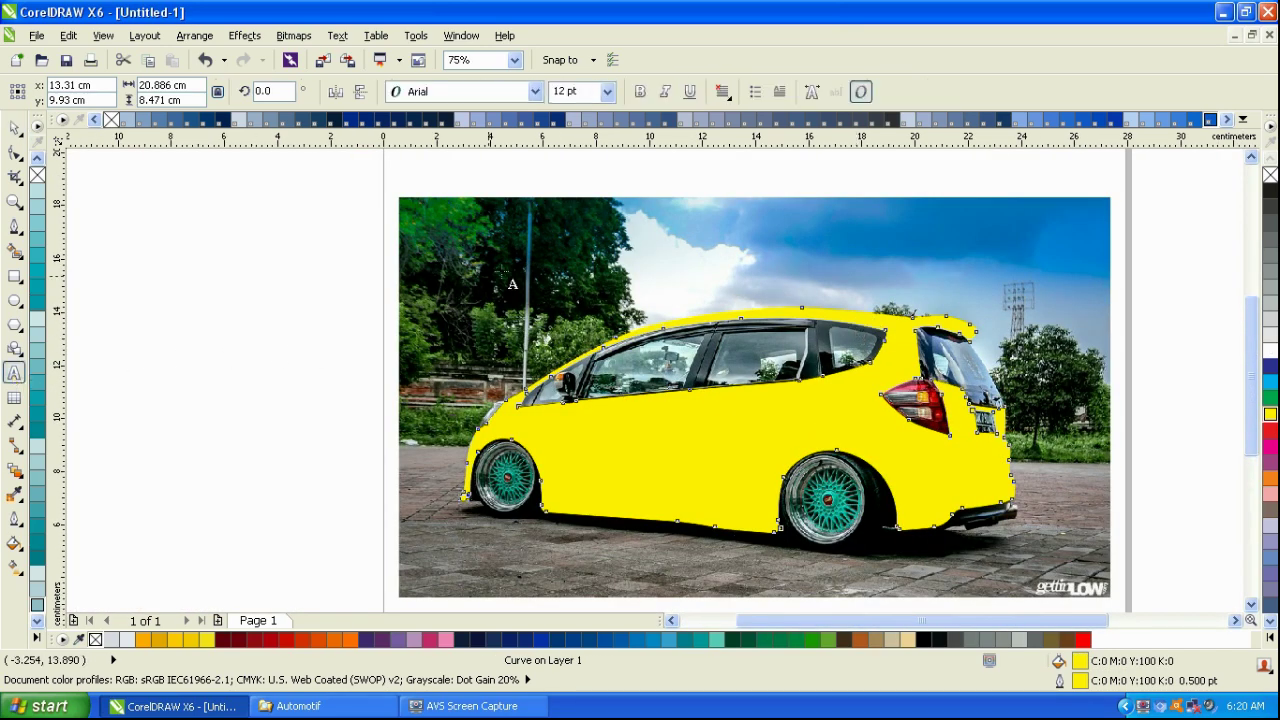
pyautogui.click(535, 175)
pyautogui.write('jd')
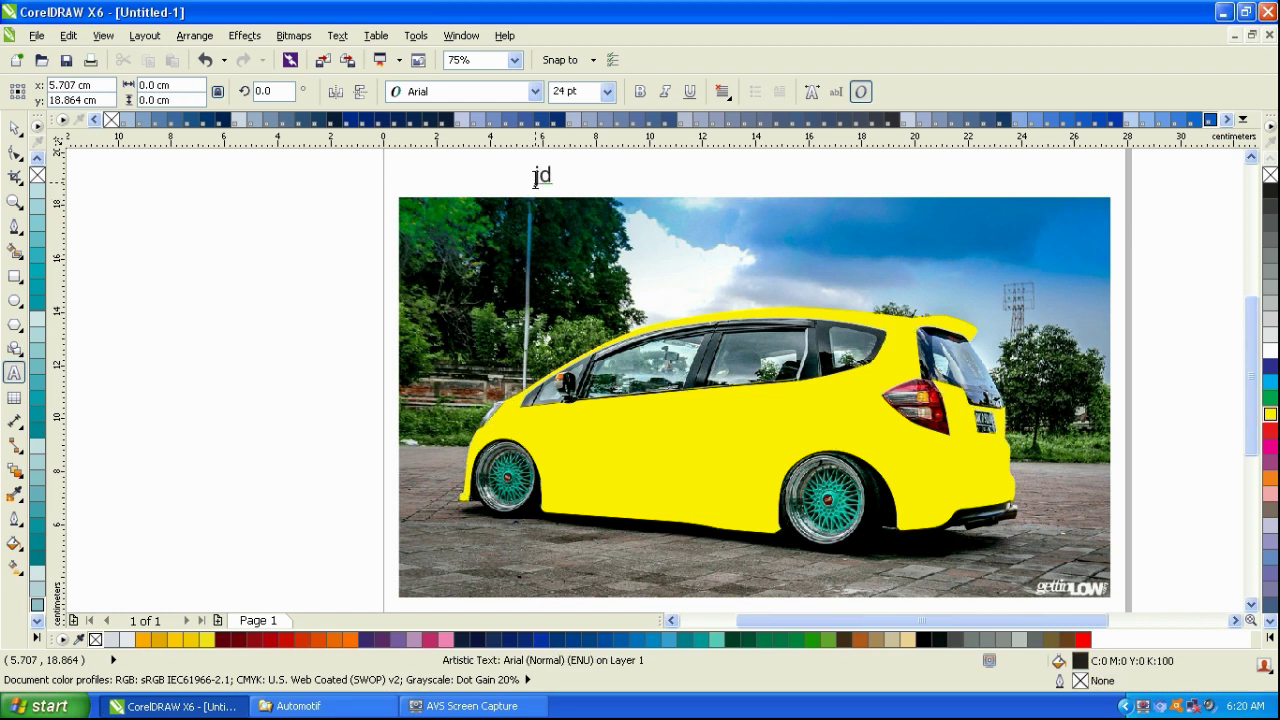
pyautogui.write(' beginilah p')
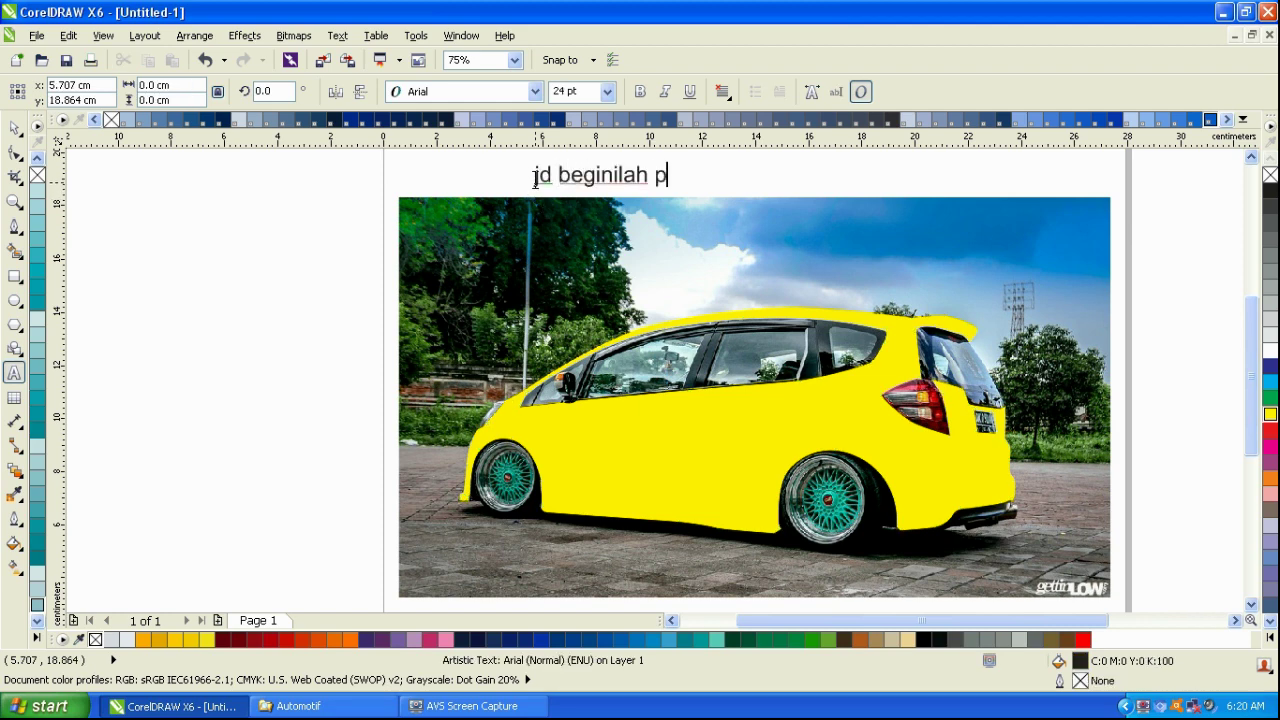
pyautogui.write('enampakannya')
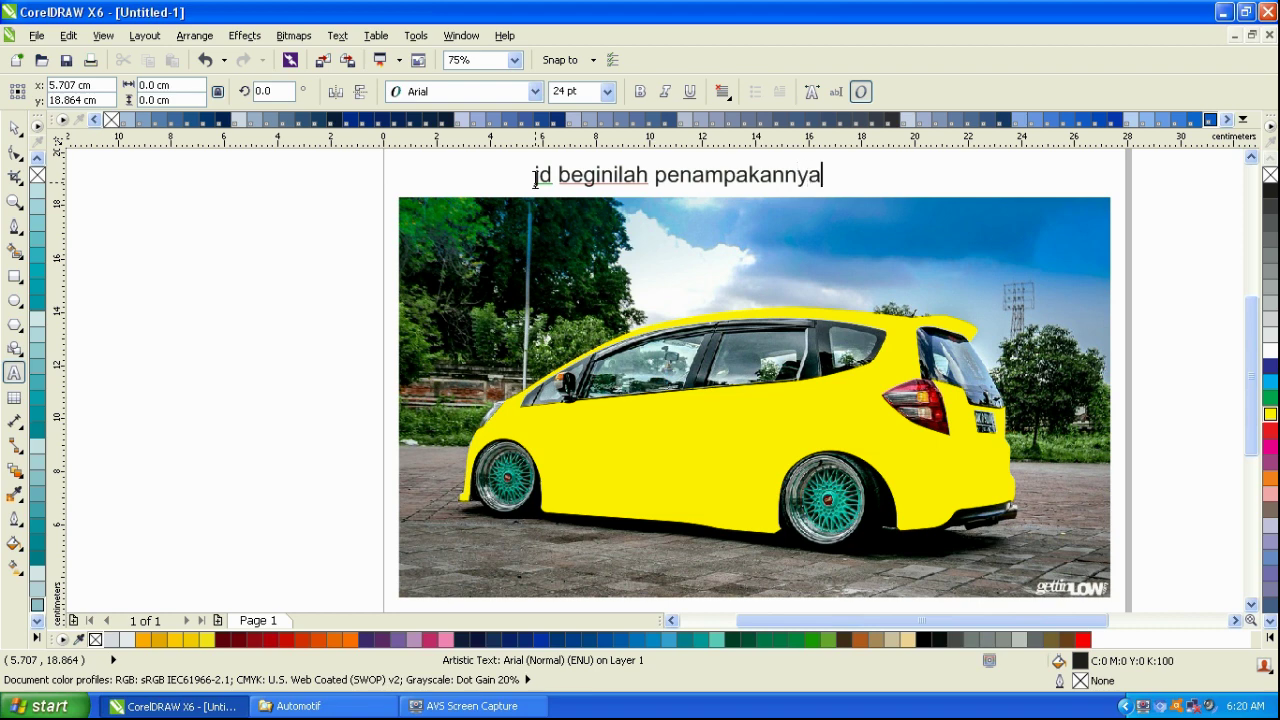
pyautogui.write(' ya geng')
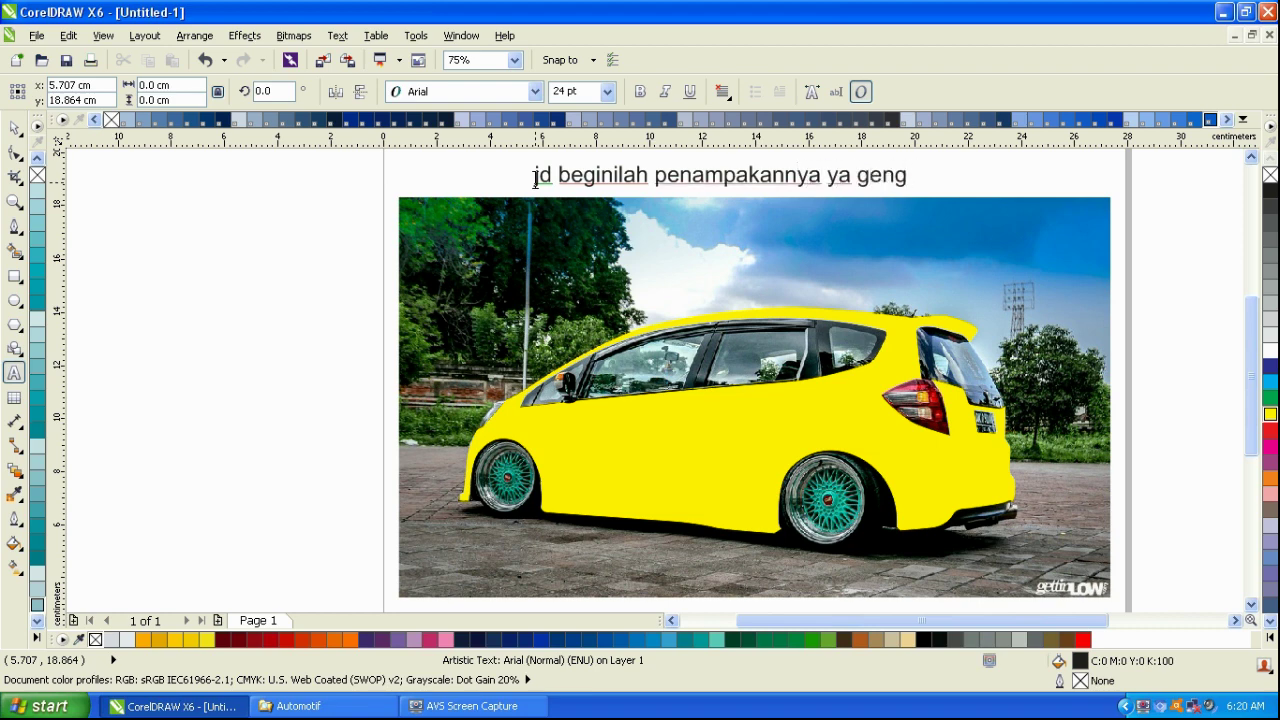
# - Erase the note about the car's appearance from above the photo
pyautogui.press('BackSpace')
pyautogui.press('BackSpace')
pyautogui.press('BackSpace')
pyautogui.press('BackSpace')
pyautogui.press('BackSpace')
pyautogui.press('BackSpace')
pyautogui.press('BackSpace')
pyautogui.press('BackSpace')
pyautogui.press('BackSpace')
pyautogui.press('BackSpace')
pyautogui.press('BackSpace')
pyautogui.press('BackSpace')
pyautogui.press('BackSpace')
pyautogui.press('BackSpace')
pyautogui.press('BackSpace')
pyautogui.press('BackSpace')
pyautogui.press('BackSpace')
pyautogui.press('BackSpace')
pyautogui.press('BackSpace')
pyautogui.press('BackSpace')
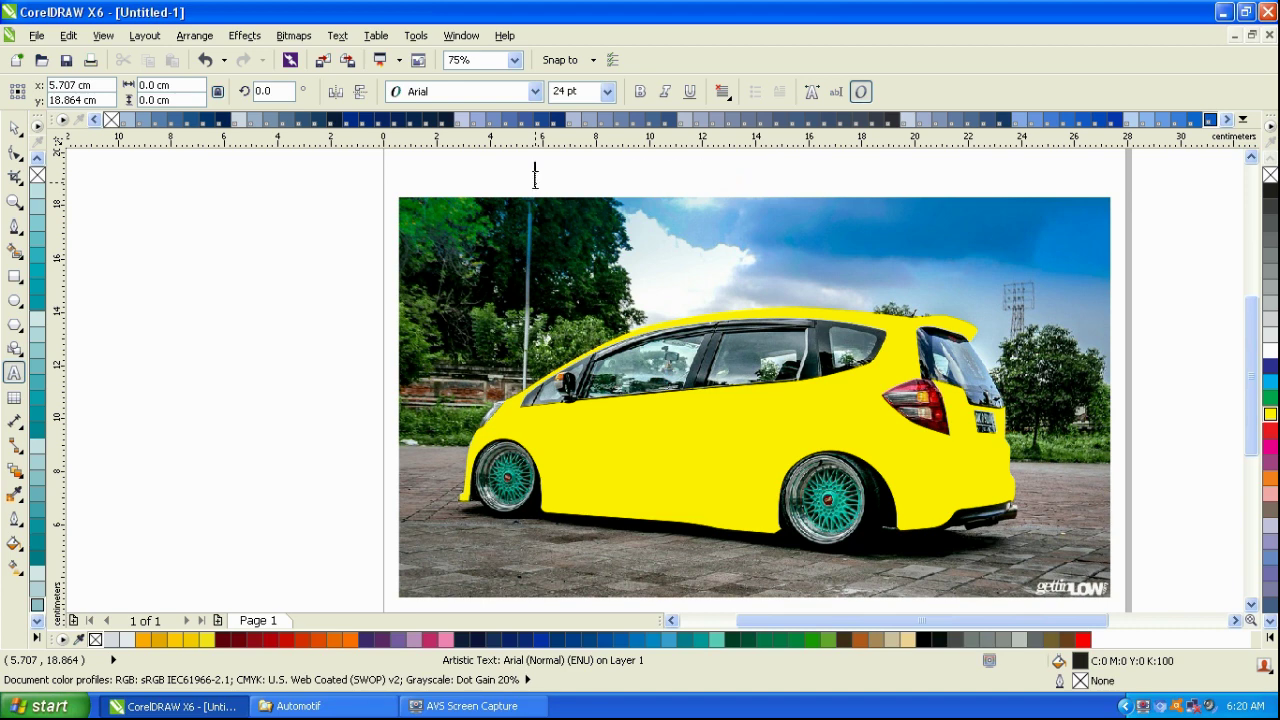
# - Shift the yellow body shape away from the car and undo the move
pyautogui.click(14, 128)
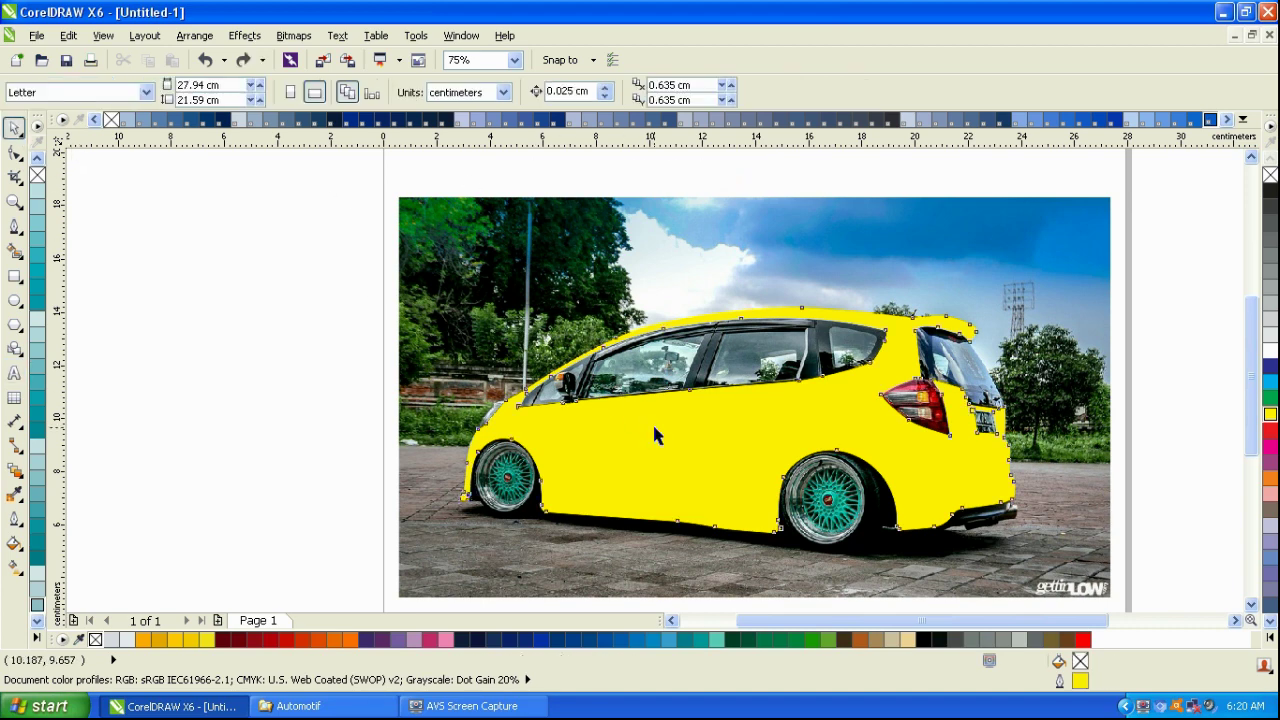
pyautogui.moveTo(653, 424); pyautogui.dragTo(573, 447)
pyautogui.hotkey('ctrl', 'z')
# - Write the note "mall yg sudah kita buat kita pertama kita intersect dul" above the photo
pyautogui.press('F8')
pyautogui.click(489, 171)
pyautogui.click(489, 171)
pyautogui.write('mal')
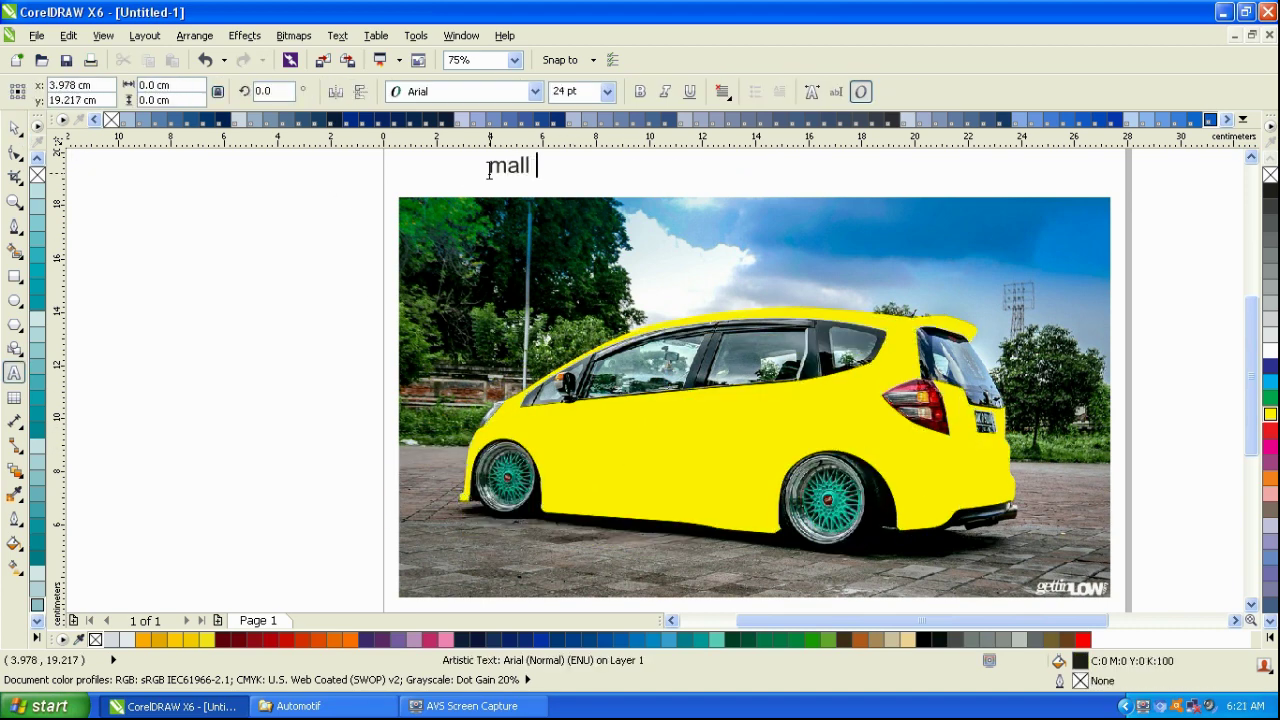
pyautogui.write('l yg')
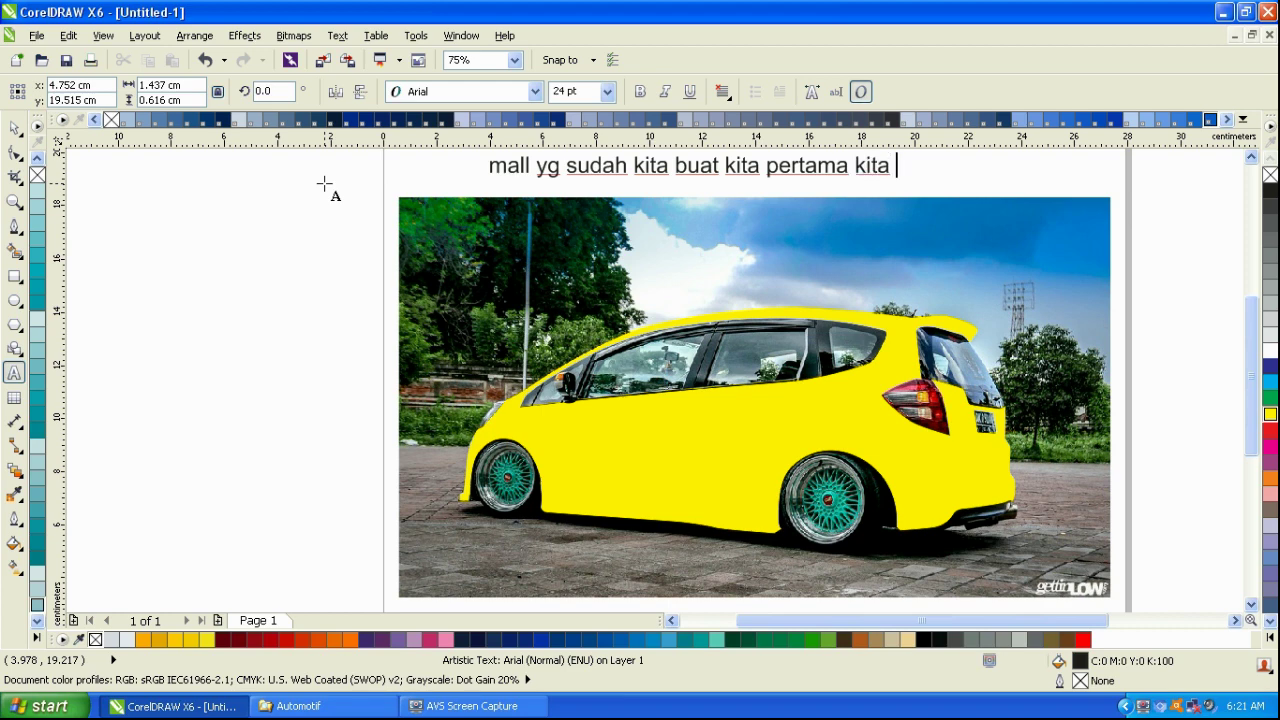
pyautogui.write('intersect dul')
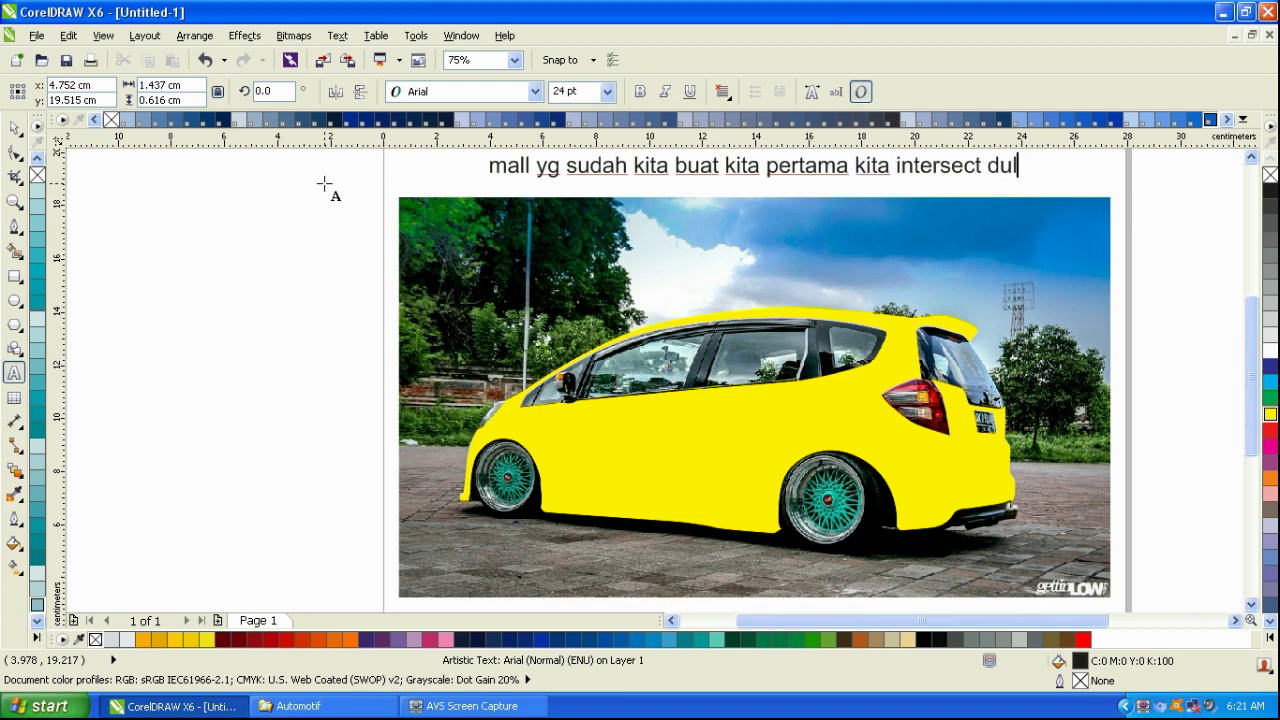
# - Erase the entire note about intersecting the mall from above the photo
pyautogui.press('BackSpace')
pyautogui.press('BackSpace')
pyautogui.press('BackSpace')
pyautogui.press('BackSpace')
pyautogui.press('BackSpace')
pyautogui.press('BackSpace')
pyautogui.press('BackSpace')
pyautogui.press('BackSpace')
pyautogui.press('BackSpace')
pyautogui.press('BackSpace')
pyautogui.press('BackSpace')
pyautogui.press('BackSpace')
pyautogui.press('BackSpace')
pyautogui.press('BackSpace')
pyautogui.press('BackSpace')
pyautogui.press('BackSpace')
pyautogui.press('BackSpace')
pyautogui.press('BackSpace')
pyautogui.press('BackSpace')
pyautogui.press('BackSpace')
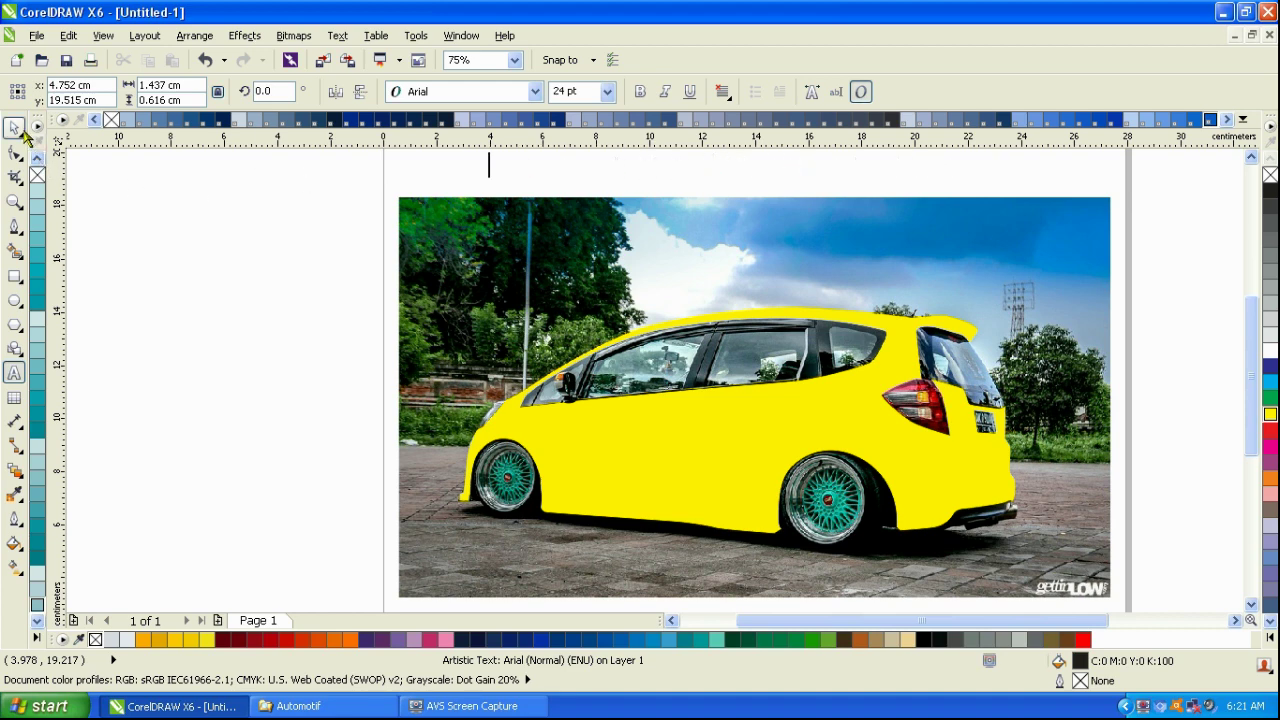
pyautogui.click(18, 130)
pyautogui.rightClick(485, 309)
pyautogui.click(378, 292)
pyautogui.click(629, 442)
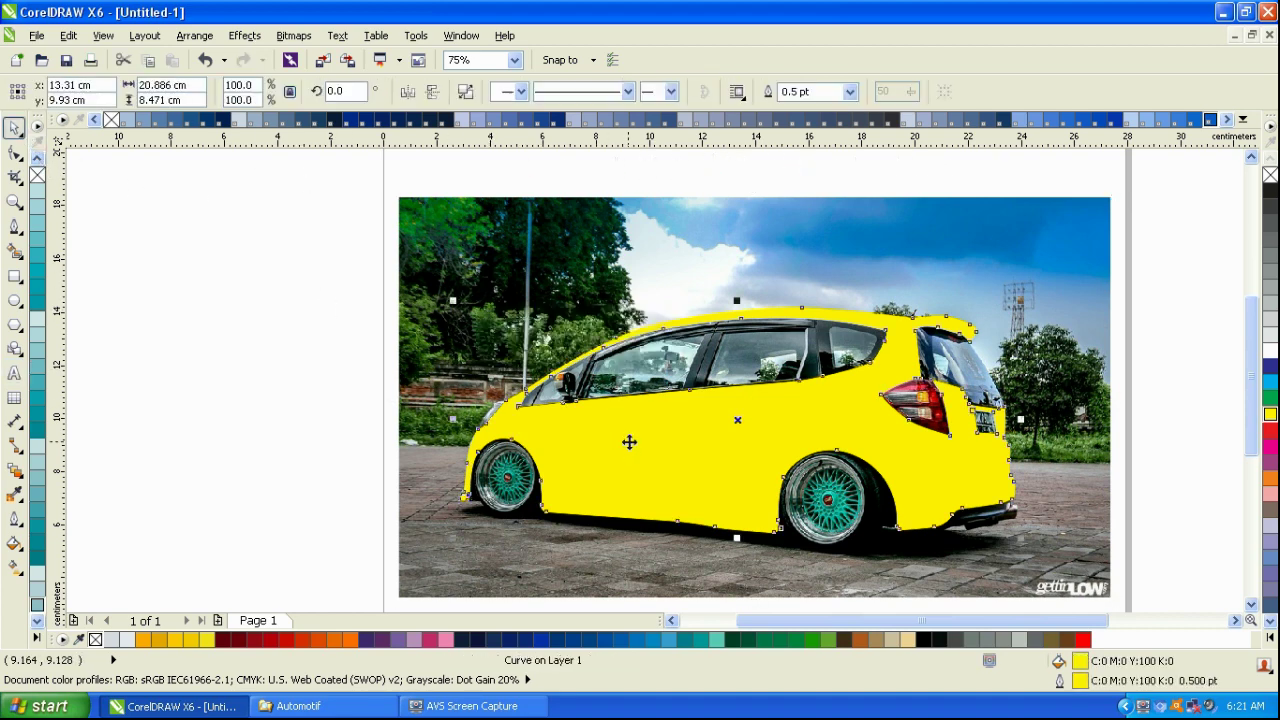
pyautogui.hotkey('ctrl', 'z')
pyautogui.click(475, 185)
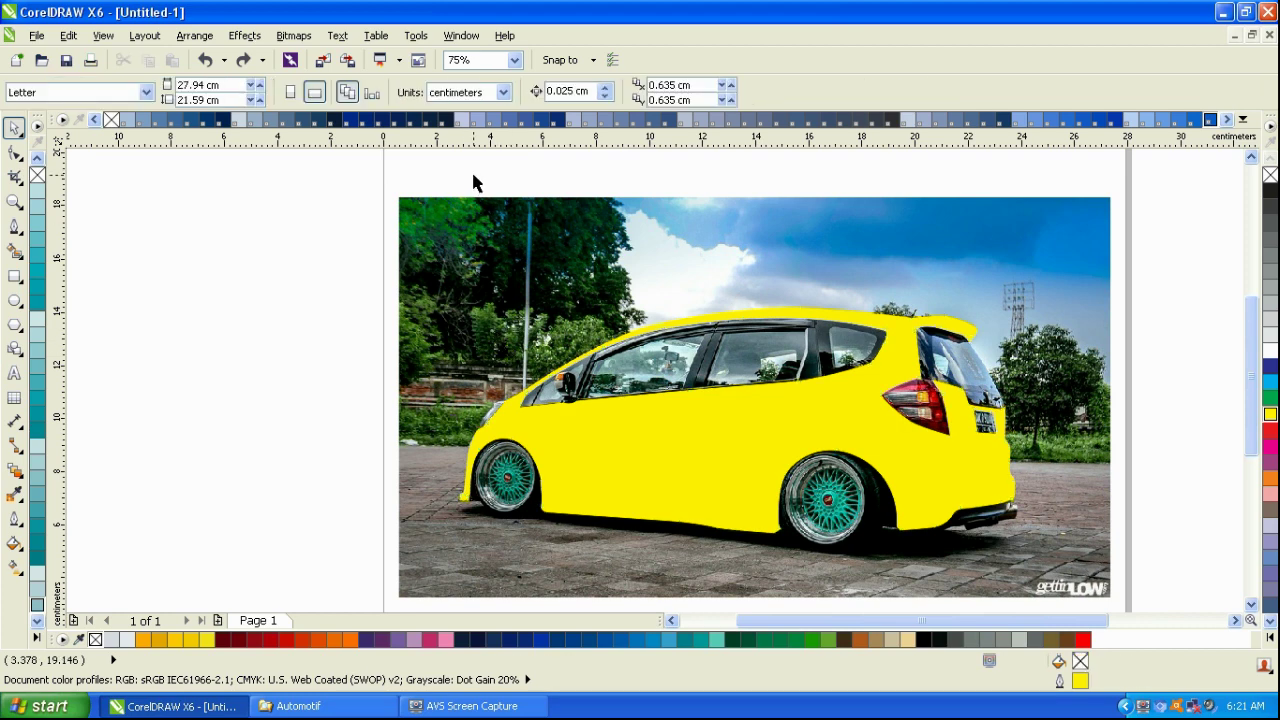
# - Write the note "klik mal yg telah kita buat trus tekan tahan sift lalu klik gambar aslinya" above the photo
pyautogui.press('i')
pyautogui.click(15, 372)
pyautogui.scroll(1, 386, 268)
pyautogui.click(424, 195)
pyautogui.click(424, 192)
pyautogui.write('K')
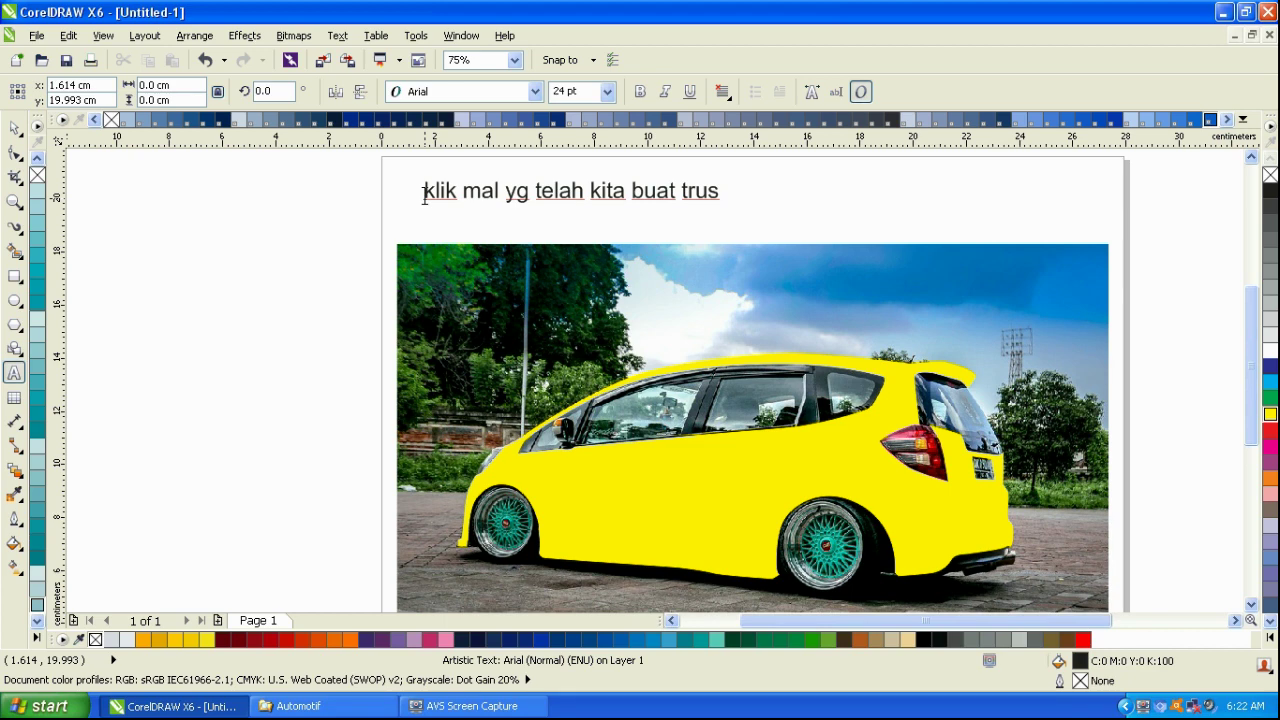
pyautogui.write('tekan taha')
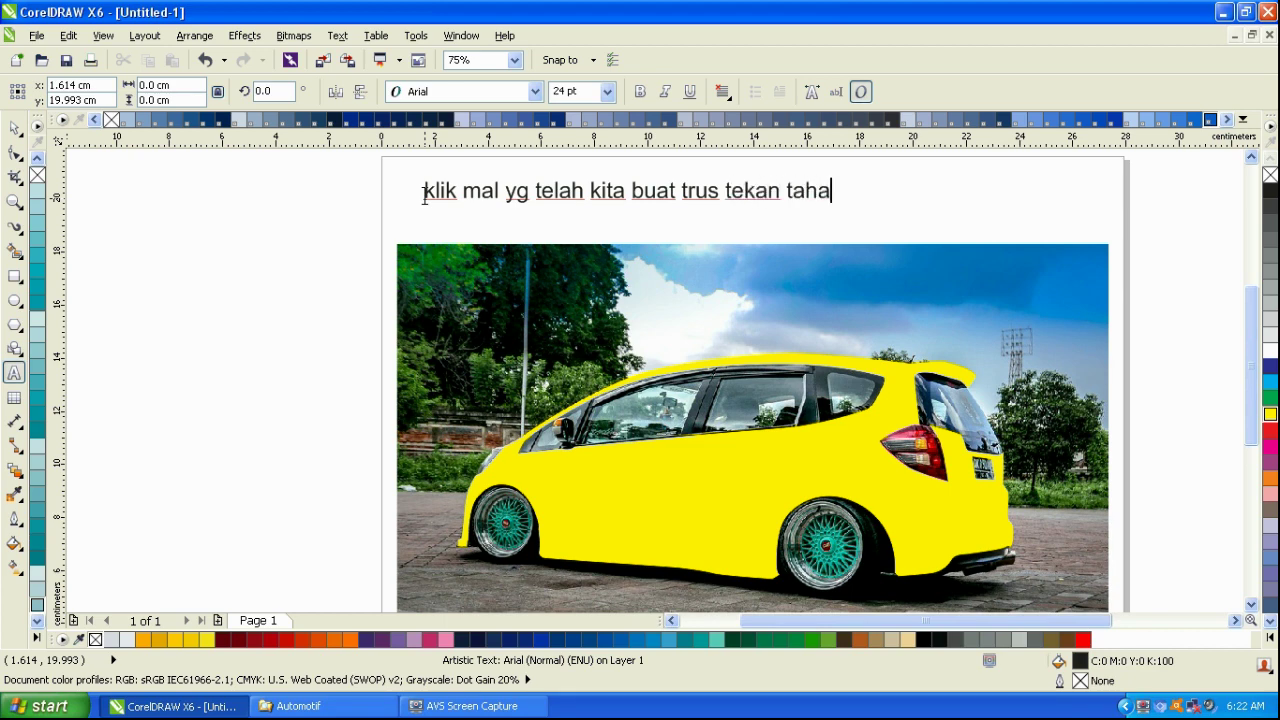
pyautogui.write('n sih')
pyautogui.write('lalu klik')
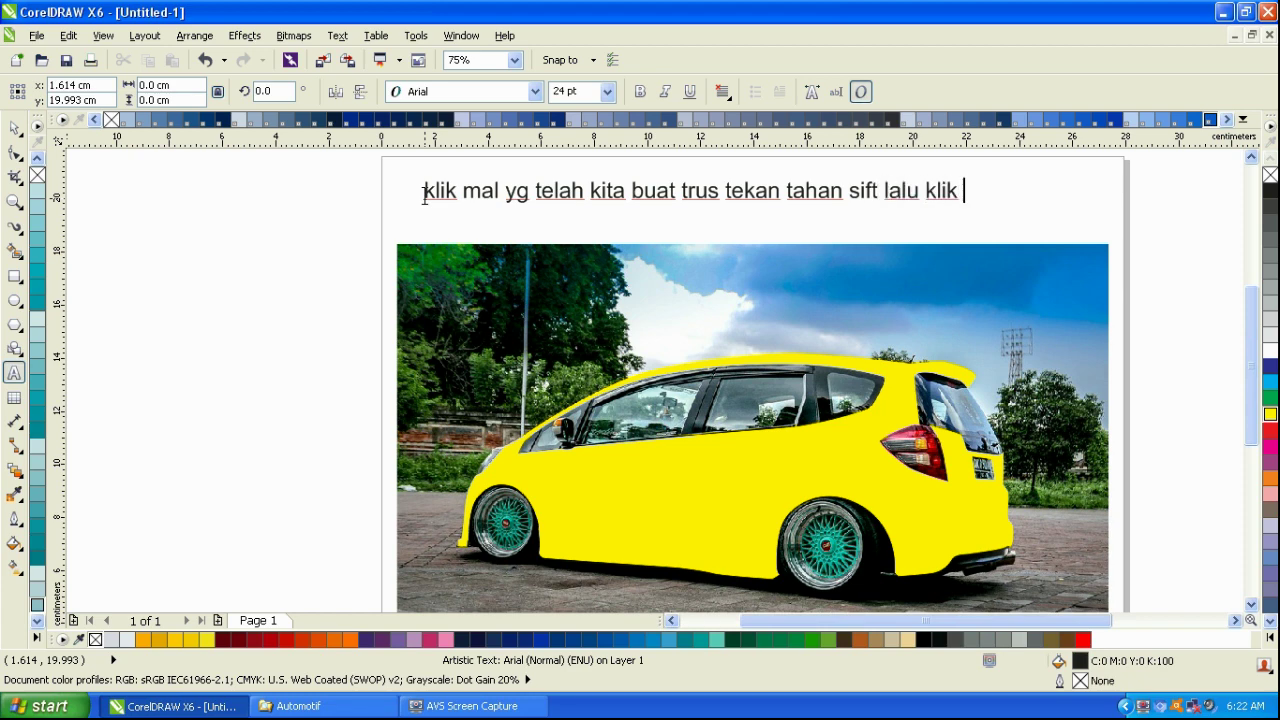
pyautogui.write(' gambar aslinya')
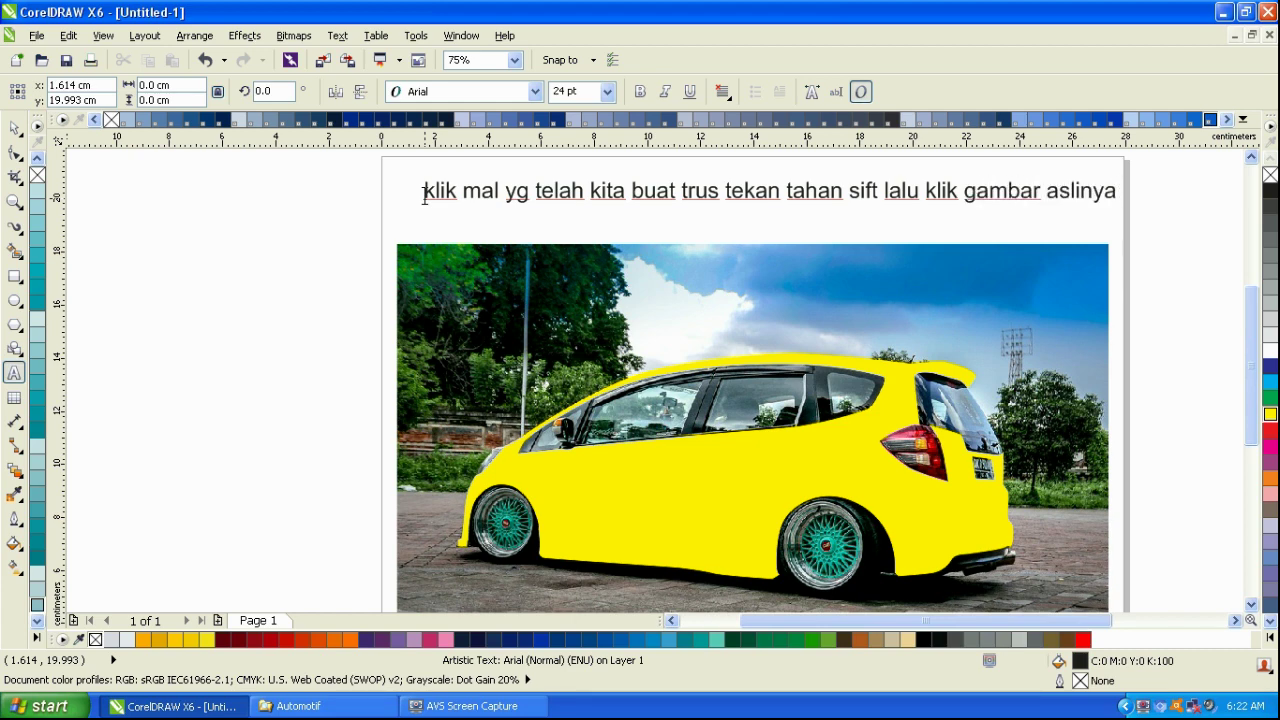
# - Erase the whole selection-instruction note from above the photo
pyautogui.press('BackSpace')
pyautogui.press('BackSpace')
pyautogui.press('BackSpace')
pyautogui.press('BackSpace')
pyautogui.press('BackSpace')
pyautogui.press('BackSpace')
pyautogui.press('BackSpace')
pyautogui.press('BackSpace')
pyautogui.press('BackSpace')
pyautogui.press('BackSpace')
pyautogui.press('BackSpace')
pyautogui.press('BackSpace')
pyautogui.press('BackSpace')
pyautogui.press('BackSpace')
pyautogui.press('BackSpace')
pyautogui.press('BackSpace')
pyautogui.press('BackSpace')
pyautogui.press('BackSpace')
pyautogui.press('BackSpace')
pyautogui.press('BackSpace')
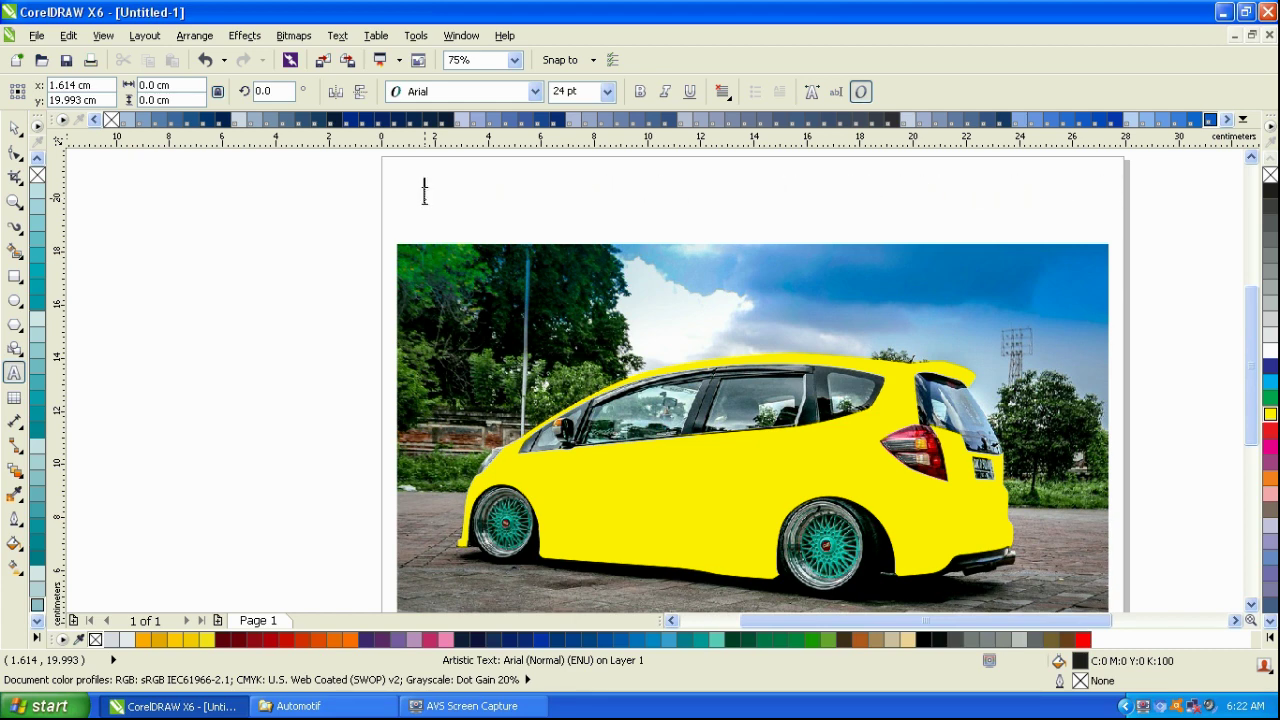
# - Intersect the yellow body shape with the car photo
pyautogui.doubleClick(14, 127)
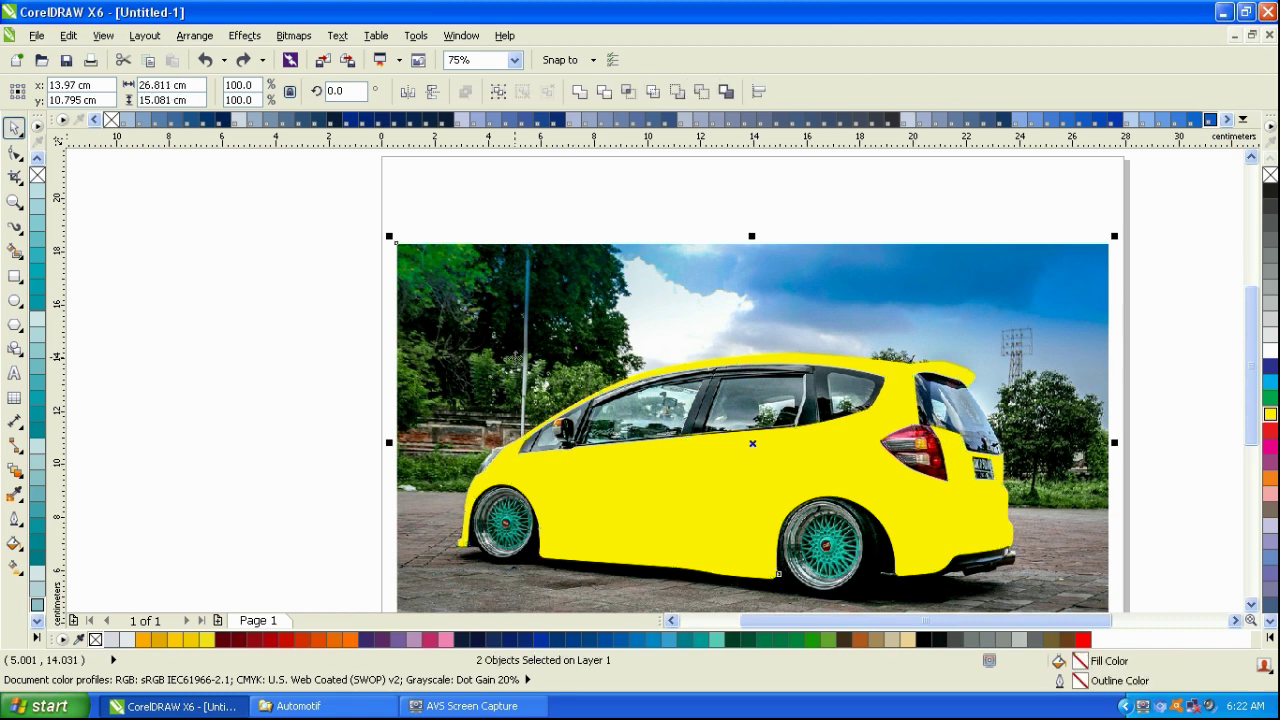
pyautogui.click(629, 93)
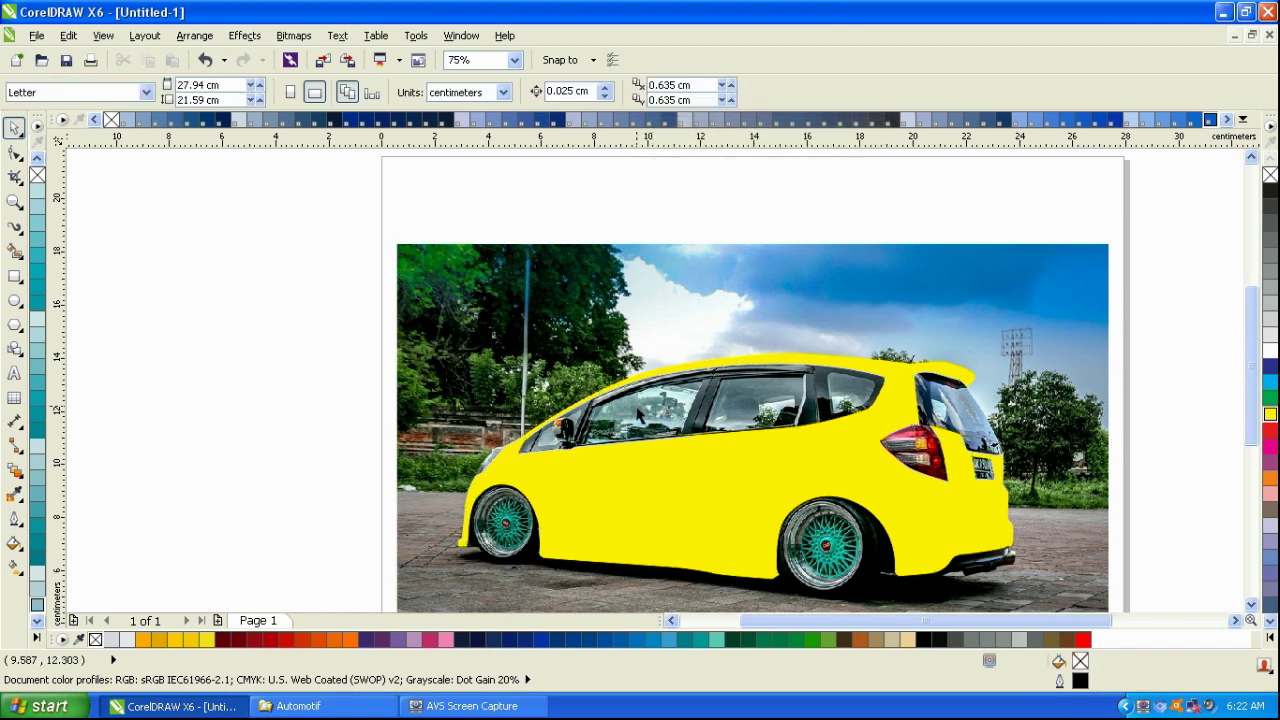
# - Move the yellow body shape off the car and undo the move
pyautogui.click(620, 482)
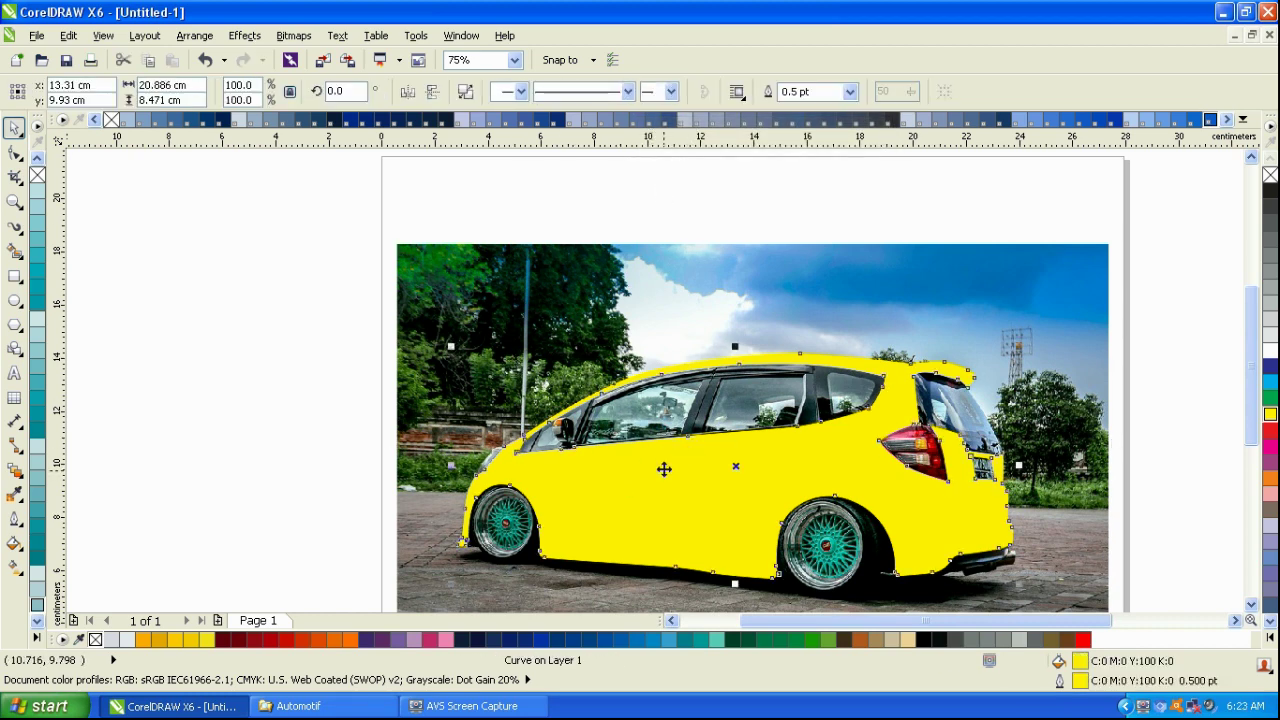
pyautogui.moveTo(664, 469); pyautogui.dragTo(272, 434)
pyautogui.hotkey('ctrl', 'z')
# - Write the two-line note "setelah kita intersec ki lanjut pada pemotongan bodi asli / dengan men treem gambar yang asli" above the photo
pyautogui.click(14, 373)
pyautogui.click(452, 211)
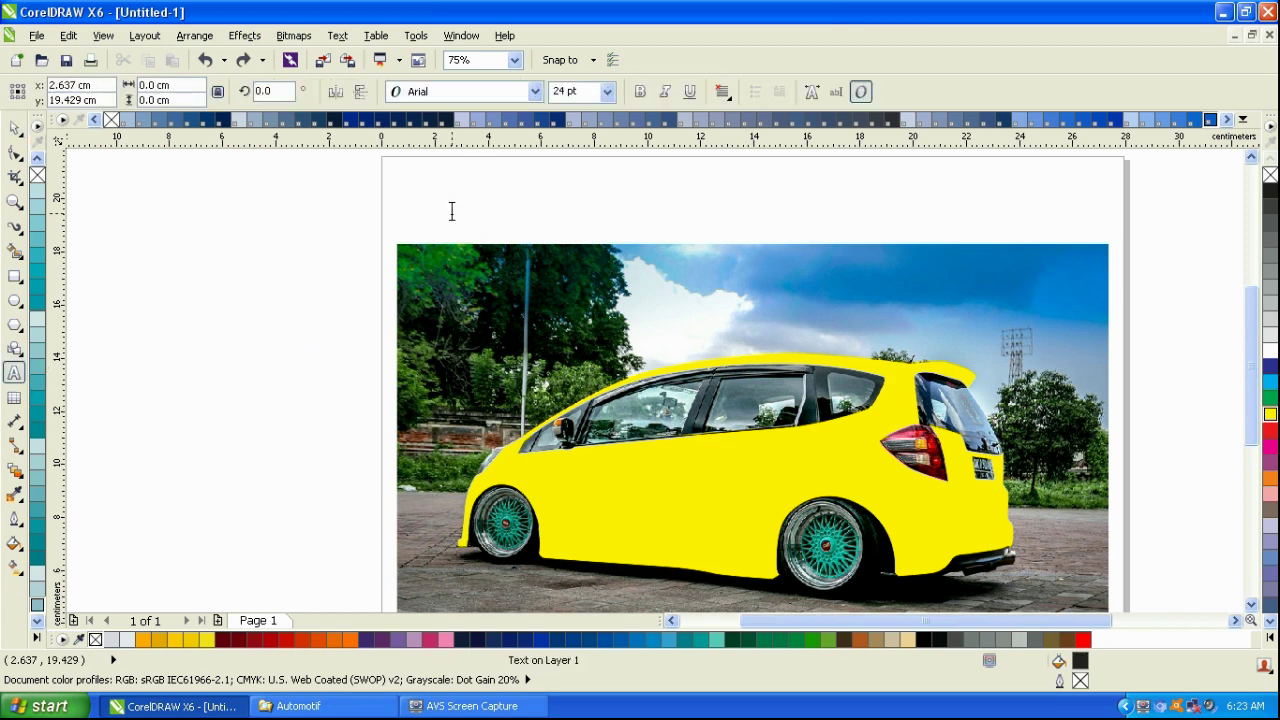
pyautogui.click(451, 211)
pyautogui.write('setelah k')
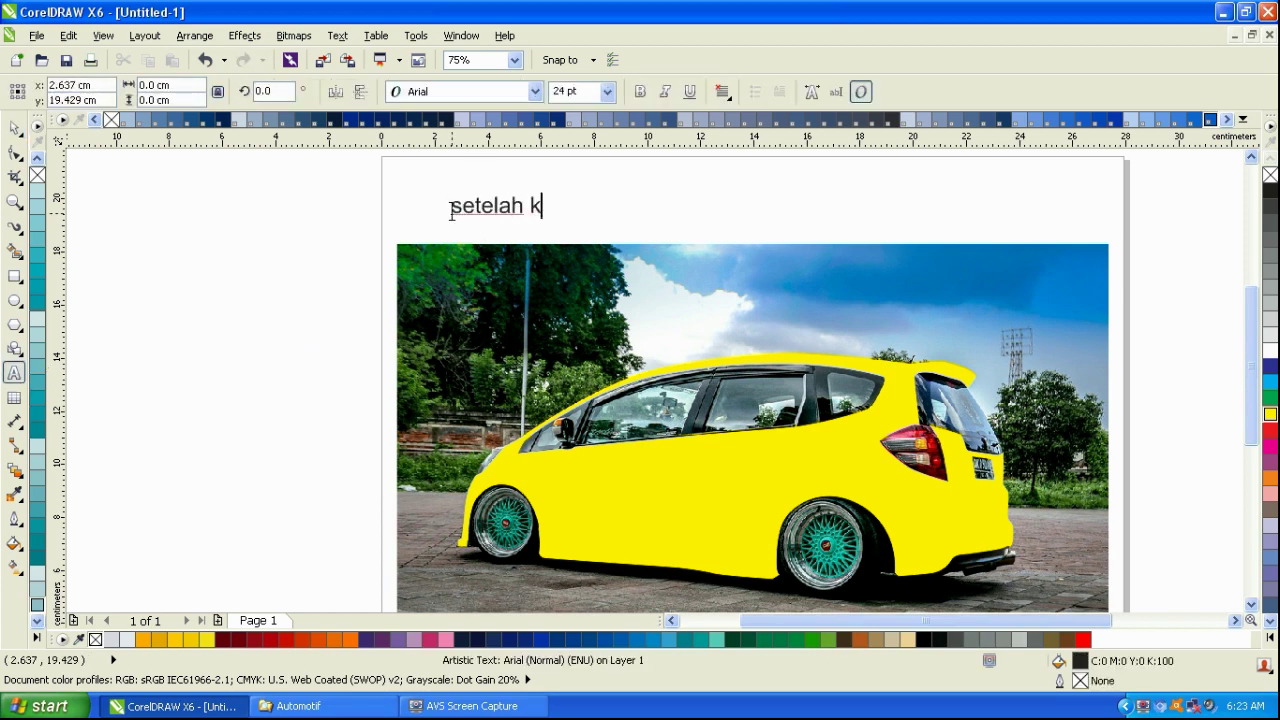
pyautogui.write('ita intersec')
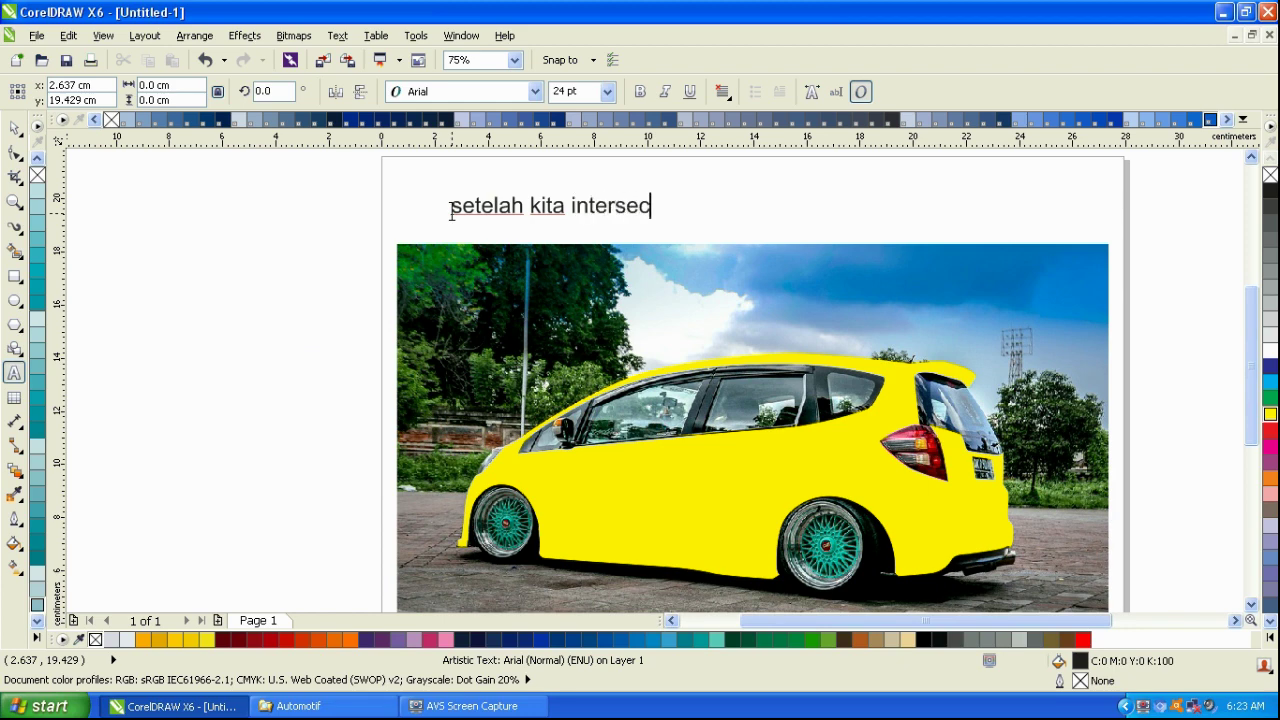
pyautogui.write(' ki lanju')
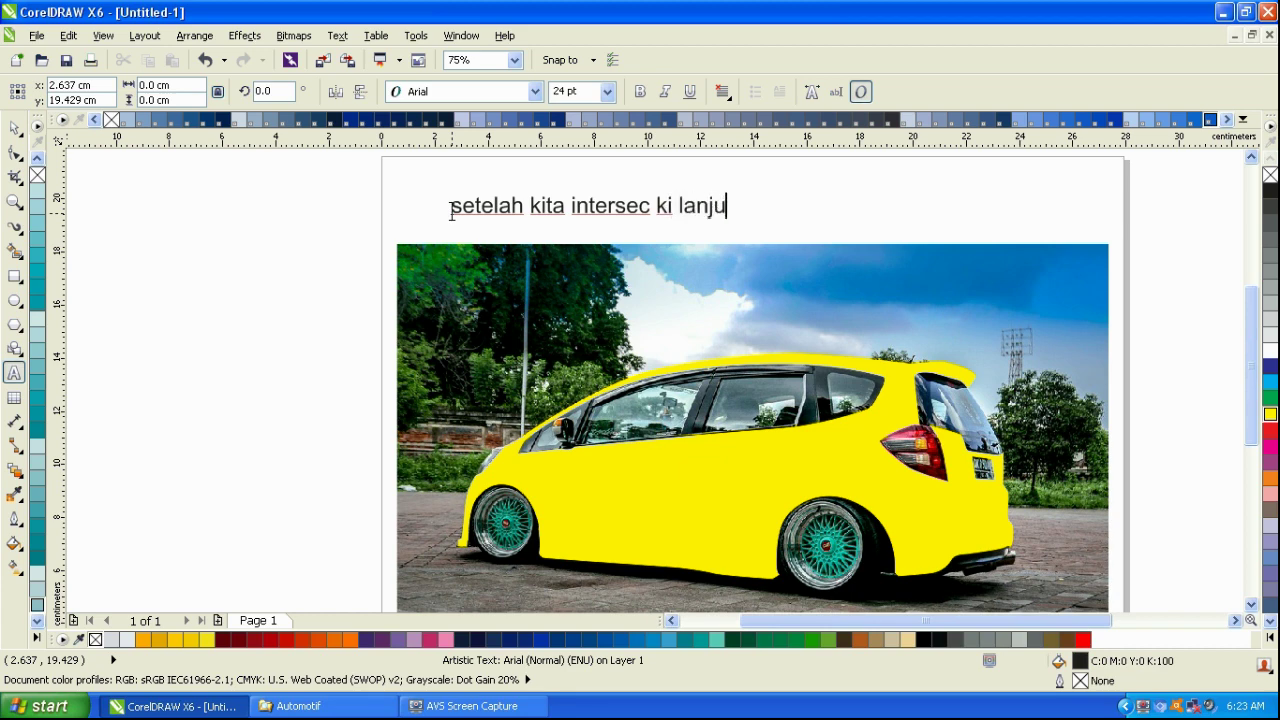
pyautogui.write('t pada pemoton')
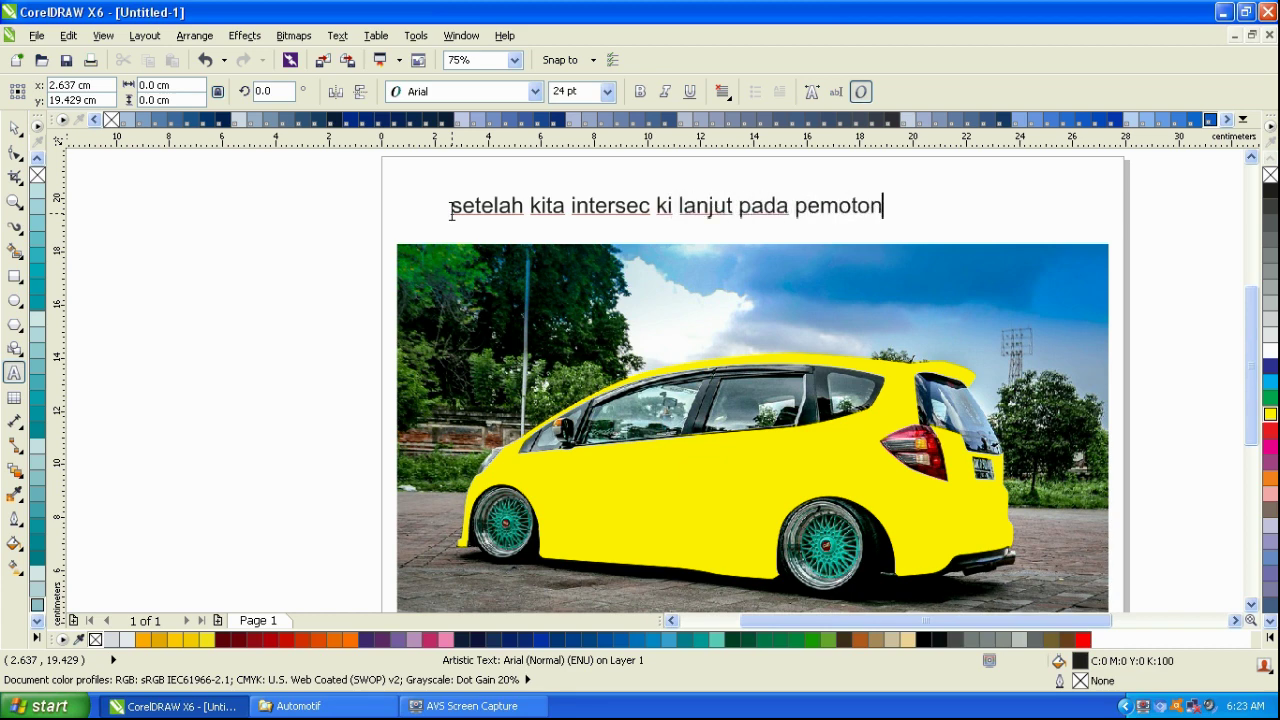
pyautogui.write('gan bod')
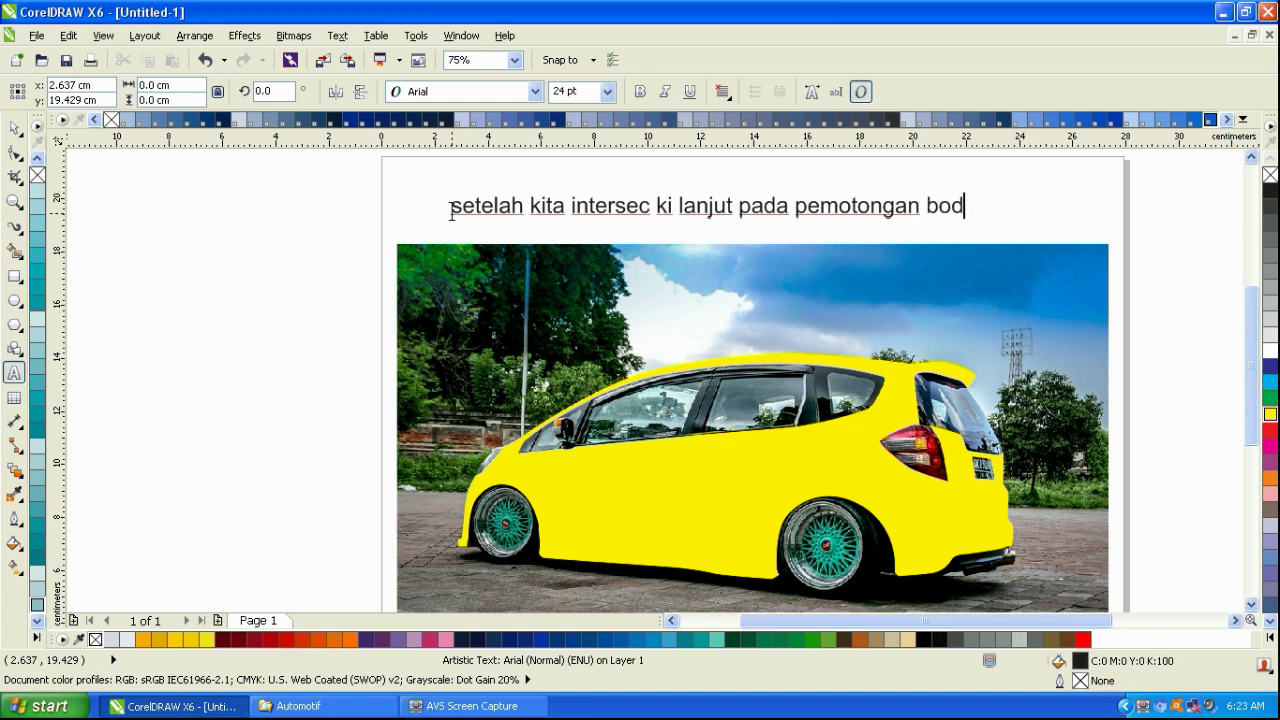
pyautogui.write('i asli')
pyautogui.press('Return')
pyautogui.write('dengan')
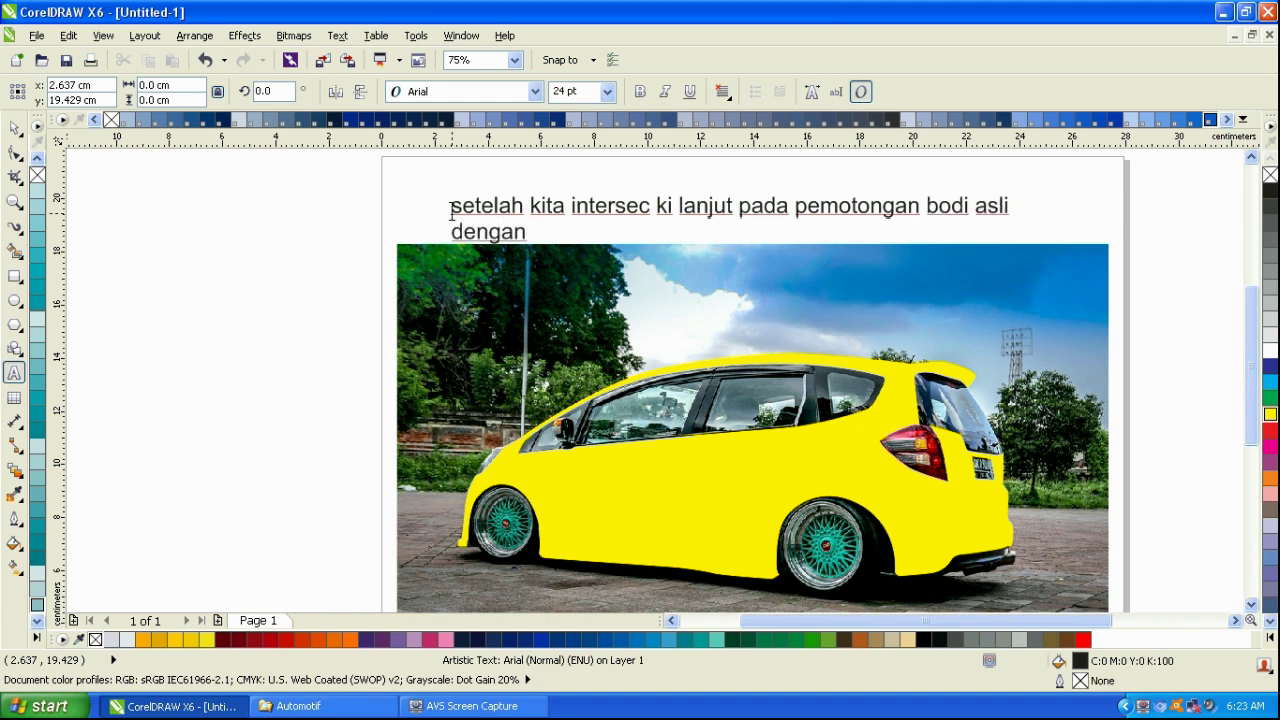
pyautogui.write(' men treem g')
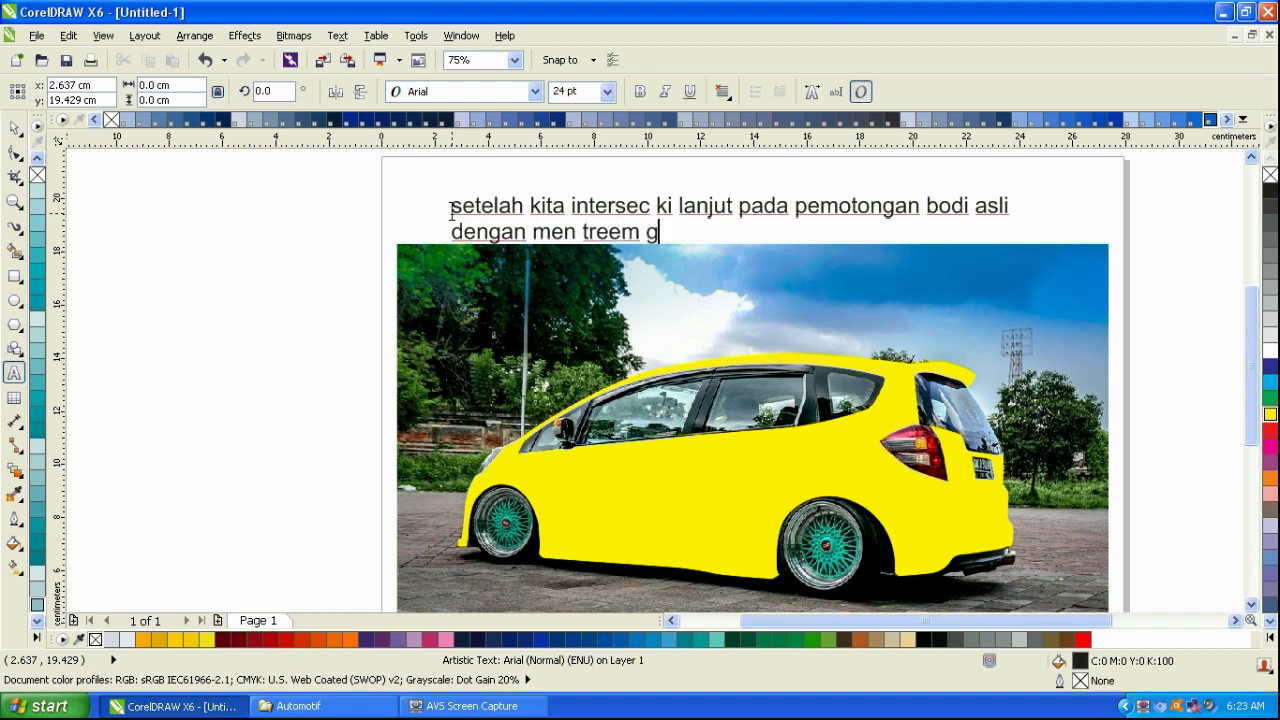
pyautogui.write('ambar ya')
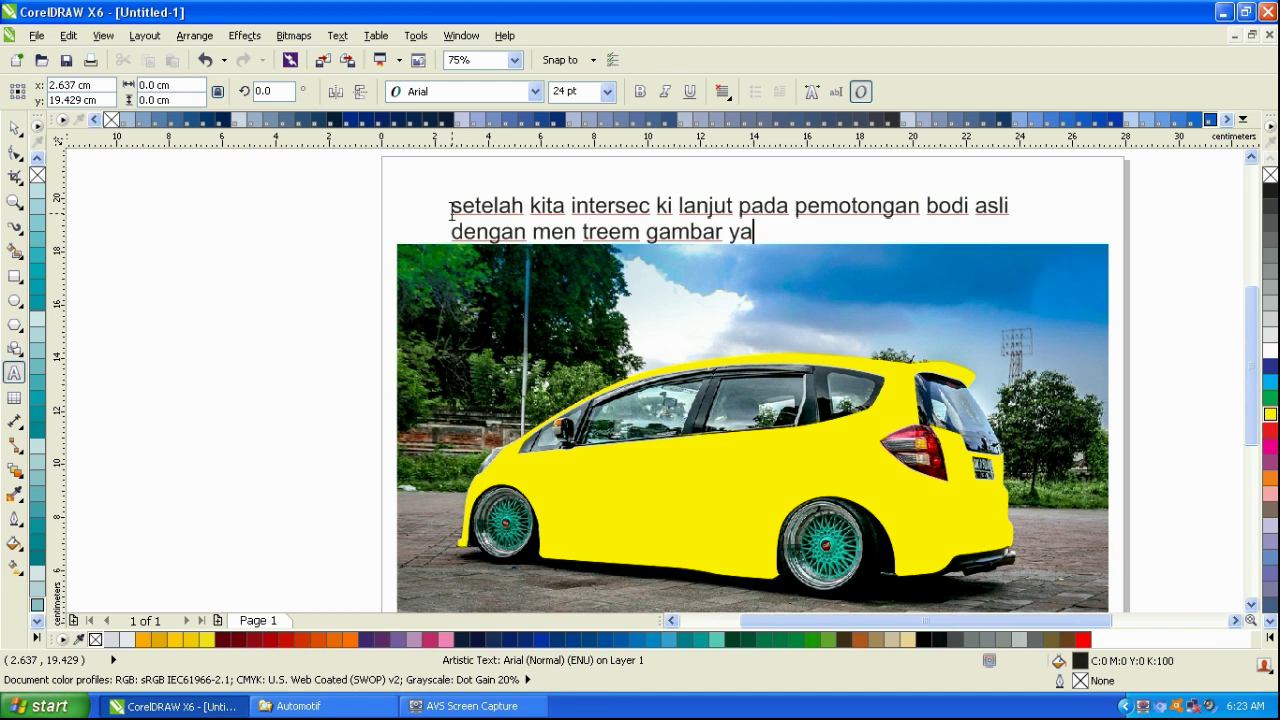
pyautogui.write('ng asli')
# - Correct "ki" to "kita" and "intersec" to "intersect" in the note, and shift the note slightly away from the photo
pyautogui.click(673, 206)
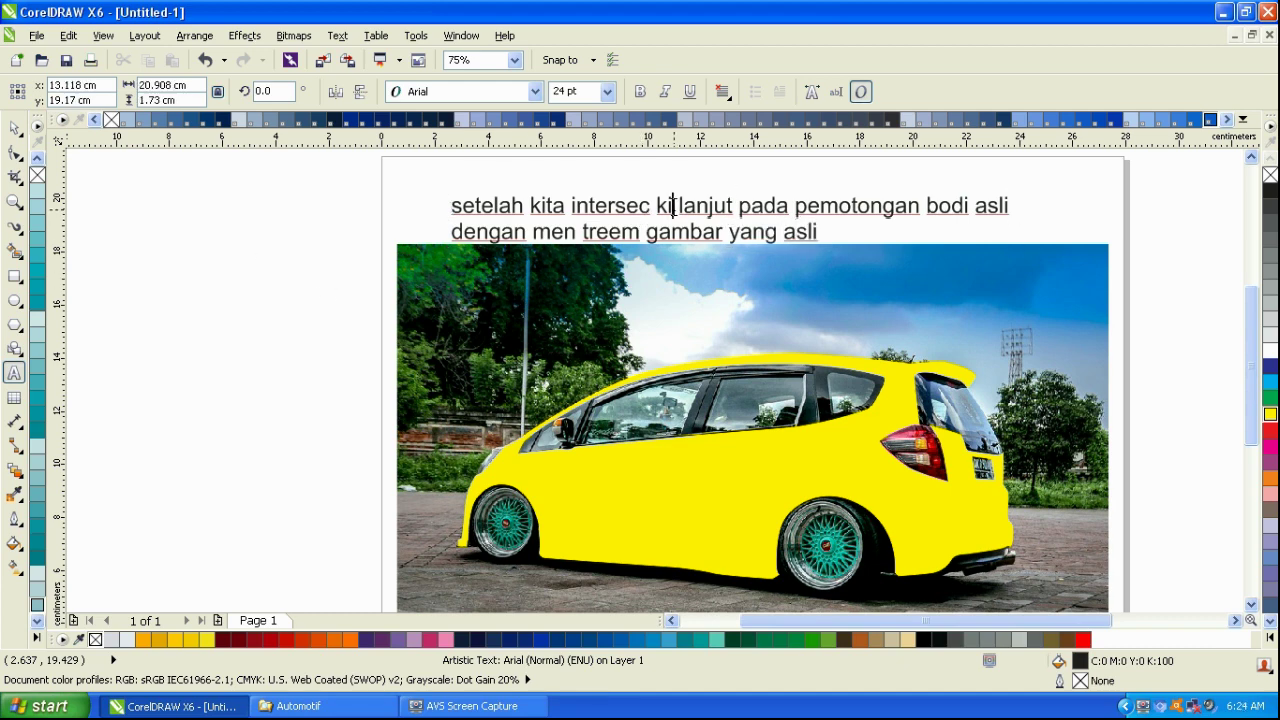
pyautogui.write('ta')
pyautogui.click(651, 205)
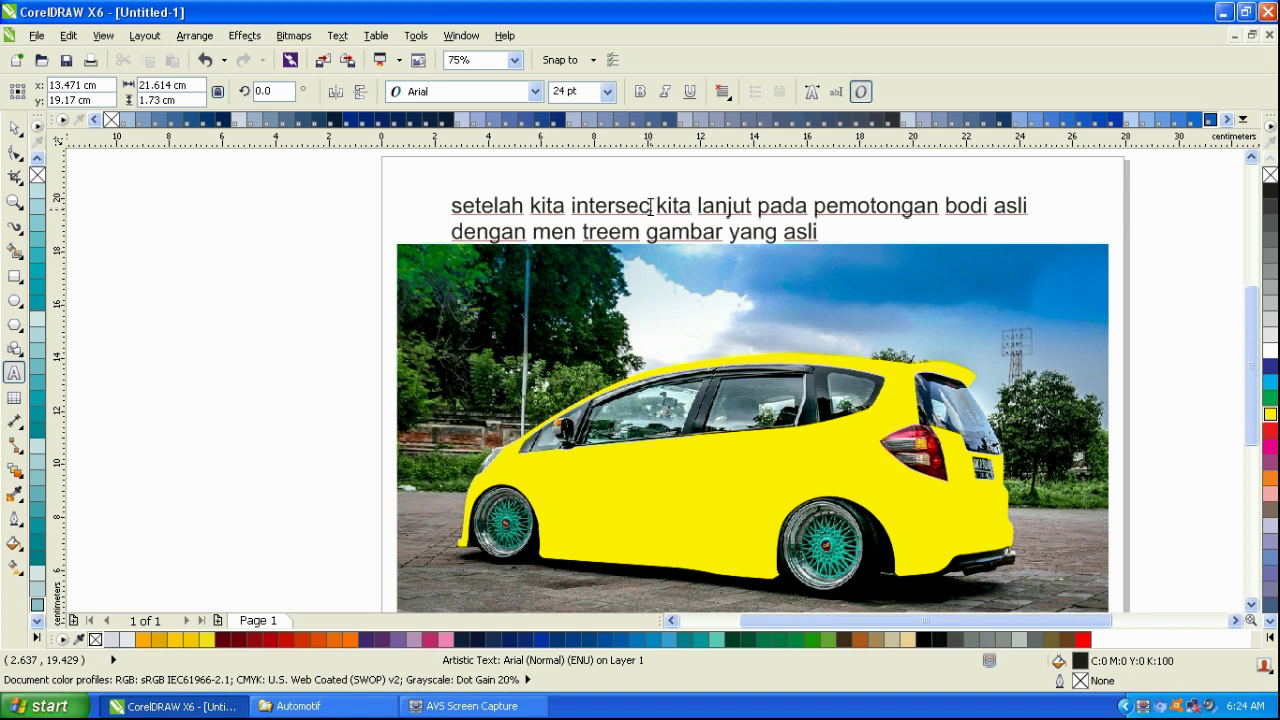
pyautogui.write('t')
pyautogui.click(14, 127)
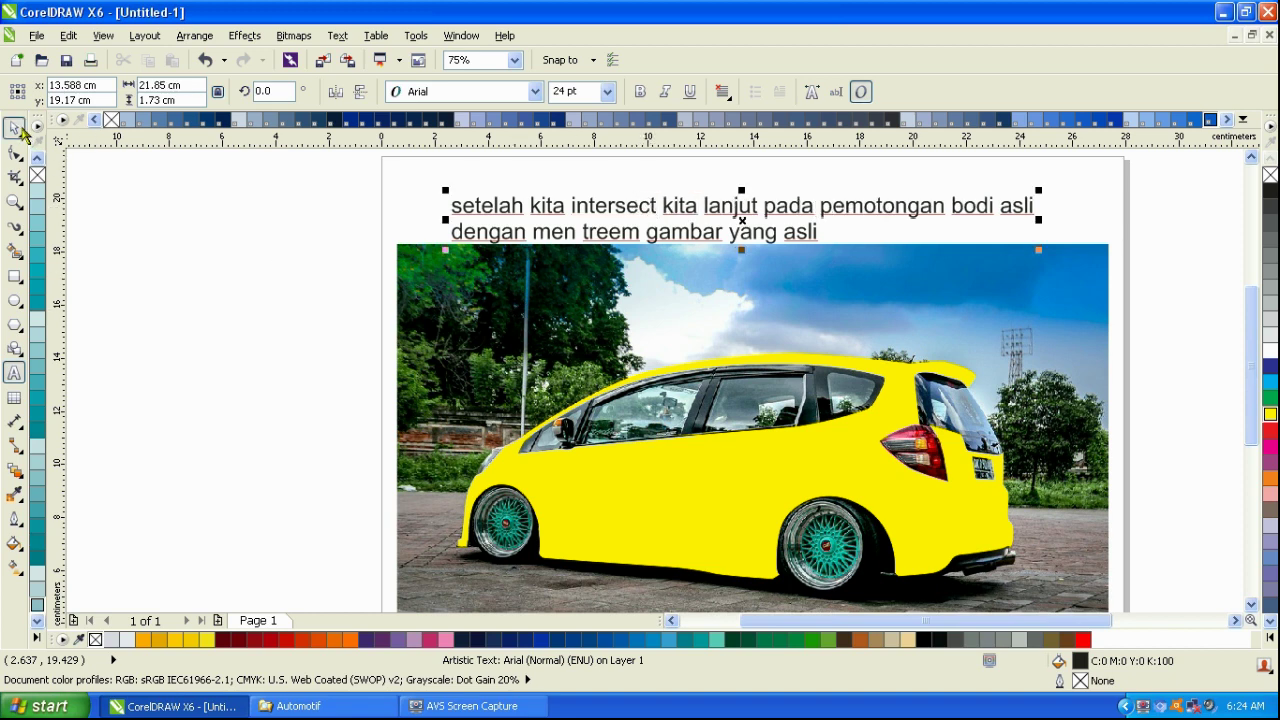
pyautogui.click(308, 197)
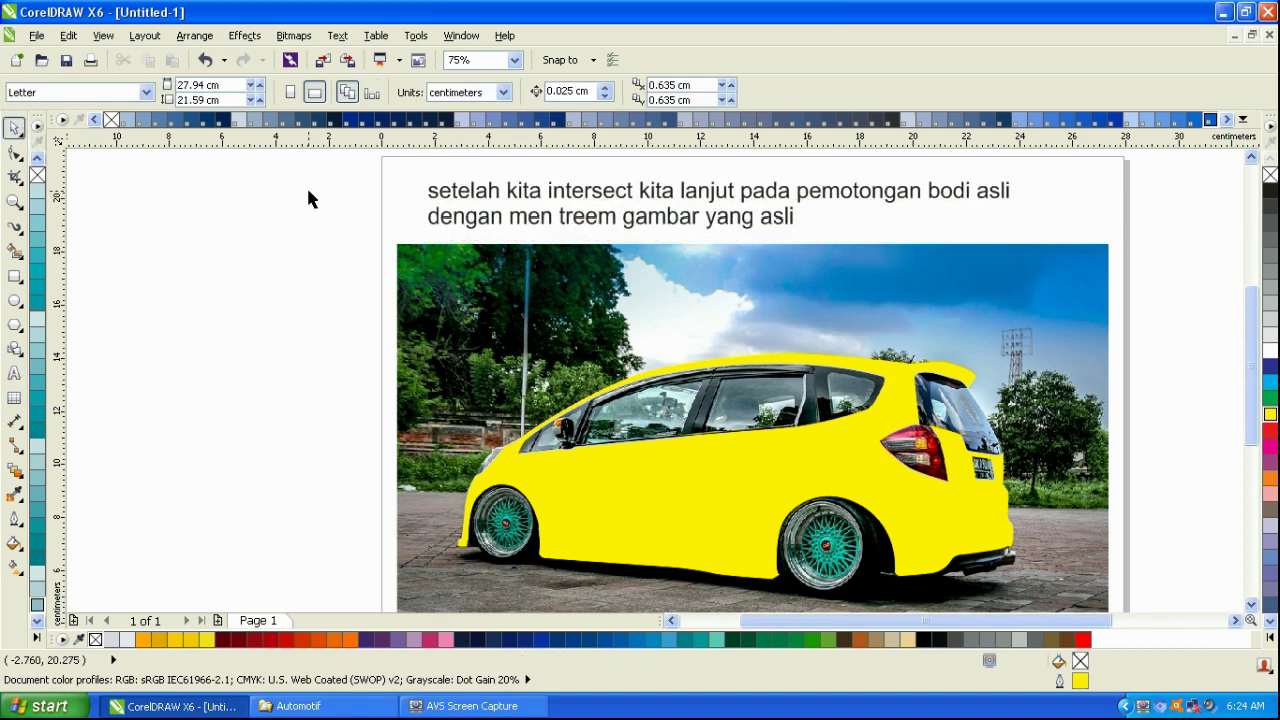
# - Delete the two-line note about trimming the original picture
pyautogui.click(486, 222)
pyautogui.press('Delete')
# - Trim the car photo with the yellow body shape and deselect everything
pyautogui.click(645, 463)
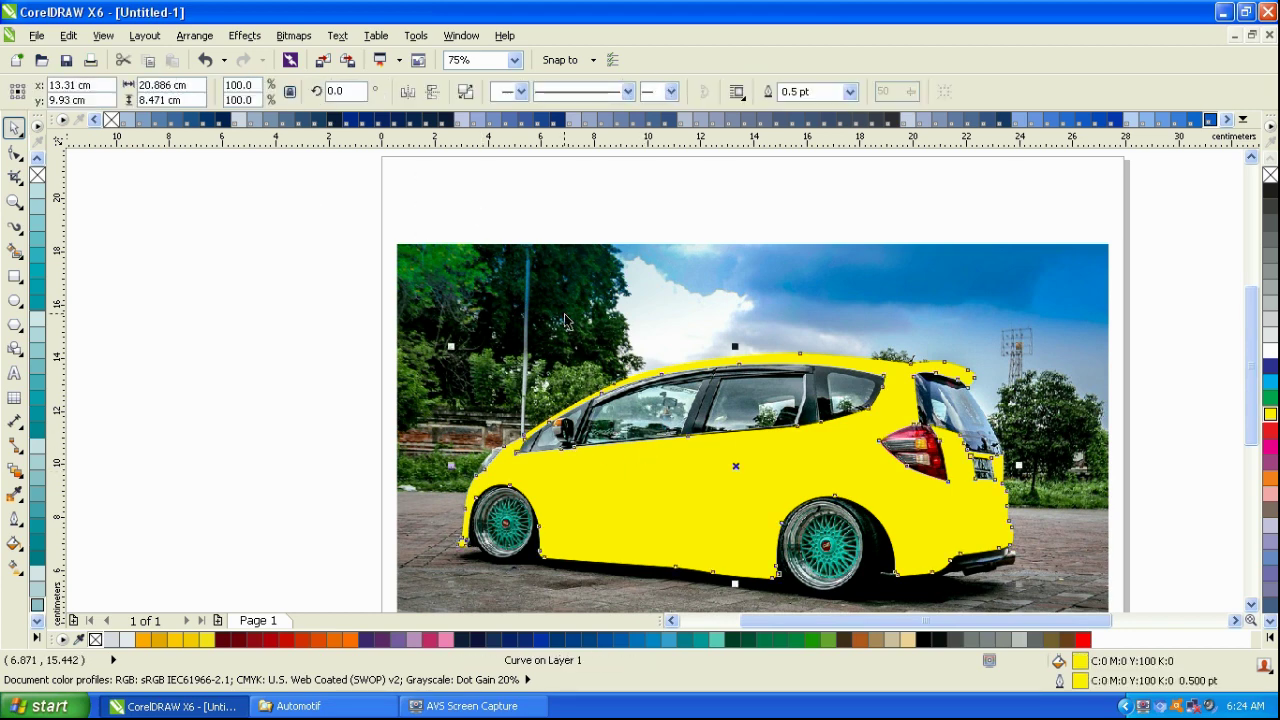
pyautogui.keyDown('shift'); pyautogui.click(564, 319); pyautogui.keyUp('shift')
pyautogui.click(604, 94)
pyautogui.click(634, 197)
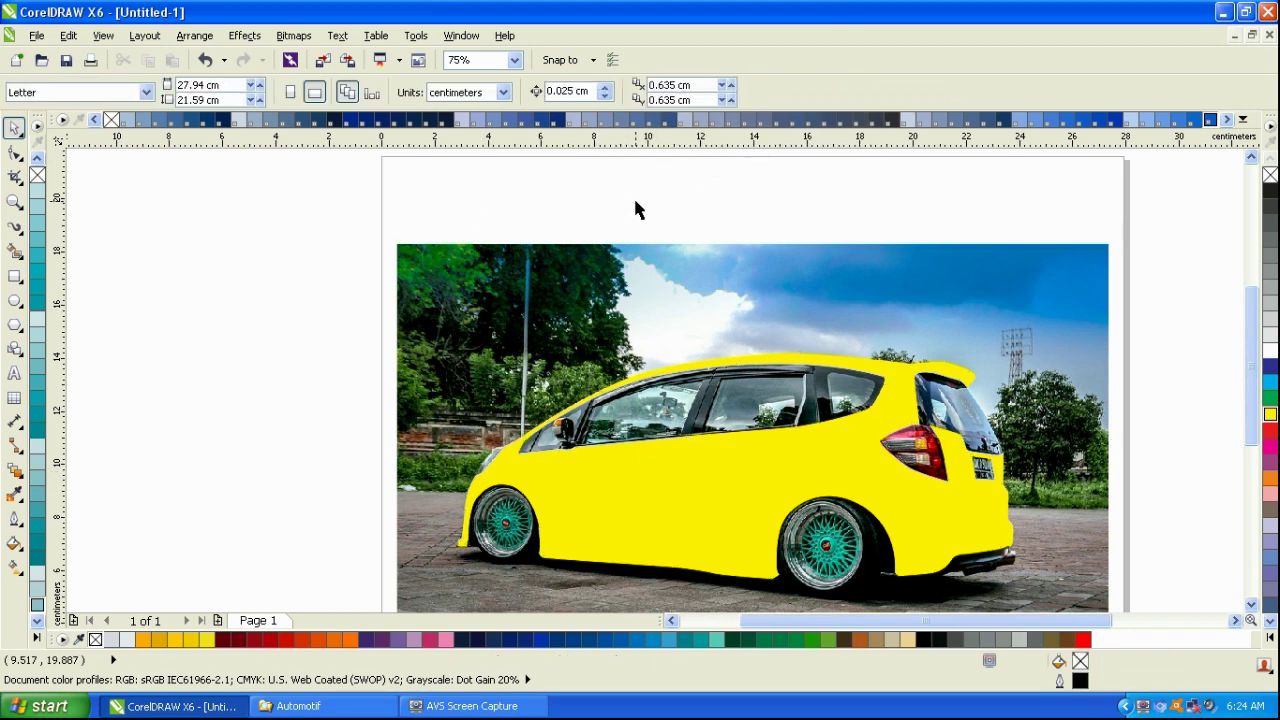
# - Write the two-line note "mall bodi kita letakan di bawah body asli dengan menekan shift / page down" above the photo
pyautogui.scroll(-1, 633, 196)
pyautogui.click(582, 335)
pyautogui.press('F8')
pyautogui.scroll(1, 556, 434)
pyautogui.scroll(-1, 556, 434)
pyautogui.scroll(2, 571, 219)
pyautogui.click(552, 188)
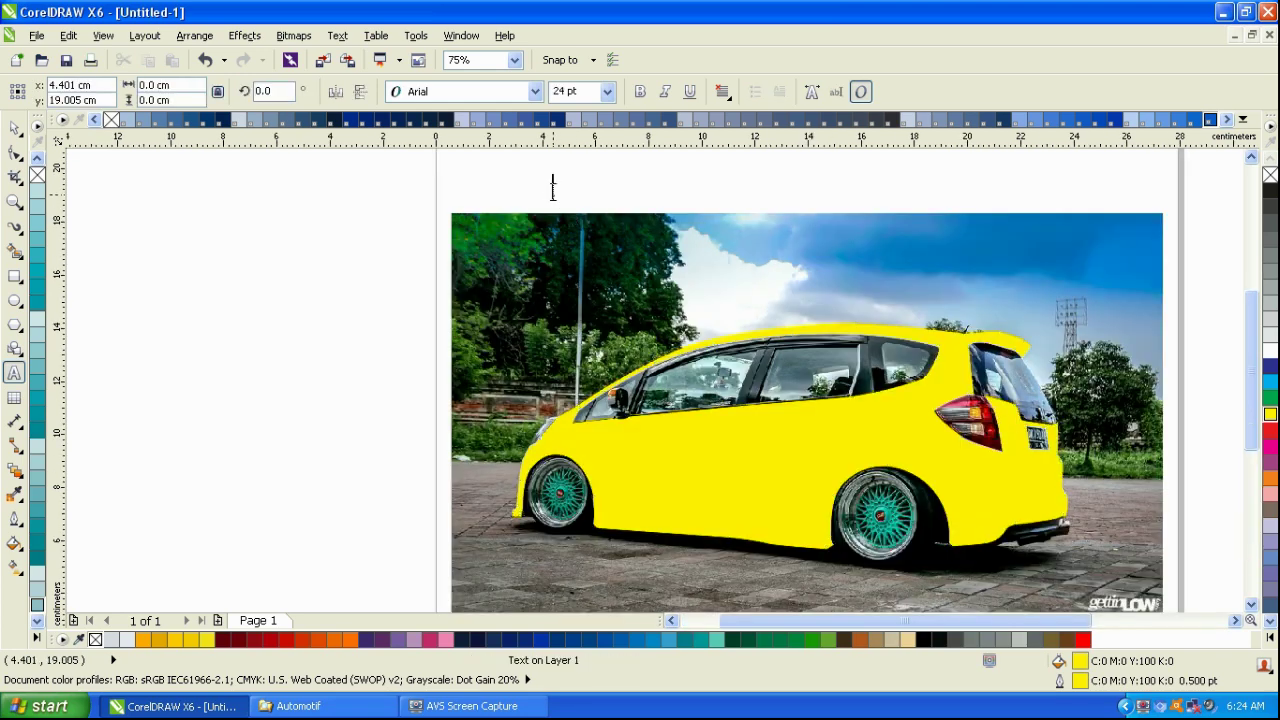
pyautogui.write('mall ')
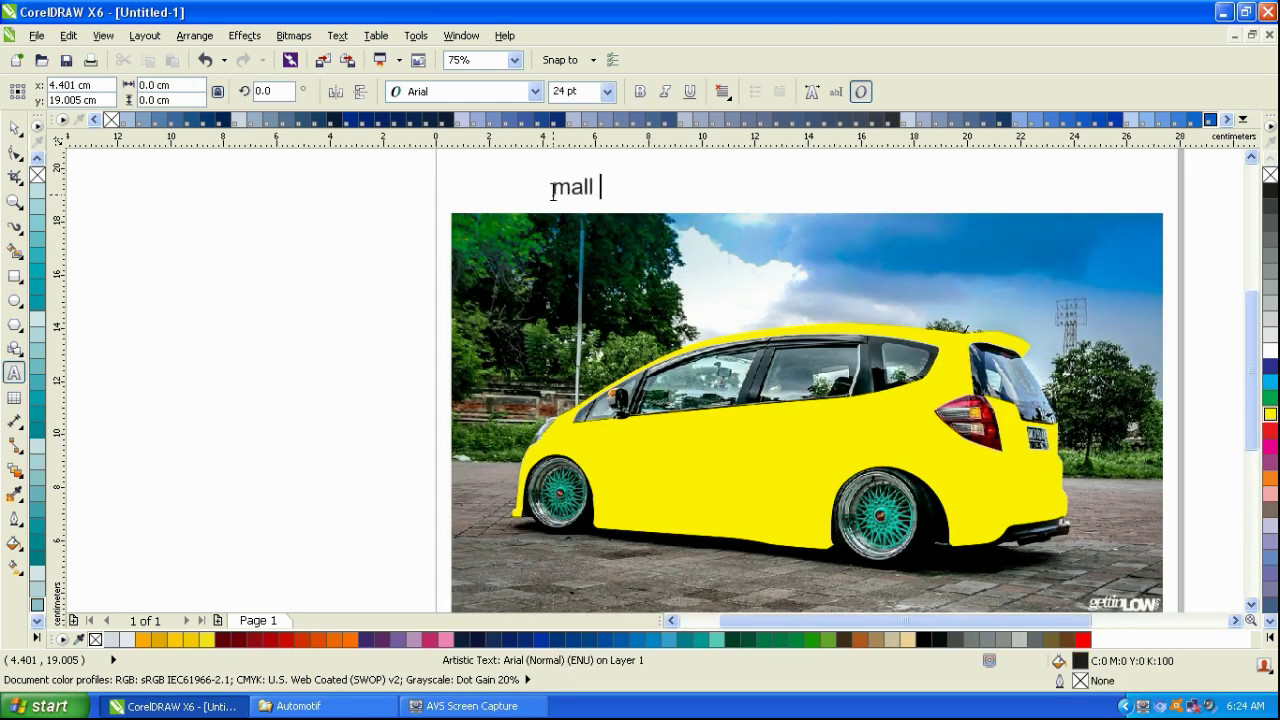
pyautogui.write('bodi kita')
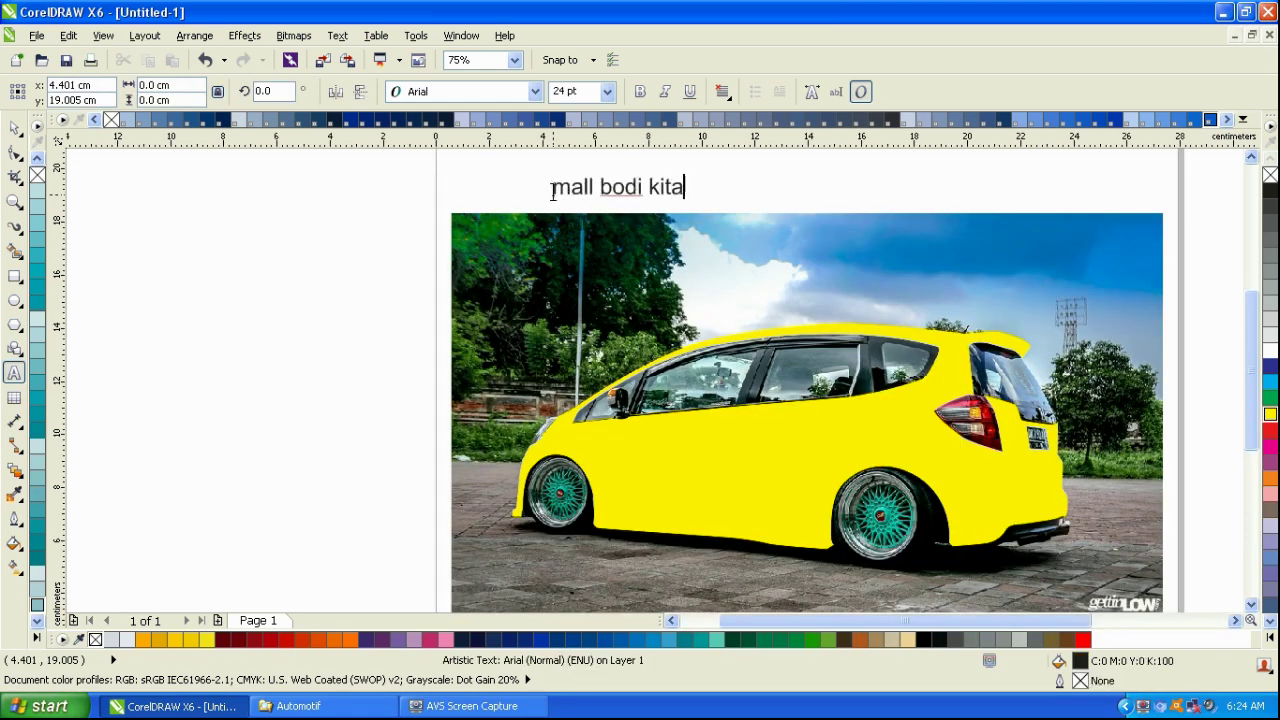
pyautogui.write(' letakan d')
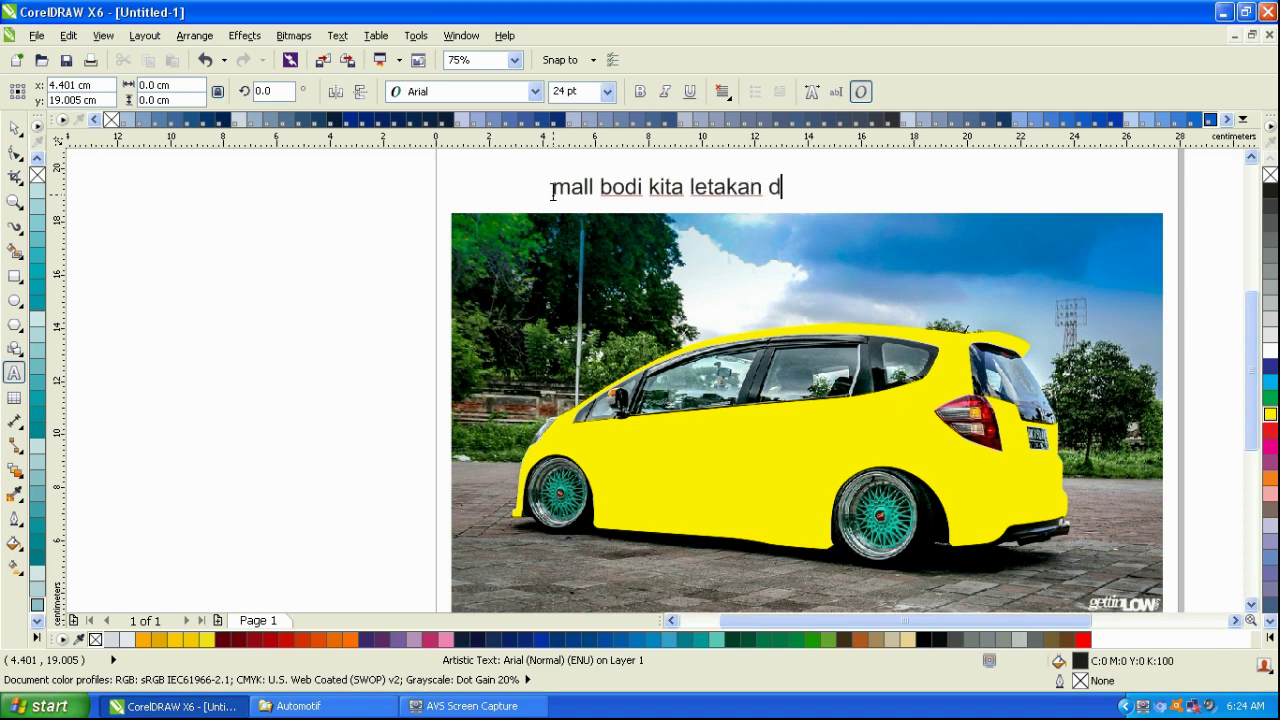
pyautogui.write('i bawah b')
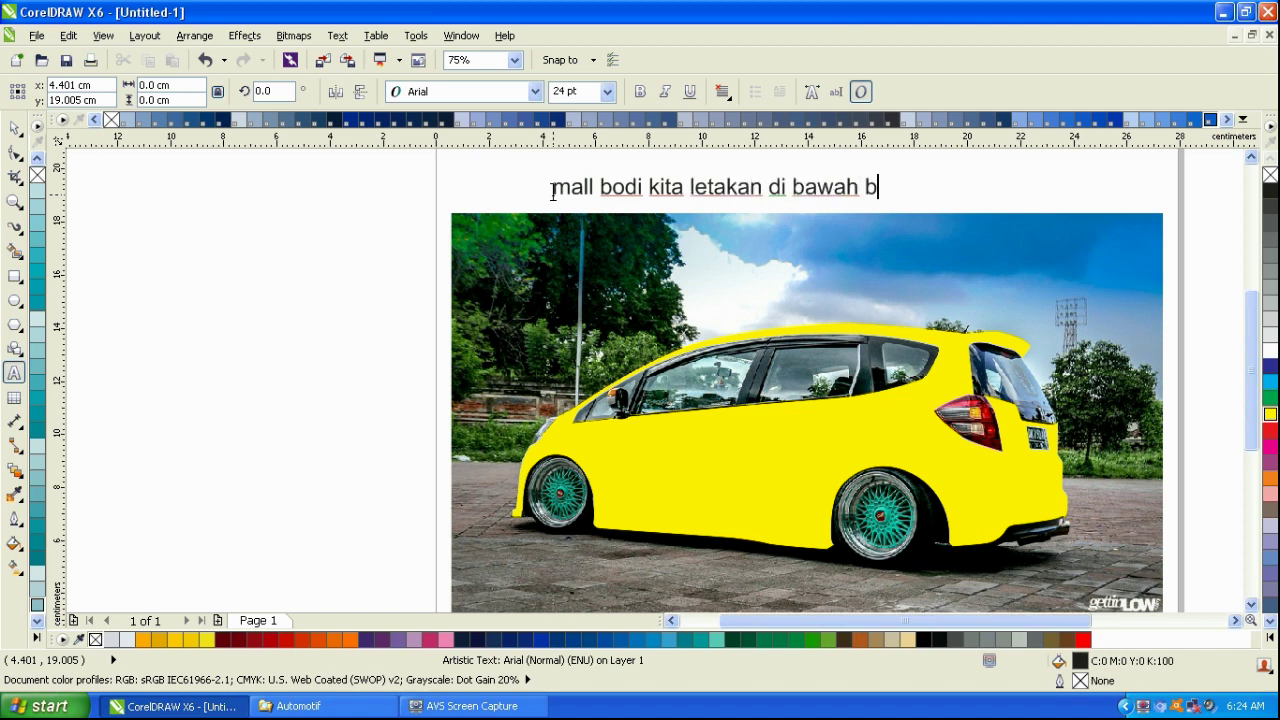
pyautogui.write('ody asli den')
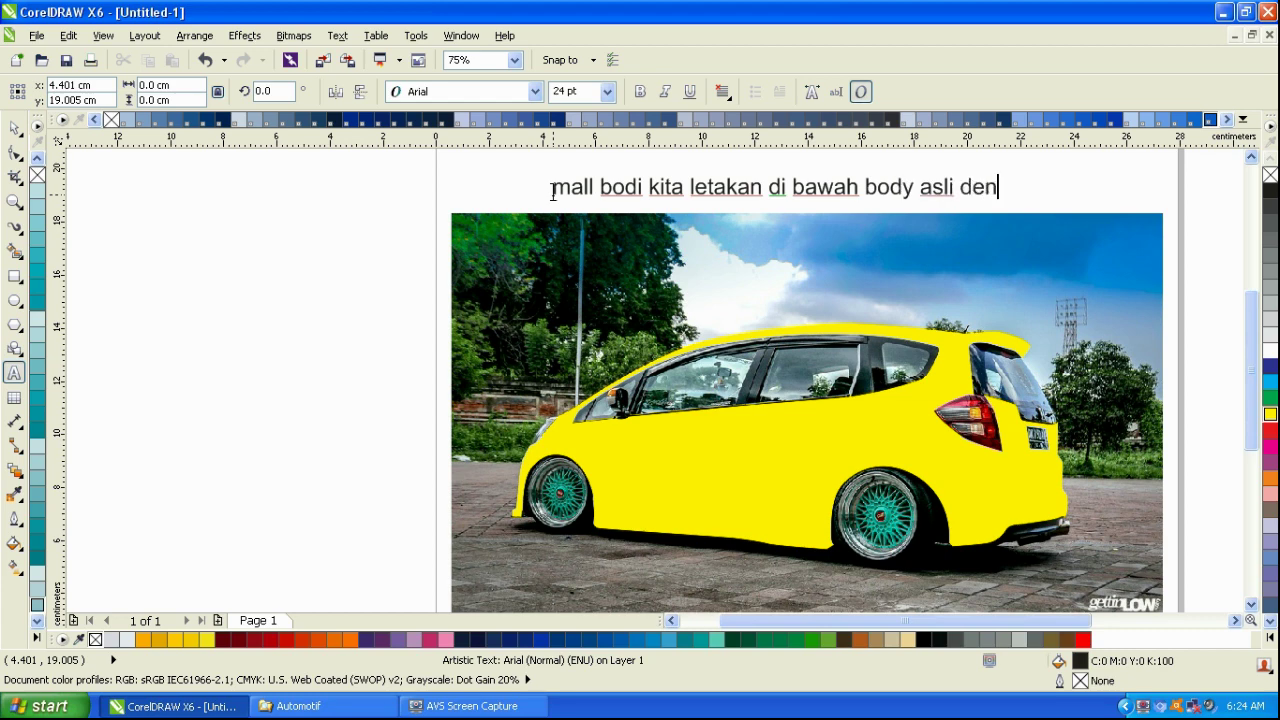
pyautogui.write('gan menekan')
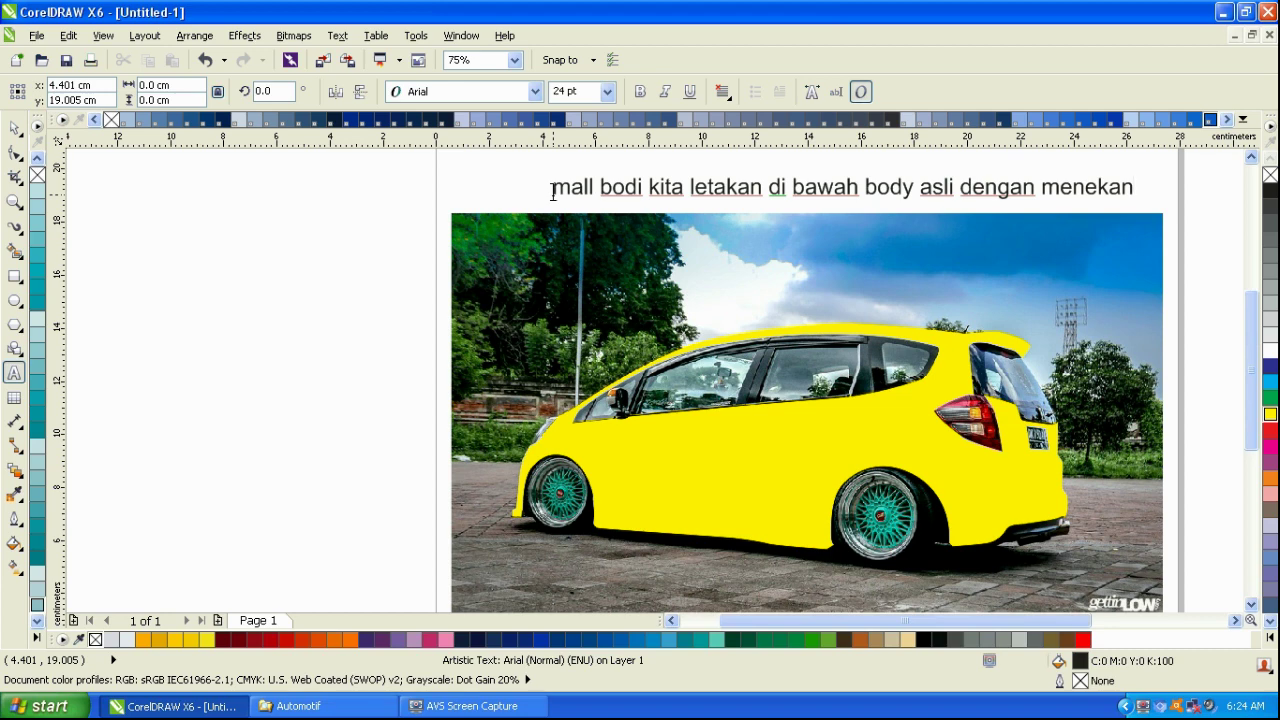
pyautogui.write(' shift')
pyautogui.press('Return')
pyautogui.write('page')
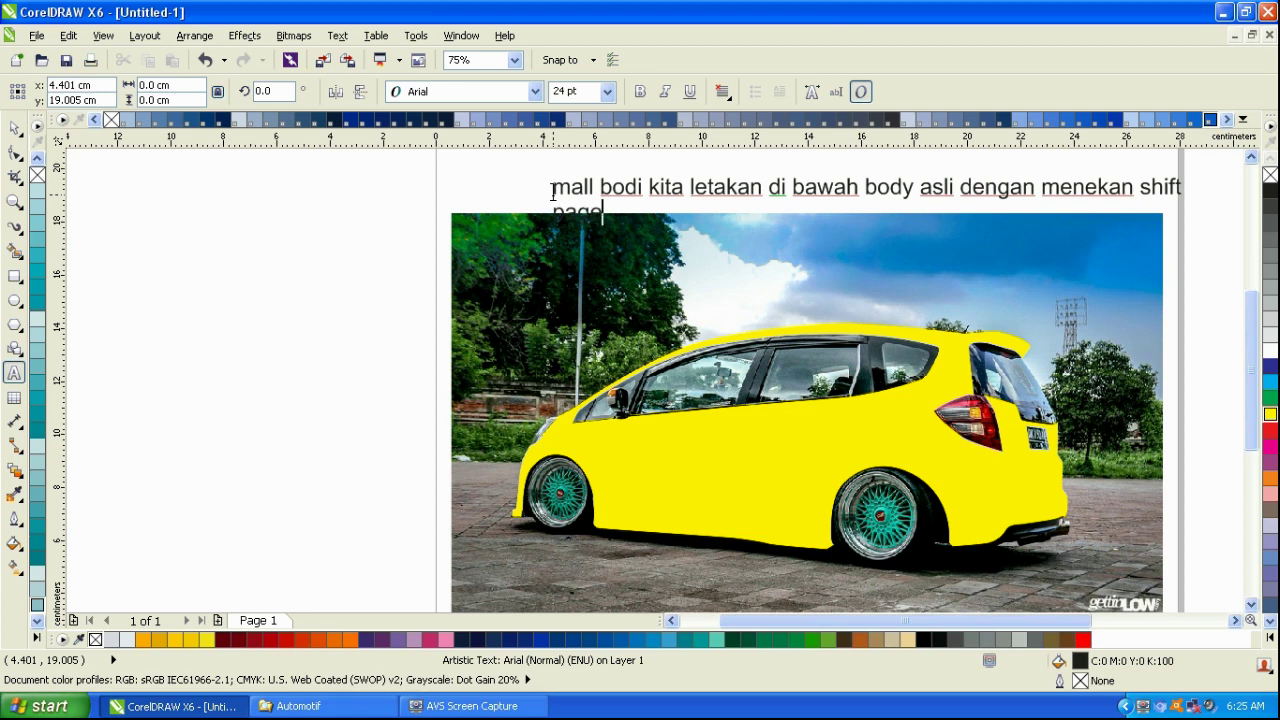
pyautogui.write(' down')
# - Move the two-line note clear of the photo, within the page margin, and deselect it
pyautogui.click(14, 128)
pyautogui.scroll(-1, 400, 247)
pyautogui.moveTo(522, 220); pyautogui.dragTo(483, 206)
pyautogui.click(846, 283)
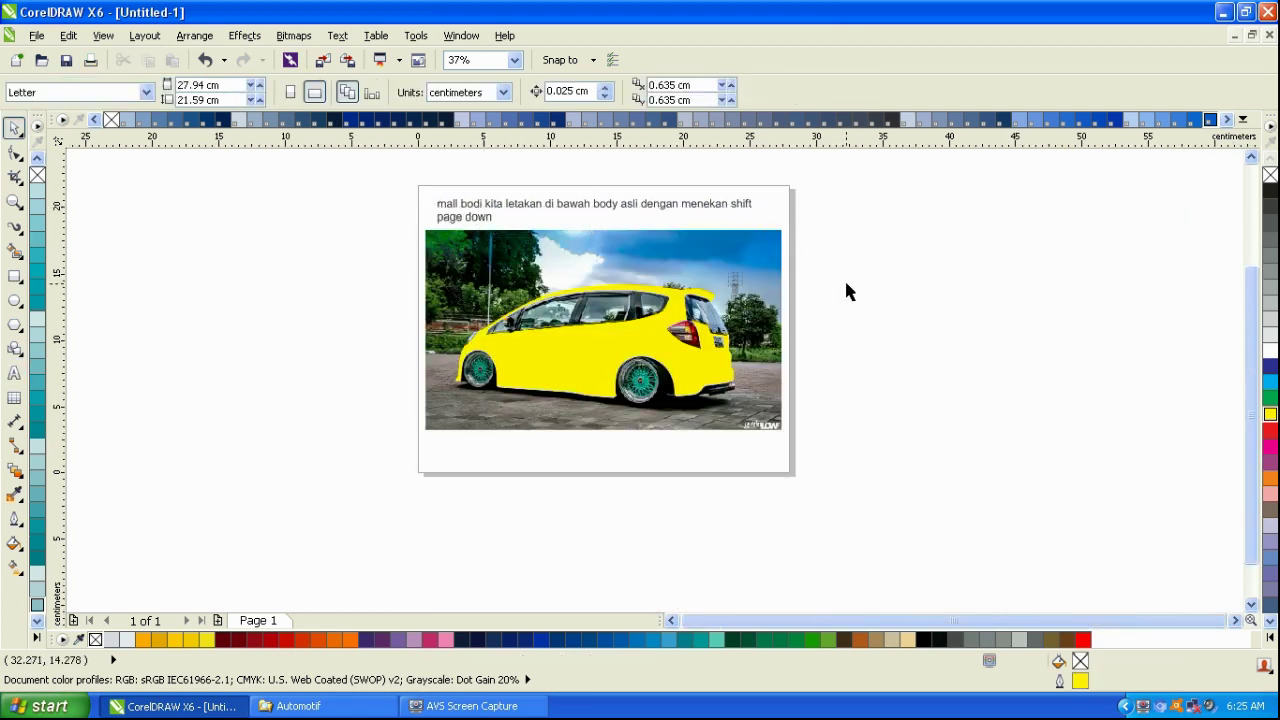
pyautogui.press('F4')
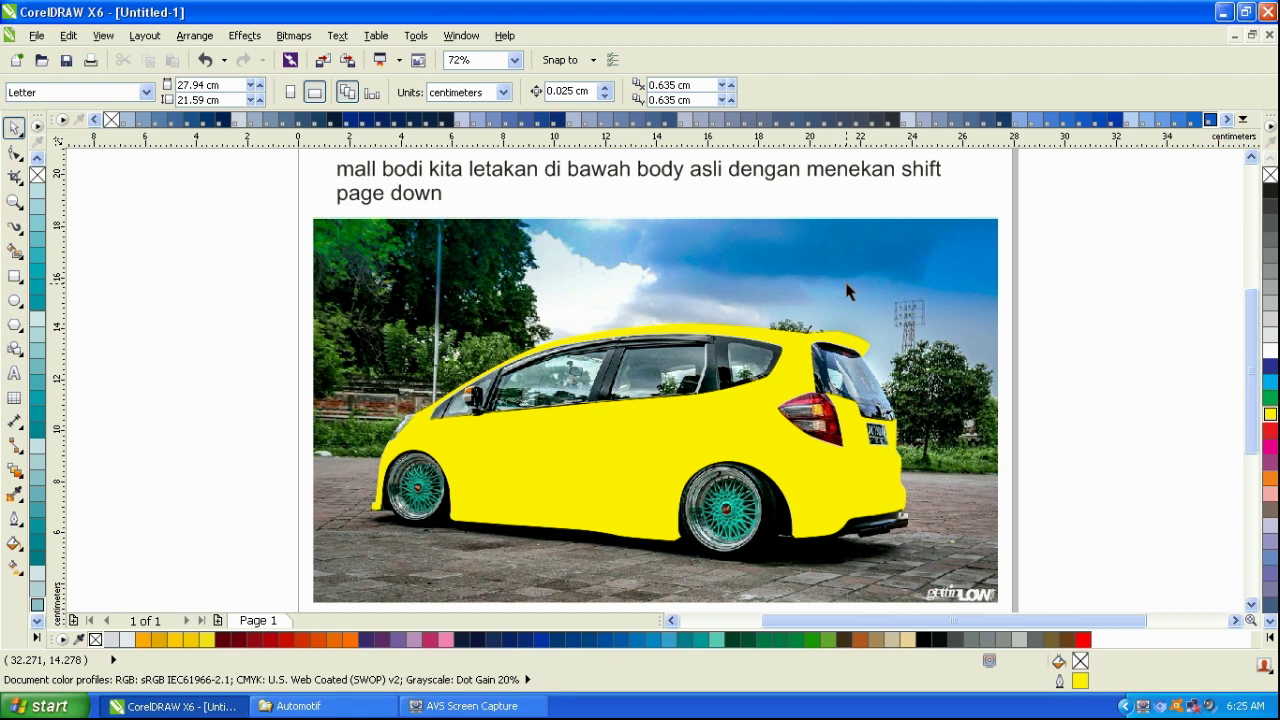
# - Delete the two-line note and send the yellow body shape to the back, beneath the original body
pyautogui.click(640, 177)
pyautogui.press('Delete')
pyautogui.click(640, 428)
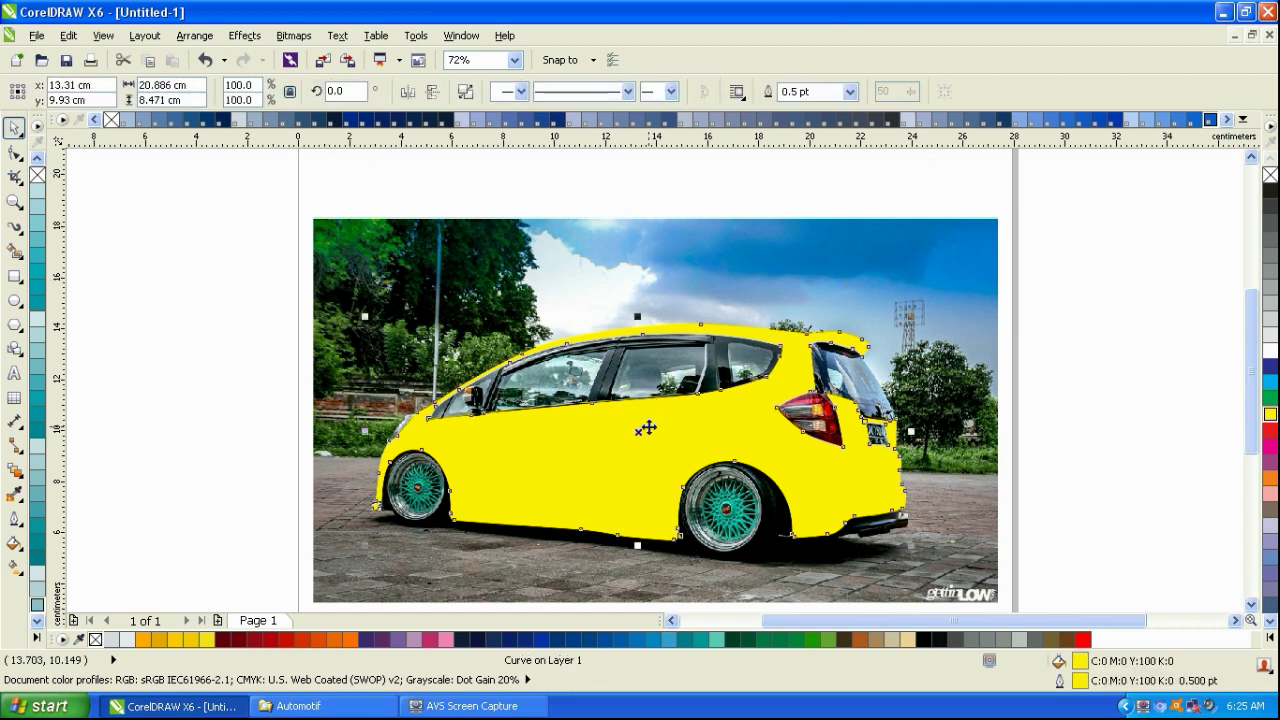
pyautogui.hotkey('shift', 'pagedown')
# - Move the cut-out original car body off the photo into the empty area beside the page
pyautogui.scroll(-2, 645, 428)
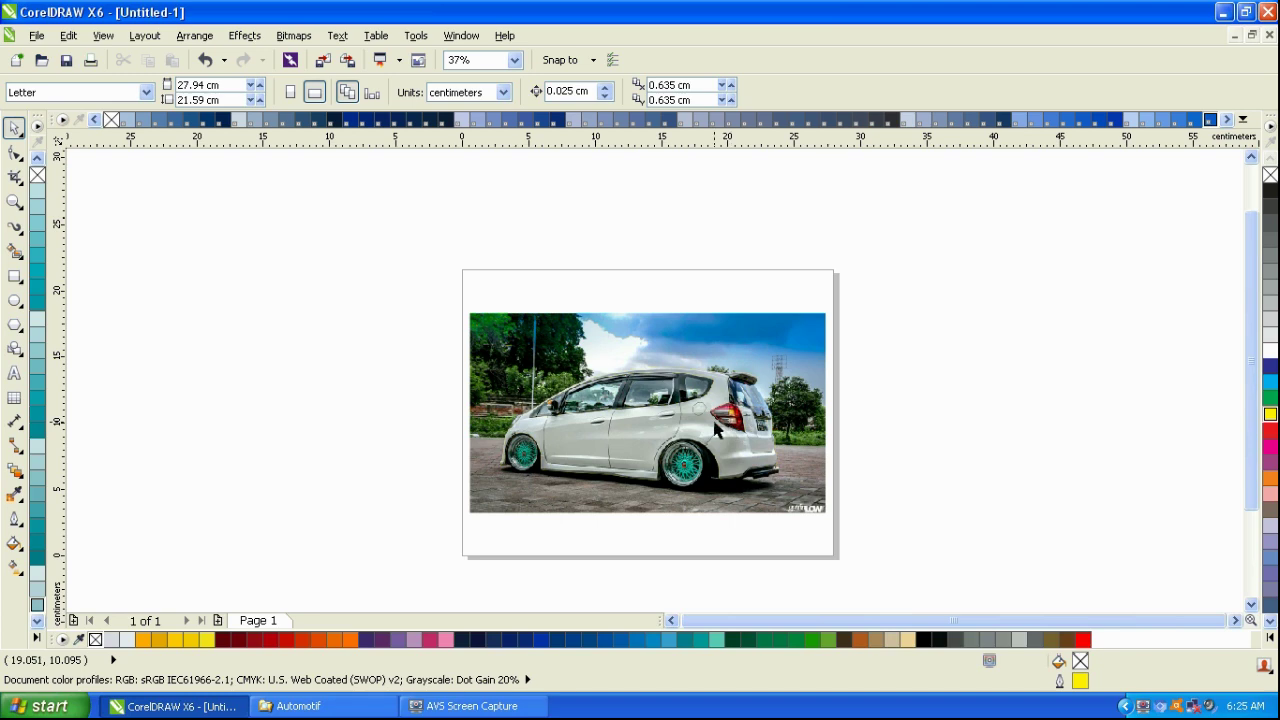
pyautogui.moveTo(502, 411); pyautogui.dragTo(407, 301)
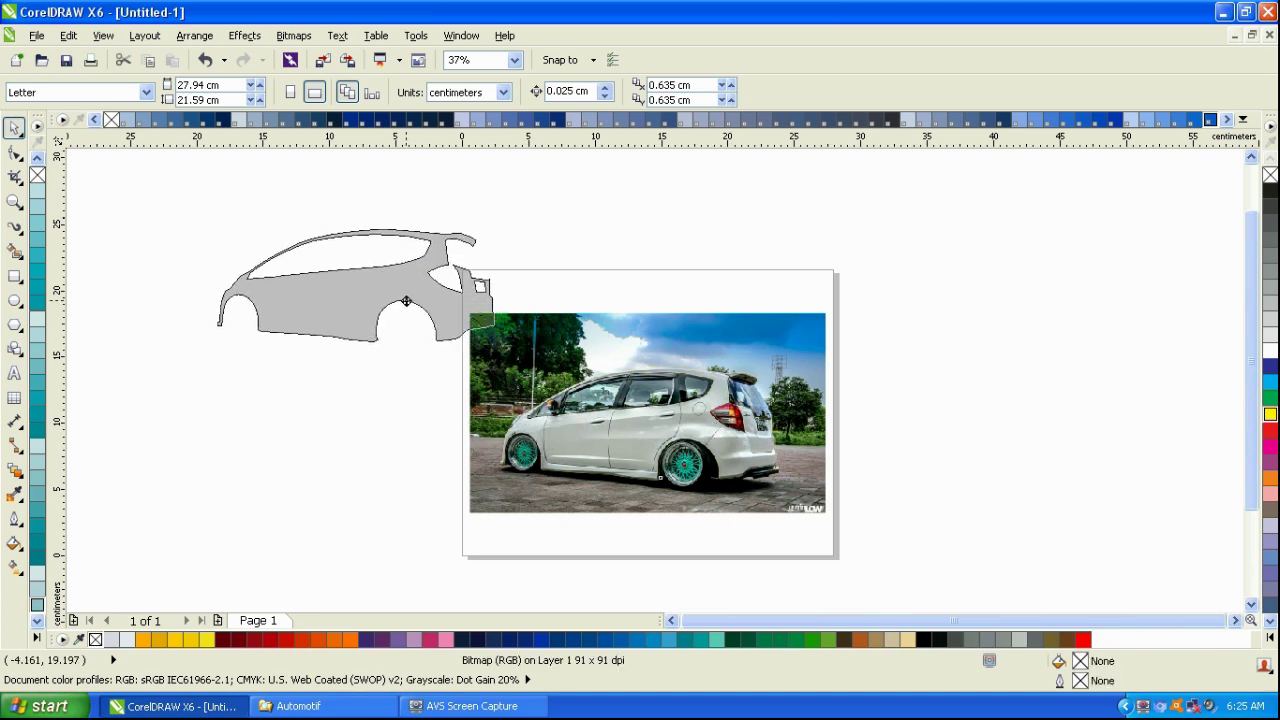
pyautogui.click(620, 427)
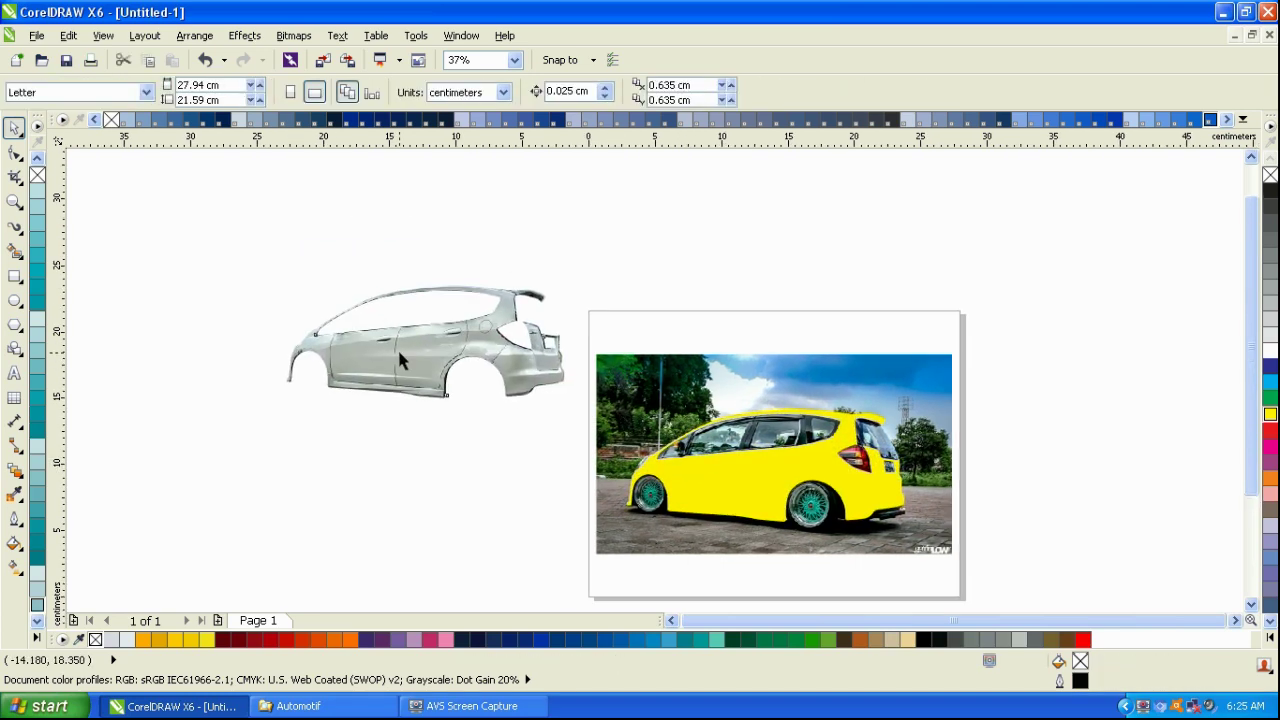
pyautogui.click(400, 360)
pyautogui.scroll(2, 405, 359)
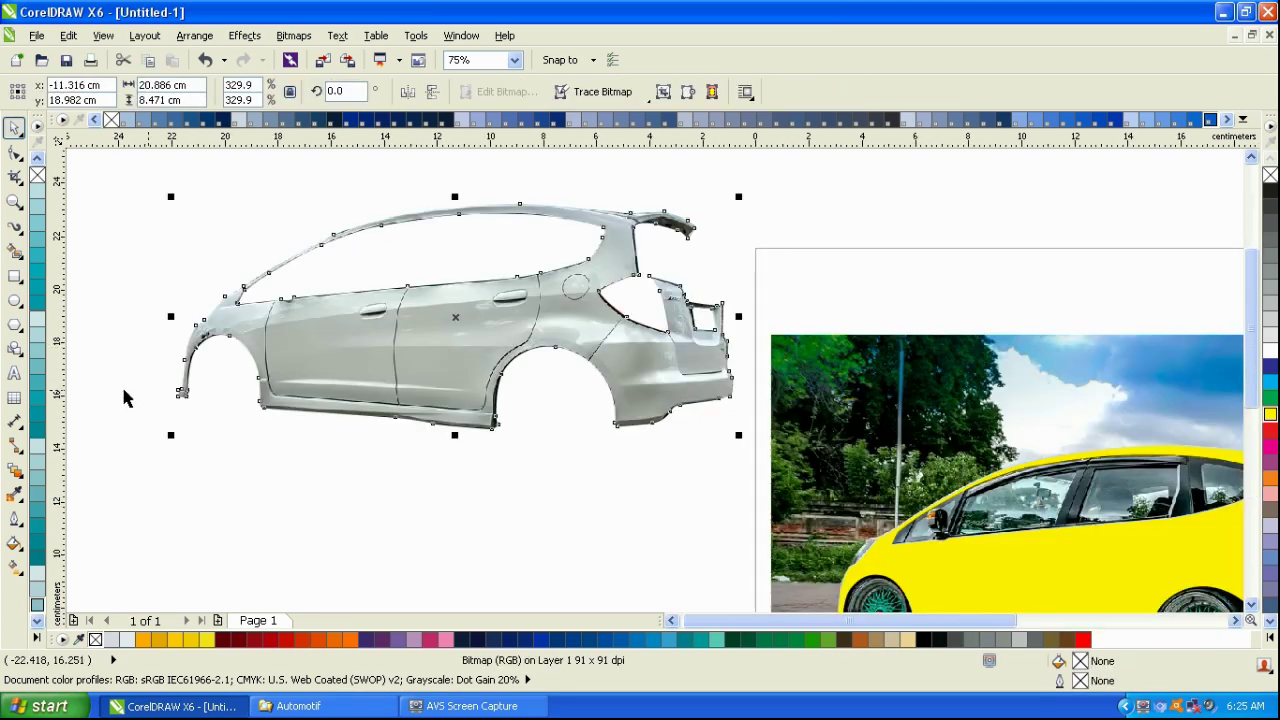
pyautogui.click(14, 372)
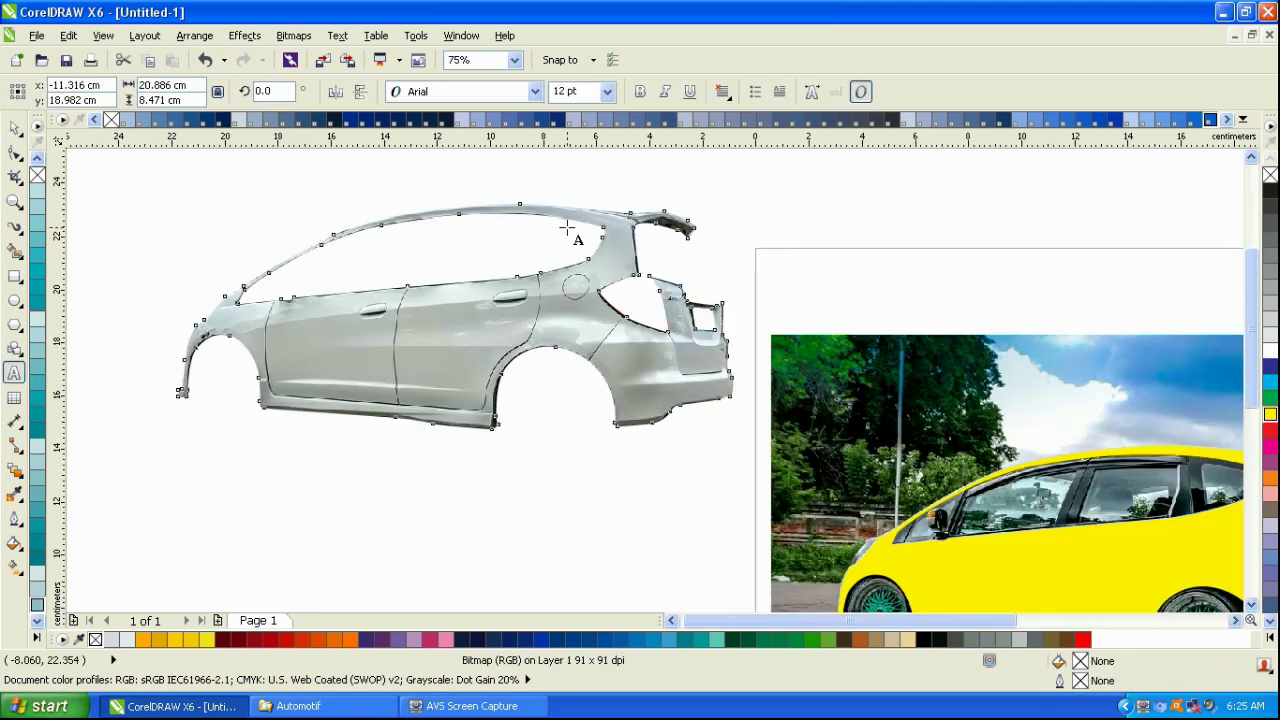
pyautogui.click(797, 197)
pyautogui.write('podi')
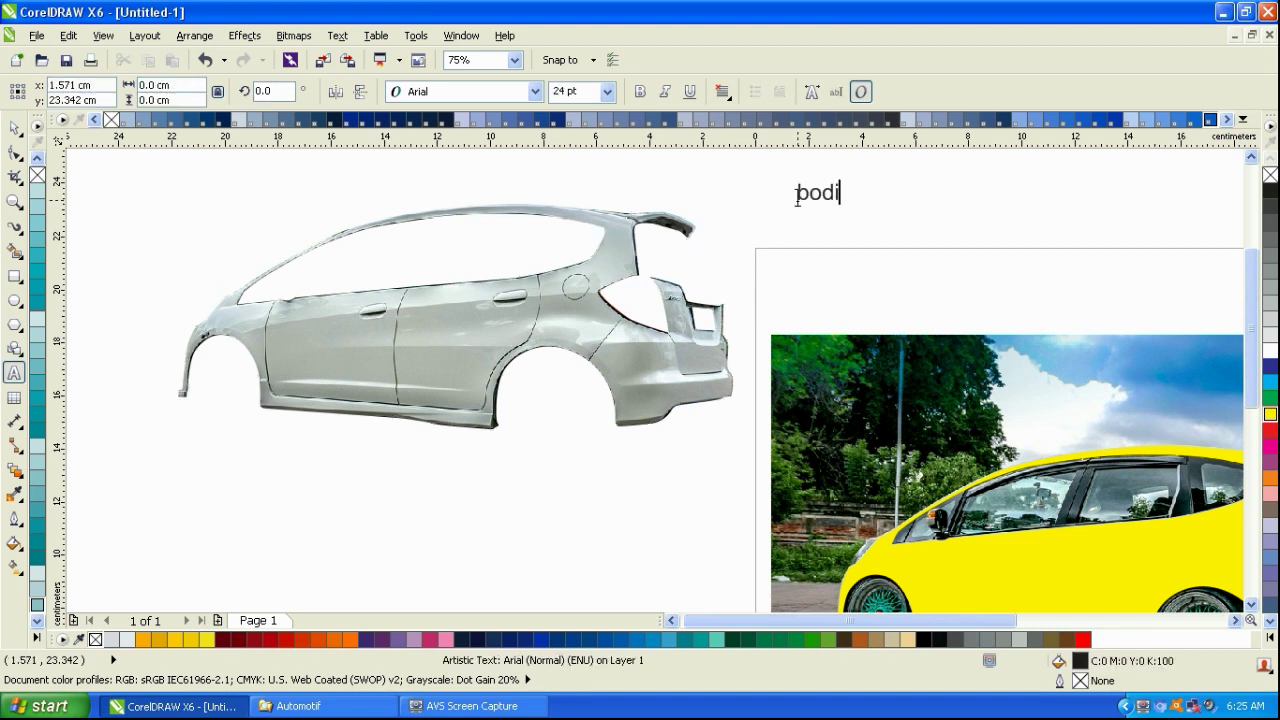
pyautogui.write(' kita copy dua')
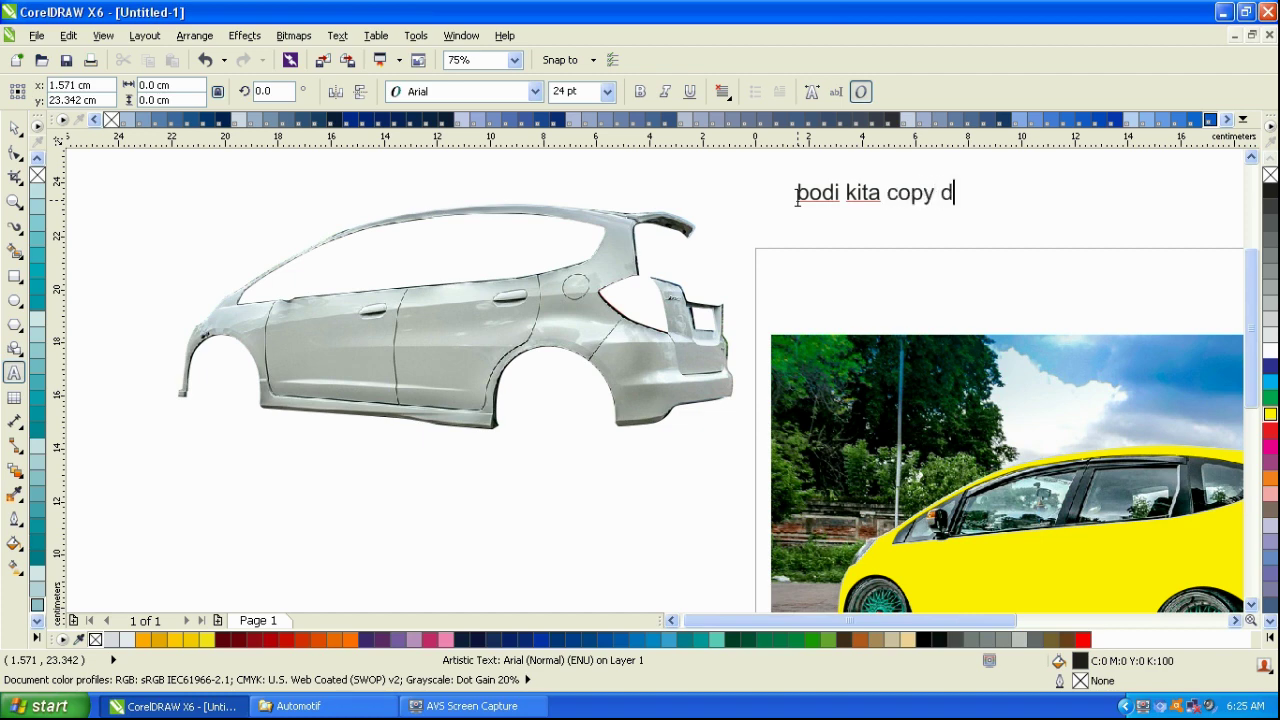
pyautogui.press('BackSpace')
pyautogui.press('BackSpace')
pyautogui.press('BackSpace')
pyautogui.press('BackSpace')
pyautogui.press('BackSpace')
pyautogui.press('BackSpace')
pyautogui.press('BackSpace')
pyautogui.press('BackSpace')
pyautogui.press('BackSpace')
pyautogui.press('BackSpace')
pyautogui.press('BackSpace')
pyautogui.press('BackSpace')
pyautogui.press('BackSpace')
pyautogui.press('BackSpace')
pyautogui.press('BackSpace')
pyautogui.press('BackSpace')
pyautogui.press('BackSpace')
pyautogui.press('BackSpace')
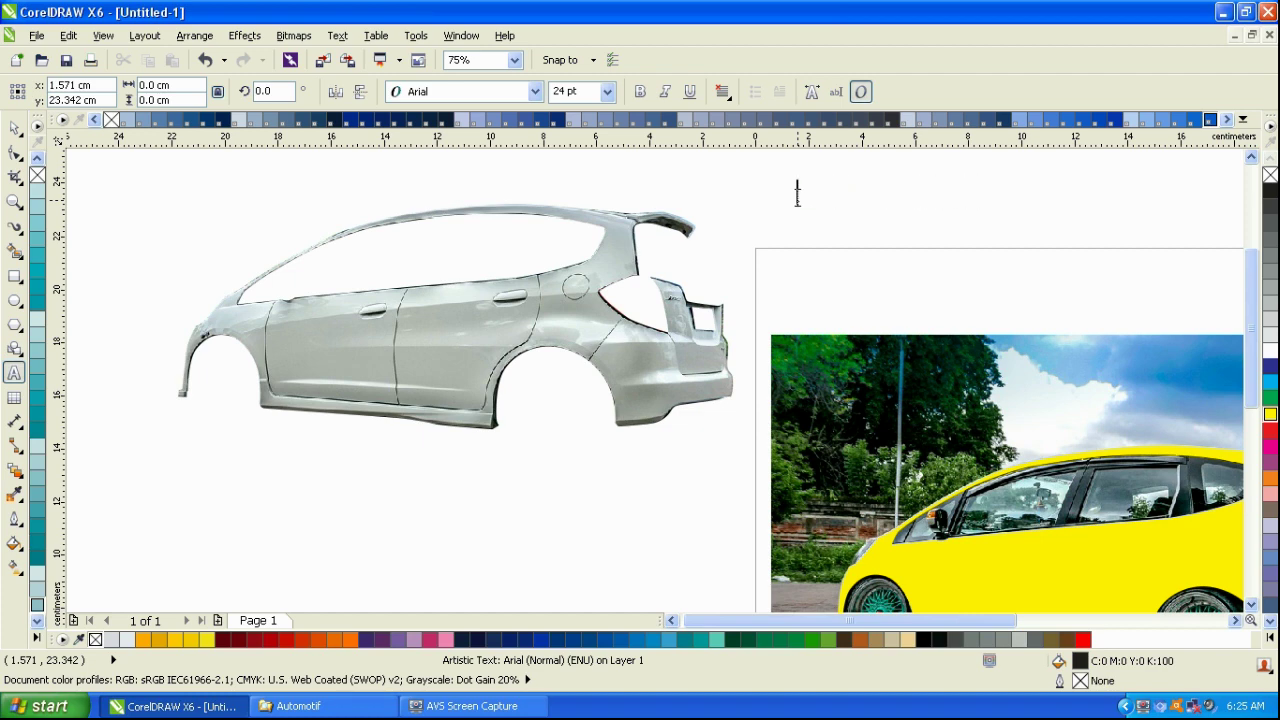
# - Move the cut-out car body slightly up and place a duplicate of it directly below
pyautogui.click(14, 127)
pyautogui.moveTo(361, 323); pyautogui.dragTo(363, 262)
pyautogui.scroll(-1, 501, 268)
pyautogui.moveTo(512, 258); pyautogui.dragTo(520, 374)
pyautogui.rightClick(520, 374)
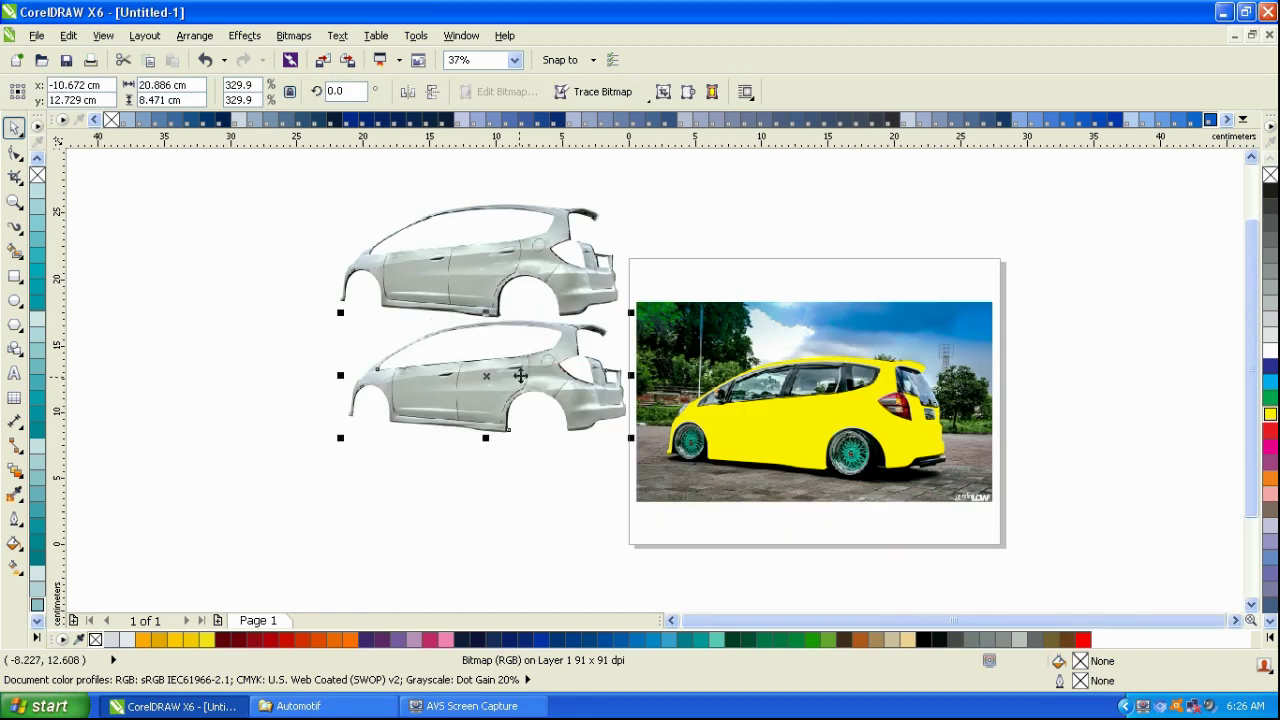
# - Align the two cut-out car bodies on a common vertical centre line, then select only the upper one
pyautogui.keyDown('shift'); pyautogui.click(566, 286); pyautogui.keyUp('shift')
pyautogui.press('c')
pyautogui.click(506, 259)
pyautogui.scroll(1, 506, 259)
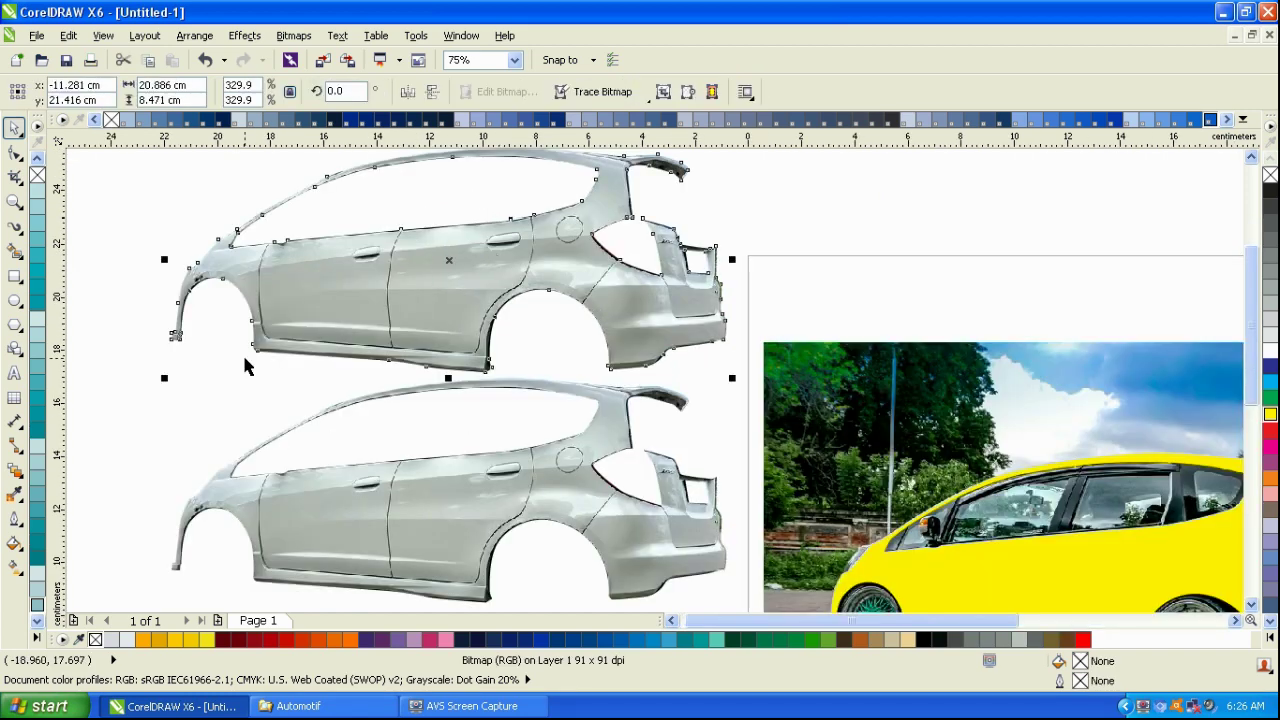
# - Write the note "bodi pertama kita transparen + uniform + intersect" above the page and shift it slightly
pyautogui.click(14, 373)
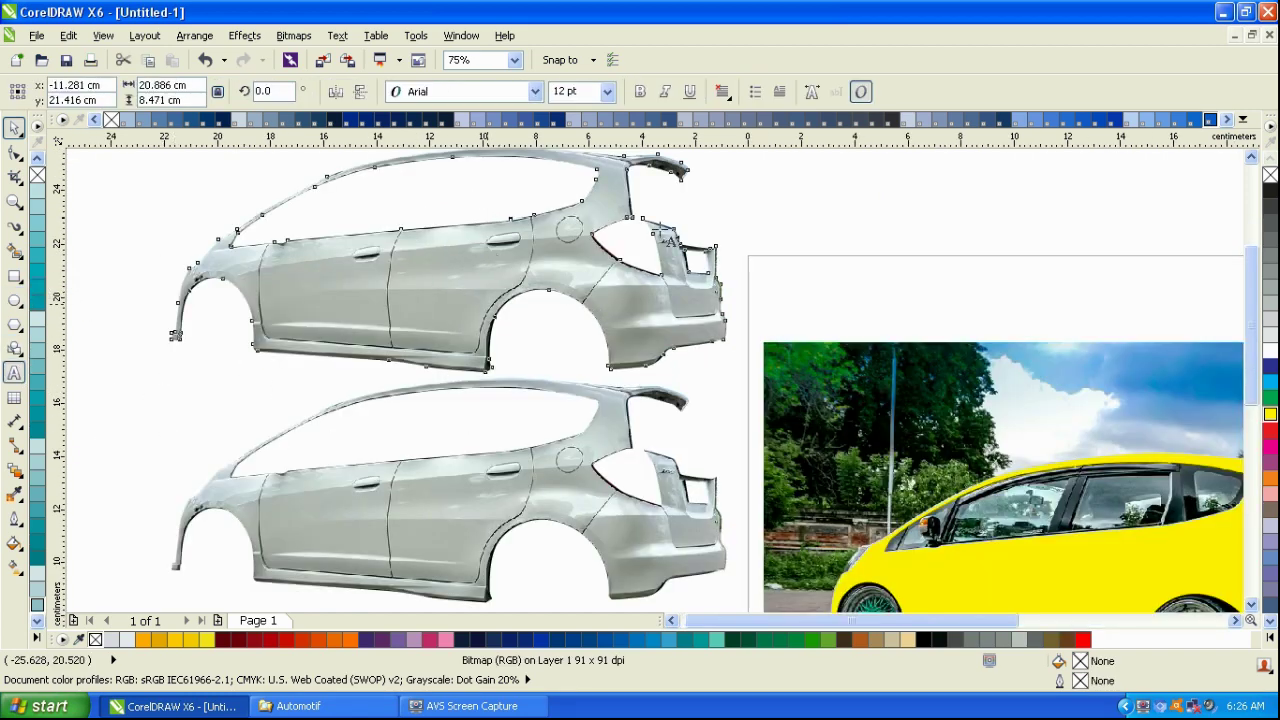
pyautogui.click(776, 195)
pyautogui.write('podi pertama')
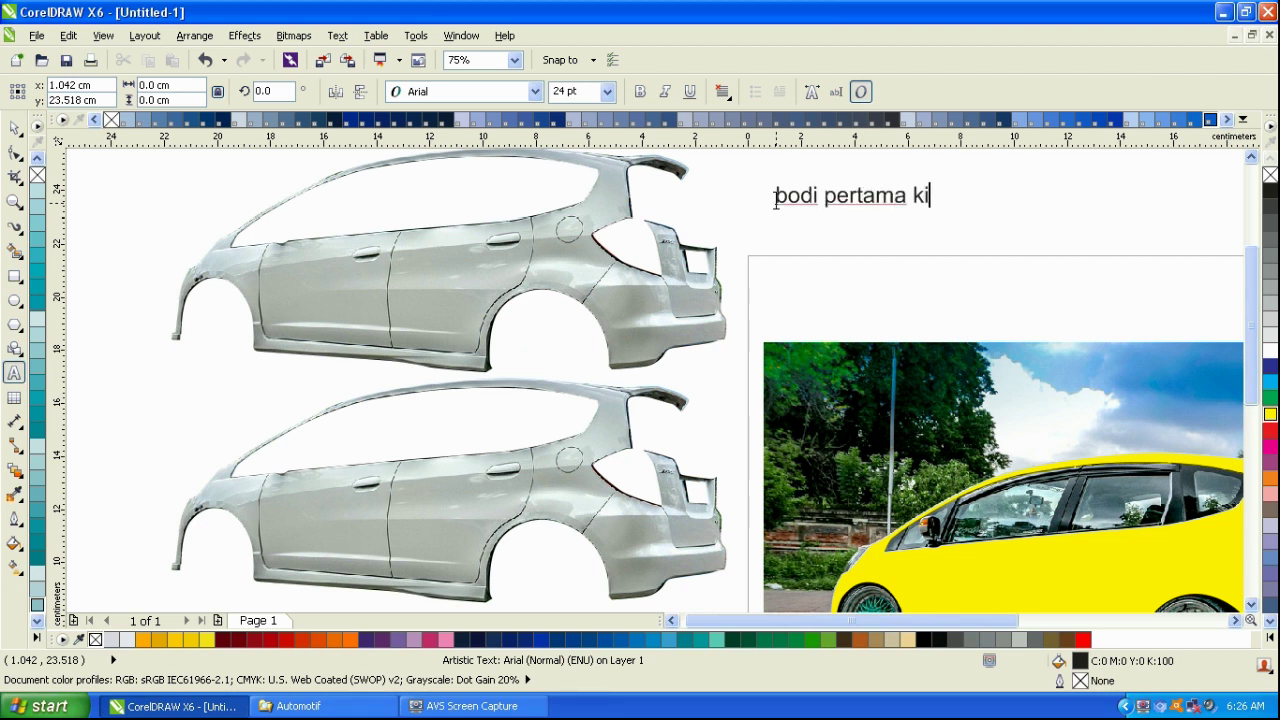
pyautogui.write(' kita transparen ')
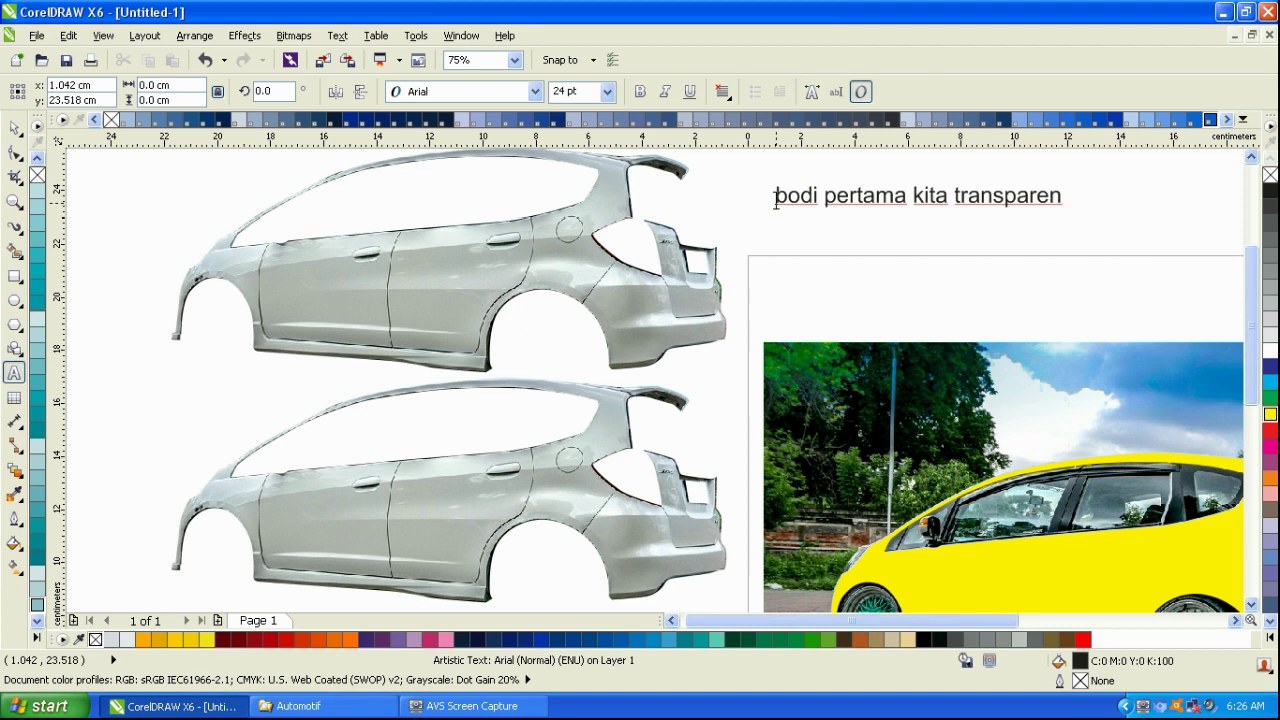
pyautogui.write('+ ')
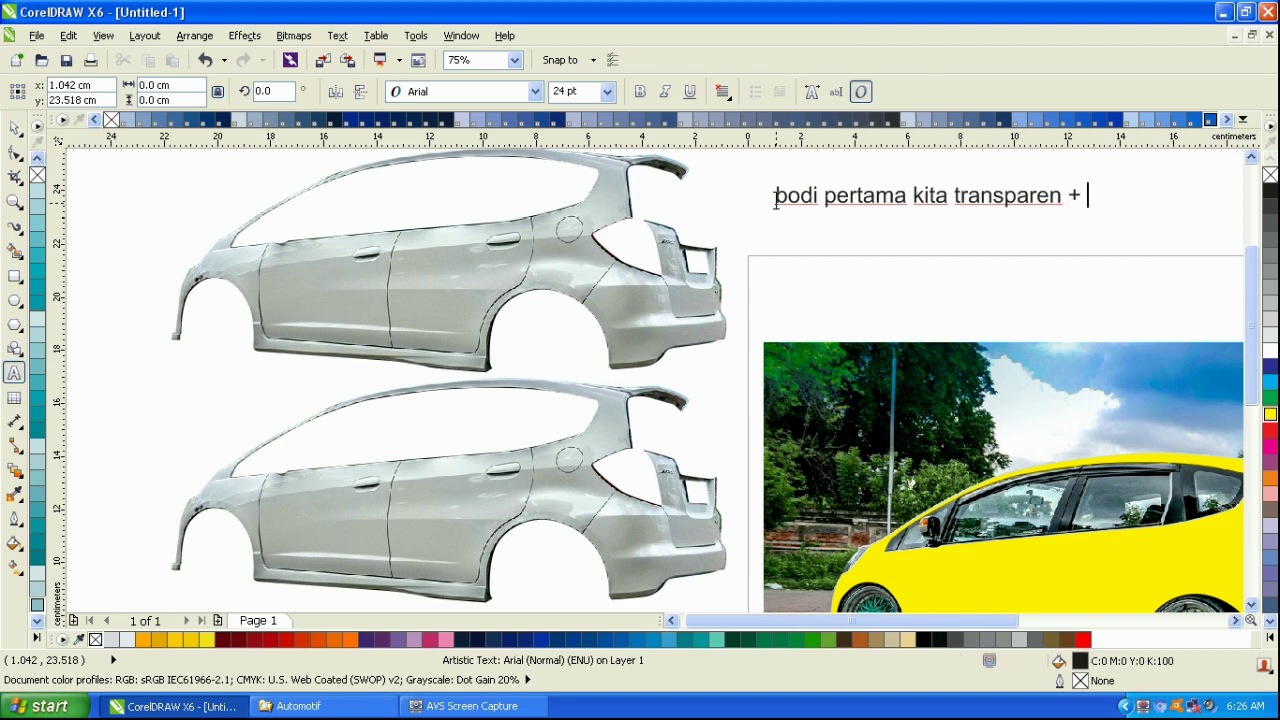
pyautogui.write('uniform')
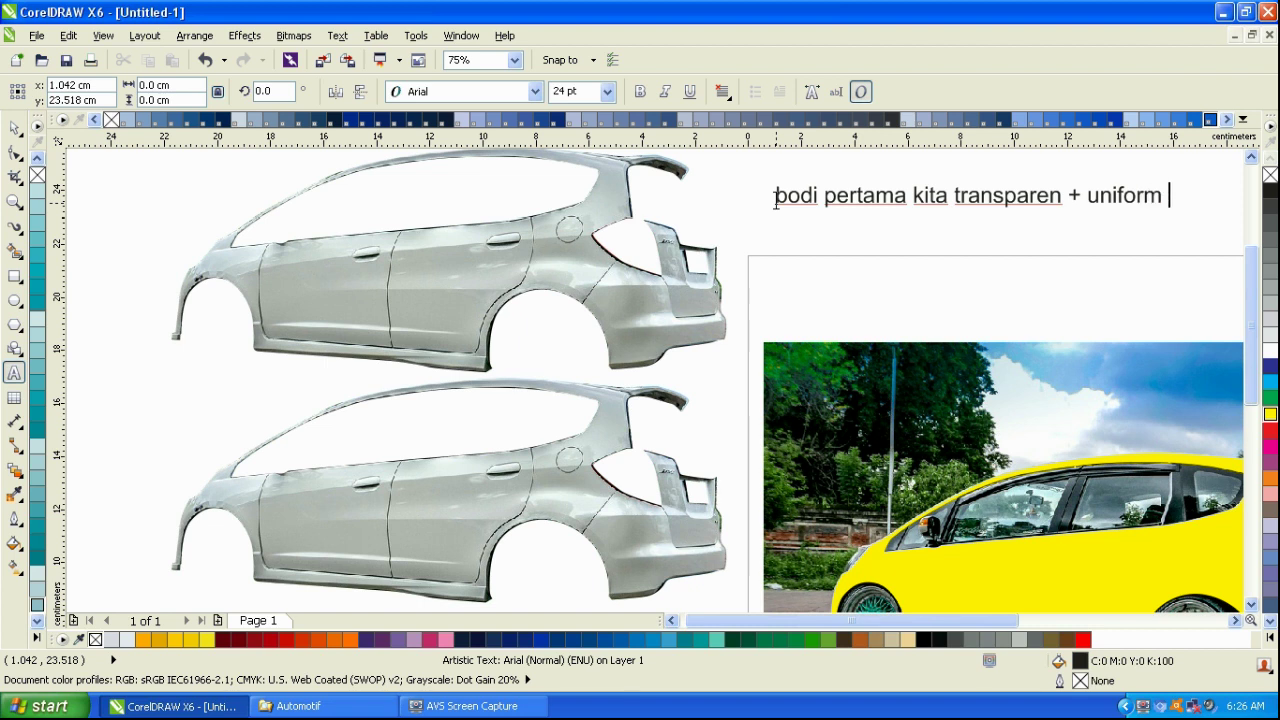
pyautogui.write(' + intersect')
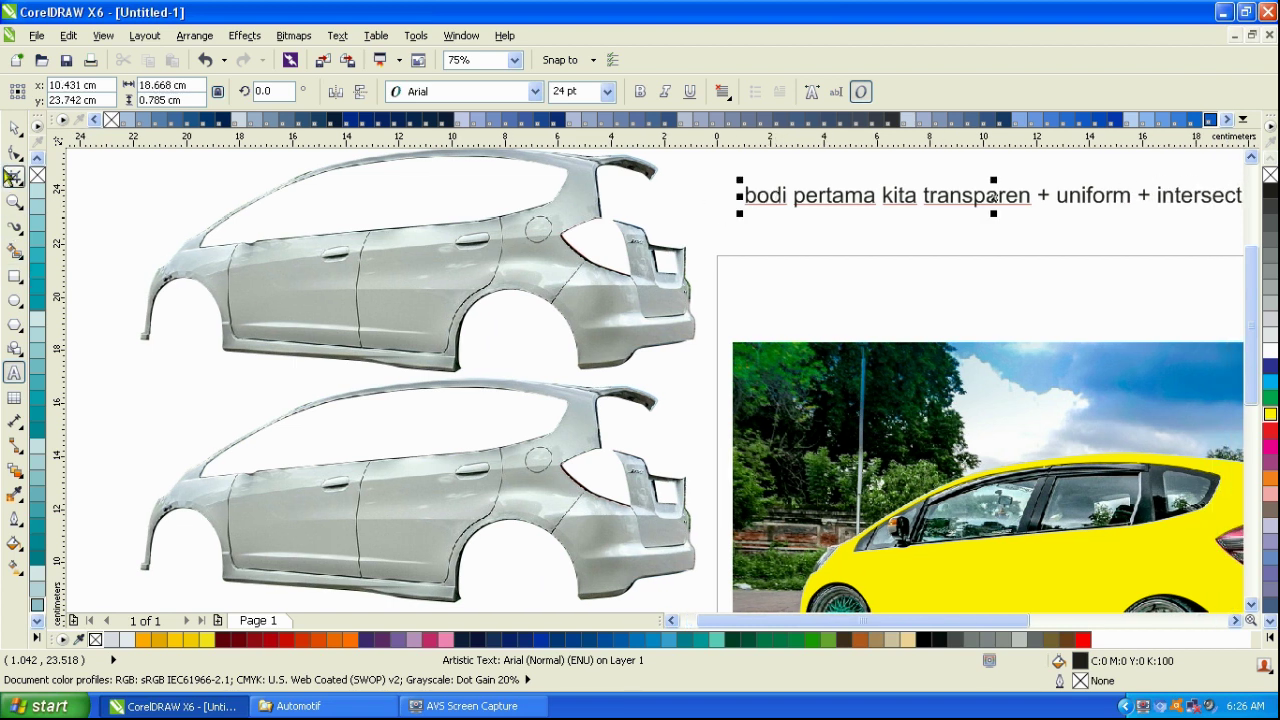
pyautogui.click(14, 129)
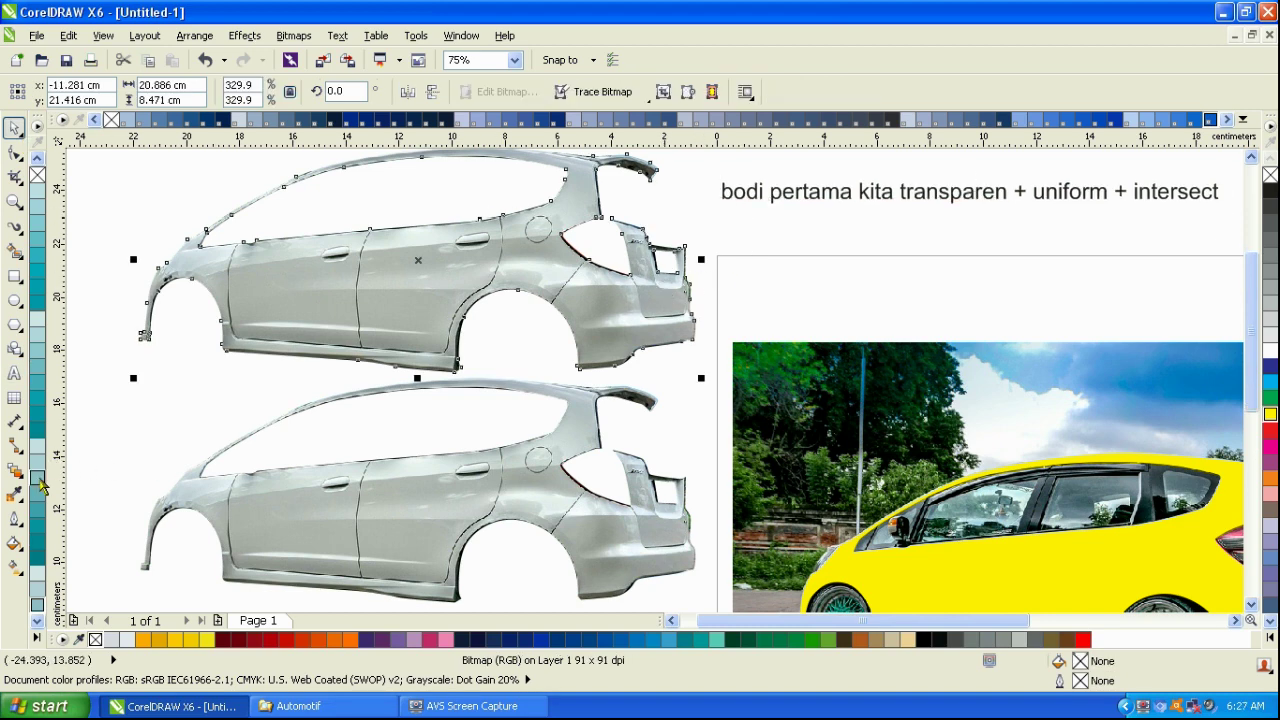
# - Apply a Uniform transparency with the Subtract mode to the upper cut-out car body
pyautogui.click(24, 479)
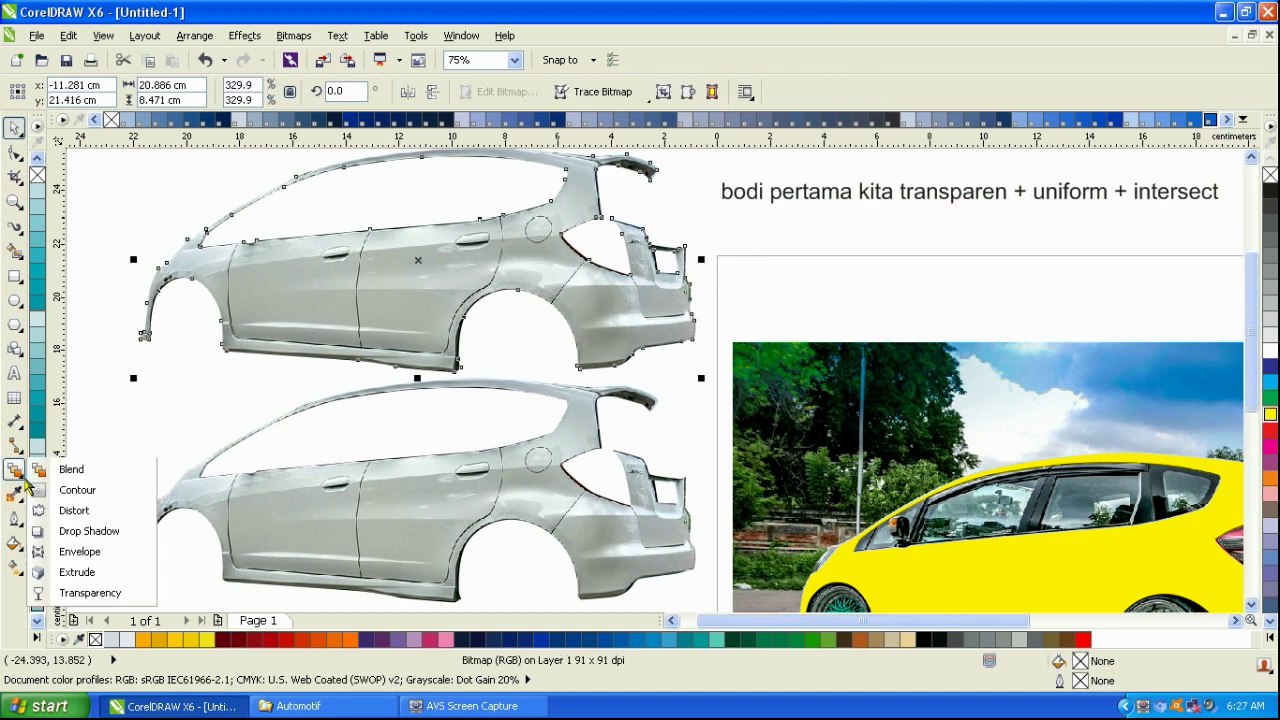
pyautogui.click(80, 592)
pyautogui.click(129, 92)
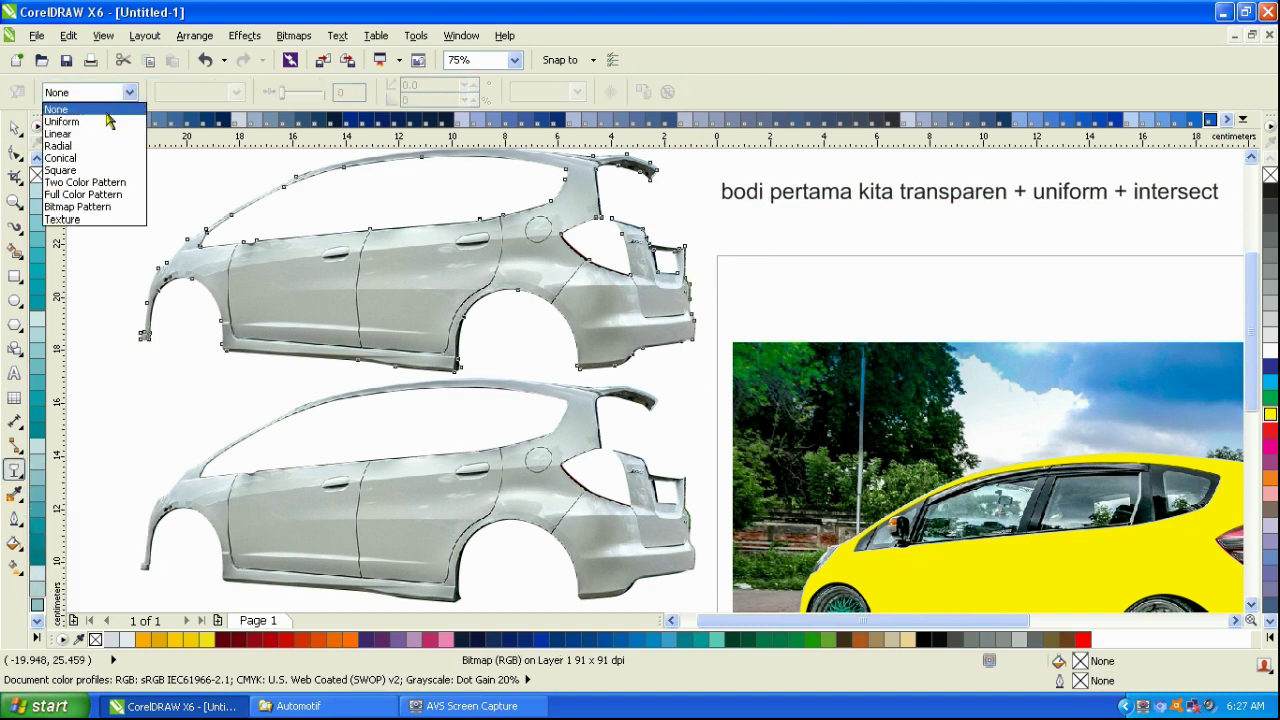
pyautogui.click(108, 120)
pyautogui.click(238, 92)
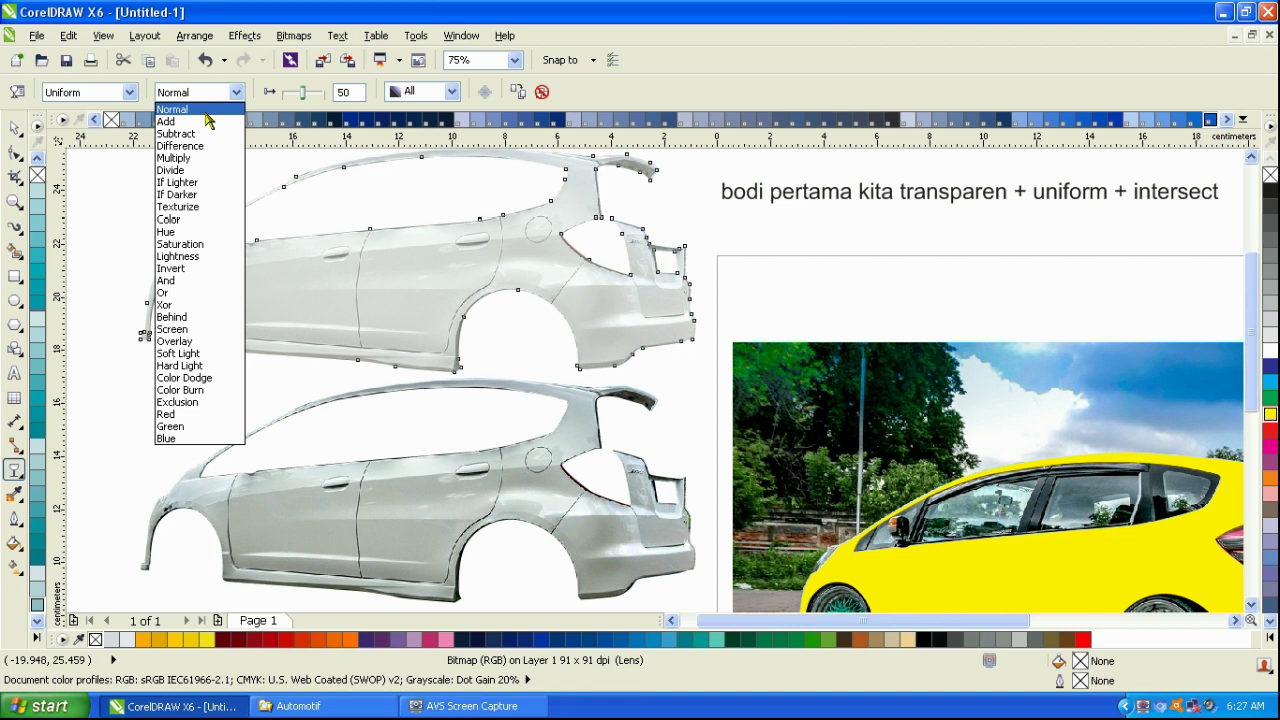
pyautogui.click(196, 133)
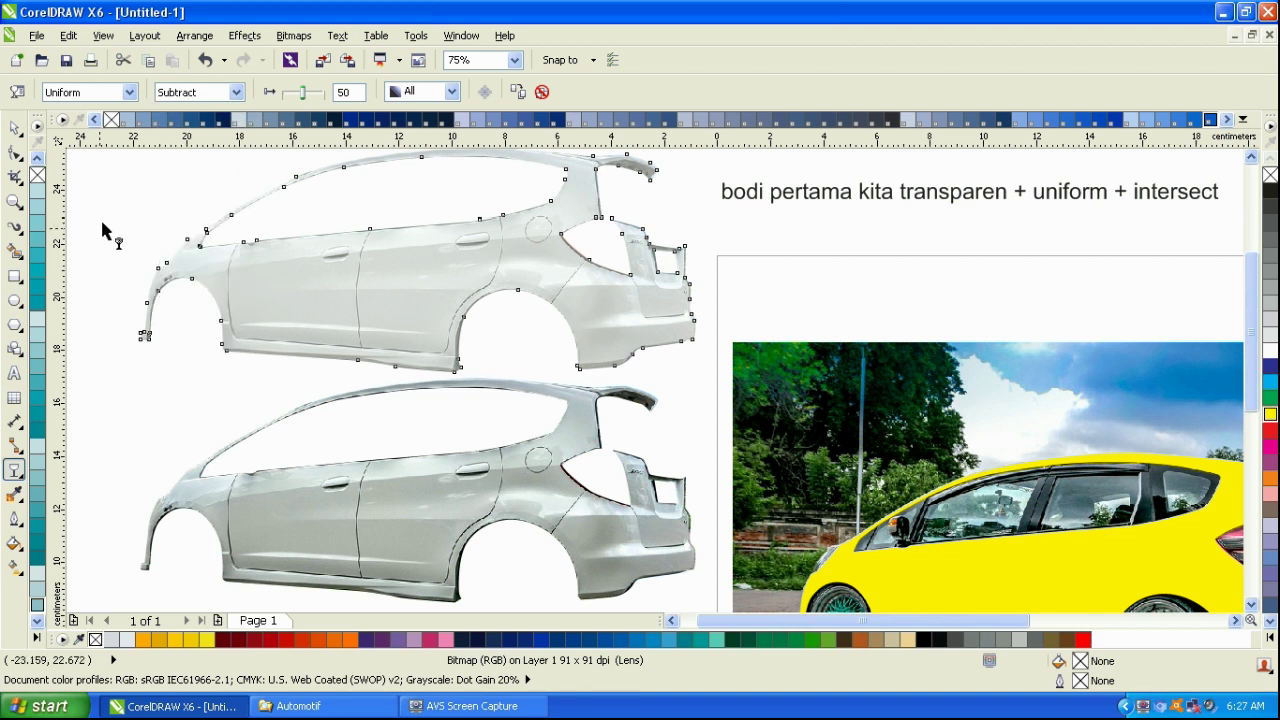
# - Replace the word "intersect" at the end of the note above the page with "subtract"
pyautogui.click(14, 373)
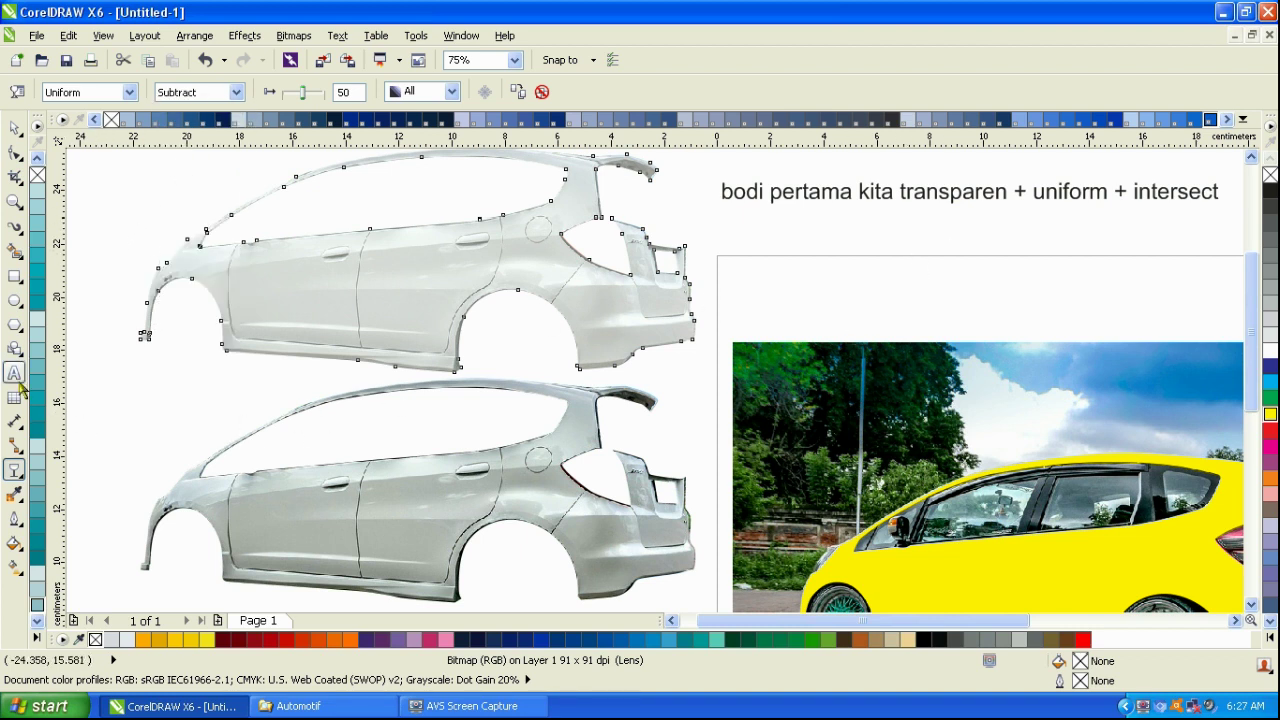
pyautogui.click(1218, 196)
pyautogui.press('BackSpace')
pyautogui.press('BackSpace')
pyautogui.press('BackSpace')
pyautogui.press('BackSpace')
pyautogui.press('BackSpace')
pyautogui.press('BackSpace')
pyautogui.press('BackSpace')
pyautogui.press('BackSpace')
pyautogui.press('BackSpace')
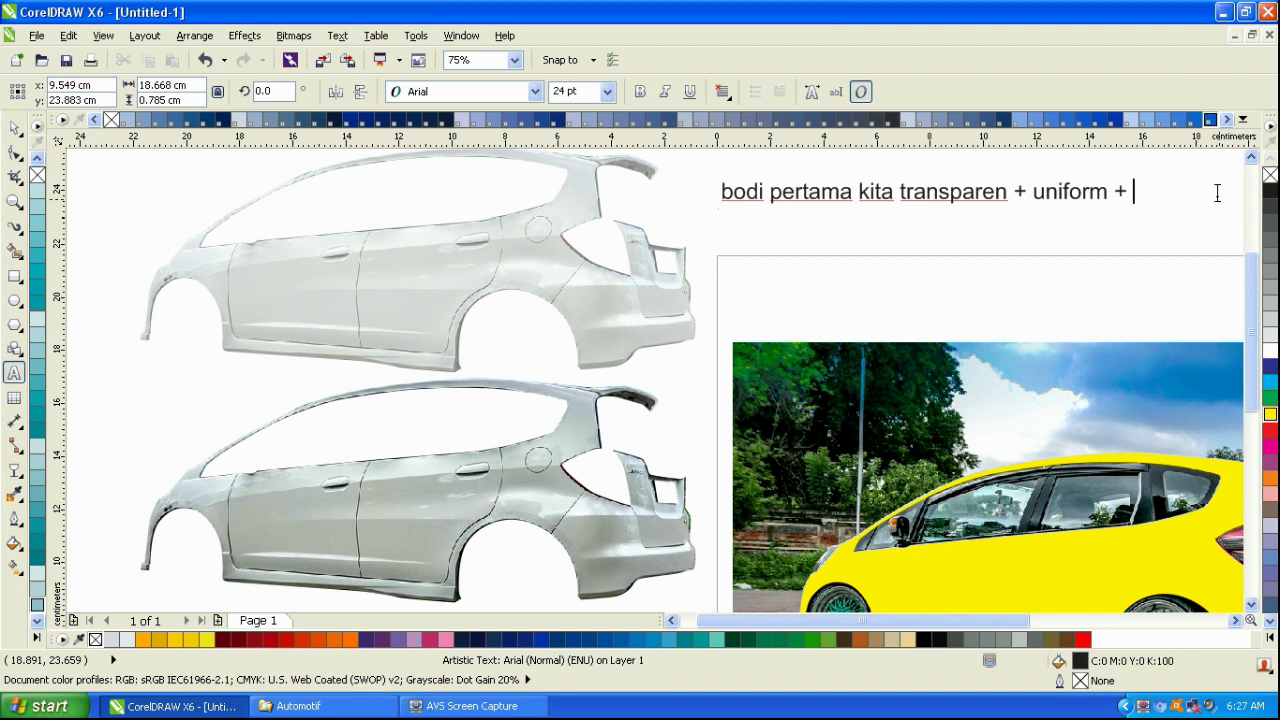
pyautogui.write('subtracr')
pyautogui.press('BackSpace')
# - Add a second line "dengan nilai 0 persen" to the note above the page
pyautogui.press('Return')
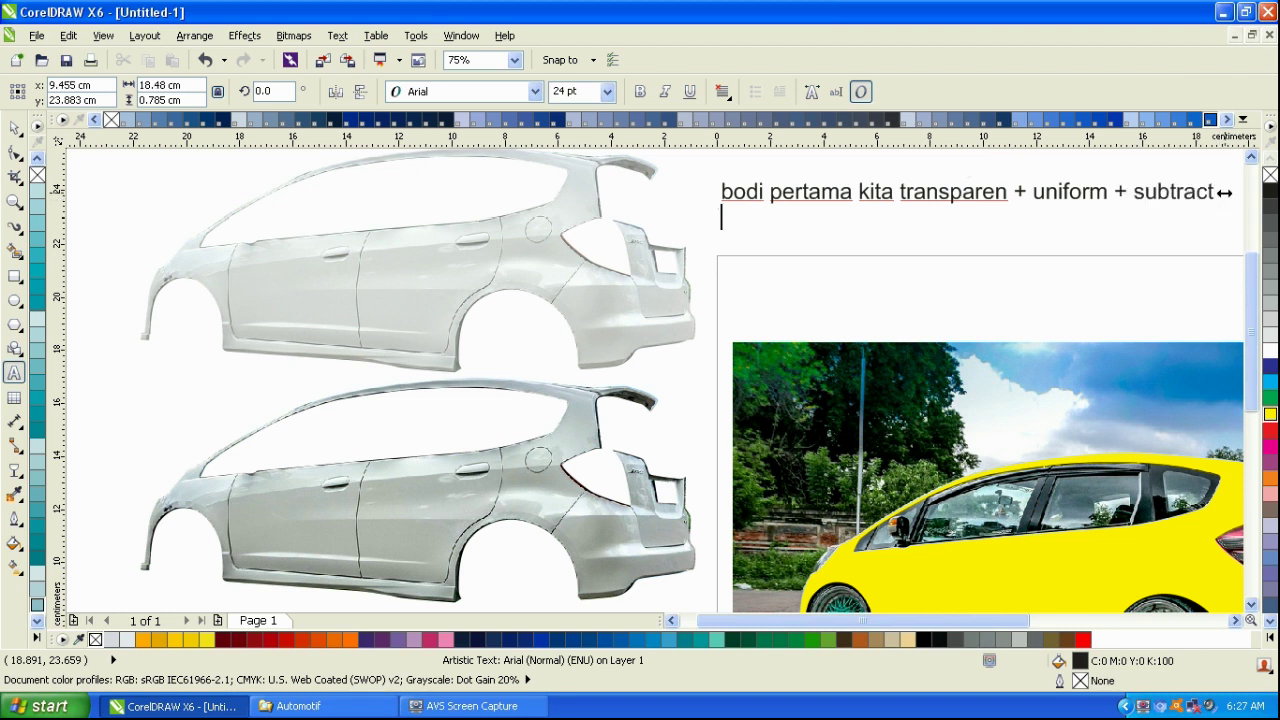
pyautogui.write('dengan nilai')
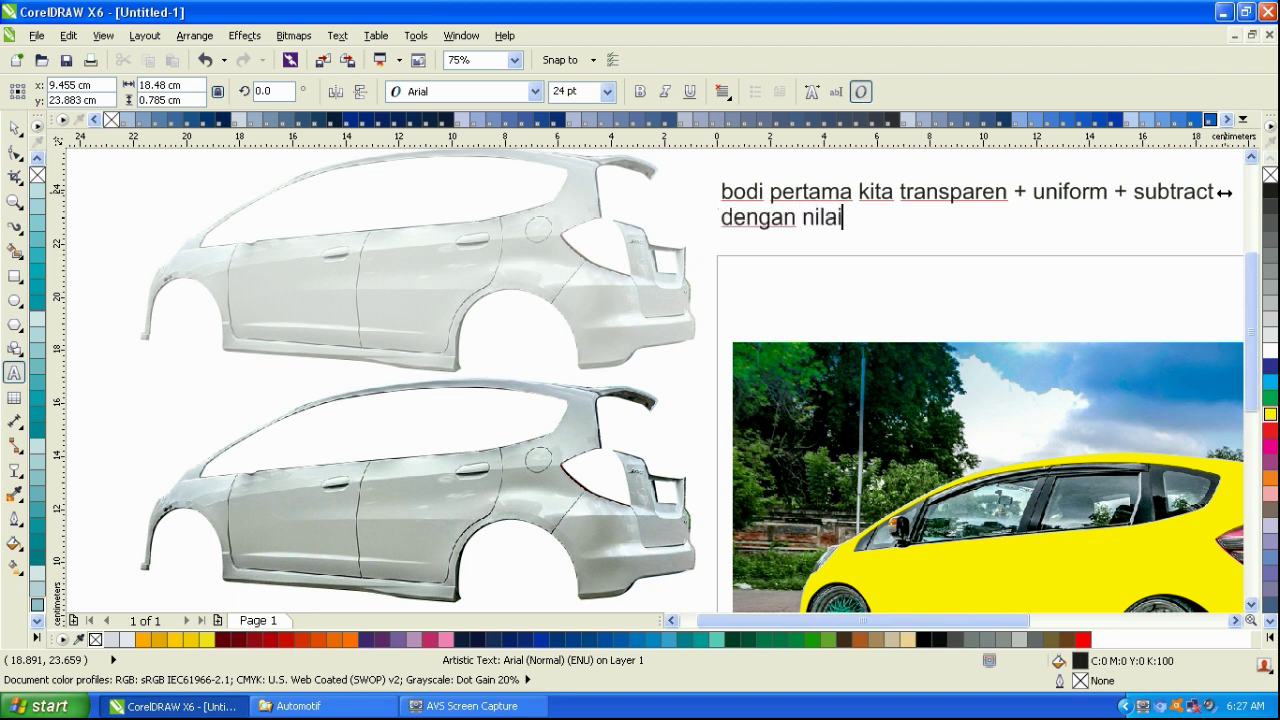
pyautogui.write(' 0 persen')
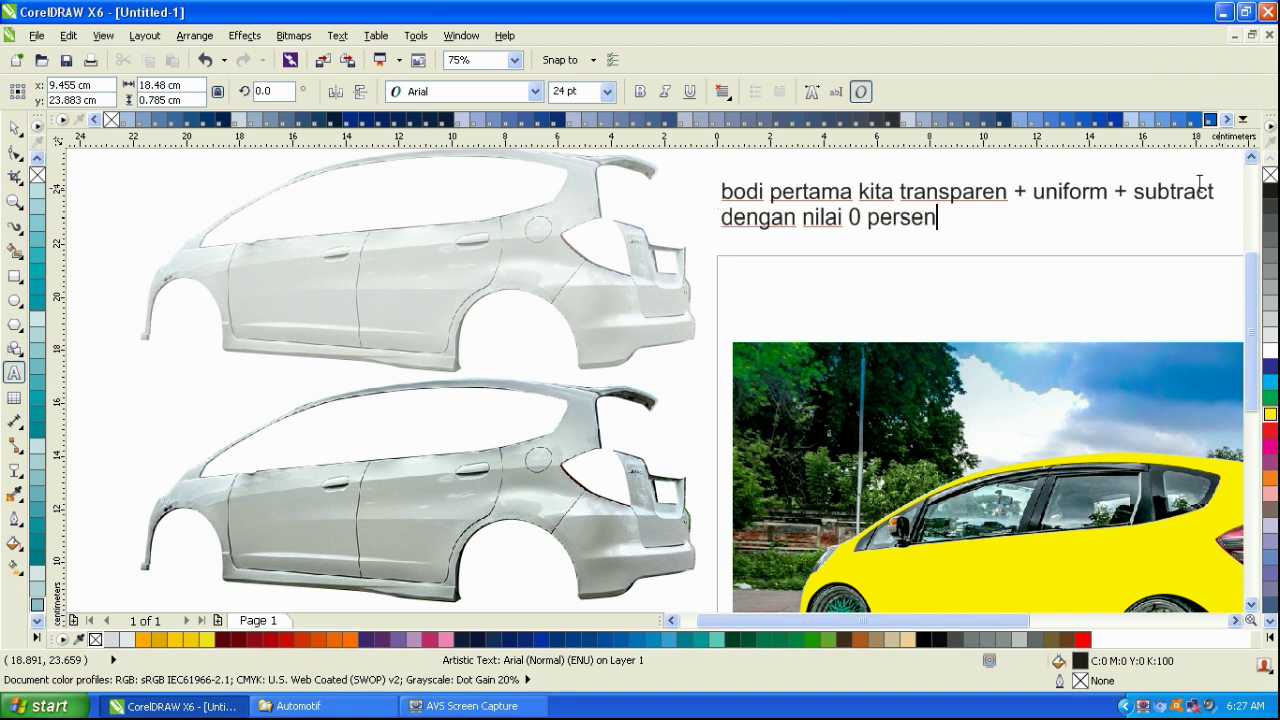
# - Set the Subtract transparency of the upper cut-out car body to 0
pyautogui.click(14, 129)
pyautogui.click(240, 280)
pyautogui.click(15, 470)
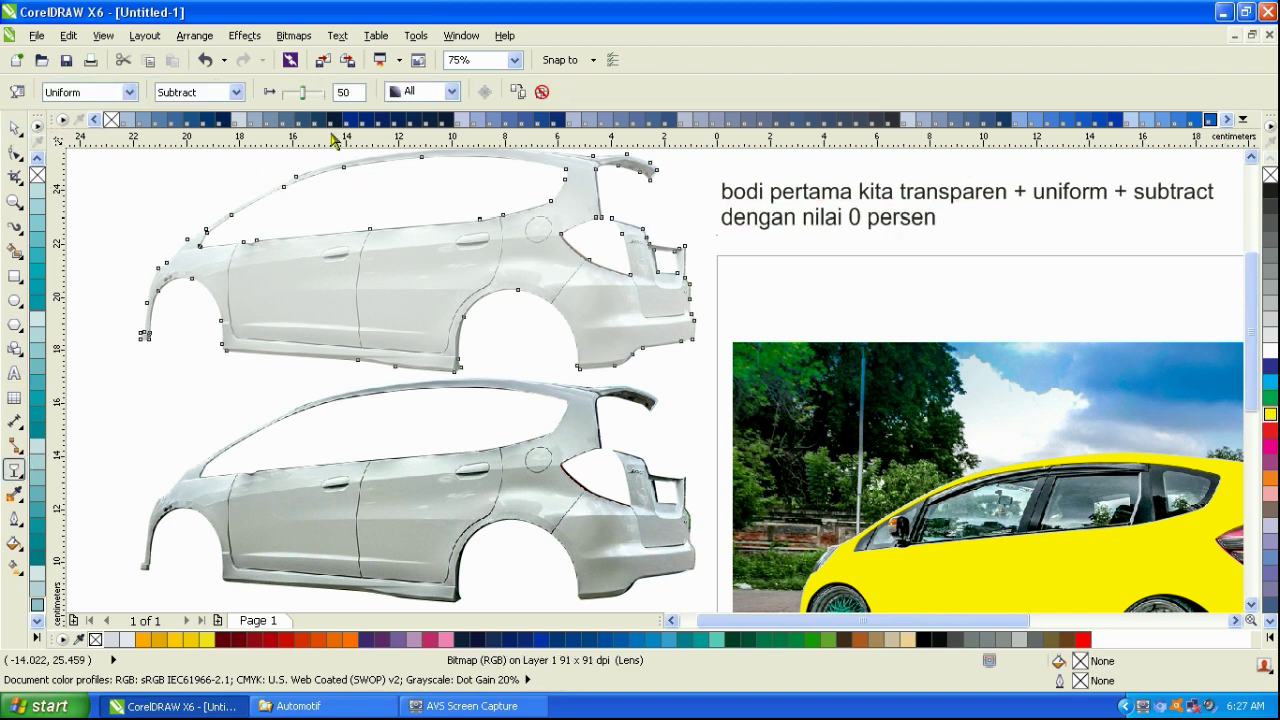
pyautogui.moveTo(300, 92); pyautogui.dragTo(282, 92)
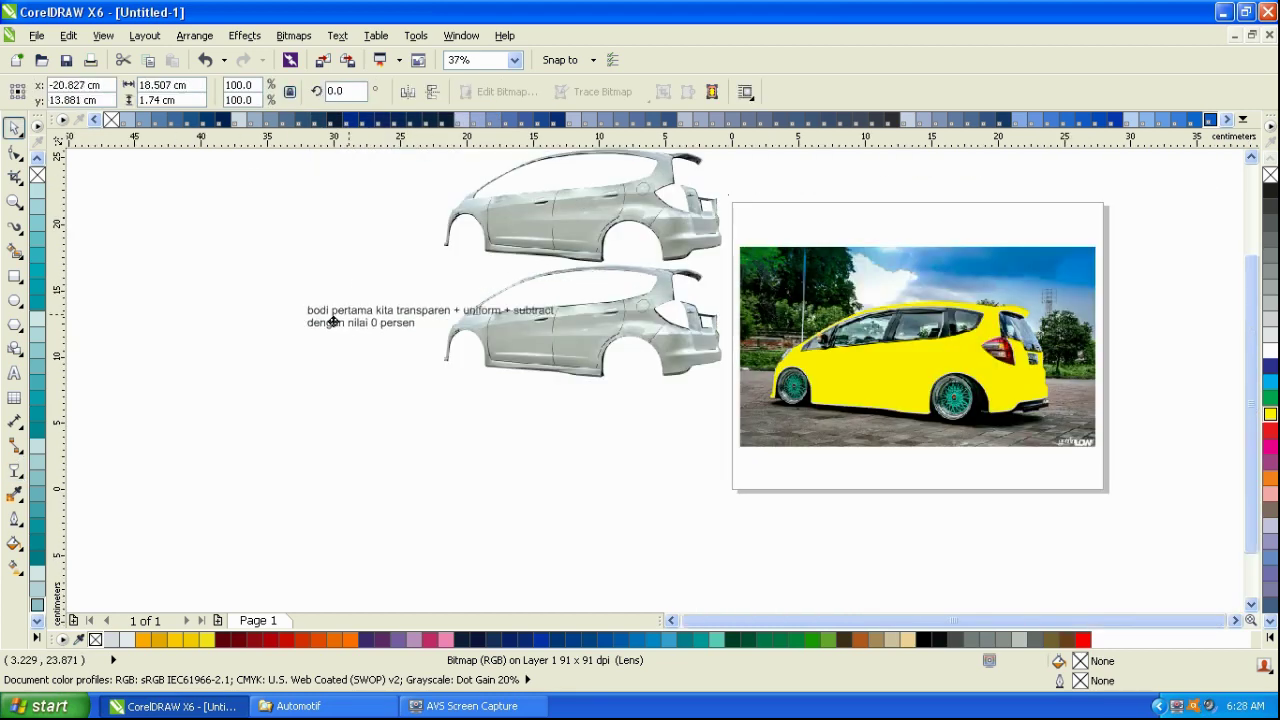
# - Duplicate the note beside the lower car body and change "pertama" to "kedua" in the copy
pyautogui.moveTo(333, 321); pyautogui.dragTo(296, 332)
pyautogui.rightClick(296, 332)
pyautogui.scroll(1, 294, 331)
pyautogui.click(15, 373)
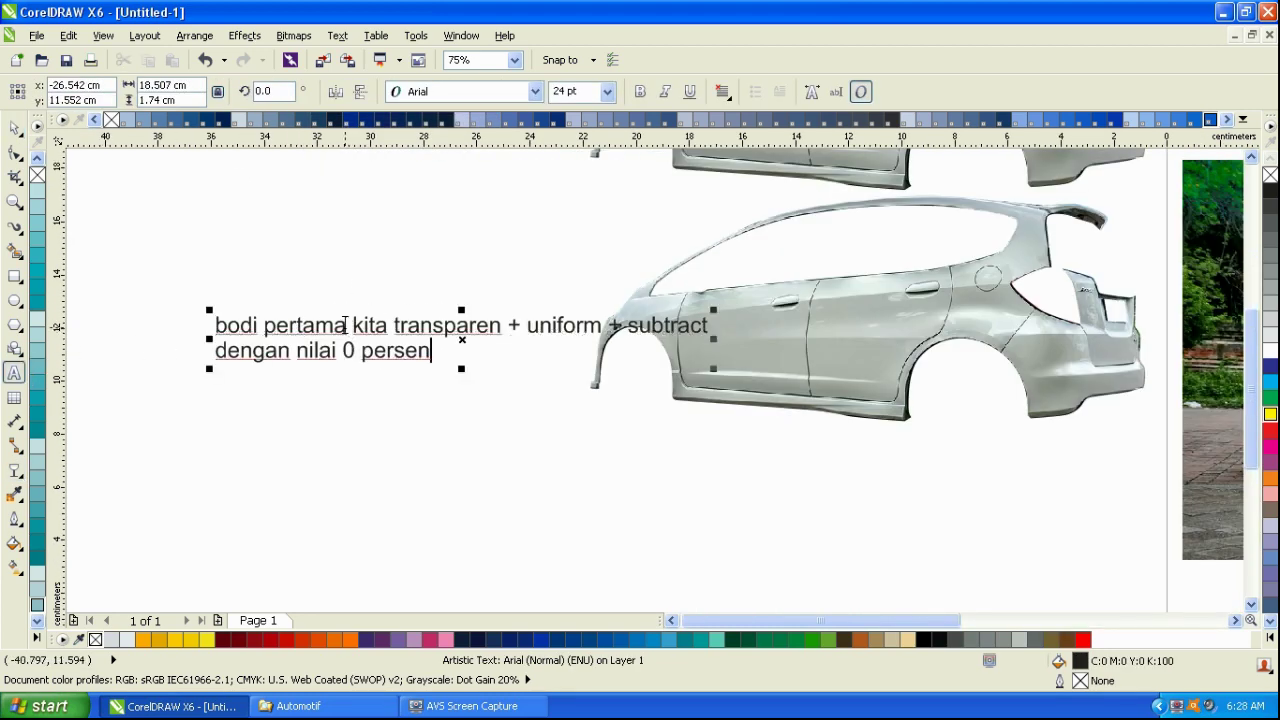
pyautogui.click(346, 325)
pyautogui.press('BackSpace')
pyautogui.press('BackSpace')
pyautogui.press('BackSpace')
pyautogui.press('BackSpace')
pyautogui.press('BackSpace')
pyautogui.press('BackSpace')
pyautogui.press('BackSpace')
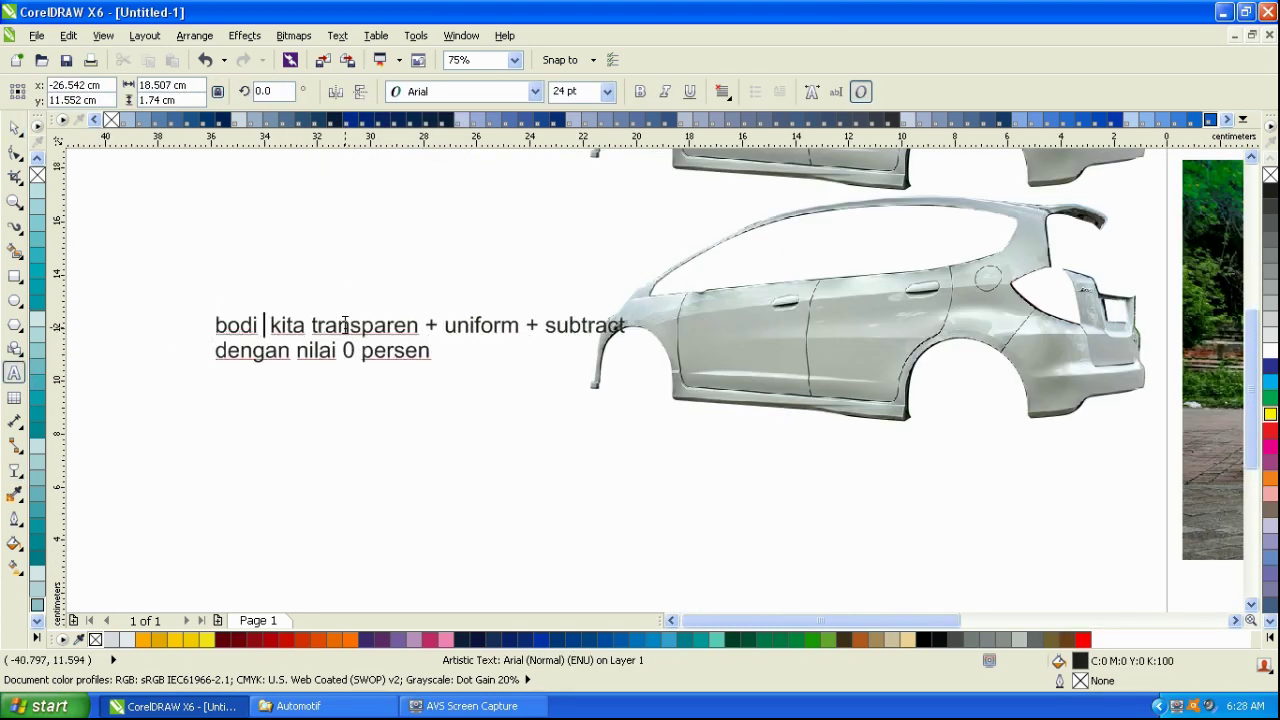
pyautogui.write('kedua')
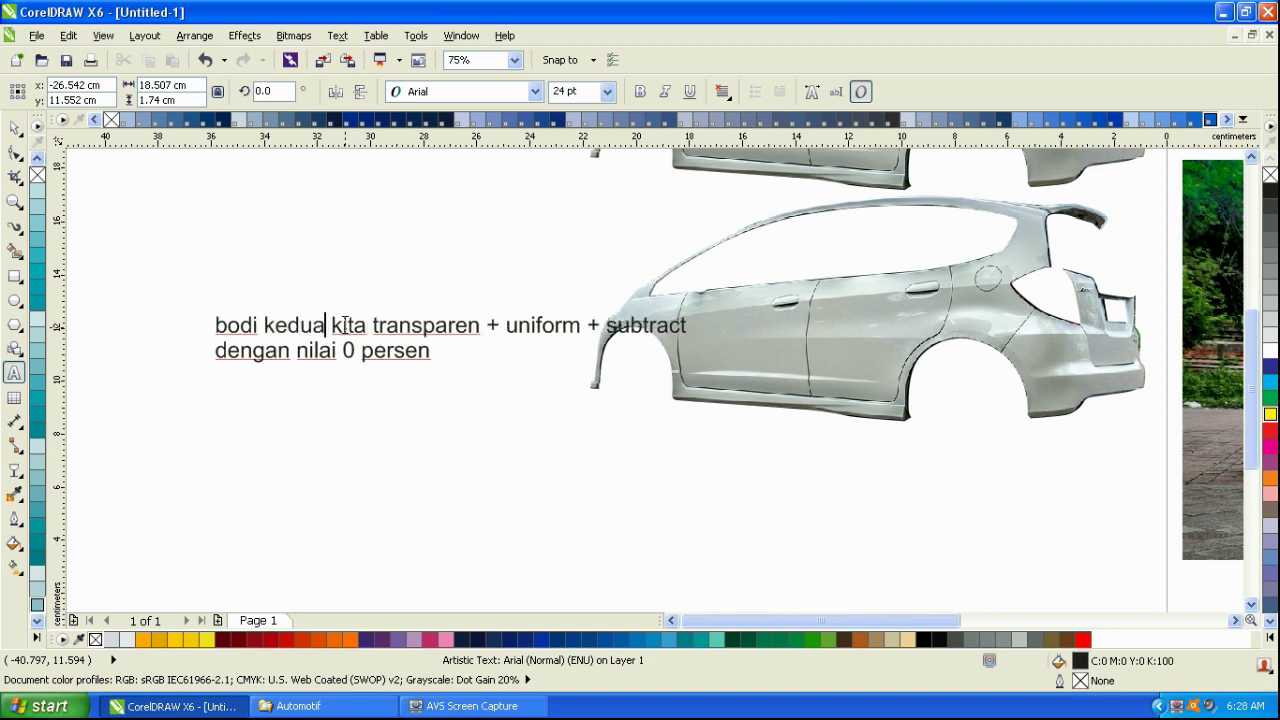
# - Replace "subtract" with "screen" at the end of the first line of the "bodi kedua" note
pyautogui.click(688, 326)
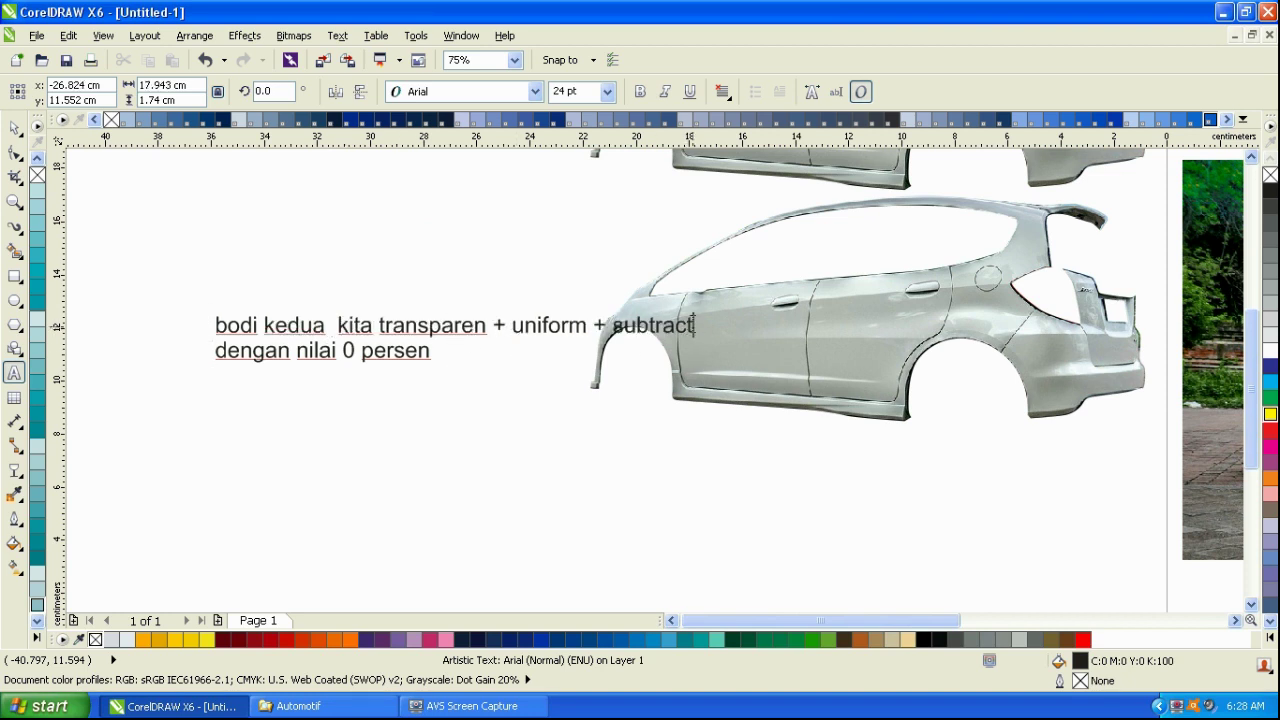
pyautogui.press('BackSpace')
pyautogui.press('BackSpace')
pyautogui.press('BackSpace')
pyautogui.press('BackSpace')
pyautogui.press('BackSpace')
pyautogui.press('BackSpace')
pyautogui.press('BackSpace')
pyautogui.write('cree')
# - Change the "bodi kedua" note's value to 100 persen and move the note clear of the lower car body
pyautogui.click(344, 350)
pyautogui.write('1')
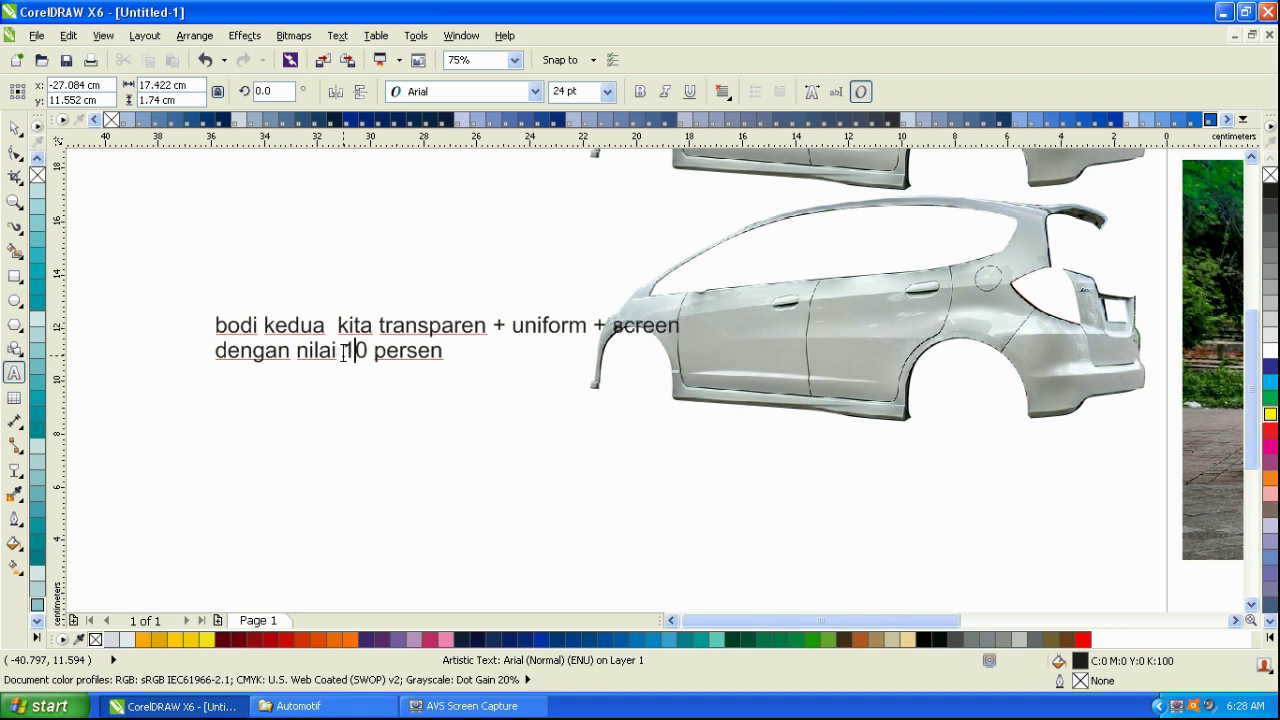
pyautogui.write('0')
pyautogui.click(14, 128)
pyautogui.moveTo(409, 327); pyautogui.dragTo(345, 296)
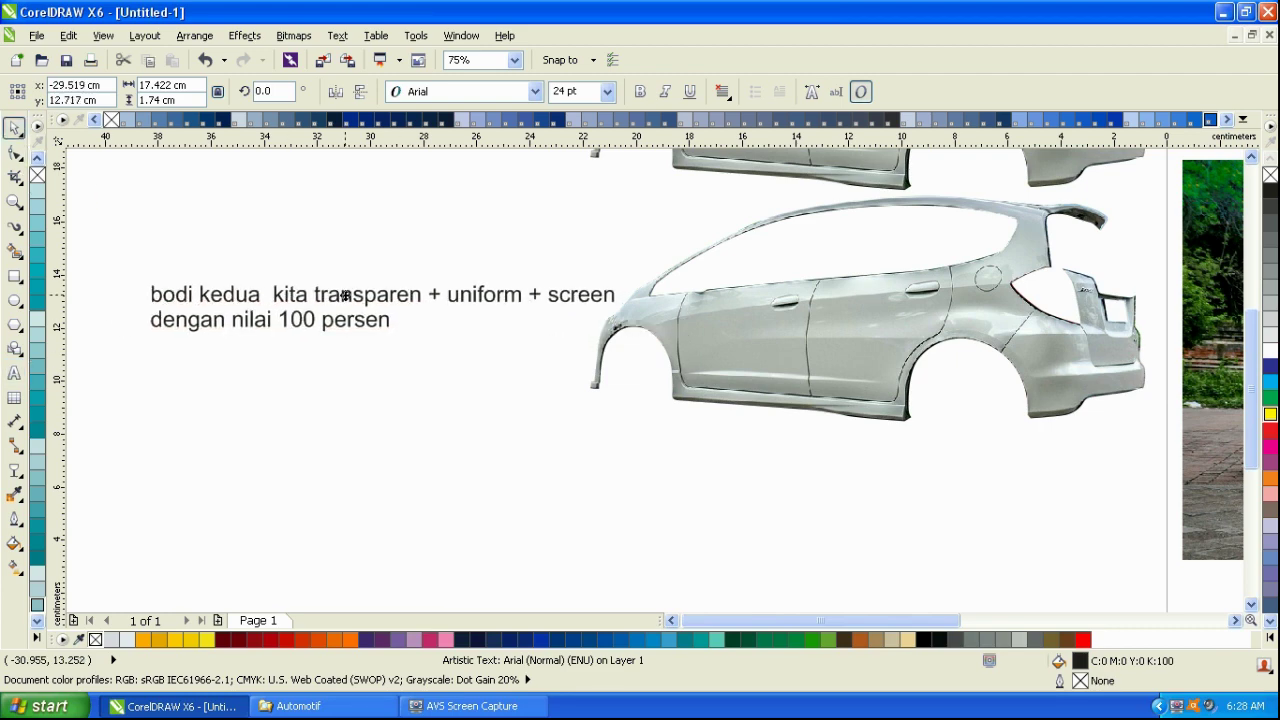
pyautogui.click(424, 410)
# - Draw a small arrow about 1.5 cm long from the first note towards the upper car body and colour its outline black
pyautogui.scroll(-1, 424, 410)
pyautogui.scroll(1, 708, 252)
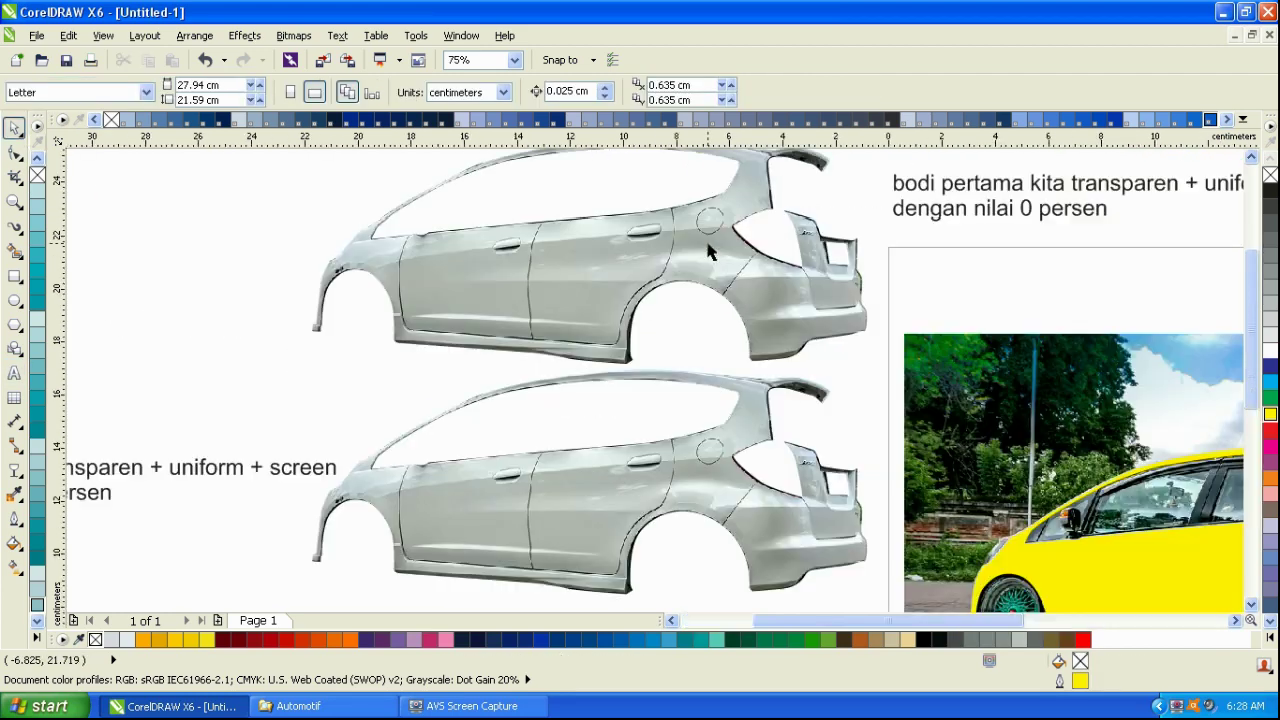
pyautogui.scroll(1, 740, 240)
pyautogui.scroll(-1, 723, 229)
pyautogui.scroll(1, 600, 245)
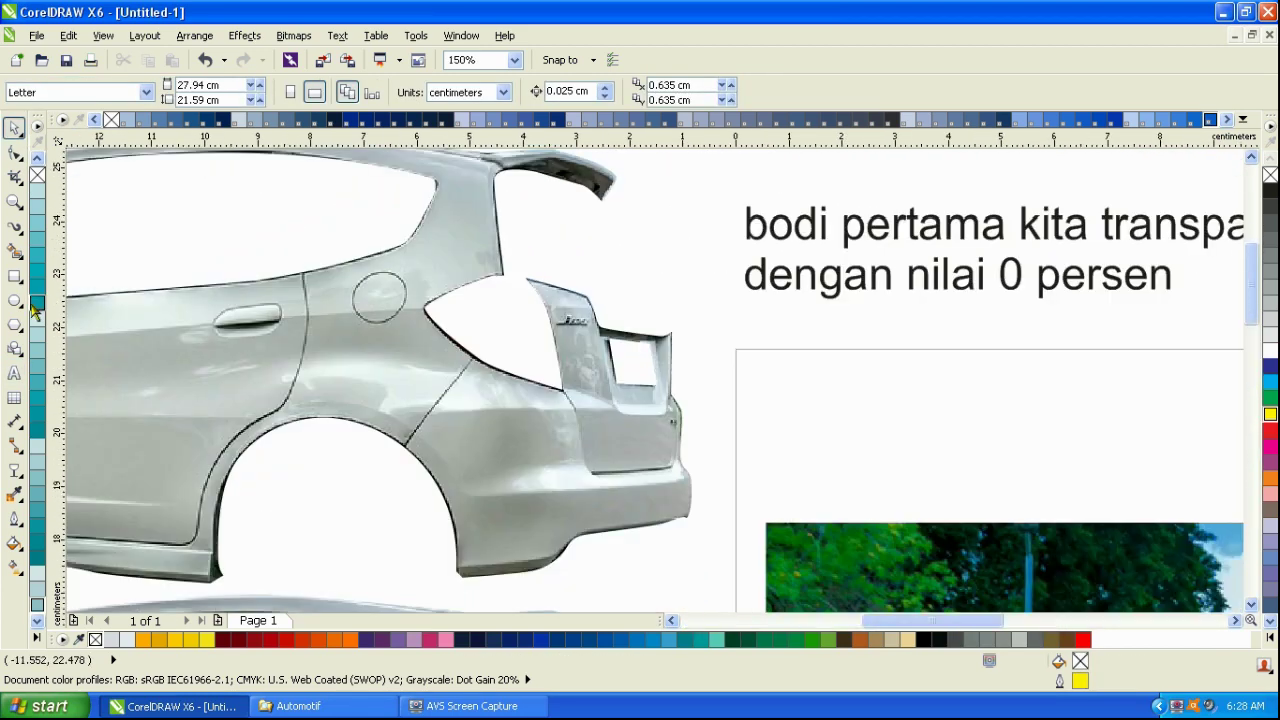
pyautogui.click(18, 232)
pyautogui.click(50, 309)
pyautogui.scroll(-1, 771, 412)
pyautogui.scroll(1, 735, 316)
pyautogui.click(752, 318)
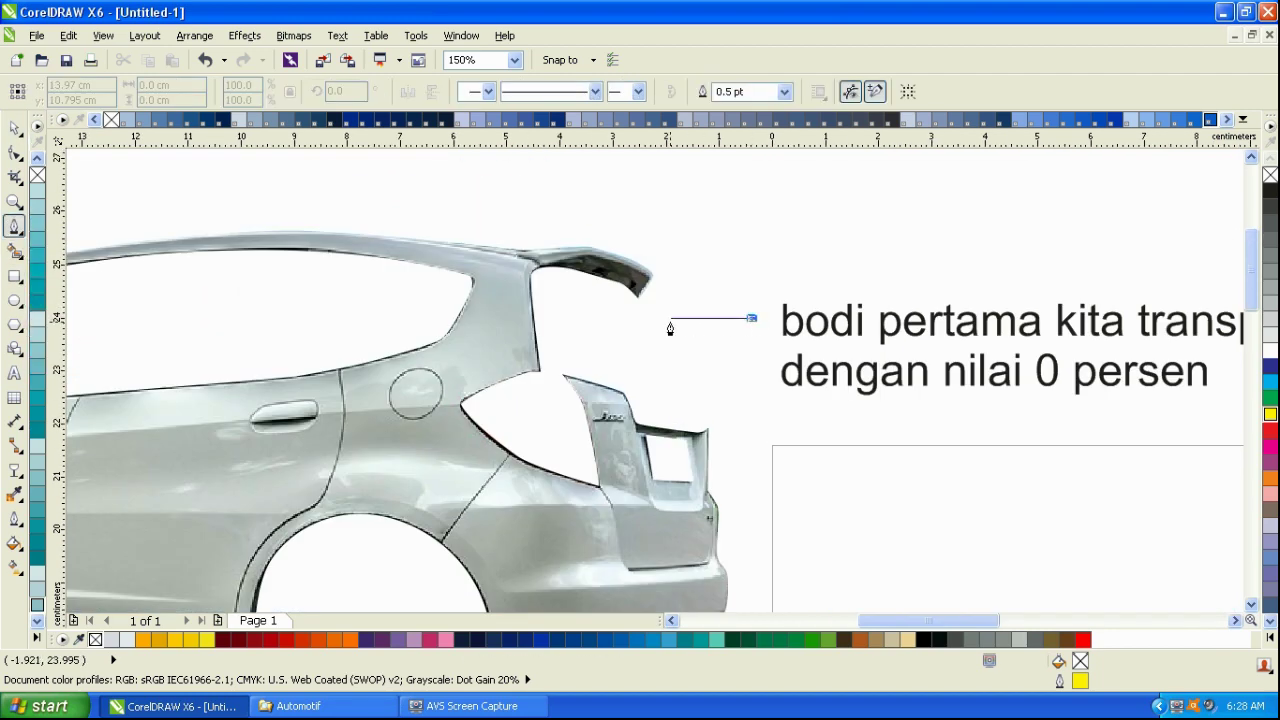
pyautogui.scroll(2, 678, 314)
pyautogui.moveTo(633, 325)
pyautogui.mouseDown()
pyautogui.moveTo(747, 273)
pyautogui.moveTo(747, 370)
pyautogui.mouseUp()
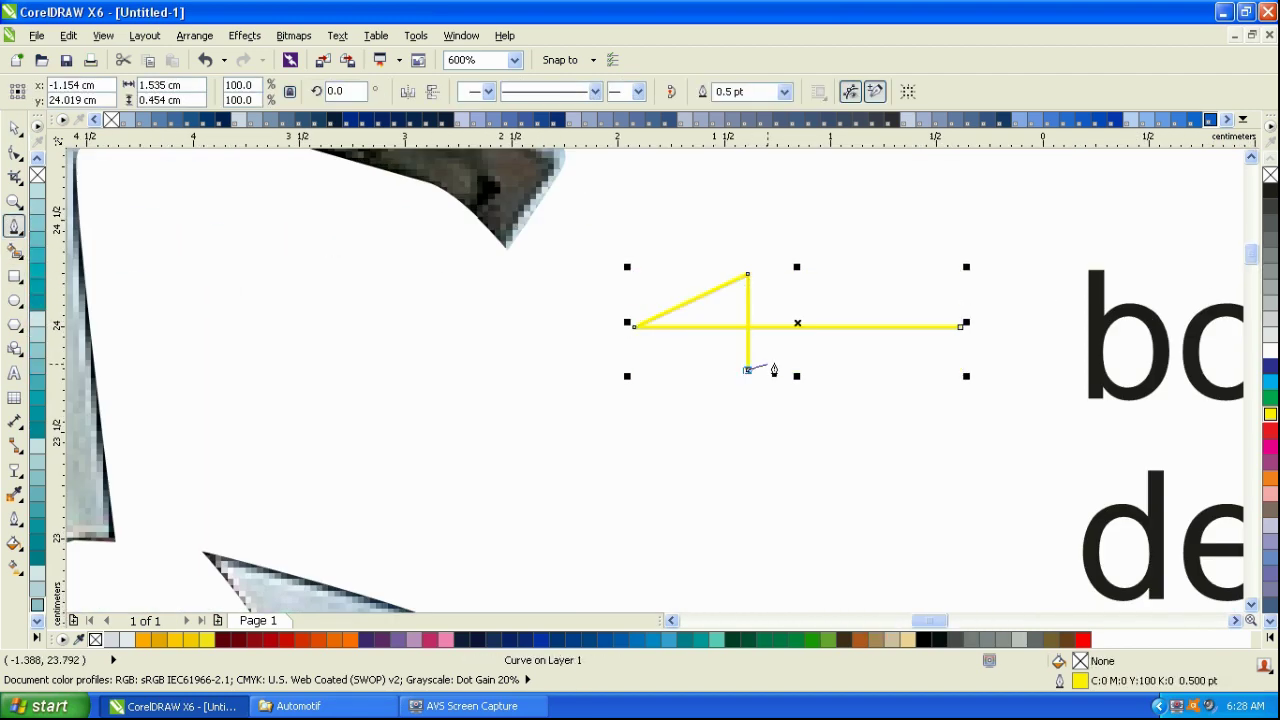
pyautogui.press('space')
pyautogui.rightClick(1270, 190)
# - Duplicate the arrow beside the lower car body and mirror the copy horizontally so it points at the body
pyautogui.scroll(-3, 911, 306)
pyautogui.scroll(-1, 872, 336)
pyautogui.scroll(1, 643, 472)
pyautogui.moveTo(1117, 174); pyautogui.dragTo(602, 414)
pyautogui.rightClick(602, 414)
pyautogui.click(407, 93)
# - Shift the "bodi kedua" note away from the lower car body and place the mirrored arrow at the end of its first line
pyautogui.moveTo(460, 454); pyautogui.dragTo(378, 415)
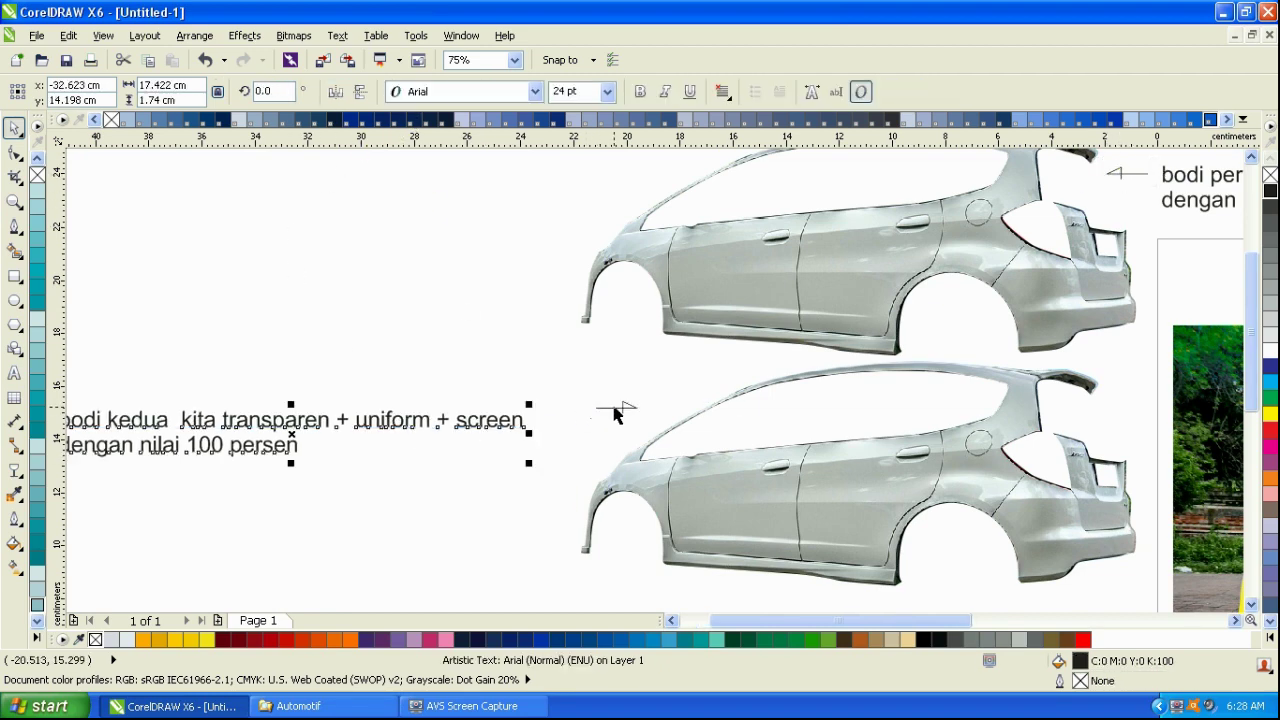
pyautogui.moveTo(614, 408); pyautogui.dragTo(496, 461)
pyautogui.keyDown('shift'); pyautogui.click(492, 423); pyautogui.keyUp('shift')
pyautogui.click(550, 411)
pyautogui.scroll(-1, 774, 439)
pyautogui.scroll(1, 863, 465)
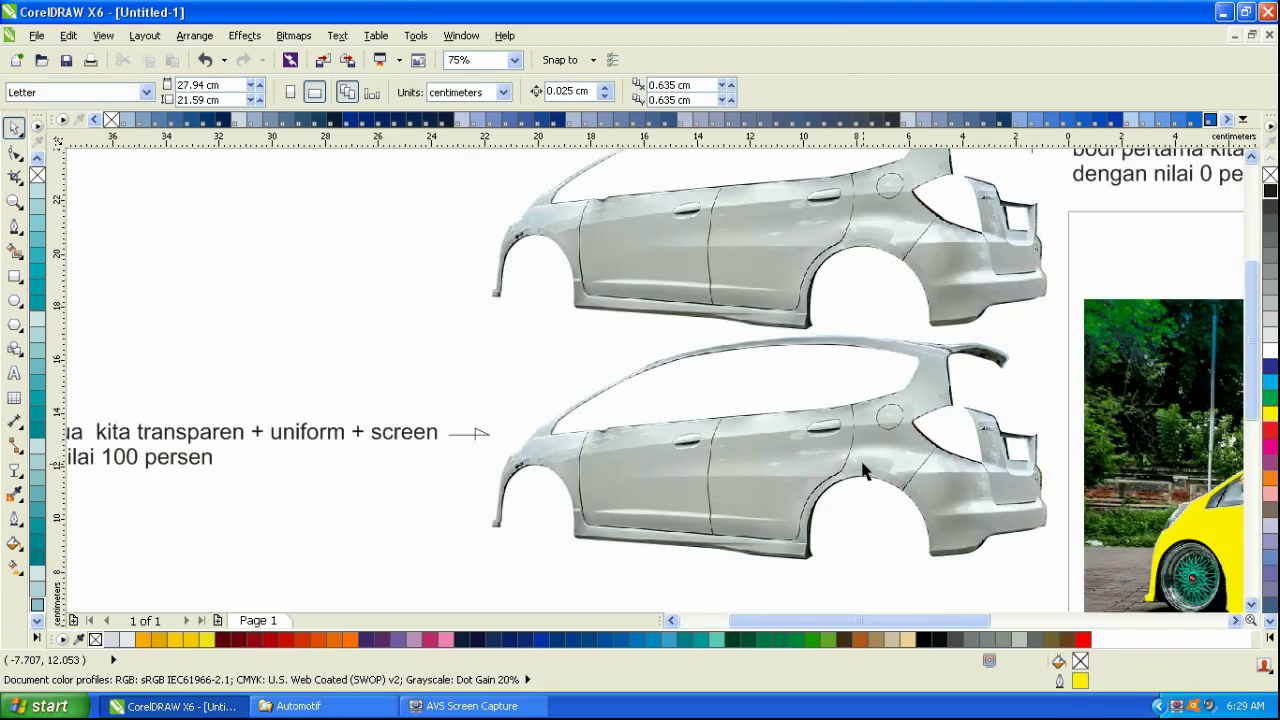
# - Apply a Uniform transparency with the Screen mode to the lower cut-out car body
pyautogui.click(866, 472)
pyautogui.click(15, 470)
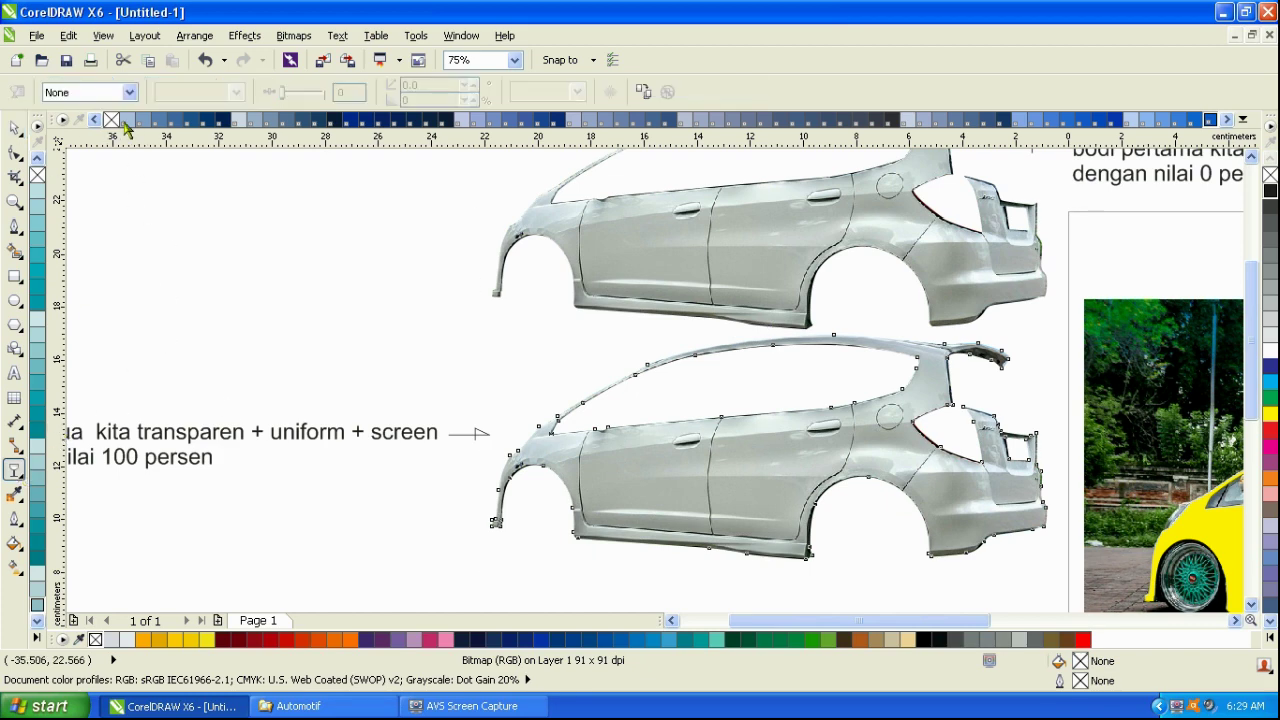
pyautogui.click(90, 92)
pyautogui.click(70, 119)
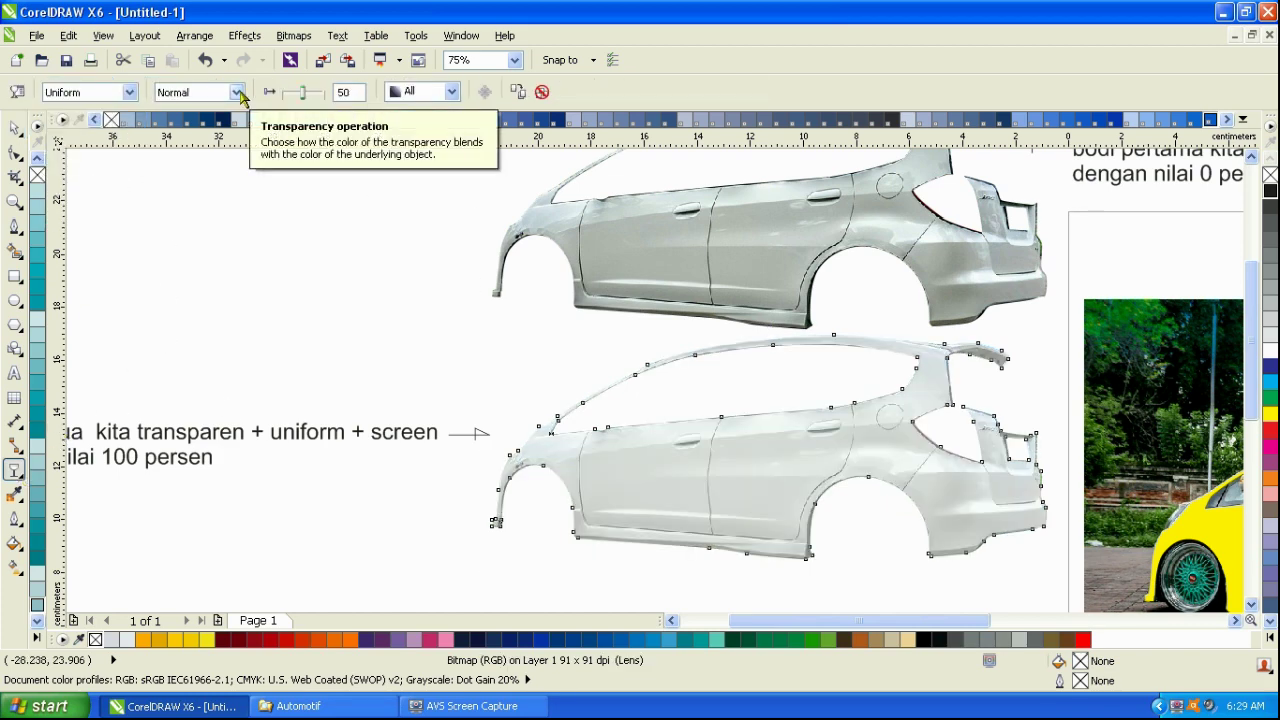
pyautogui.click(238, 92)
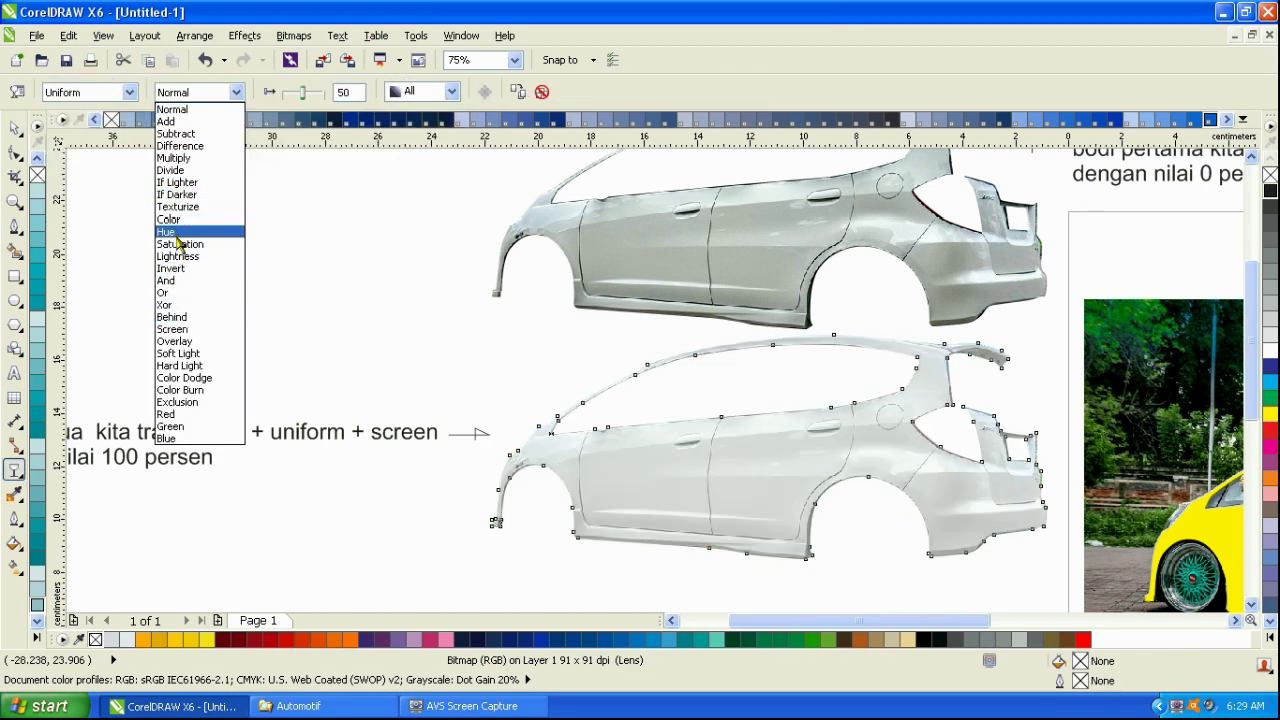
pyautogui.click(175, 332)
pyautogui.press('space')
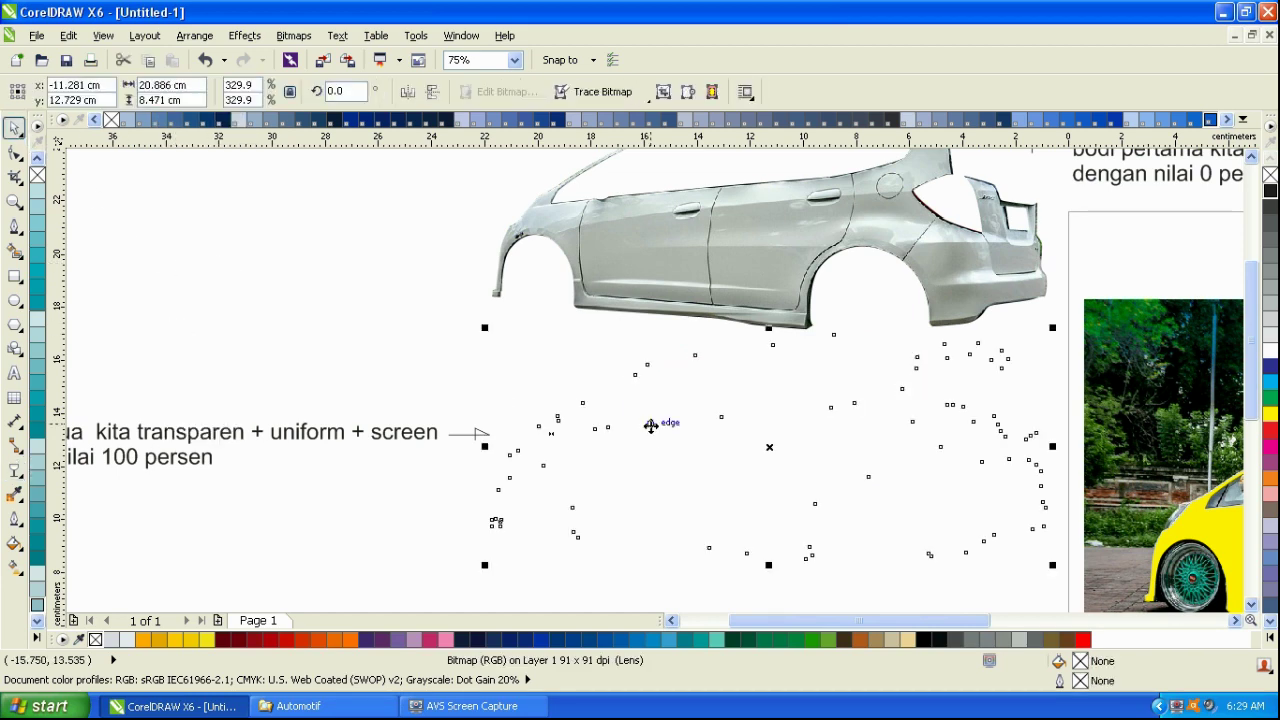
# - Delete both explanatory notes and their two arrows
pyautogui.scroll(-2, 460, 337)
pyautogui.click(385, 381)
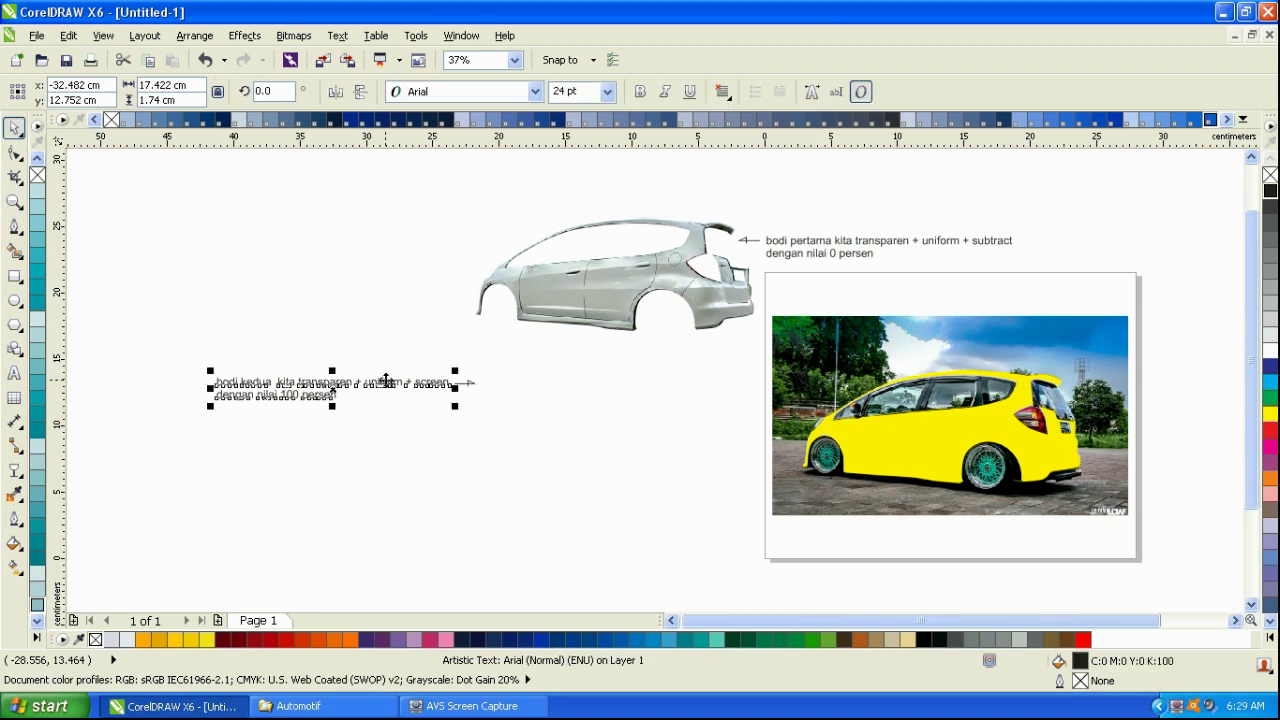
pyautogui.press('Delete')
pyautogui.click(843, 251)
pyautogui.press('Delete')
pyautogui.click(463, 383)
pyautogui.press('Delete')
pyautogui.click(744, 241)
pyautogui.press('Delete')
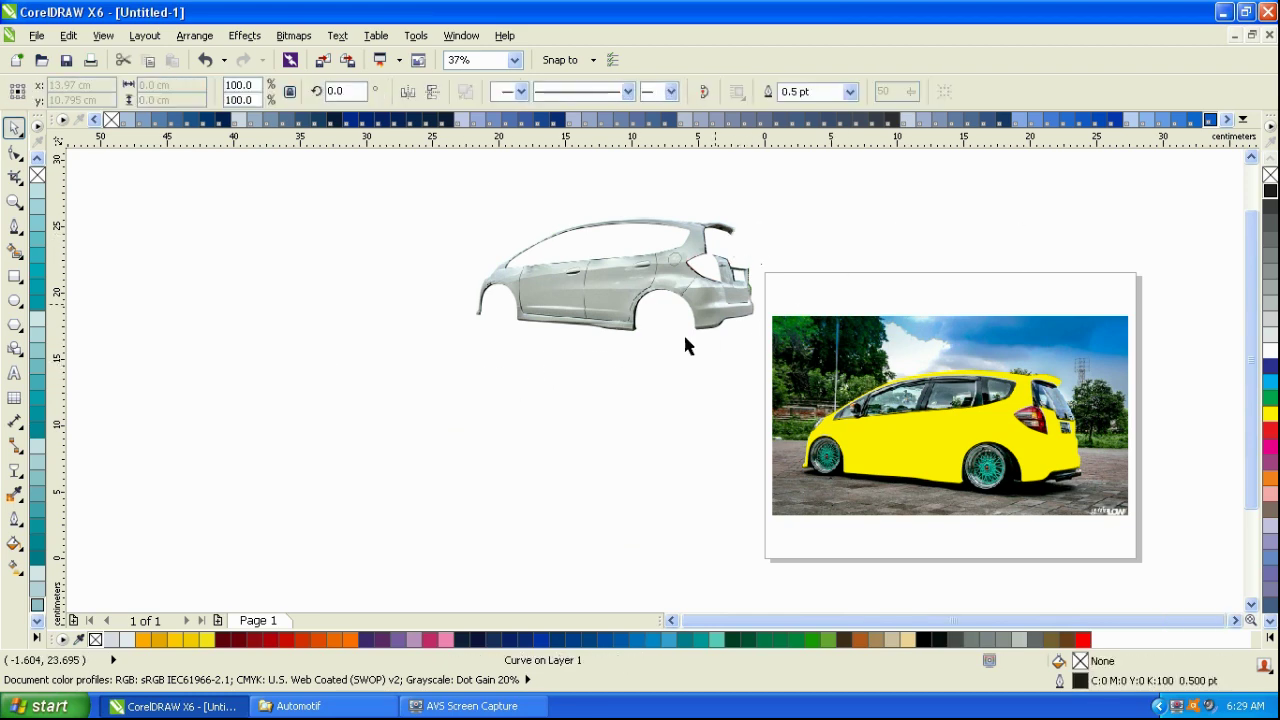
# - Draw a black-filled rectangle about 34.6 by 26.2 cm over both cut-out car bodies and send it to the back
pyautogui.click(580, 393)
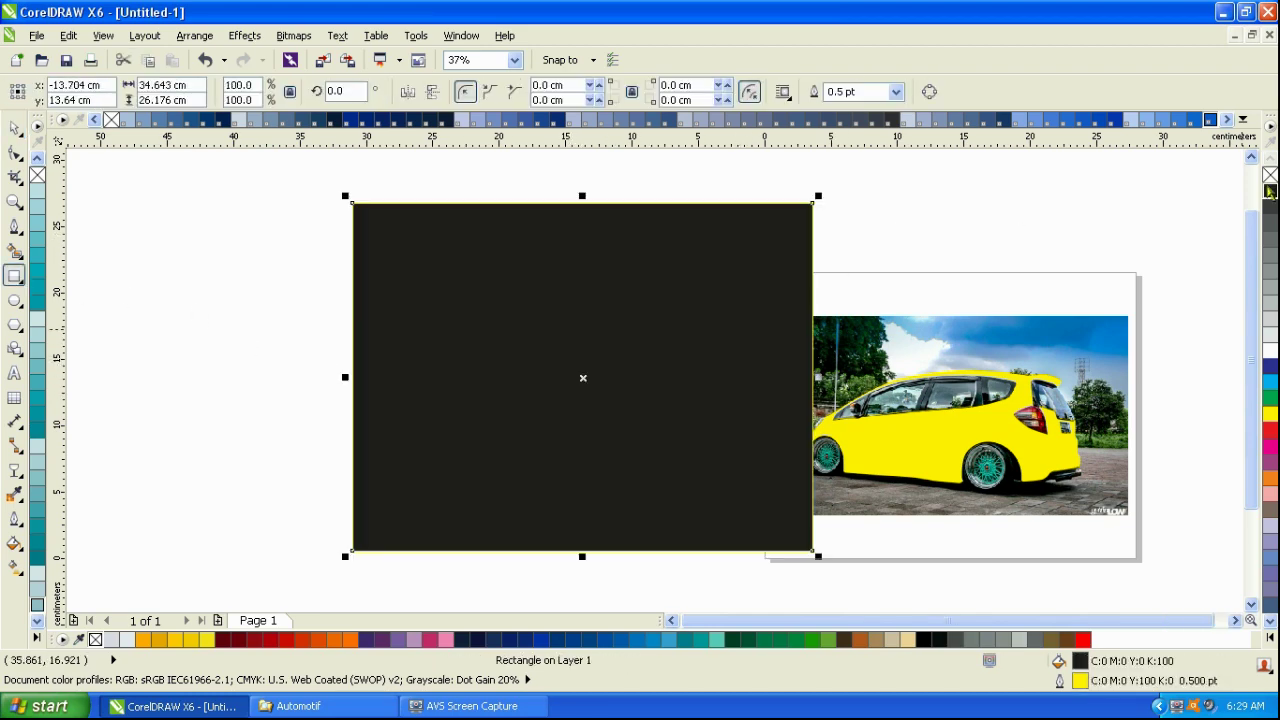
pyautogui.hotkey('shift', 'pagedown')
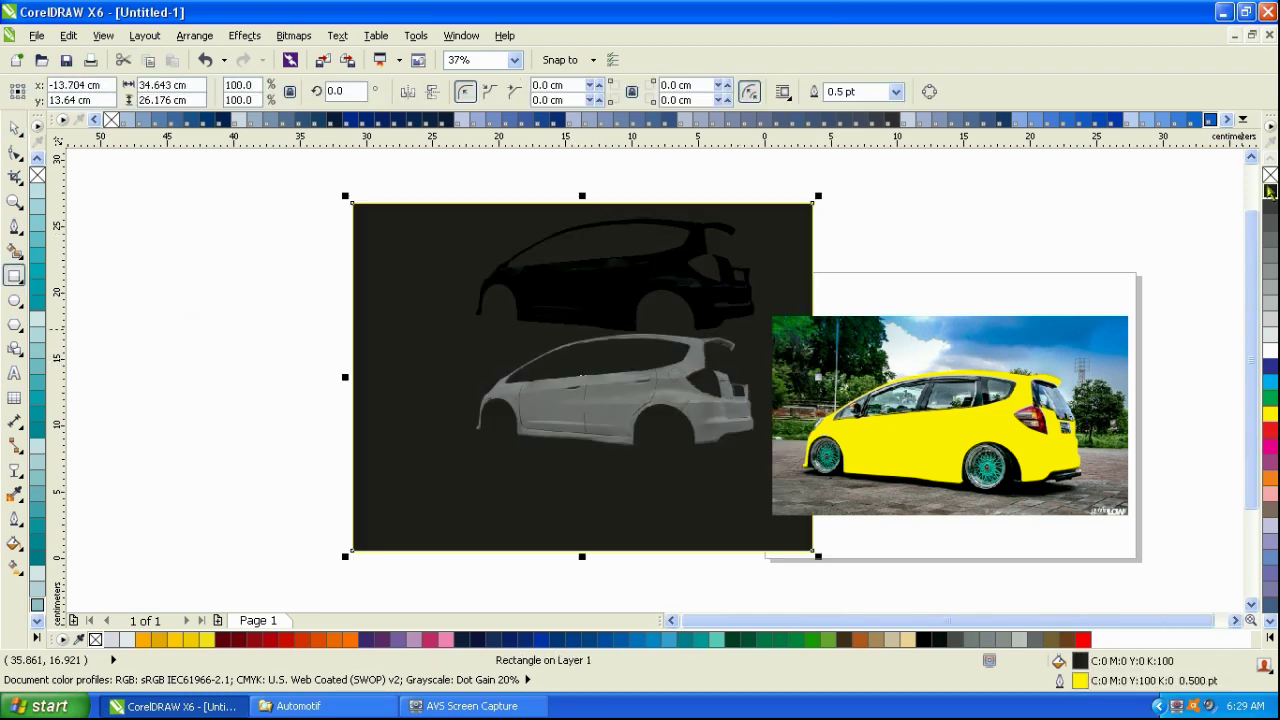
pyautogui.click(14, 129)
pyautogui.click(234, 274)
# - Move the black rectangle and both cut-out car bodies horizontally away from the page, keeping the bodies on the rectangle
pyautogui.moveTo(447, 309); pyautogui.dragTo(309, 309)
pyautogui.moveTo(721, 322); pyautogui.dragTo(597, 323)
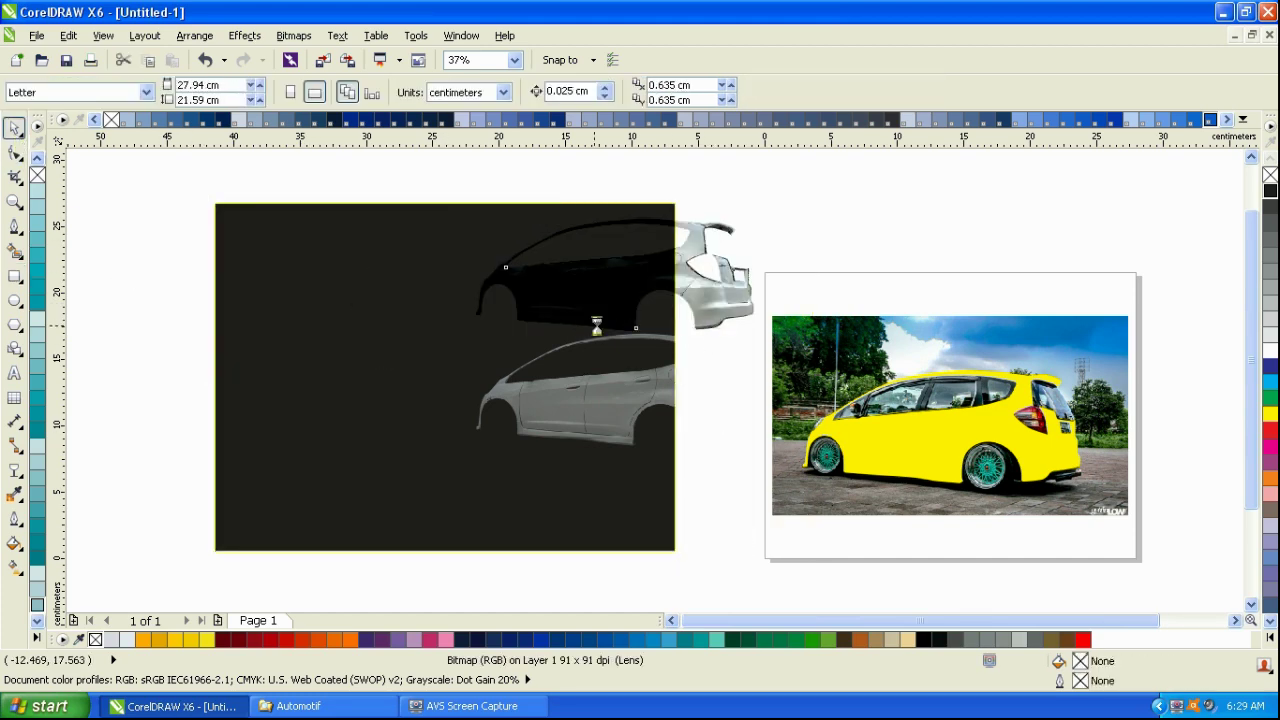
pyautogui.click(699, 346)
pyautogui.moveTo(731, 383); pyautogui.dragTo(606, 381)
pyautogui.click(740, 266)
pyautogui.moveTo(328, 340); pyautogui.dragTo(400, 350)
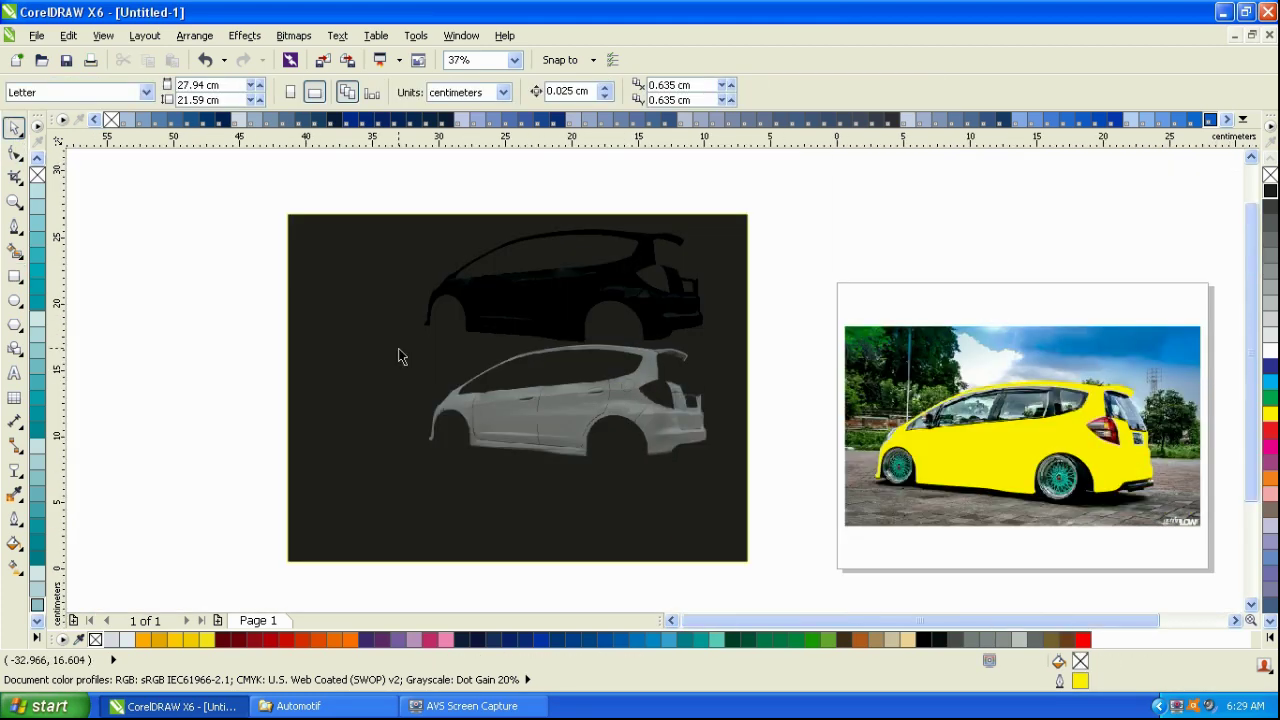
# - Write the note "supaya body yg kita screen bisa kelihatan silah kan beri kotak hitam di bawah nya" above the page
pyautogui.click(15, 373)
pyautogui.click(788, 235)
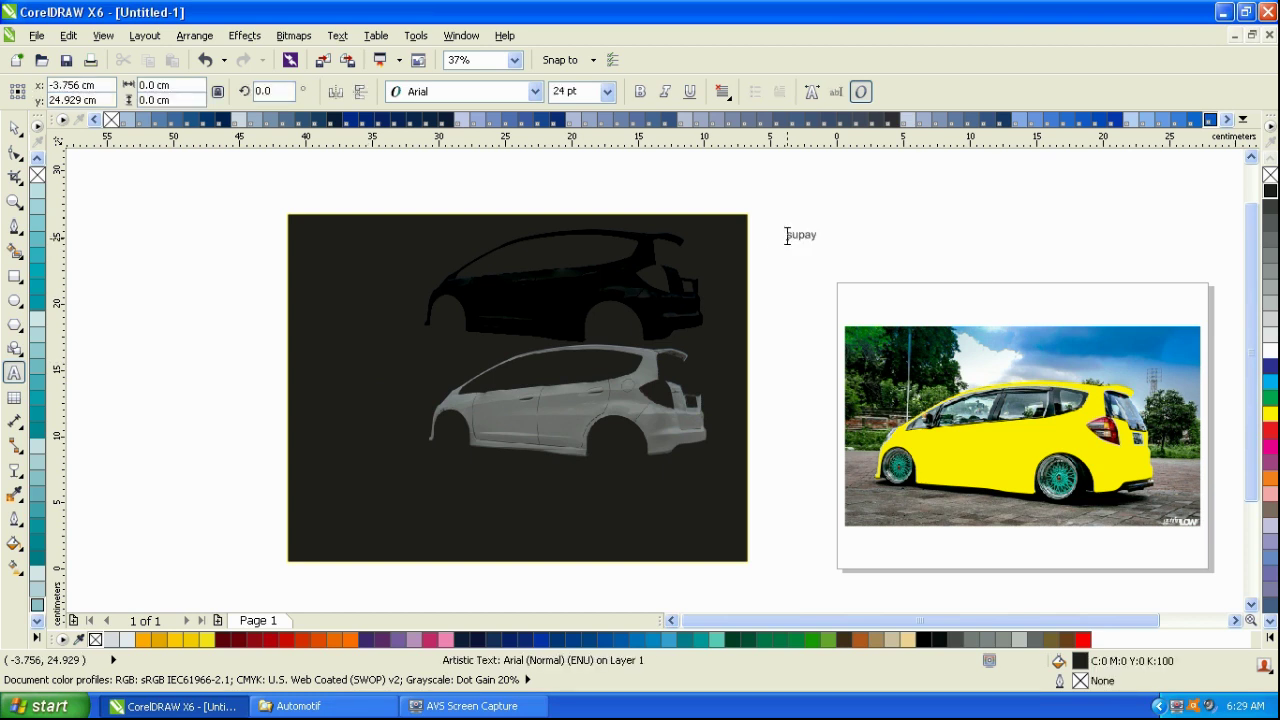
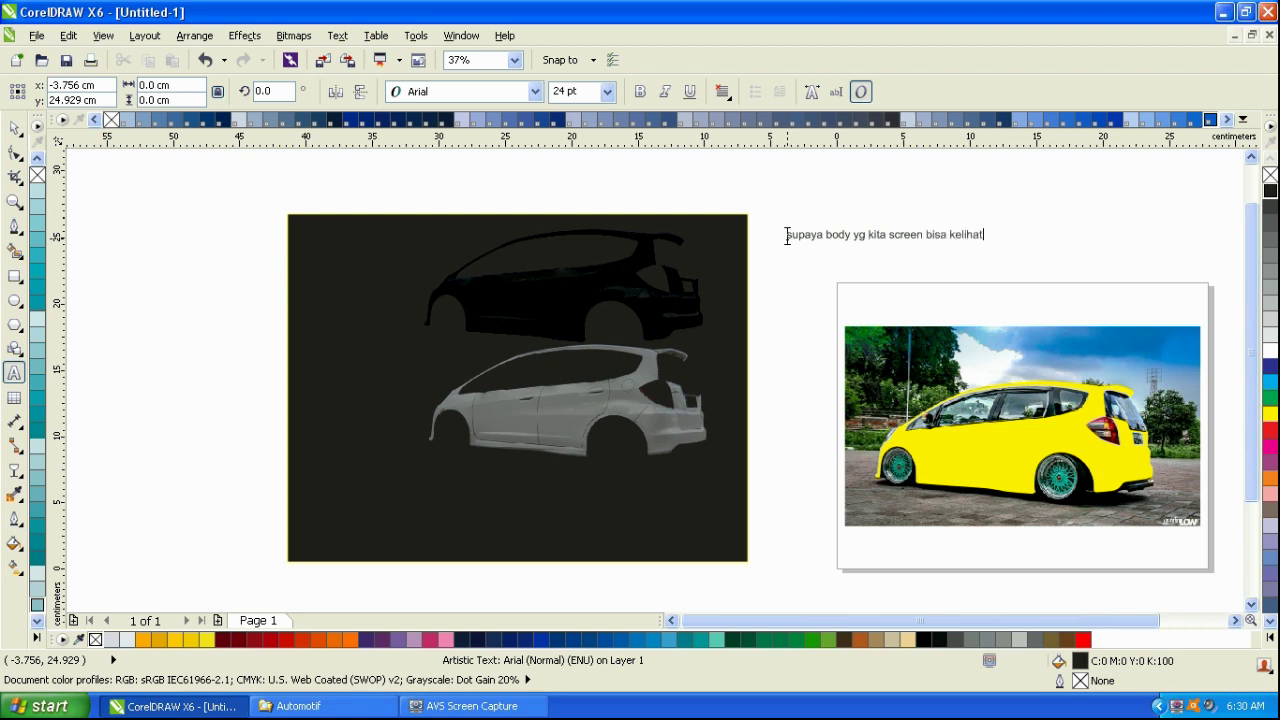
pyautogui.write('an silah kan beri kotak hitam di bawah nya')
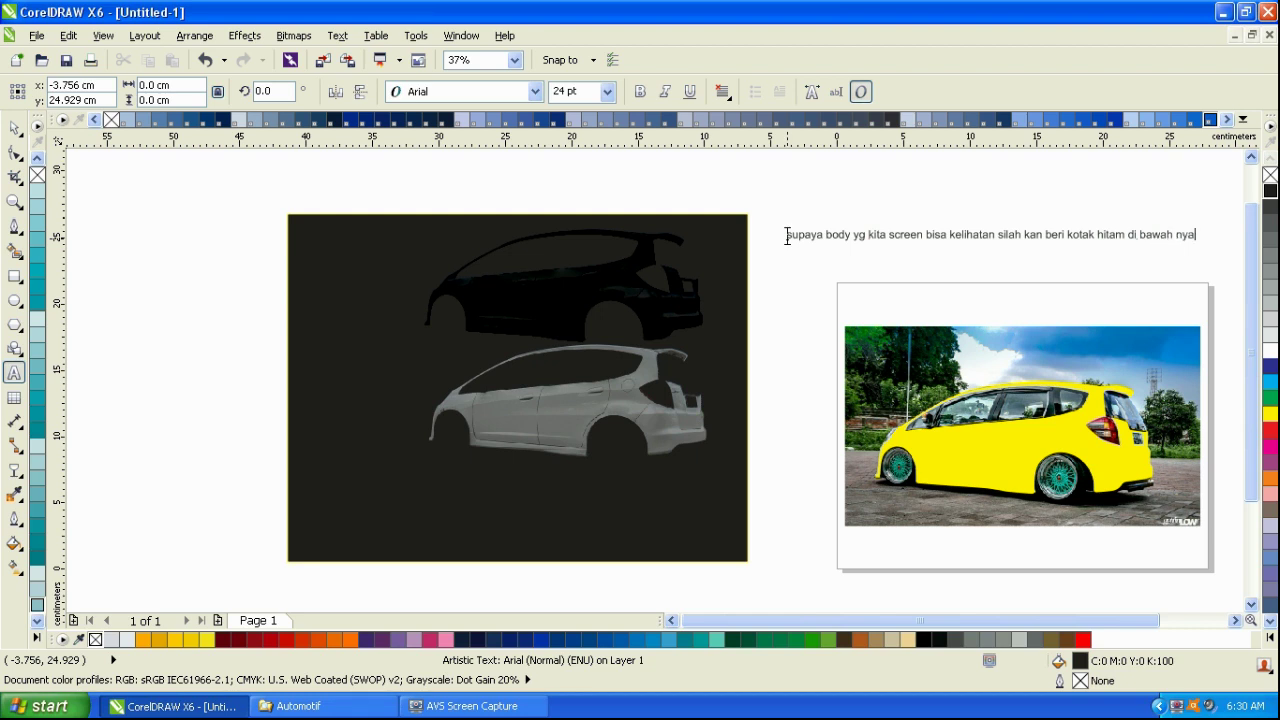
# - Colour the new note yellow and move it onto the black rectangle below the lower car body
pyautogui.click(15, 127)
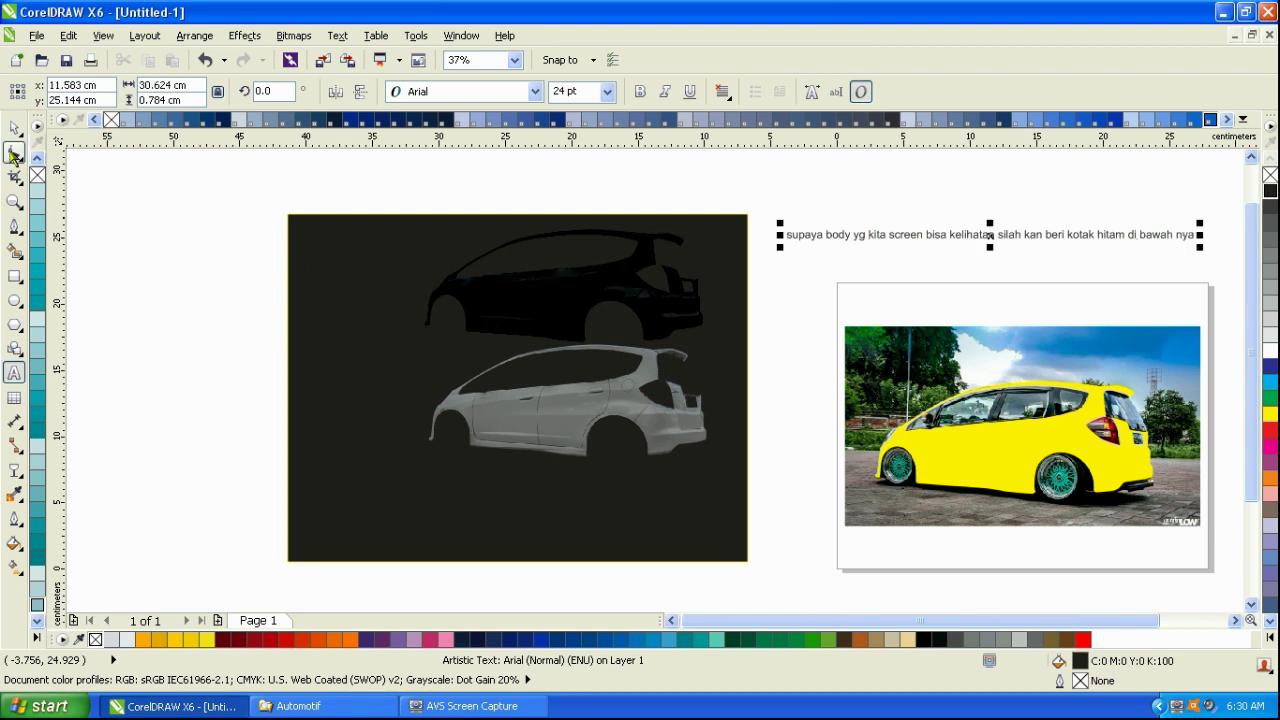
pyautogui.click(1270, 413)
pyautogui.moveTo(1040, 235); pyautogui.dragTo(574, 498)
pyautogui.click(15, 201)
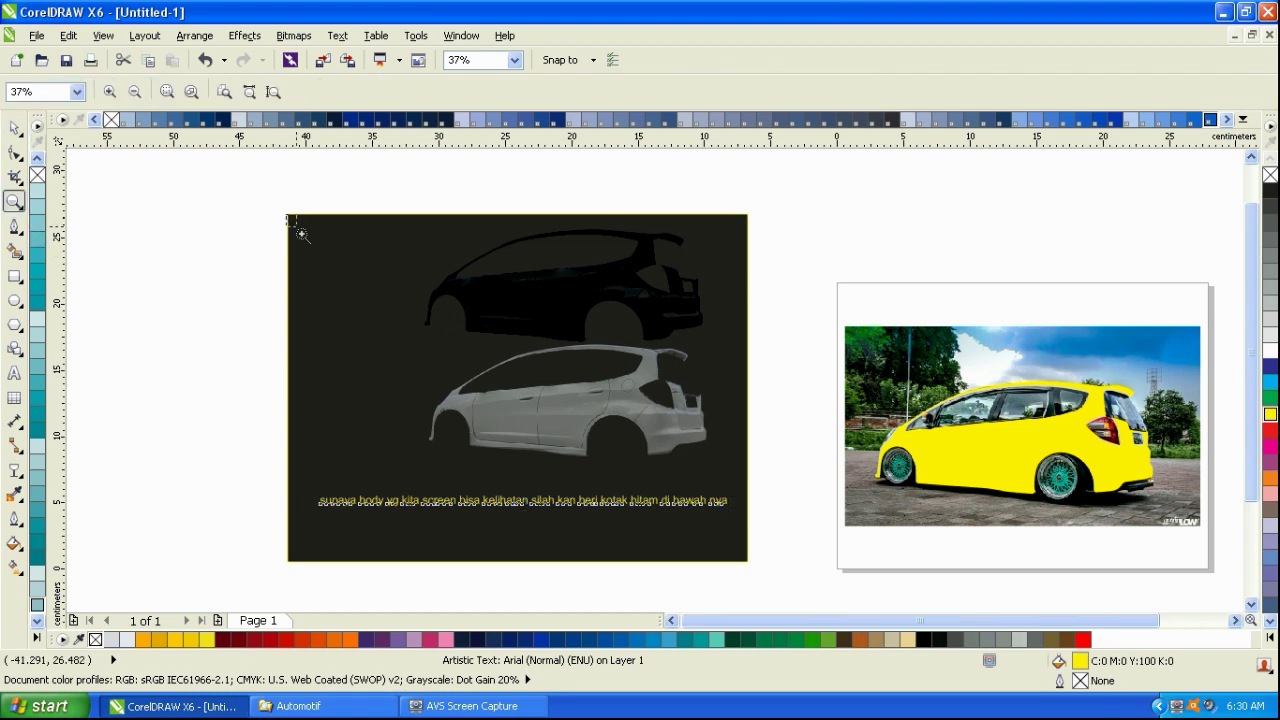
pyautogui.moveTo(297, 229); pyautogui.dragTo(751, 563)
pyautogui.press('space')
pyautogui.click(108, 234)
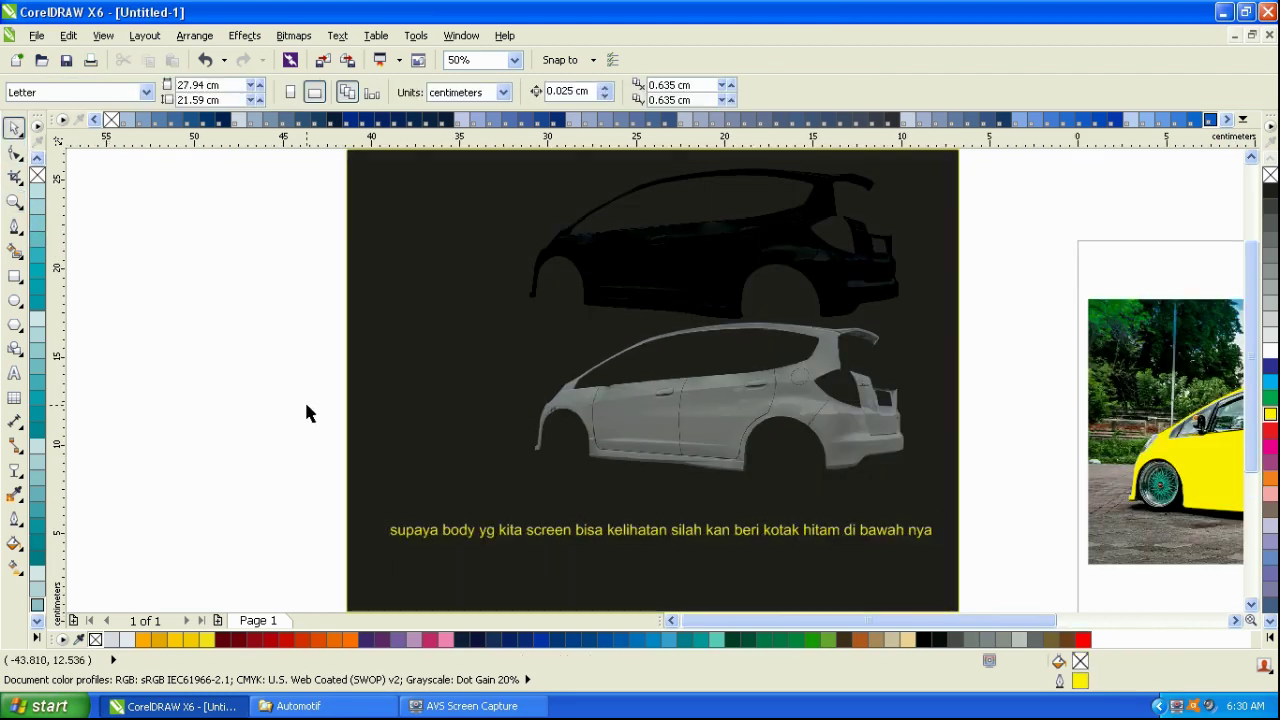
# - Delete the current note on the black rectangle and write a yellow note "klik kedua body" below the lower car body
pyautogui.moveTo(237, 457); pyautogui.dragTo(966, 575)
pyautogui.press('Delete')
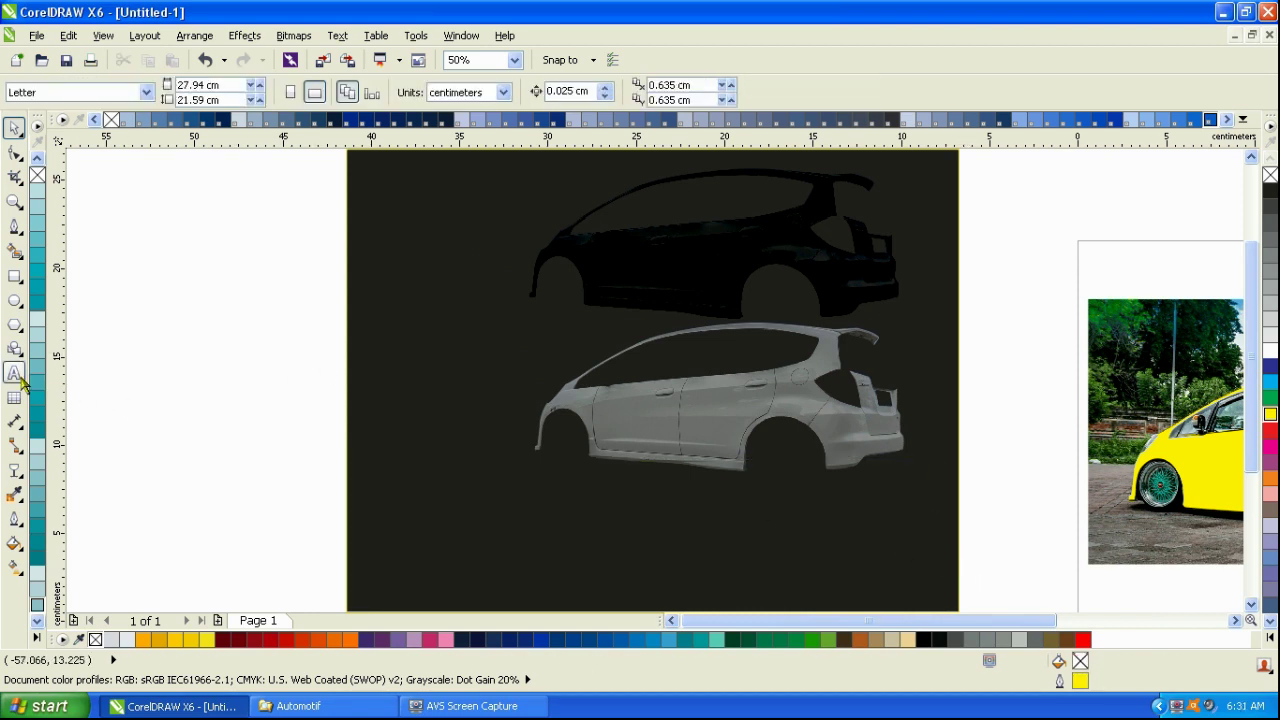
pyautogui.click(14, 373)
pyautogui.click(405, 543)
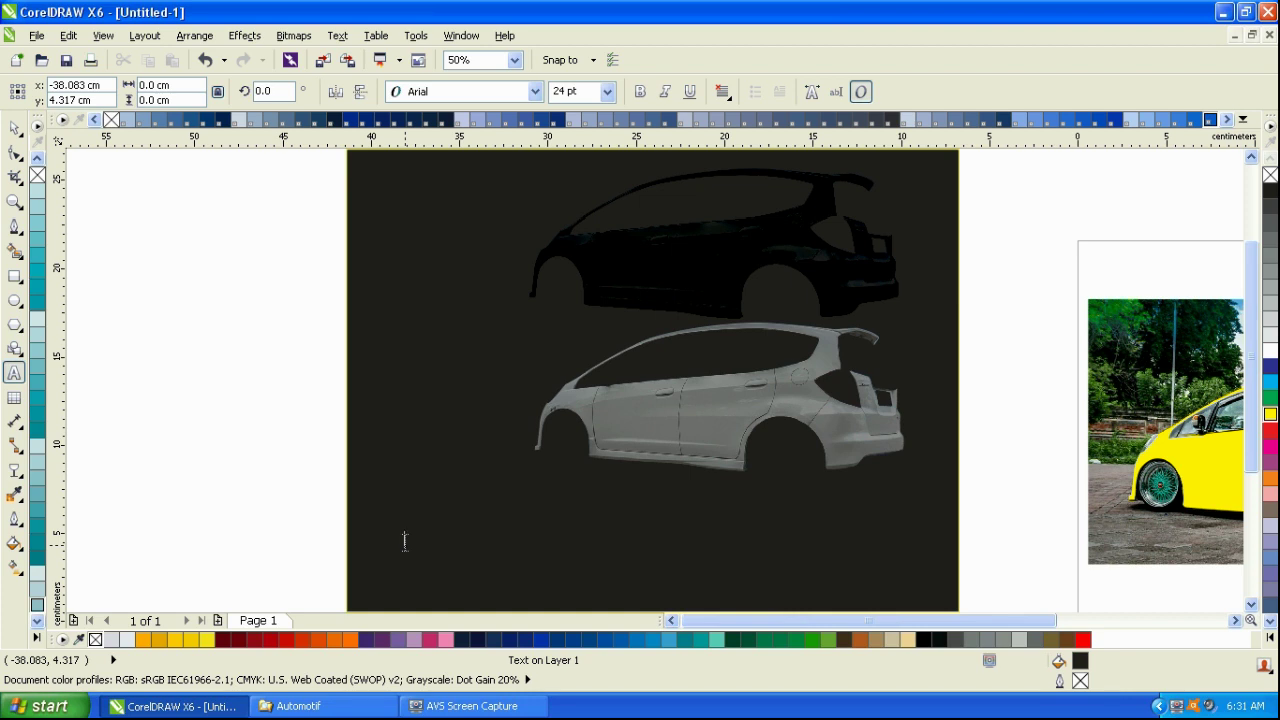
pyautogui.write('Untuk')
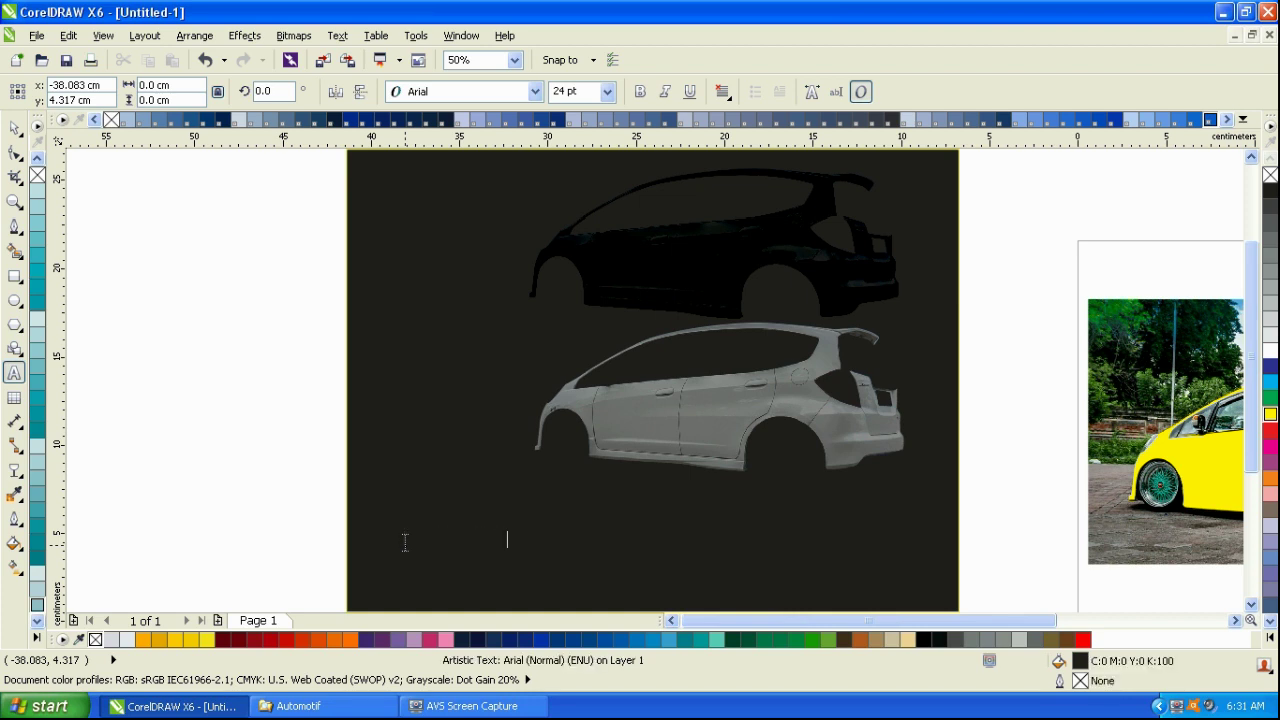
pyautogui.click(14, 129)
pyautogui.click(1270, 414)
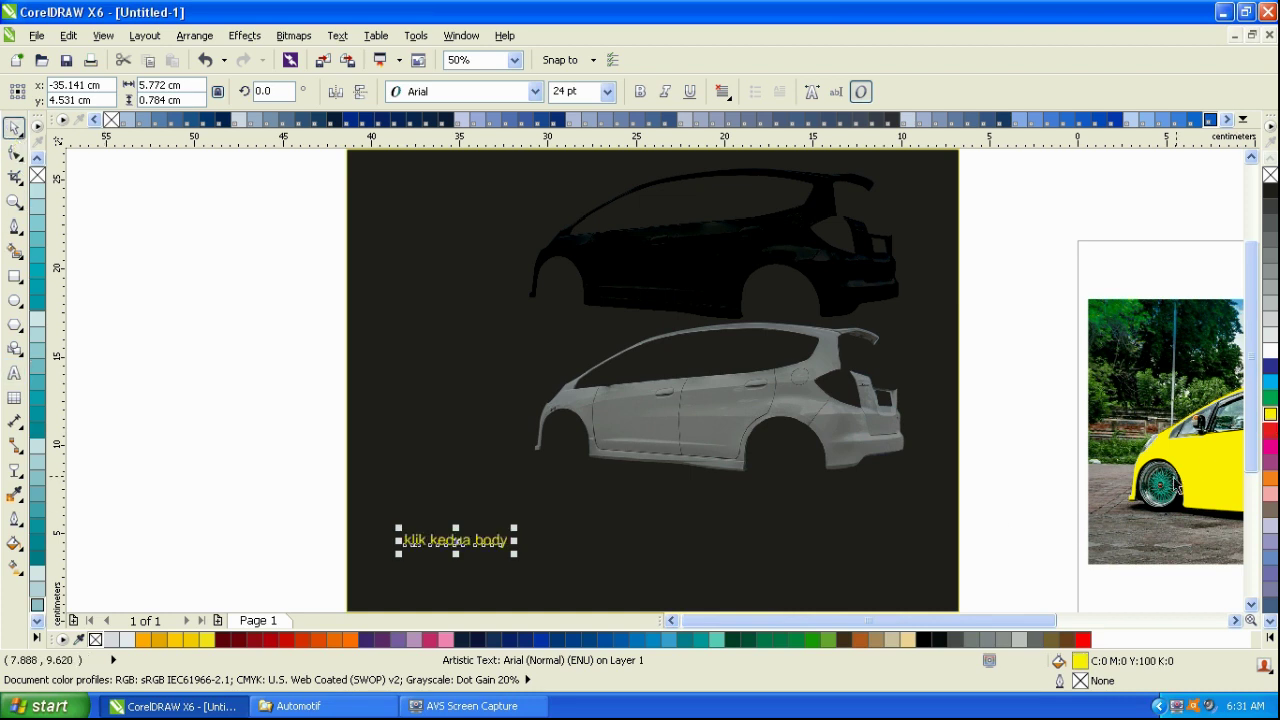
# - Extend the note to "klik kedua body dengan tekan tahan shif + e + c" and enlarge it to about 27.6 cm wide
pyautogui.press('Escape')
pyautogui.click(507, 546)
pyautogui.click(14, 373)
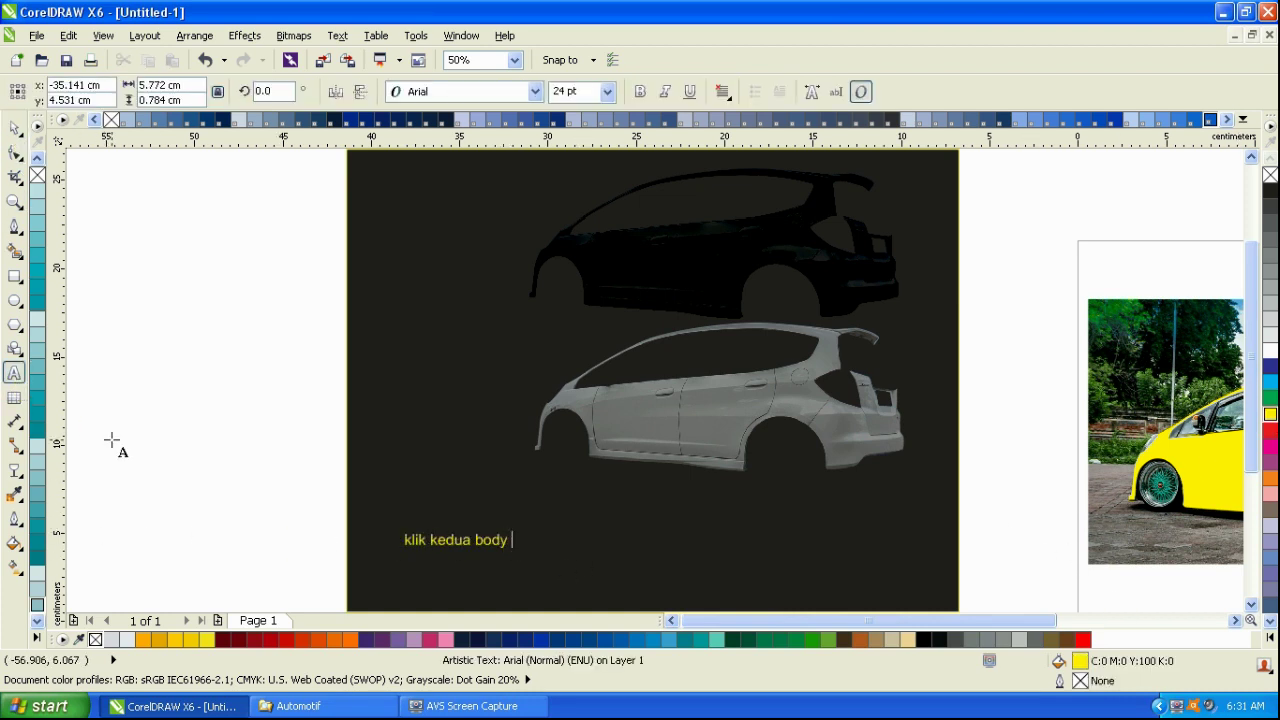
pyautogui.write('dem')
pyautogui.write('gan tekan')
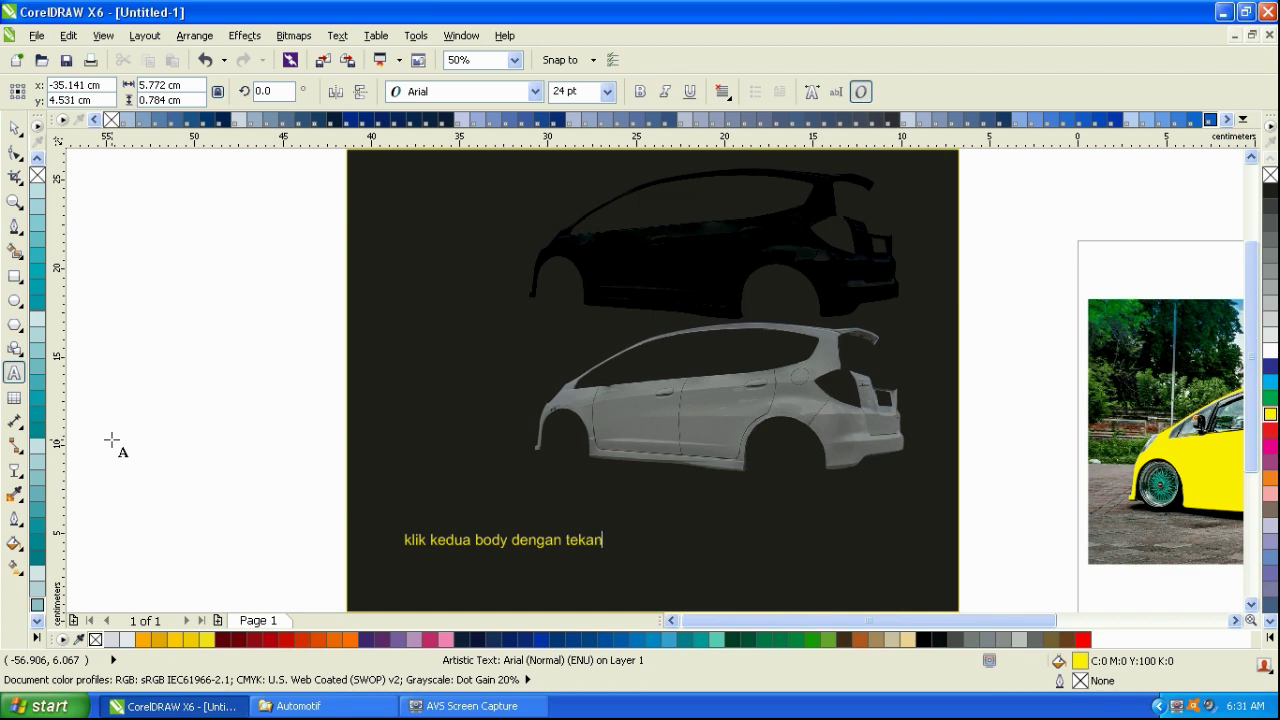
pyautogui.write(' tahan shif + e + c')
pyautogui.click(15, 129)
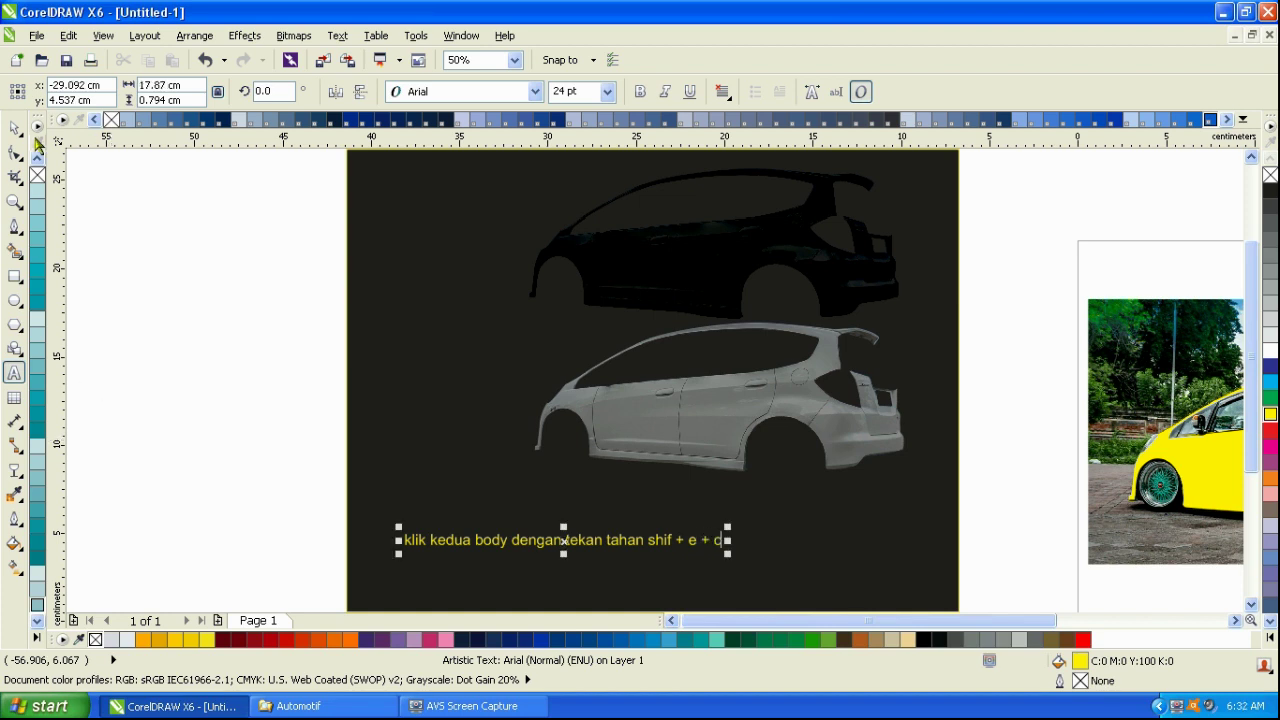
pyautogui.moveTo(727, 528); pyautogui.dragTo(900, 519)
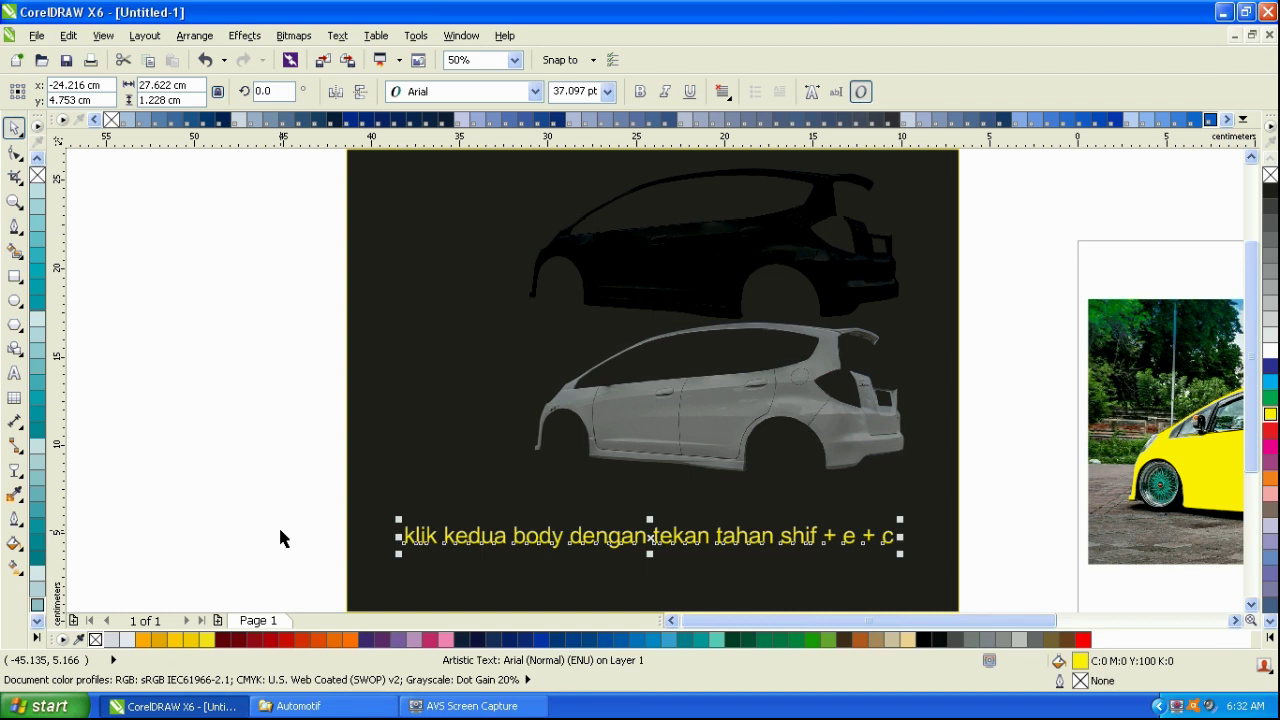
# - Delete the note and align the lower car body exactly over the upper, black car body
pyautogui.press('Delete')
pyautogui.click(659, 436)
pyautogui.keyDown('shift'); pyautogui.click(658, 285); pyautogui.keyUp('shift')
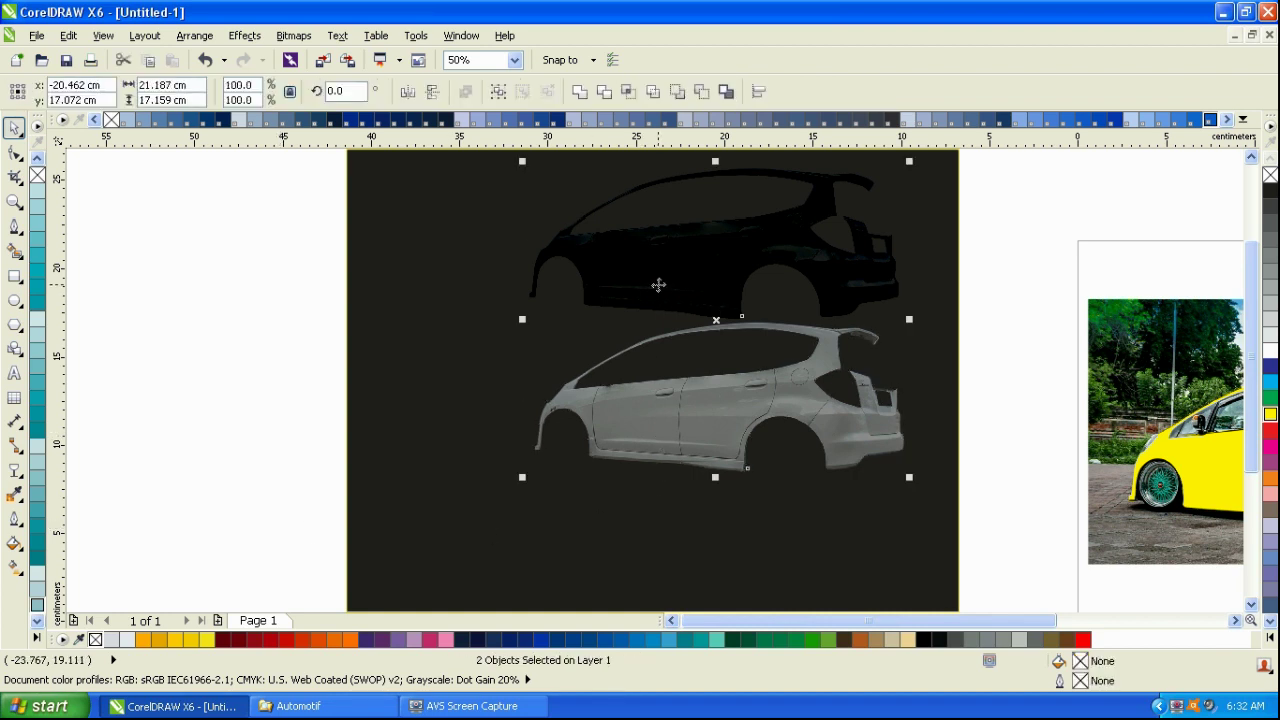
pyautogui.press('t')
pyautogui.click(279, 327)
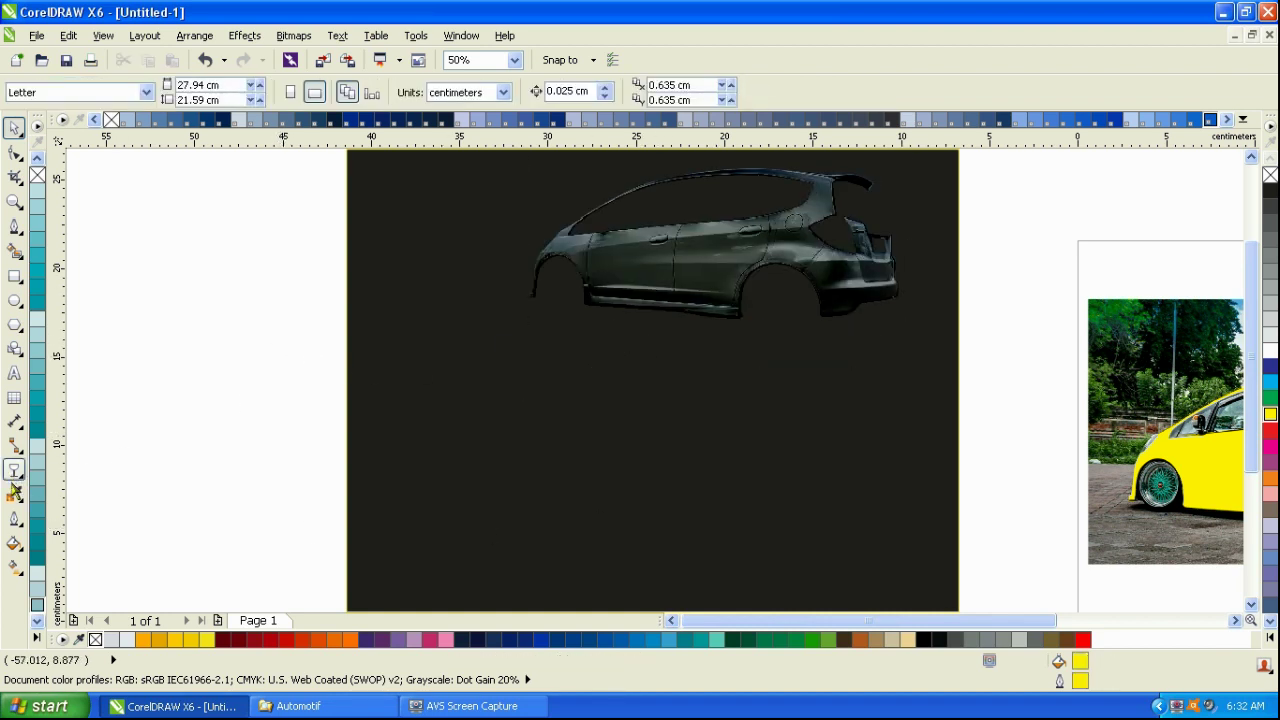
# - Write the yellow note "lalu di grup CTRL + G", enlarge it to about 16 cm wide and place it below the car body
pyautogui.click(14, 372)
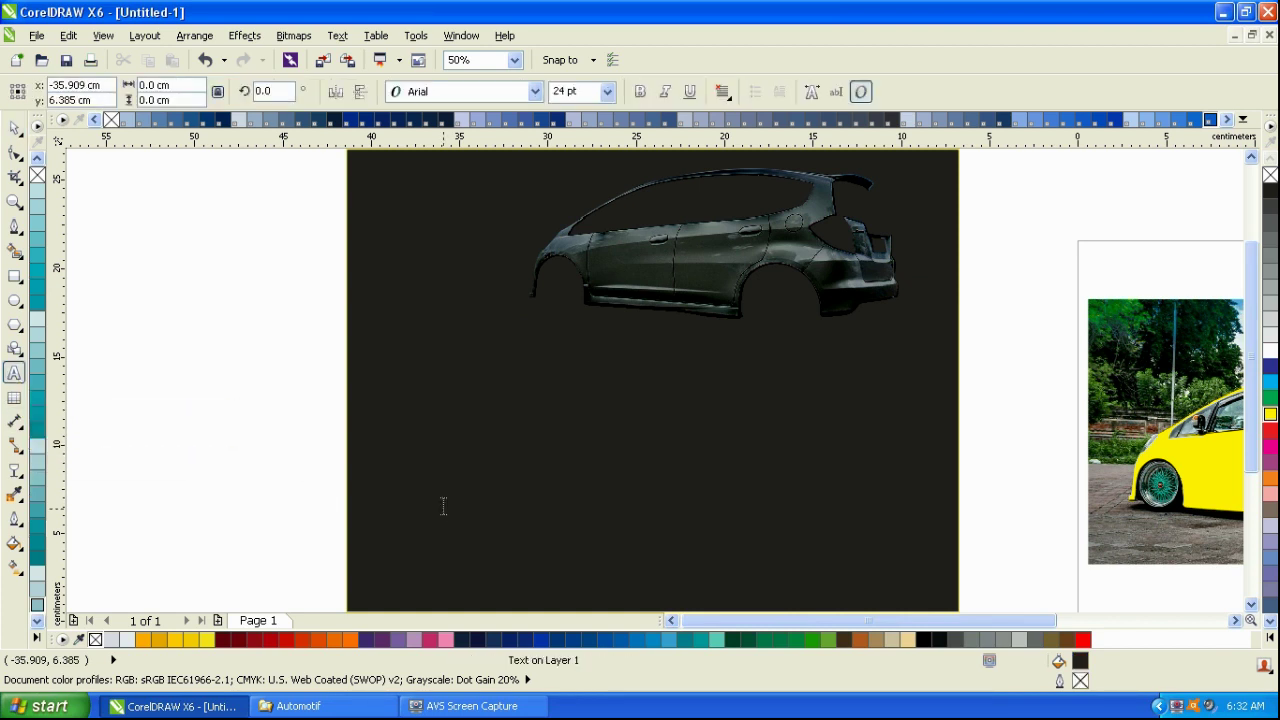
pyautogui.click(443, 507)
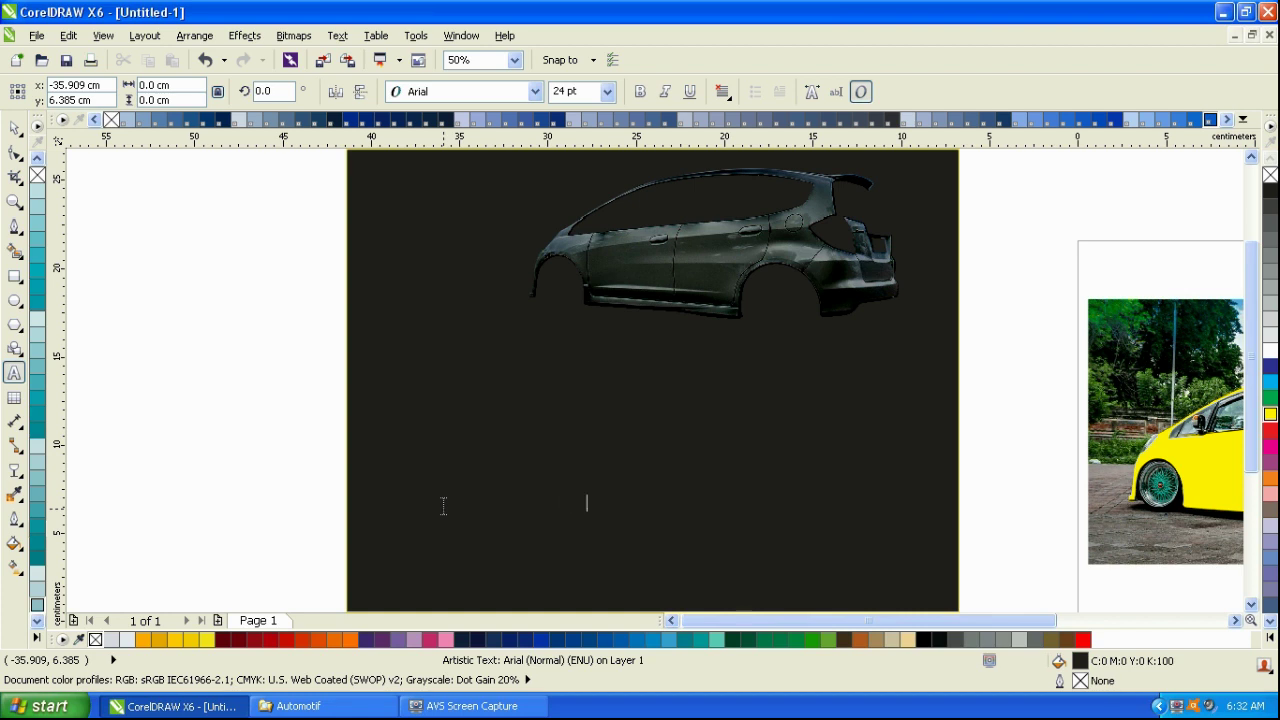
pyautogui.click(14, 374)
pyautogui.click(14, 128)
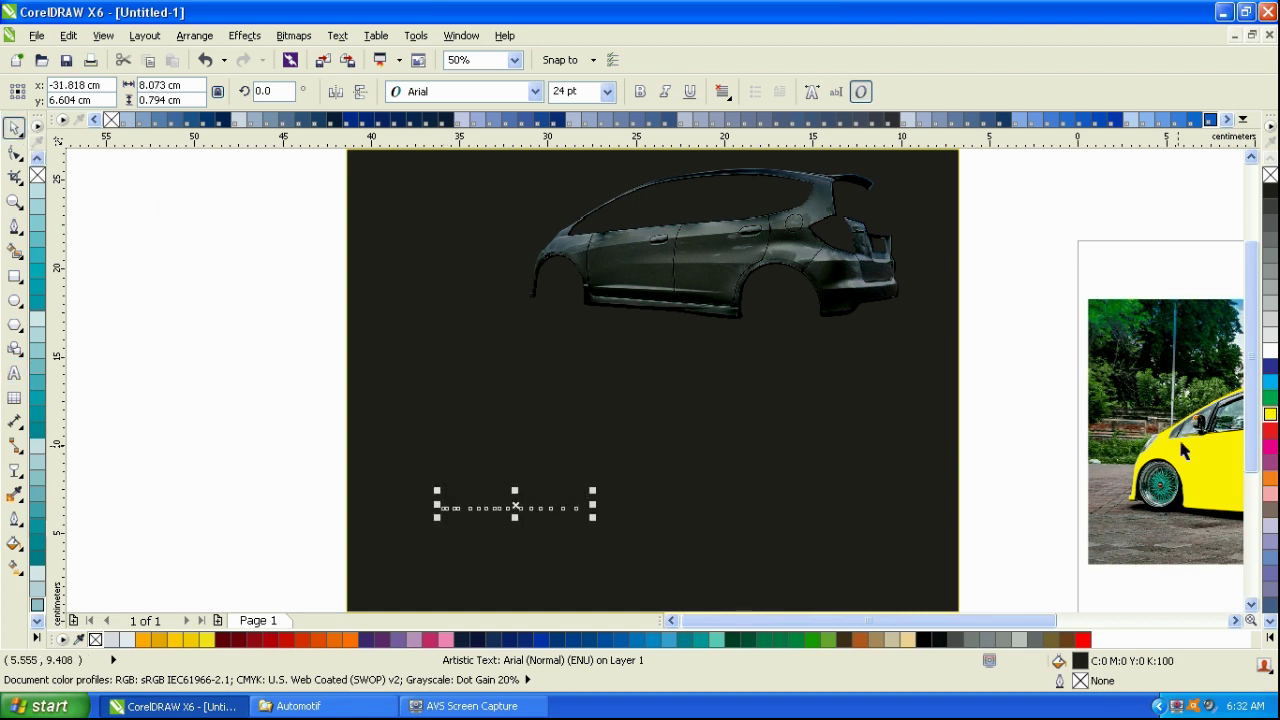
pyautogui.click(1270, 416)
pyautogui.moveTo(592, 490); pyautogui.dragTo(739, 414)
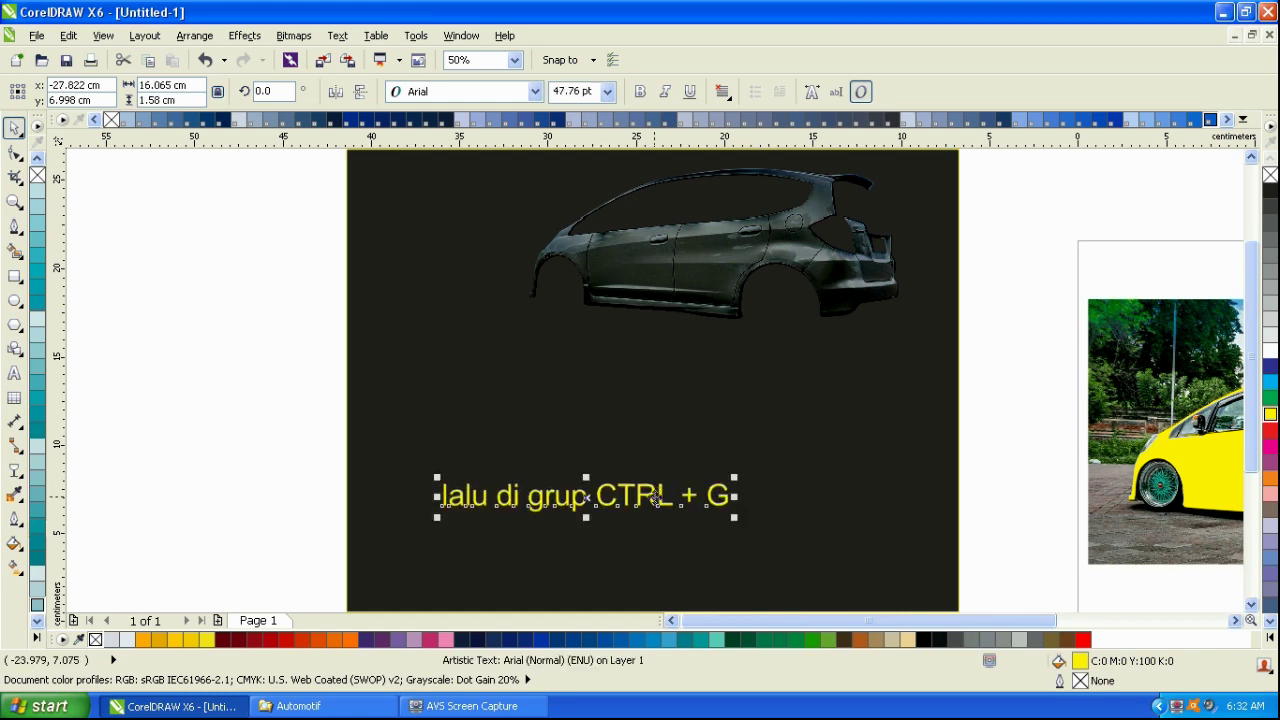
pyautogui.moveTo(650, 497); pyautogui.dragTo(735, 411)
# - Group the two stacked car bodies and align the group's centre with the yellow car body shape on the page
pyautogui.moveTo(443, 402); pyautogui.dragTo(945, 150)
pyautogui.hotkey('ctrl', 'g')
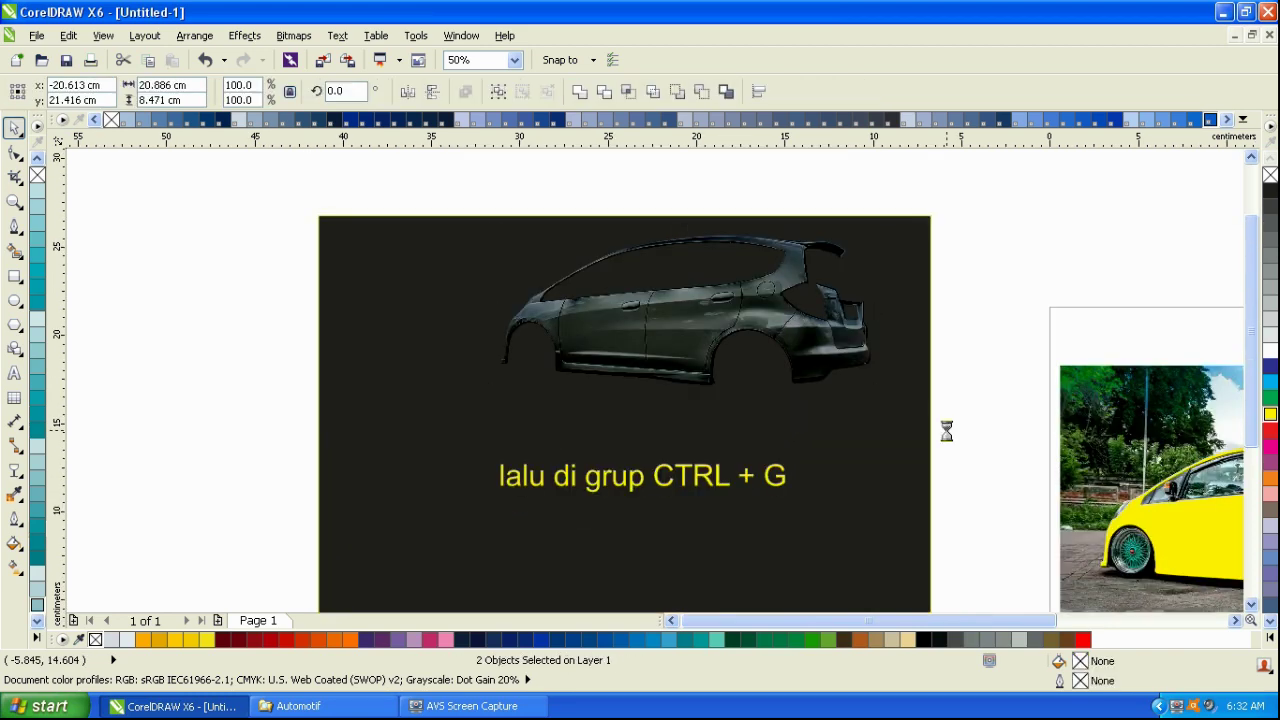
pyautogui.scroll(-2, 946, 430)
pyautogui.scroll(1, 811, 409)
pyautogui.keyDown('shift'); pyautogui.click(925, 445); pyautogui.keyUp('shift')
pyautogui.press('e')
pyautogui.press('c')
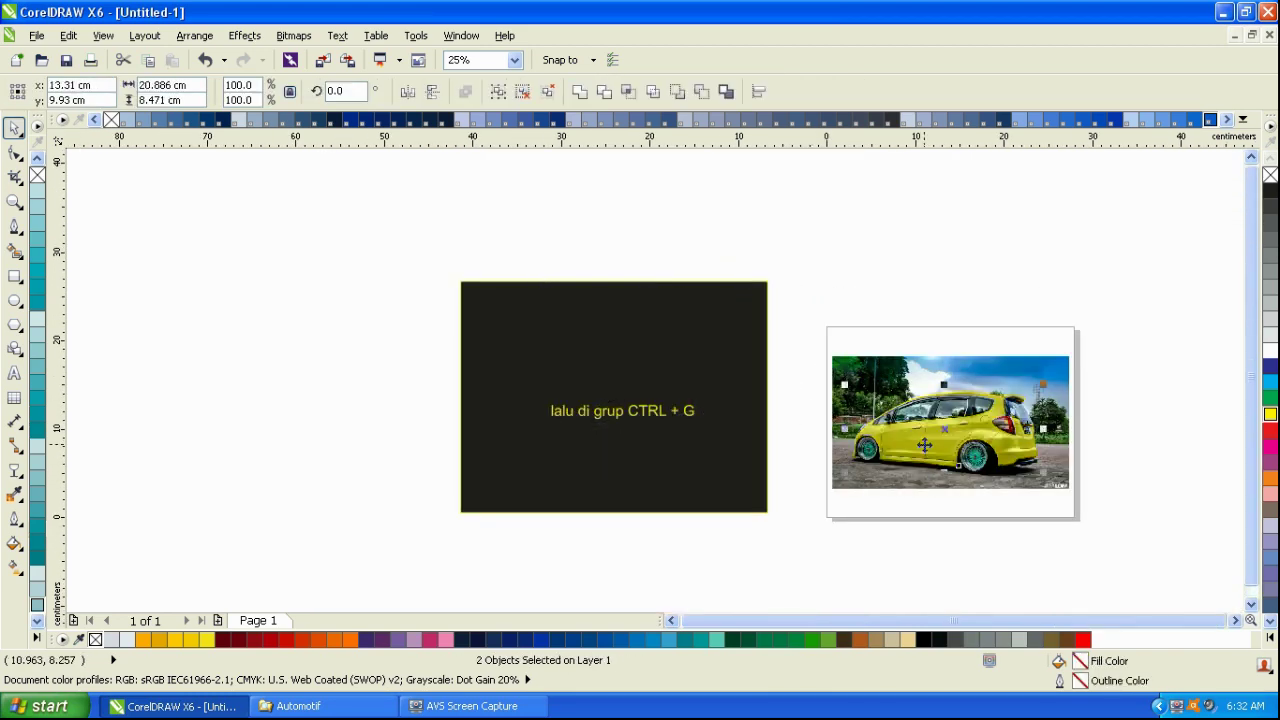
# - Delete the black rectangle together with the note on it
pyautogui.press('Escape')
pyautogui.moveTo(383, 217); pyautogui.dragTo(797, 562)
pyautogui.press('Delete')
pyautogui.scroll(2, 977, 471)
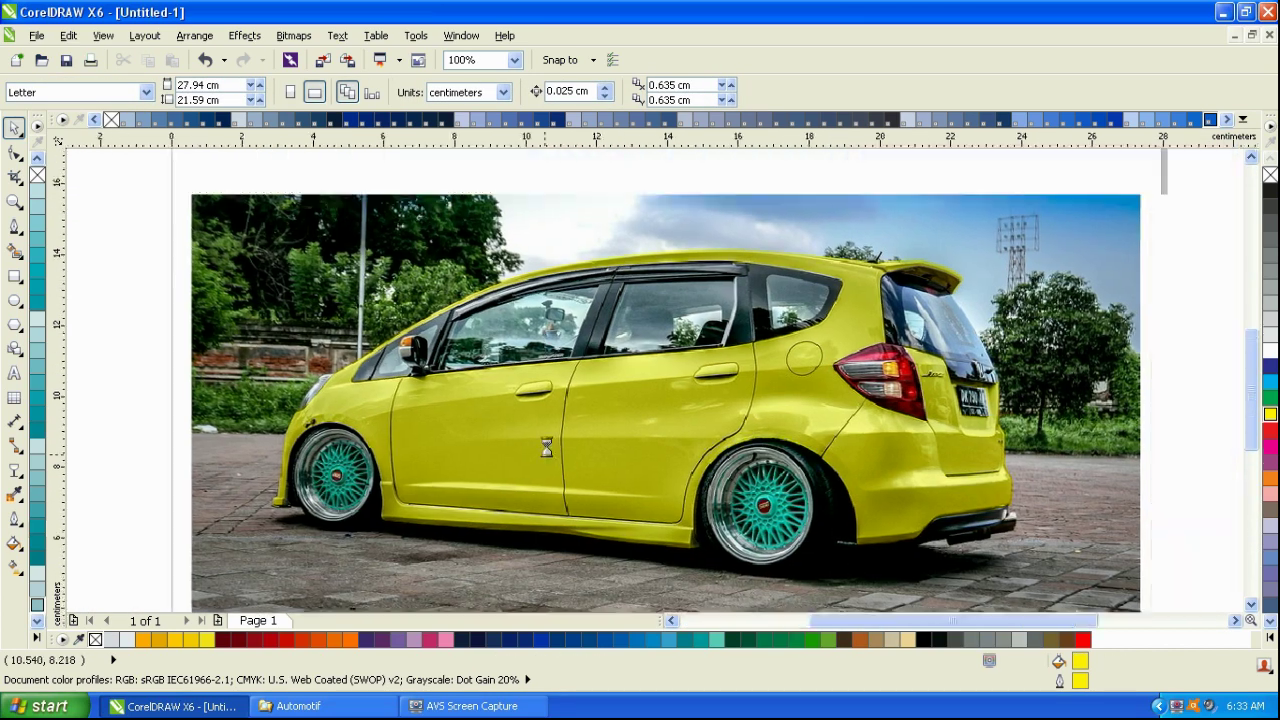
pyautogui.scroll(-1, 546, 447)
# - Remove the outline from the yellow car body shape and deselect it
pyautogui.moveTo(335, 210); pyautogui.dragTo(920, 560)
pyautogui.rightClick(1270, 175)
pyautogui.click(1103, 281)
pyautogui.moveTo(969, 231); pyautogui.dragTo(921, 268)
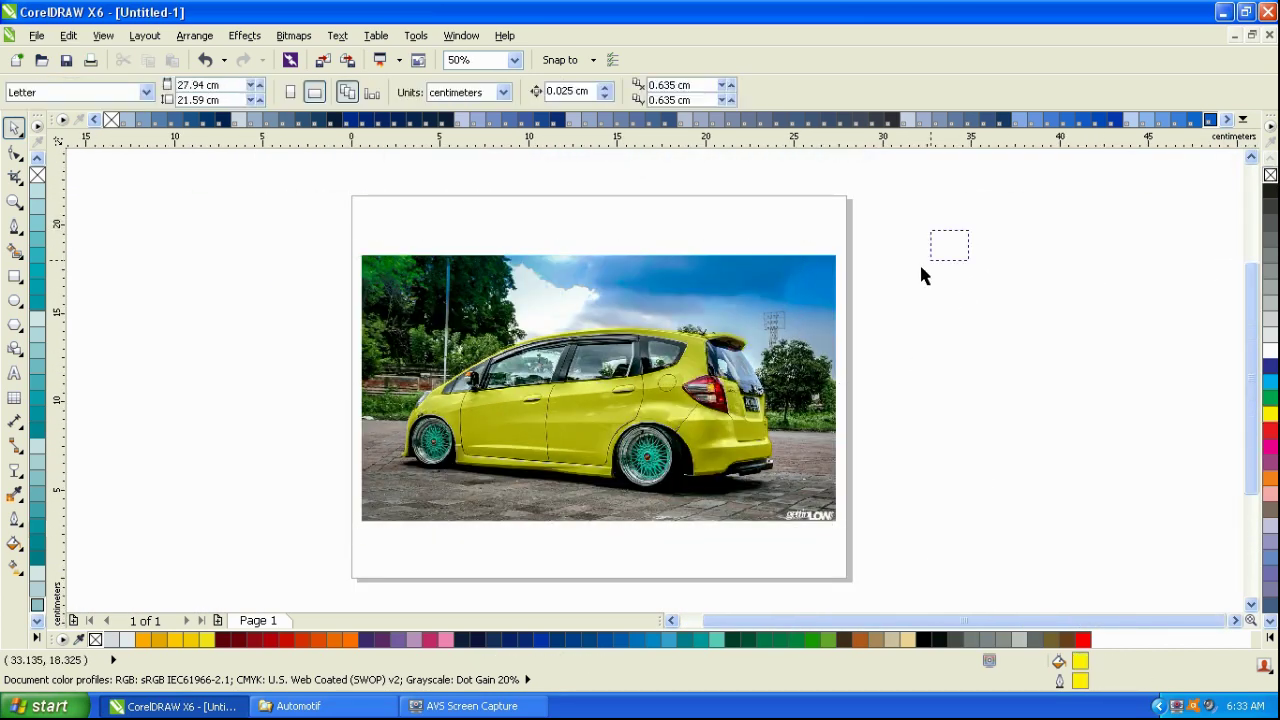
pyautogui.rightClick(794, 305)
pyautogui.click(856, 286)
pyautogui.click(932, 428)
pyautogui.press('F4')
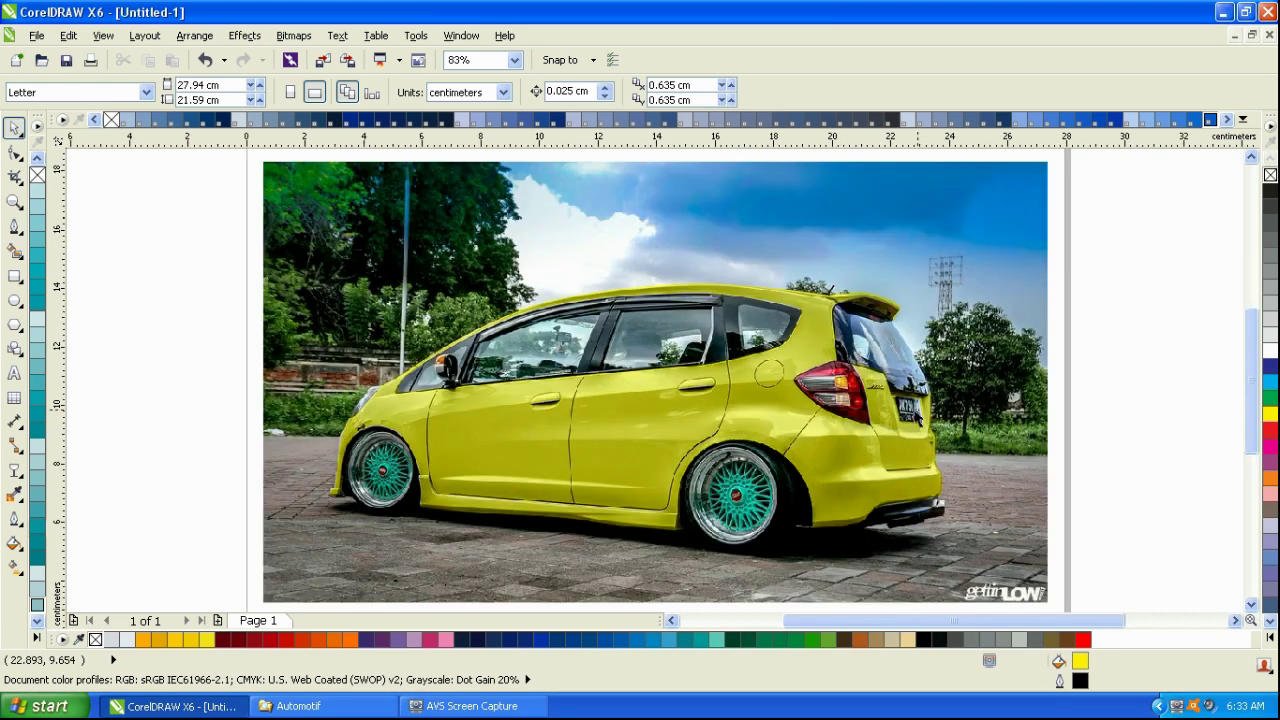
# - Try a teal fill and a light blue fill on the car body
pyautogui.moveTo(1114, 243); pyautogui.dragTo(225, 596)
pyautogui.click(37, 255)
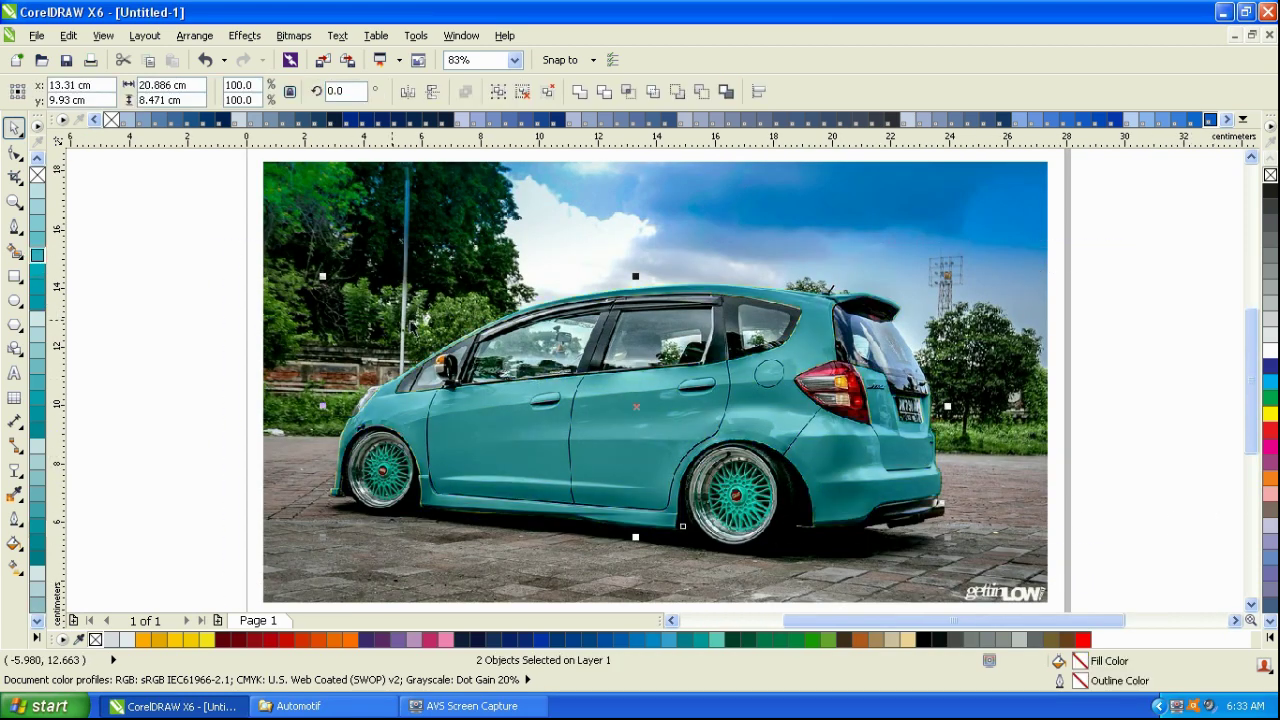
pyautogui.click(1243, 119)
pyautogui.click(737, 132)
pyautogui.click(1146, 484)
pyautogui.click(1270, 637)
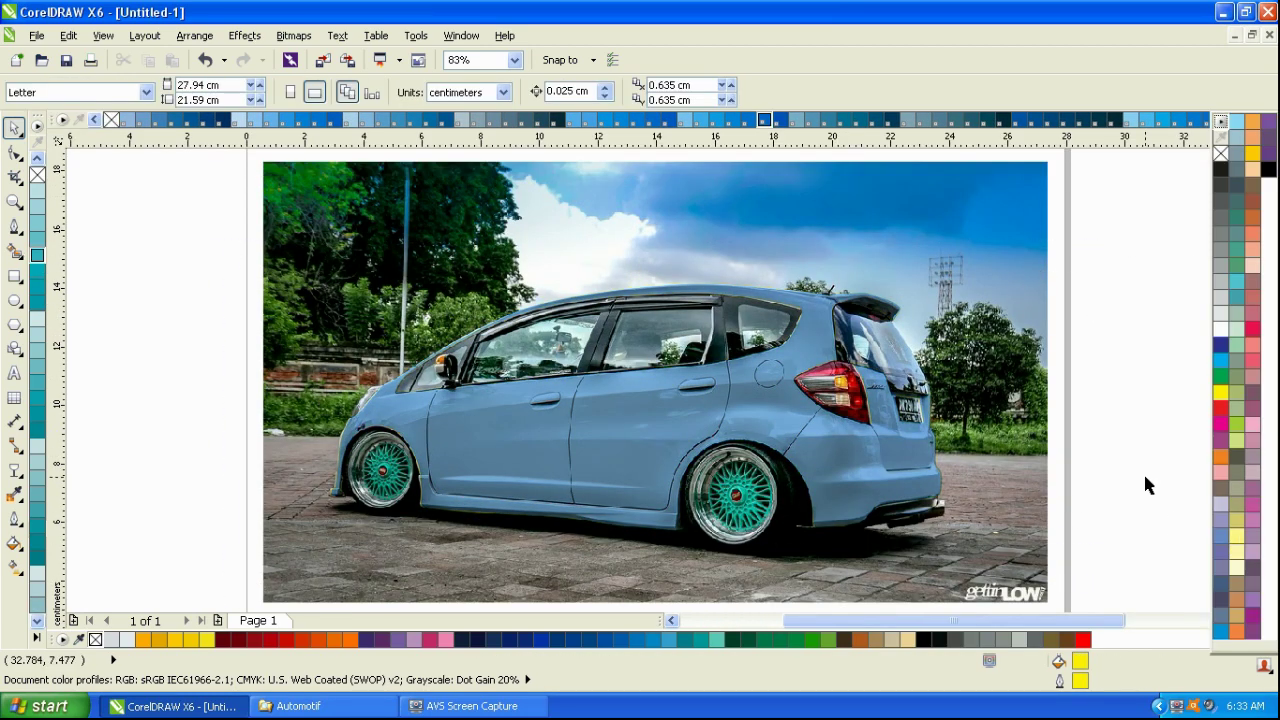
# - Recolour the car body with yellow, red and finally magenta
pyautogui.moveTo(1134, 263); pyautogui.dragTo(191, 582)
pyautogui.click(1270, 414)
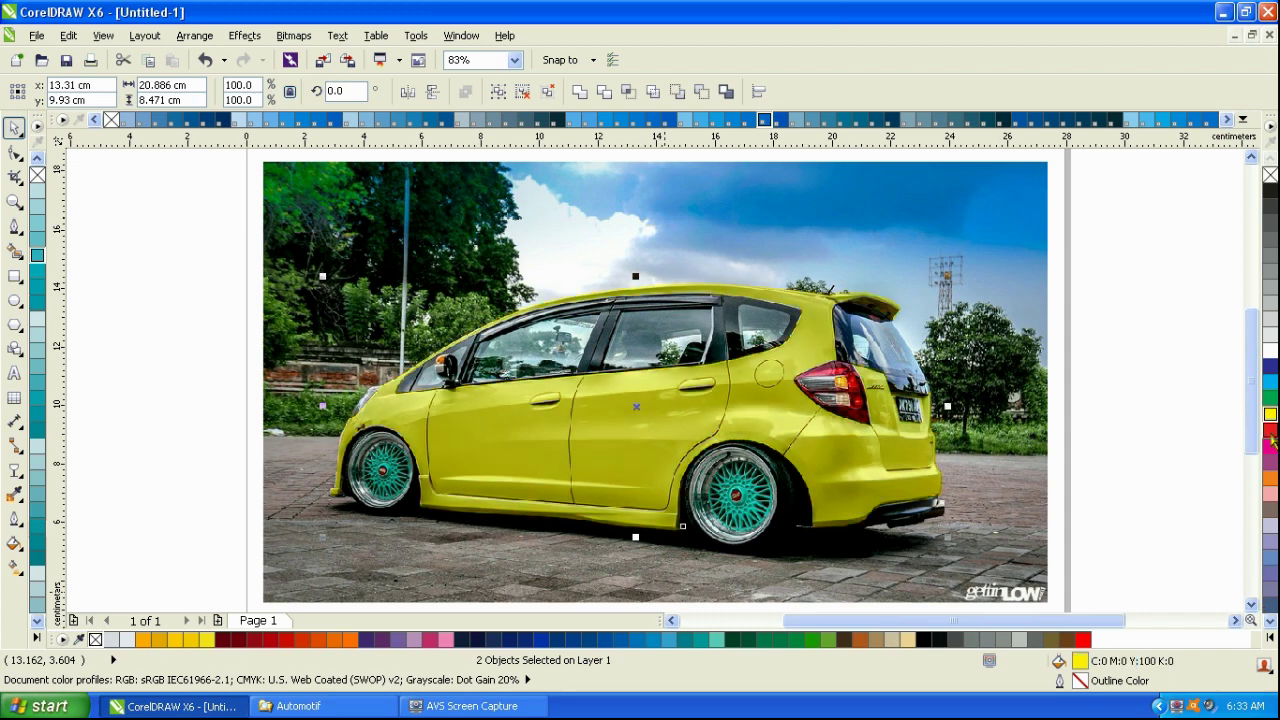
pyautogui.click(1270, 430)
pyautogui.click(1270, 446)
pyautogui.click(1155, 474)
pyautogui.scroll(-2, 697, 455)
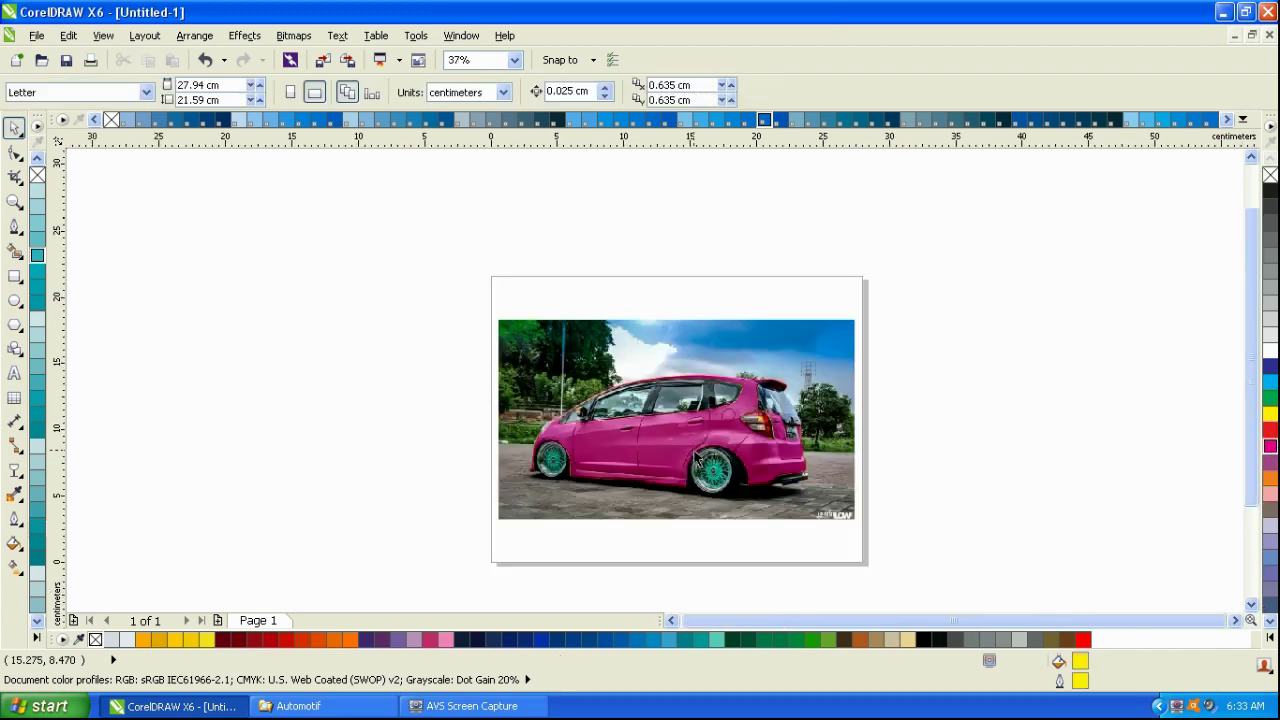
pyautogui.scroll(2, 697, 455)
# - Switch to the file explorer, open the Vector folder on drive H: and show its contents as thumbnails
pyautogui.click(300, 706)
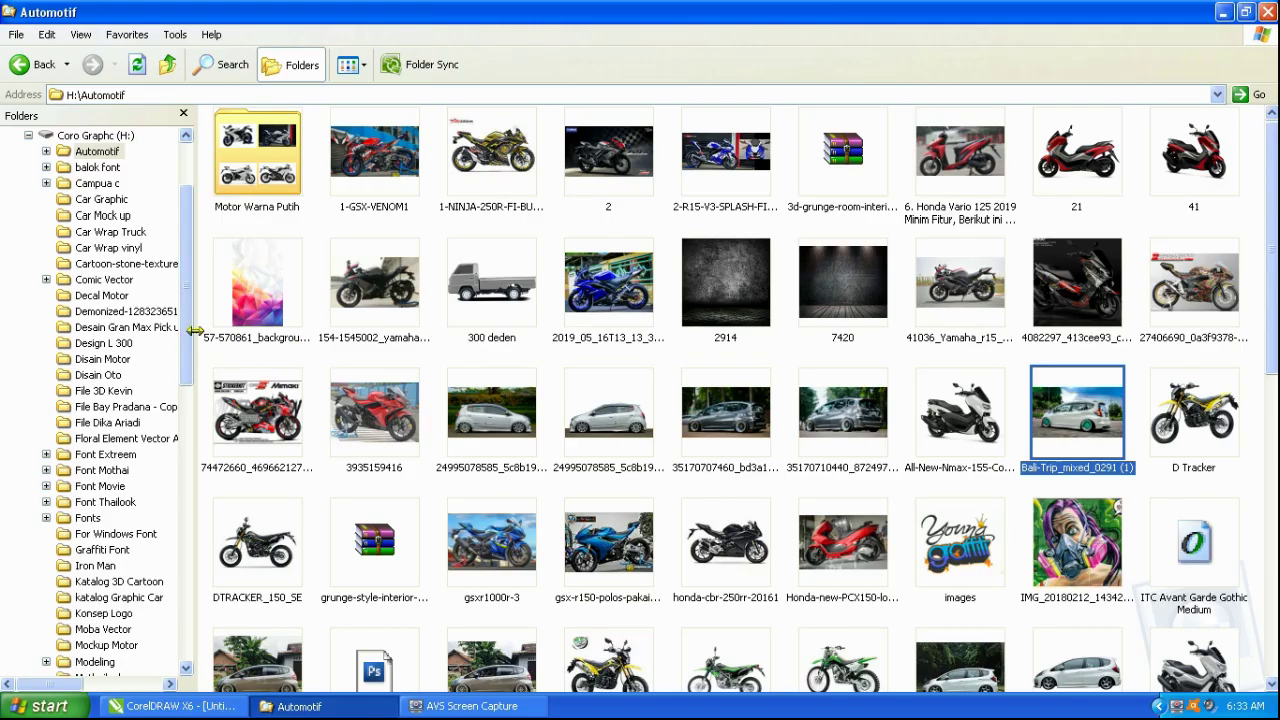
pyautogui.click(96, 136)
pyautogui.click(577, 348)
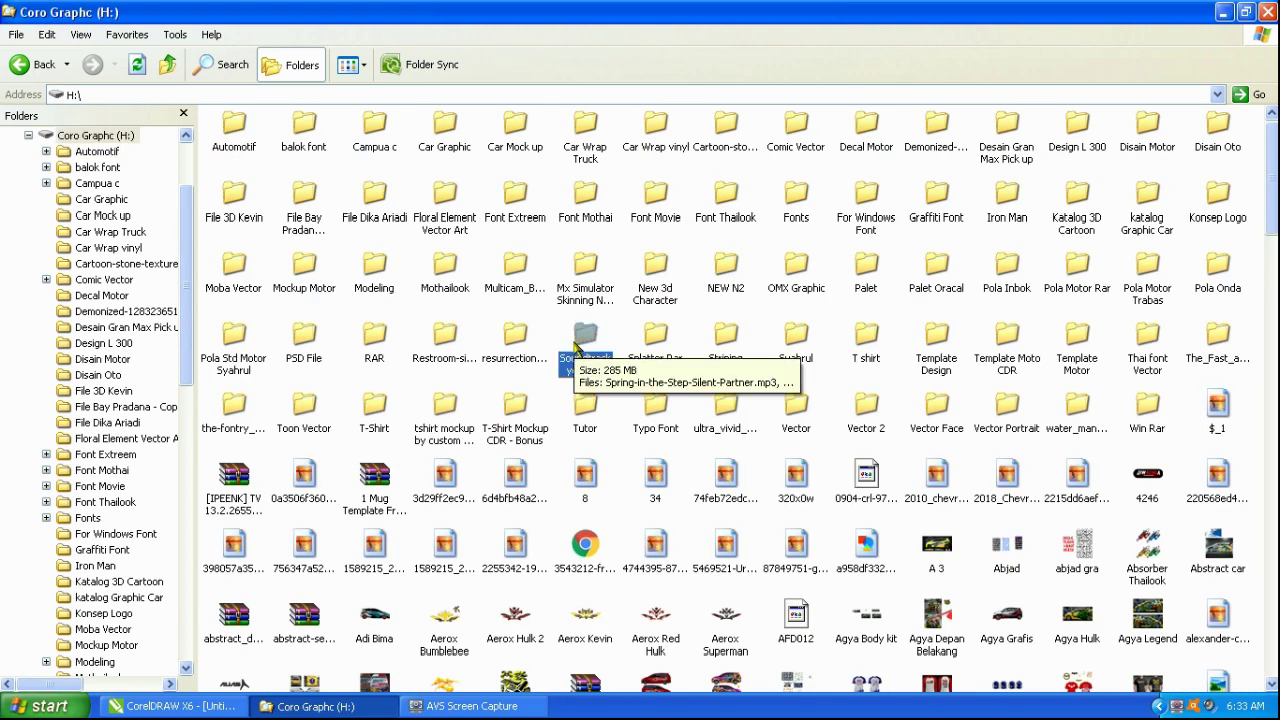
pyautogui.doubleClick(799, 410)
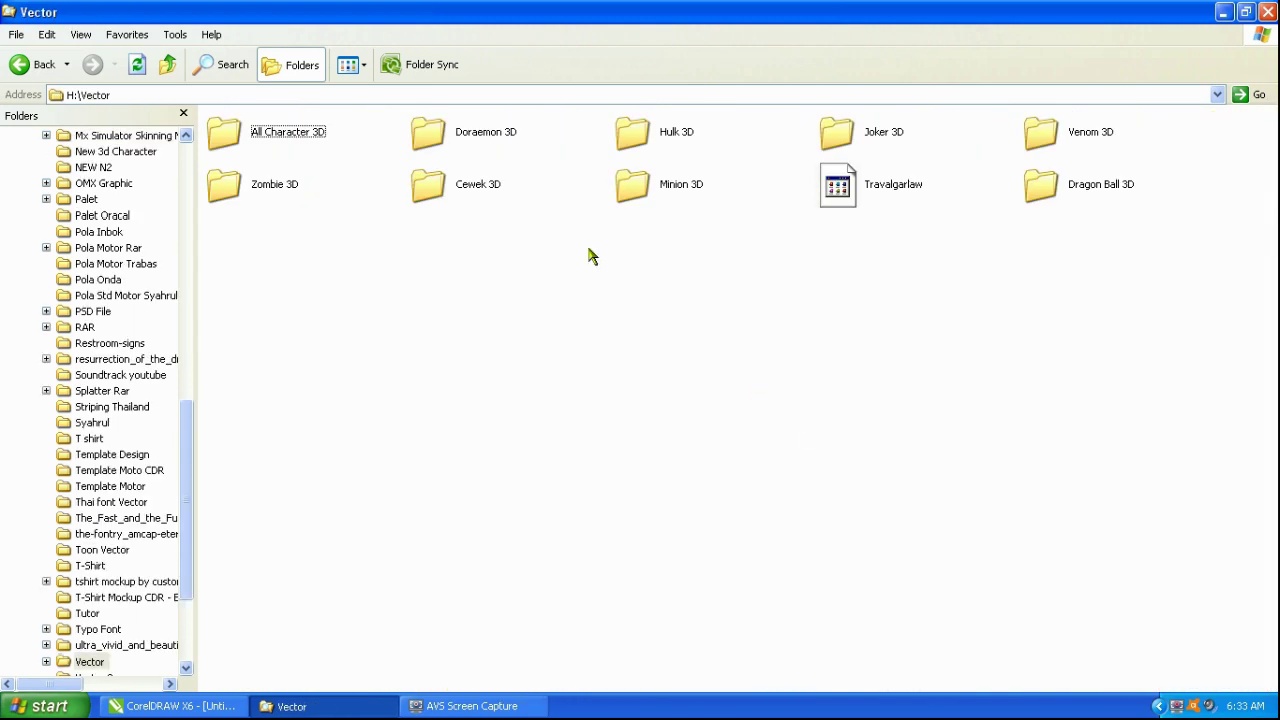
pyautogui.click(365, 67)
pyautogui.click(386, 91)
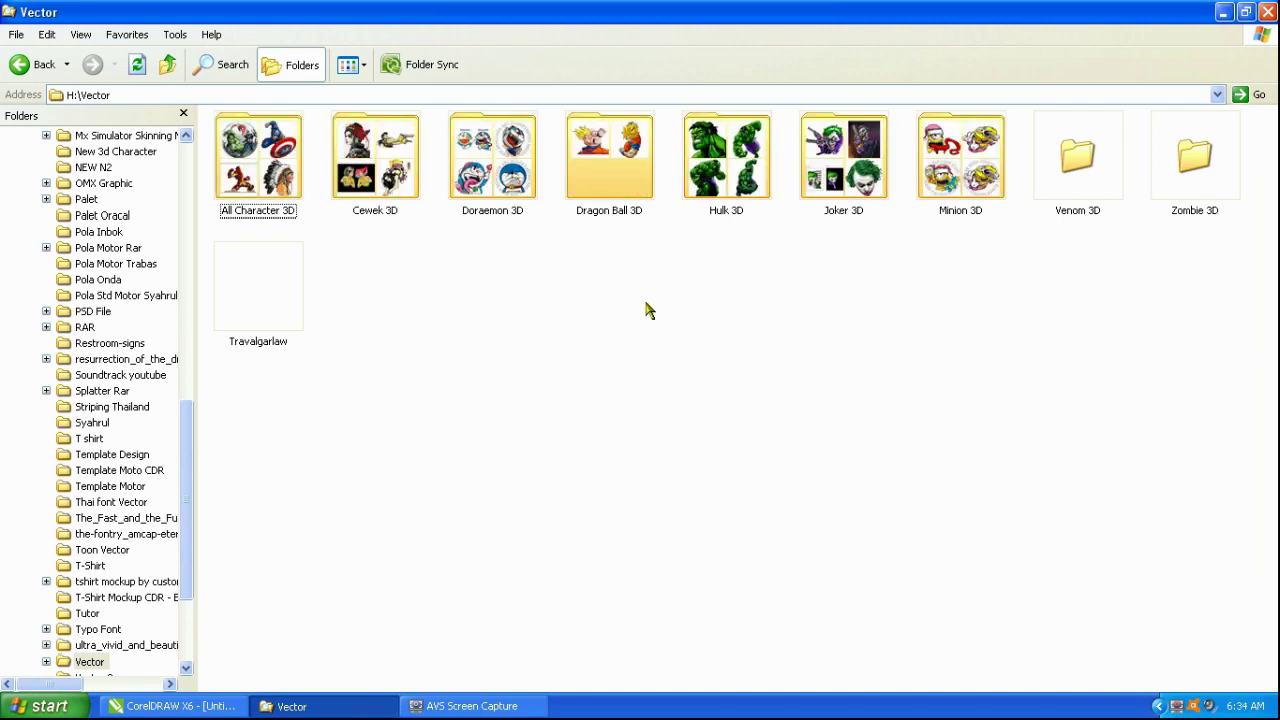
# - Import Hulk (8).cdr from the Hulk 3D folder, scaled to 18%, and place it on the car's rear door
pyautogui.doubleClick(736, 186)
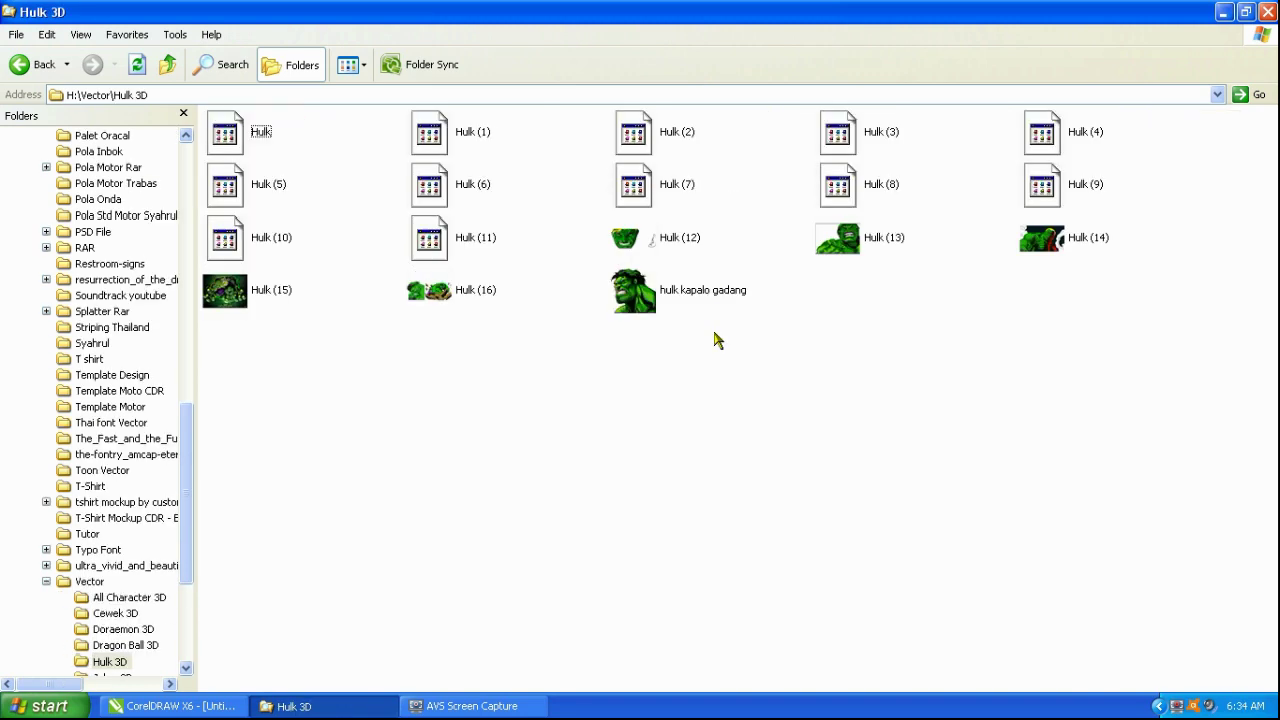
pyautogui.moveTo(650, 312); pyautogui.dragTo(249, 372)
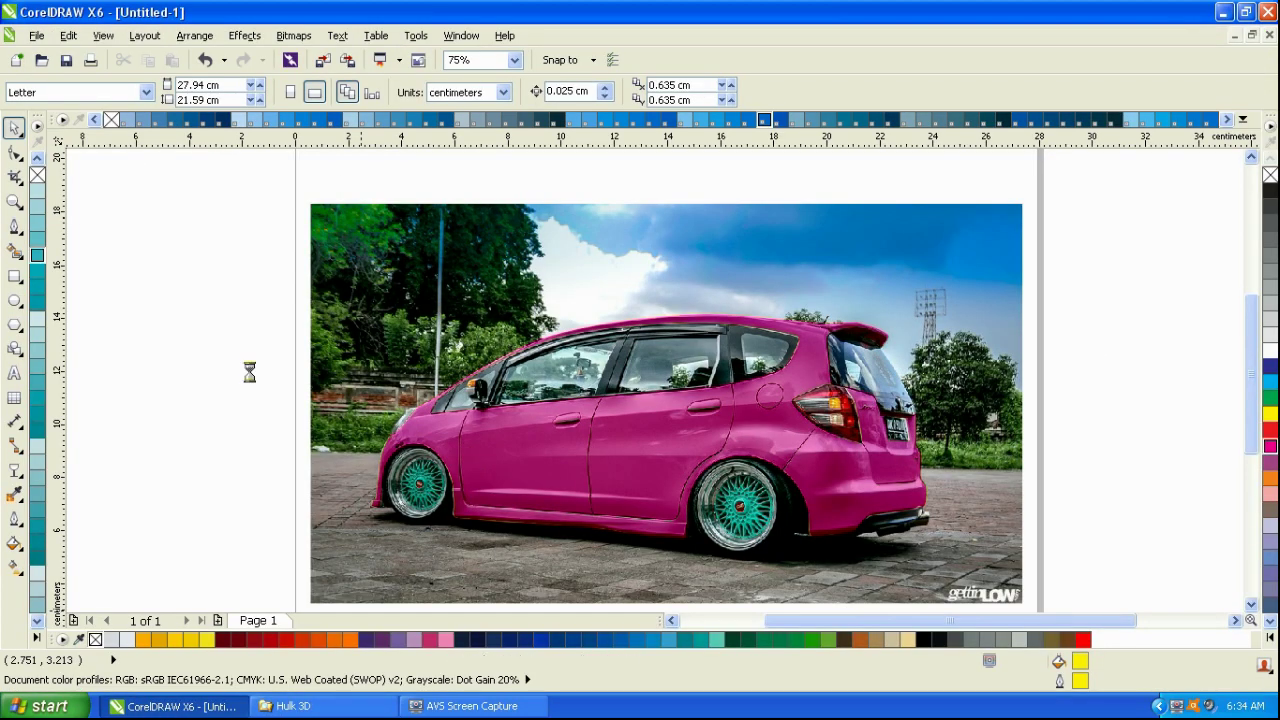
pyautogui.scroll(-3, 249, 372)
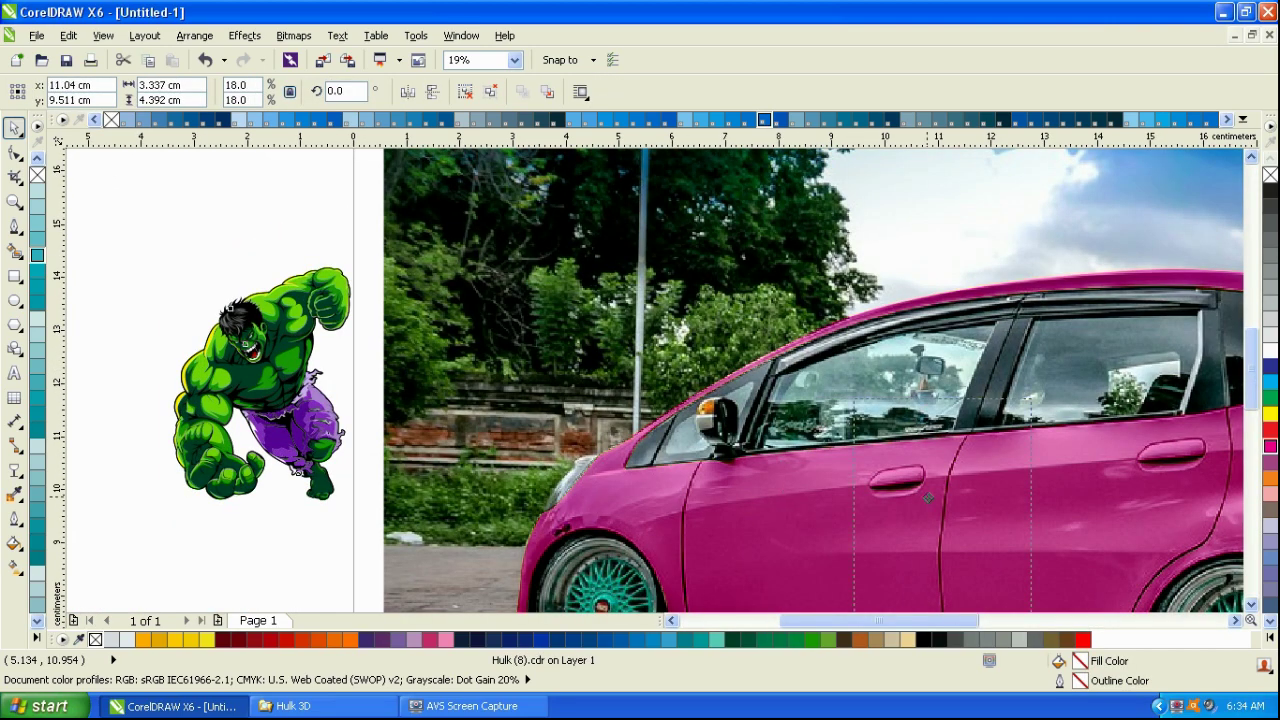
pyautogui.scroll(3, 743, 436)
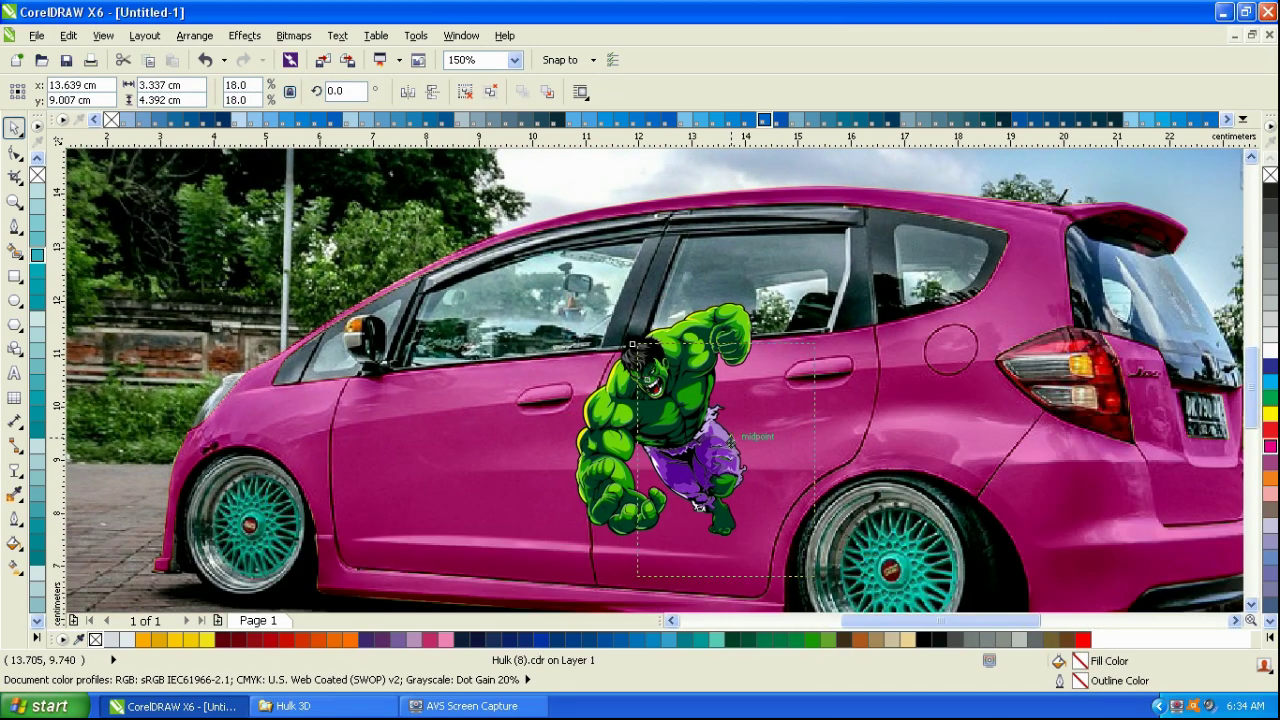
pyautogui.moveTo(711, 440); pyautogui.dragTo(691, 431)
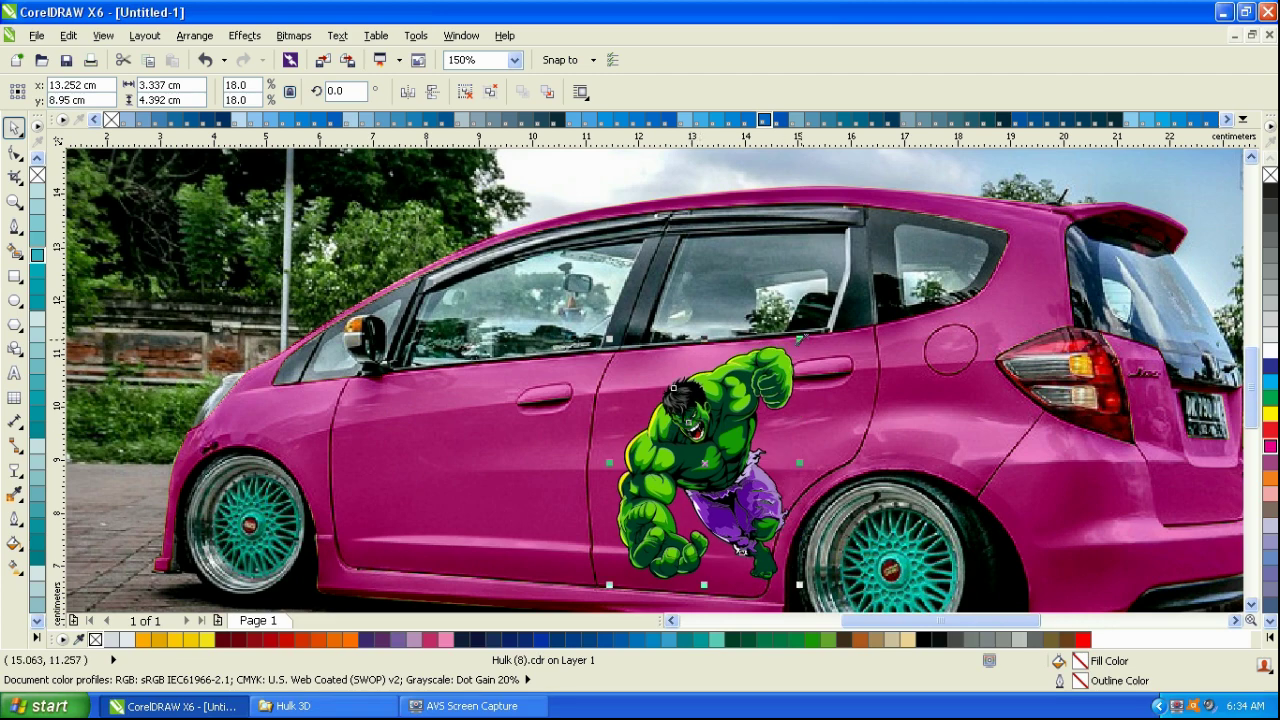
# - Settle the Hulk at about 3.35 by 4.4 cm on the rear door and bring the grouped car bodies in front of it
pyautogui.moveTo(802, 340); pyautogui.dragTo(851, 270)
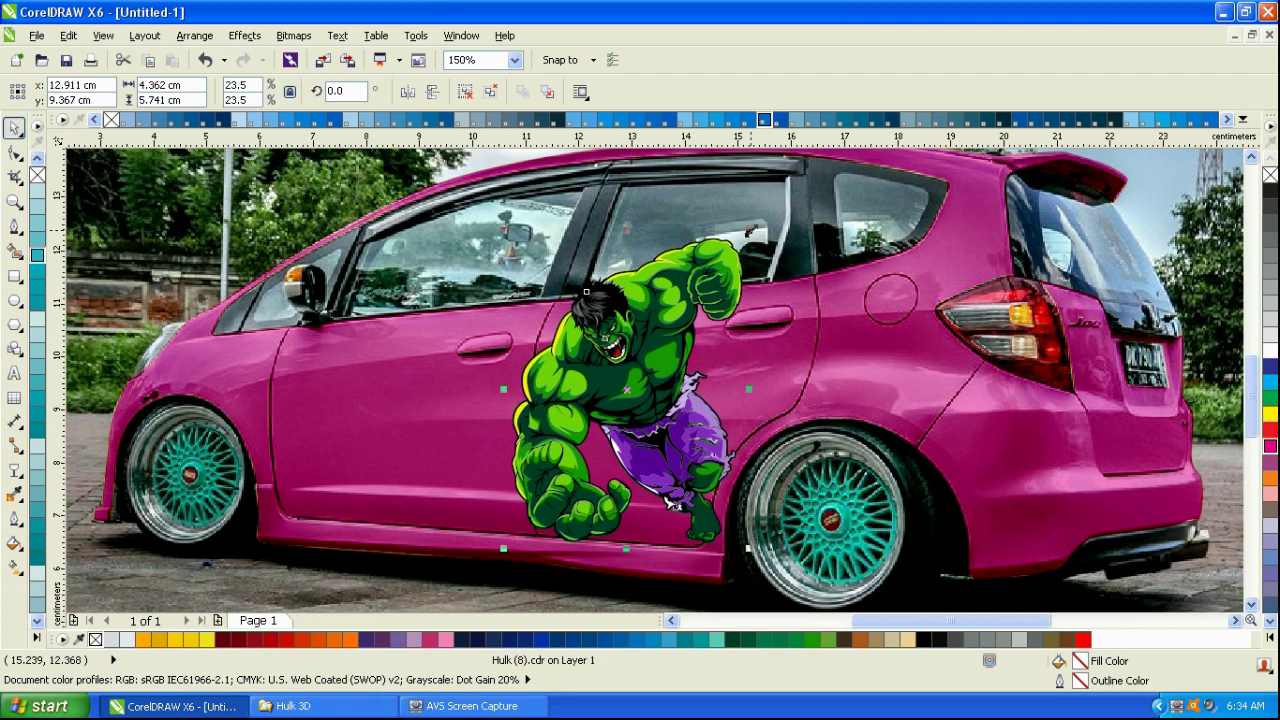
pyautogui.moveTo(750, 230); pyautogui.dragTo(722, 260)
pyautogui.moveTo(640, 321); pyautogui.dragTo(661, 359)
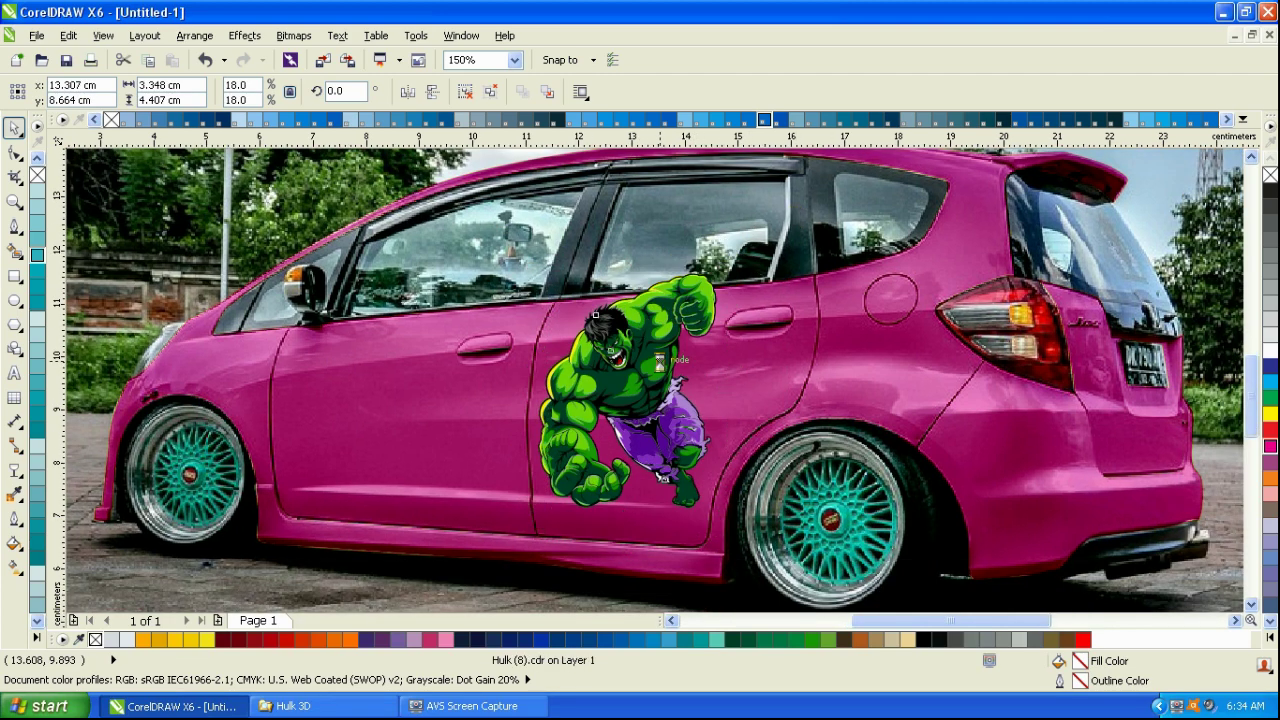
pyautogui.click(881, 368)
pyautogui.hotkey('shift', 'pageup')
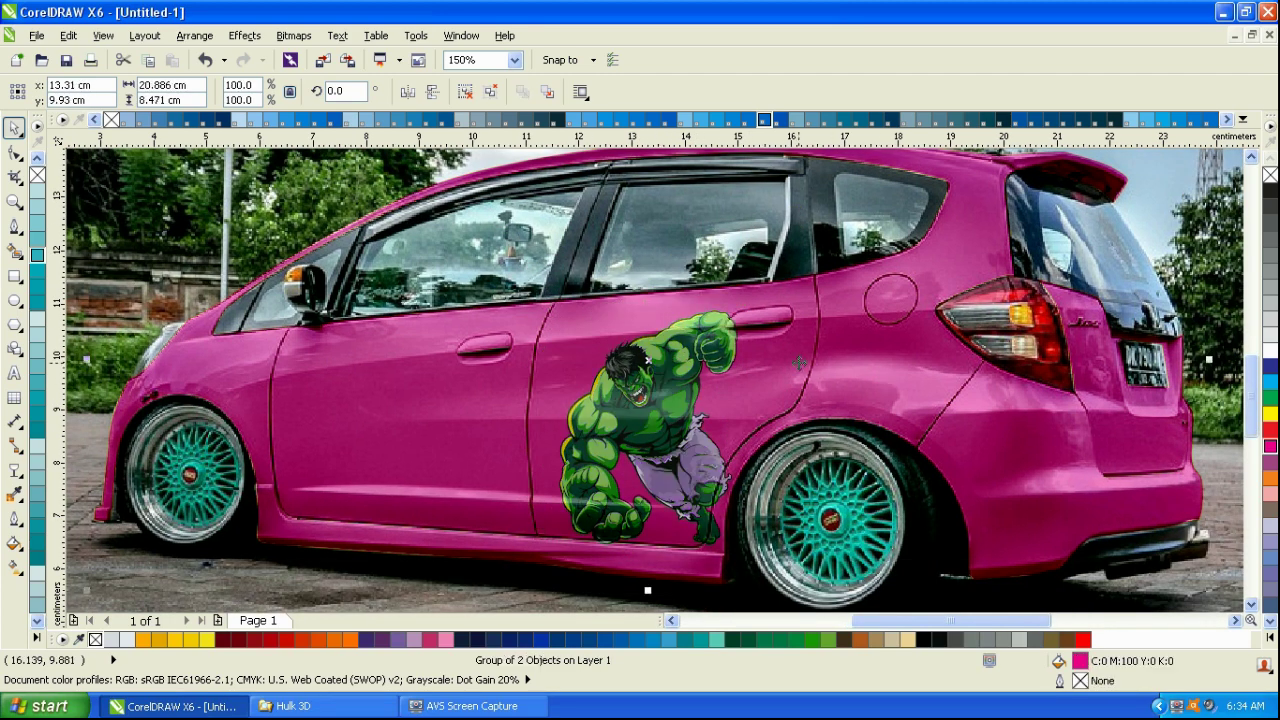
# - Remove the outline from the Hulk graphic on the car's rear door
pyautogui.scroll(-1, 780, 326)
pyautogui.click(716, 385)
pyautogui.rightClick(1270, 176)
pyautogui.click(1168, 248)
pyautogui.scroll(1, 737, 348)
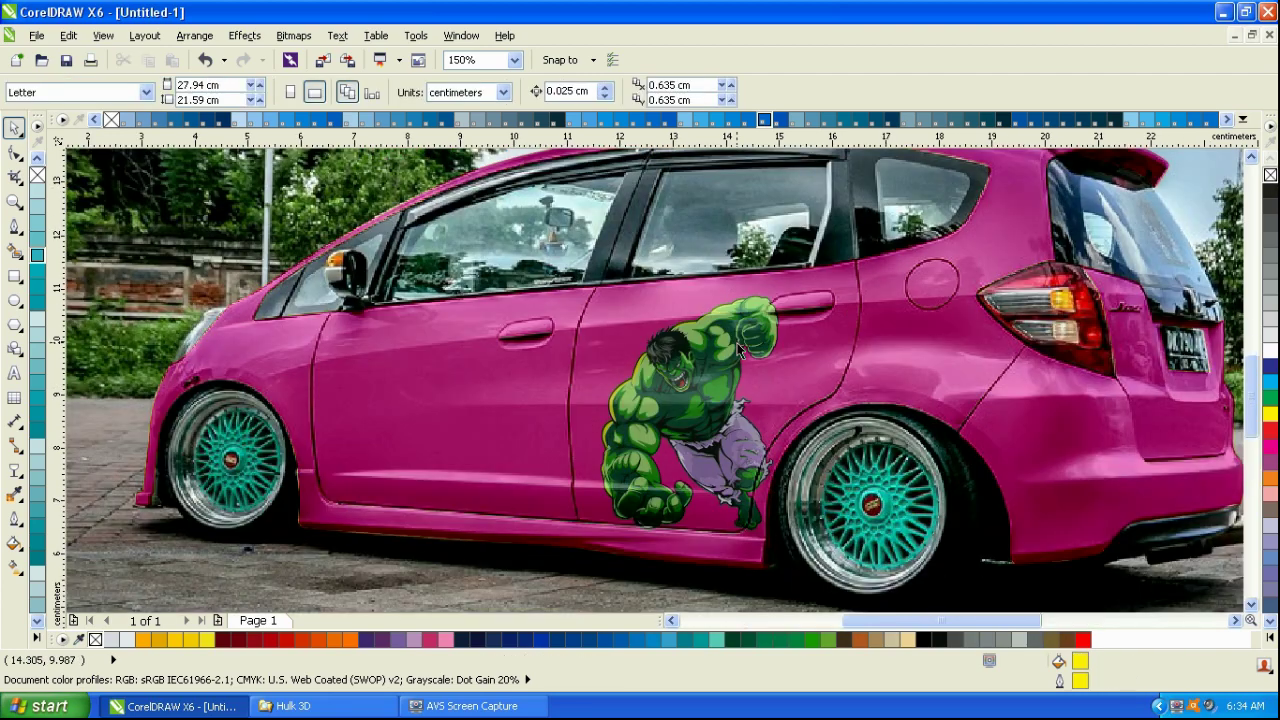
pyautogui.scroll(-1, 740, 350)
pyautogui.click(740, 350)
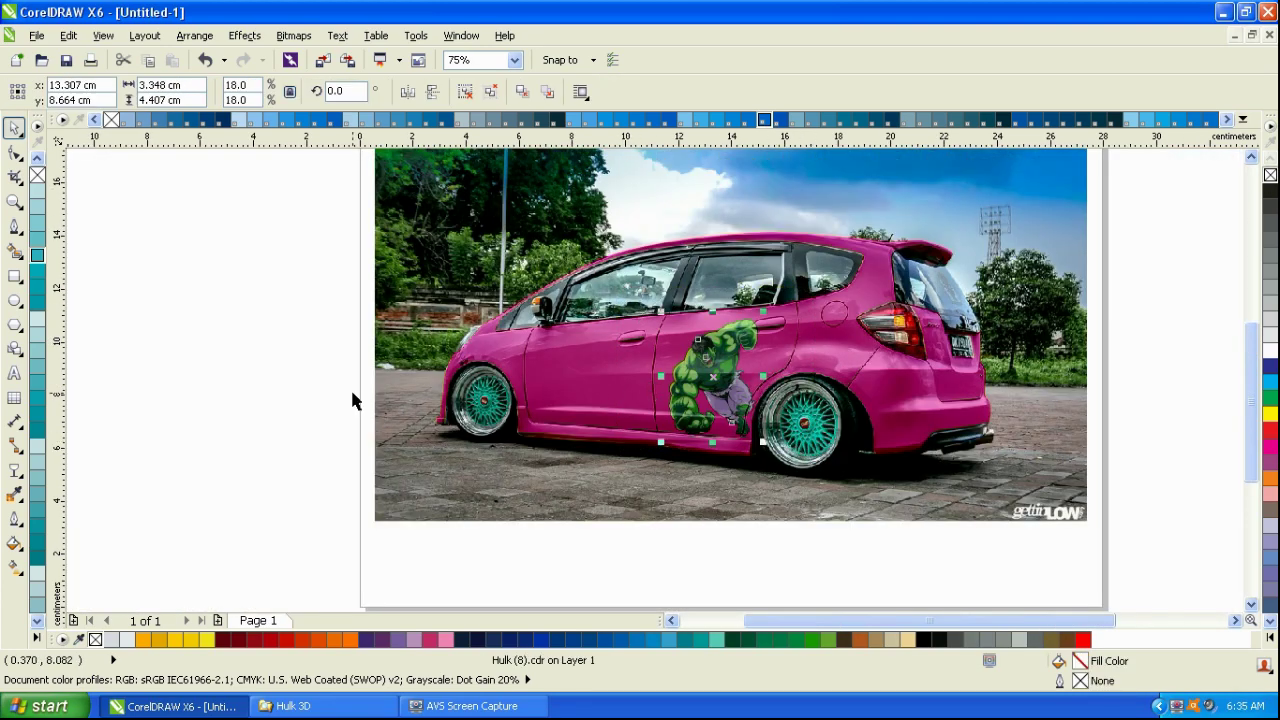
# - Undo the Hulk's outline removal, its last move and its placement behind the car bodies
pyautogui.click(272, 351)
pyautogui.hotkey('ctrl', 'z')
pyautogui.hotkey('ctrl', 'z')
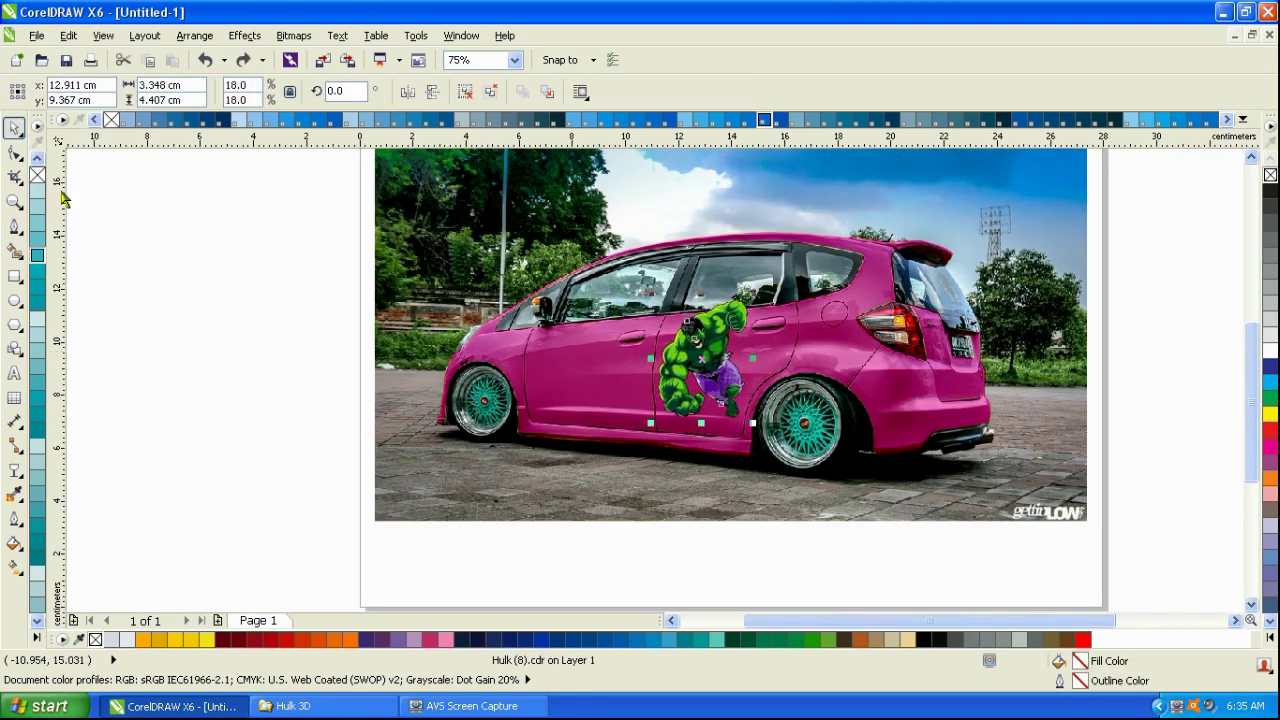
# - Write an artistic text note at 24 pt below the car photo reading "GAMBAR hulk kita letakan di bawah body"
pyautogui.click(14, 372)
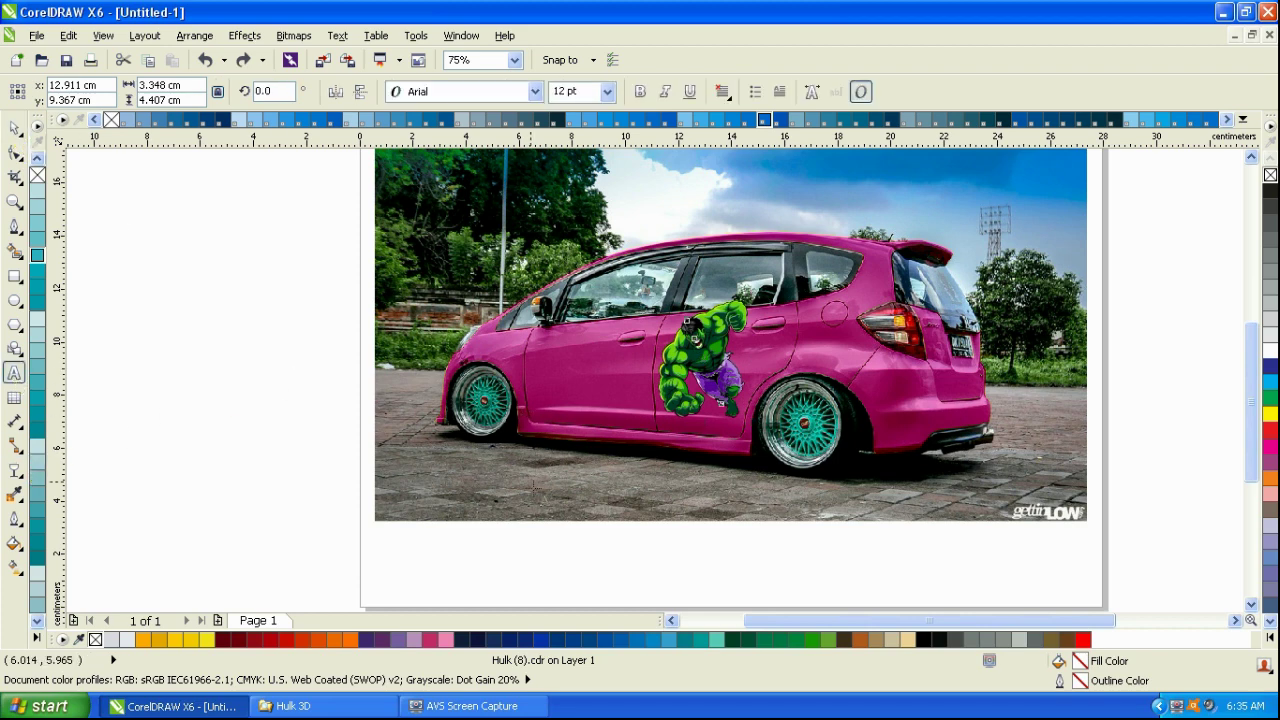
pyautogui.click(542, 547)
pyautogui.write('GAMBAR ')
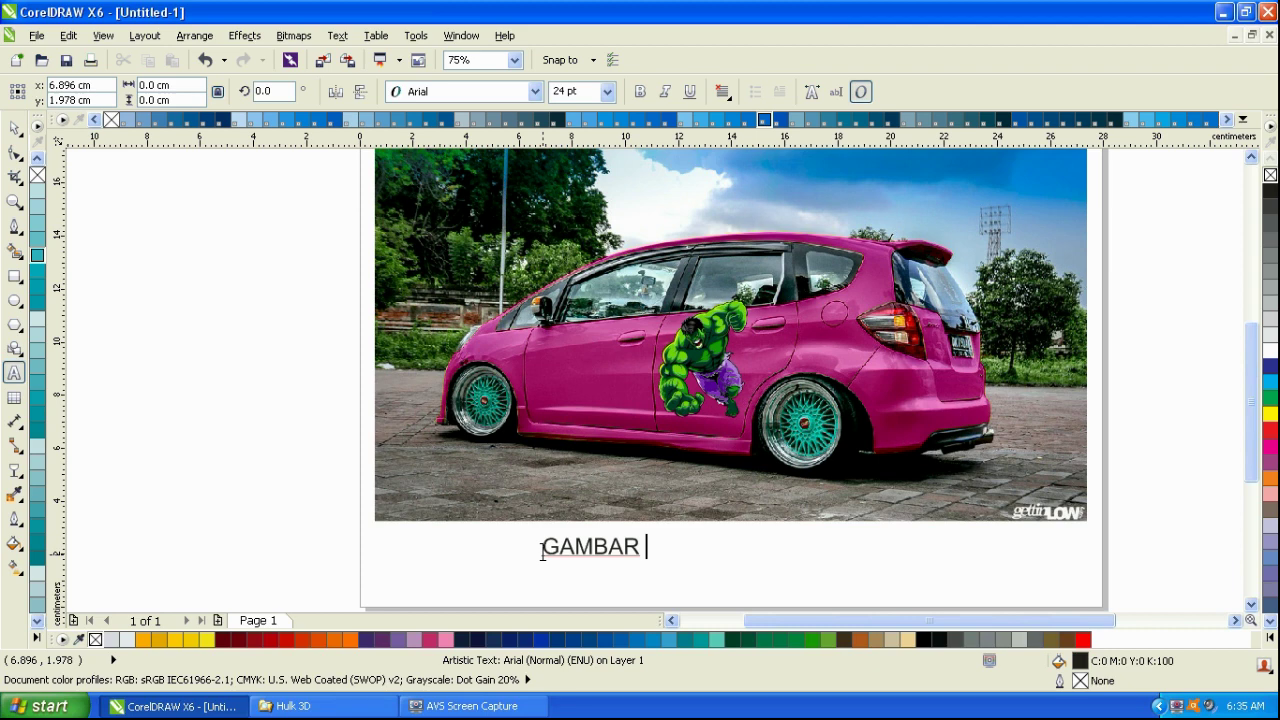
pyautogui.write('hulk kita l')
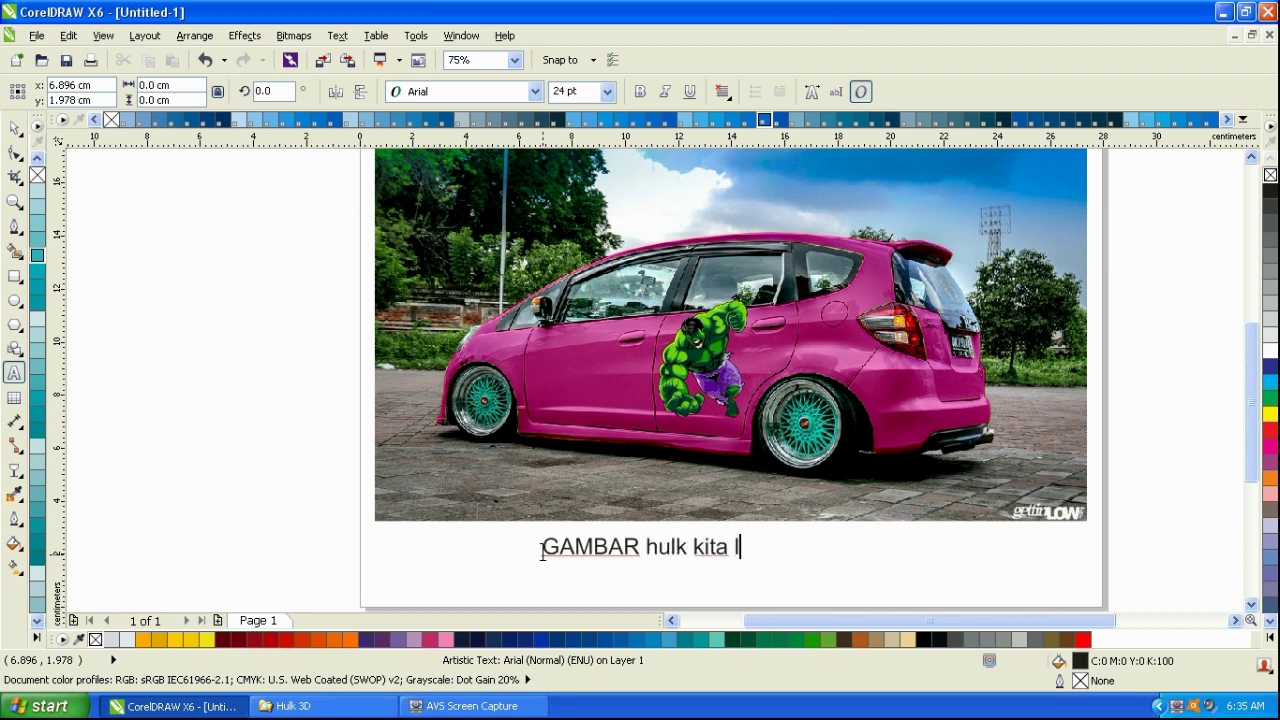
pyautogui.write('etakan')
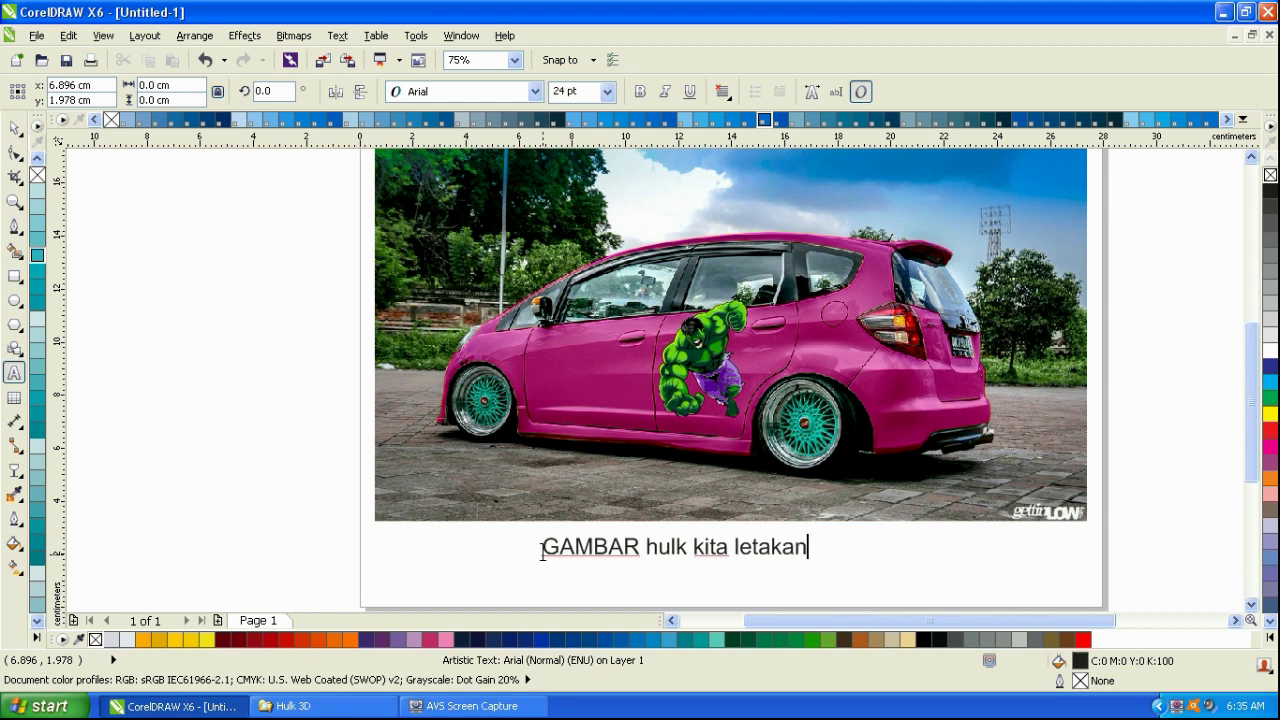
pyautogui.write(' di baw')
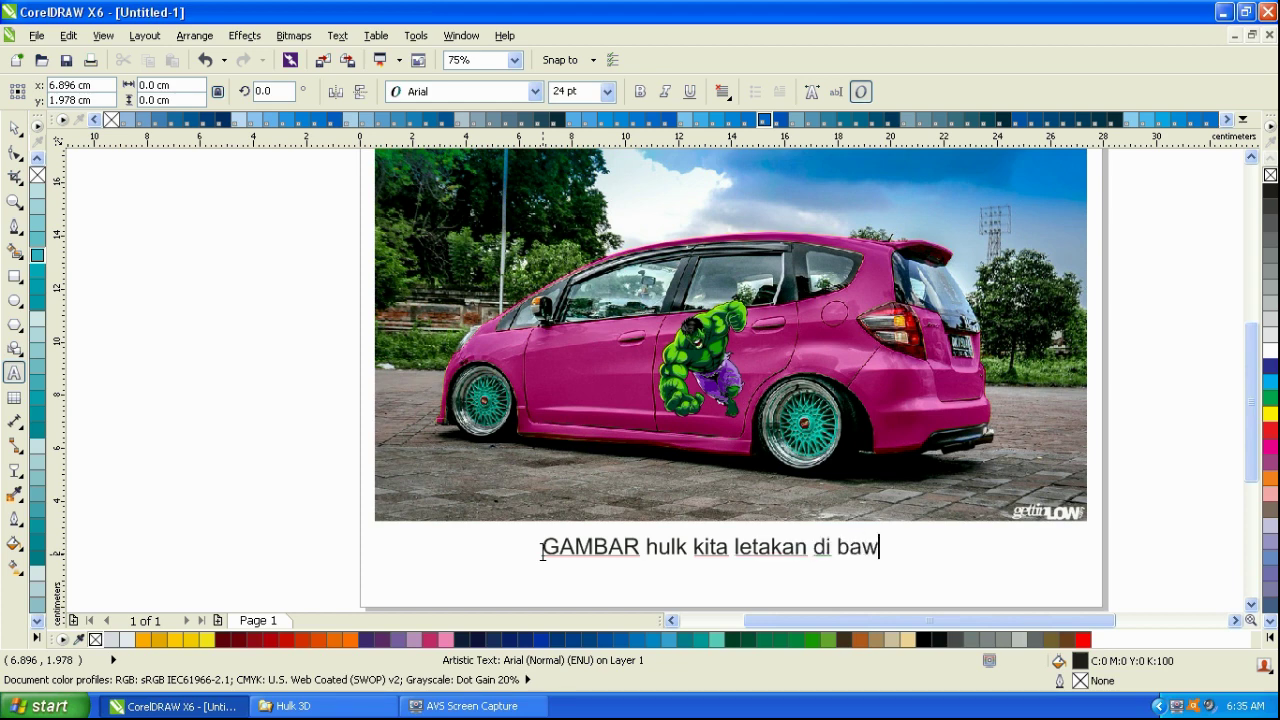
pyautogui.write('ah body ')
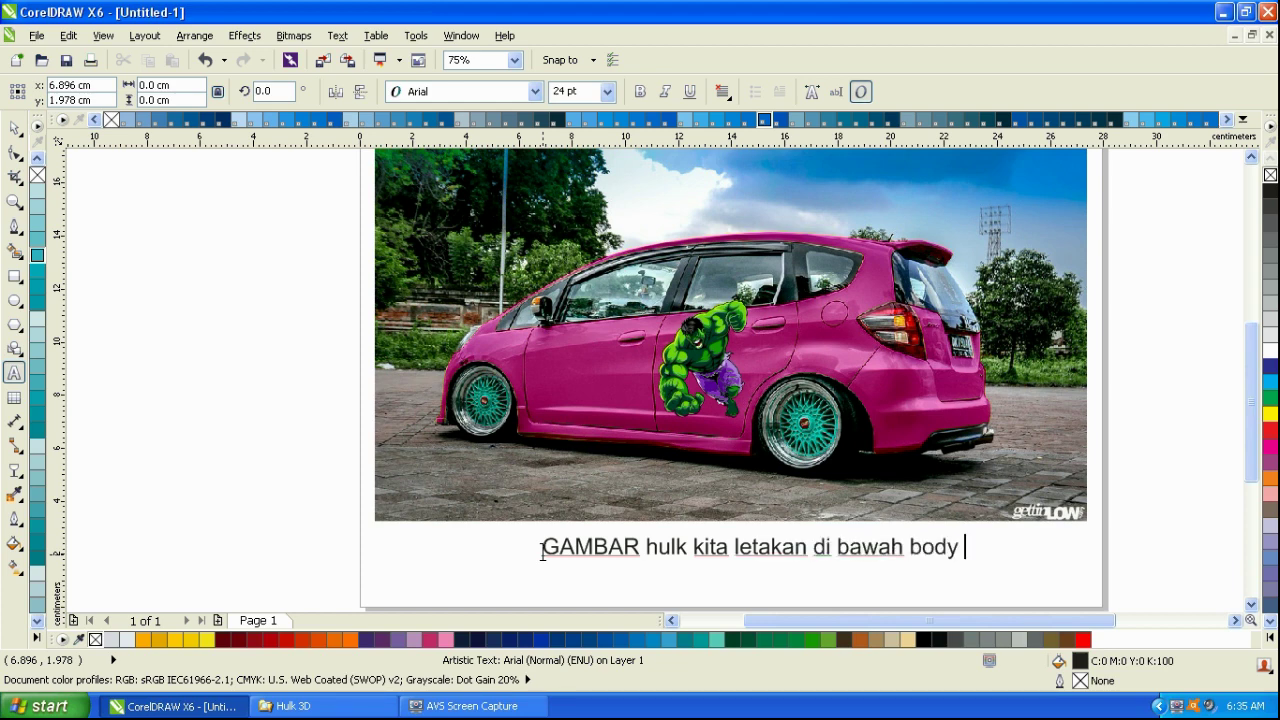
pyautogui.write('yg tela')
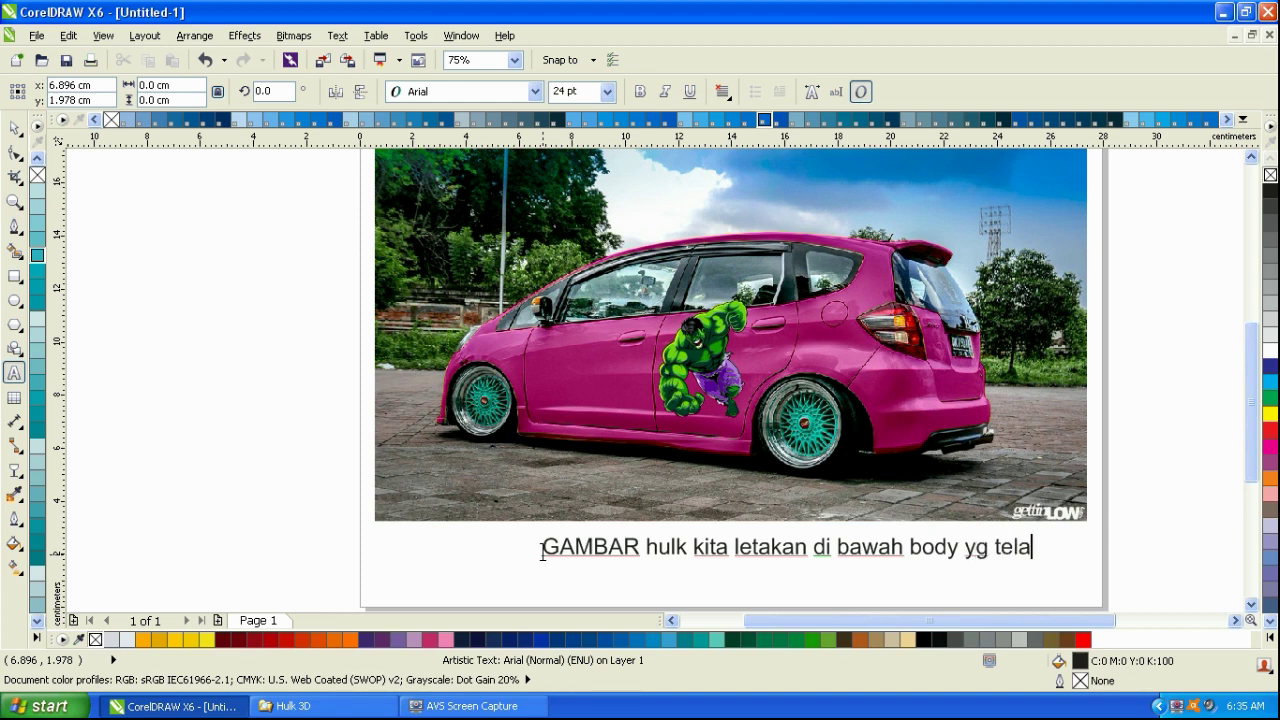
pyautogui.write('h kita')
pyautogui.press('BackSpace')
pyautogui.press('BackSpace')
pyautogui.press('BackSpace')
pyautogui.press('BackSpace')
pyautogui.press('BackSpace')
pyautogui.press('BackSpace')
pyautogui.press('BackSpace')
pyautogui.press('BackSpace')
pyautogui.press('BackSpace')
pyautogui.press('BackSpace')
pyautogui.press('BackSpace')
pyautogui.press('BackSpace')
pyautogui.press('BackSpace')
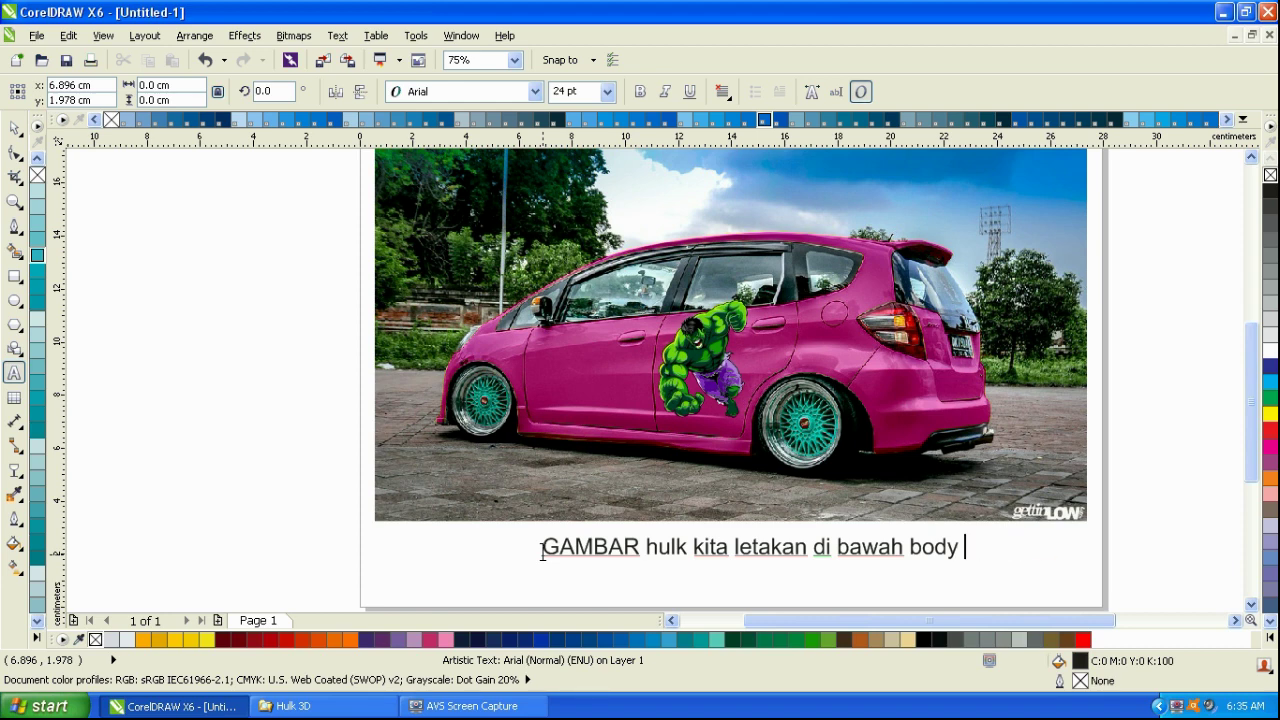
# - Extend the note with "asli ya geng" and start a second line reading "lihat contohnya"
pyautogui.write('asli ya ge')
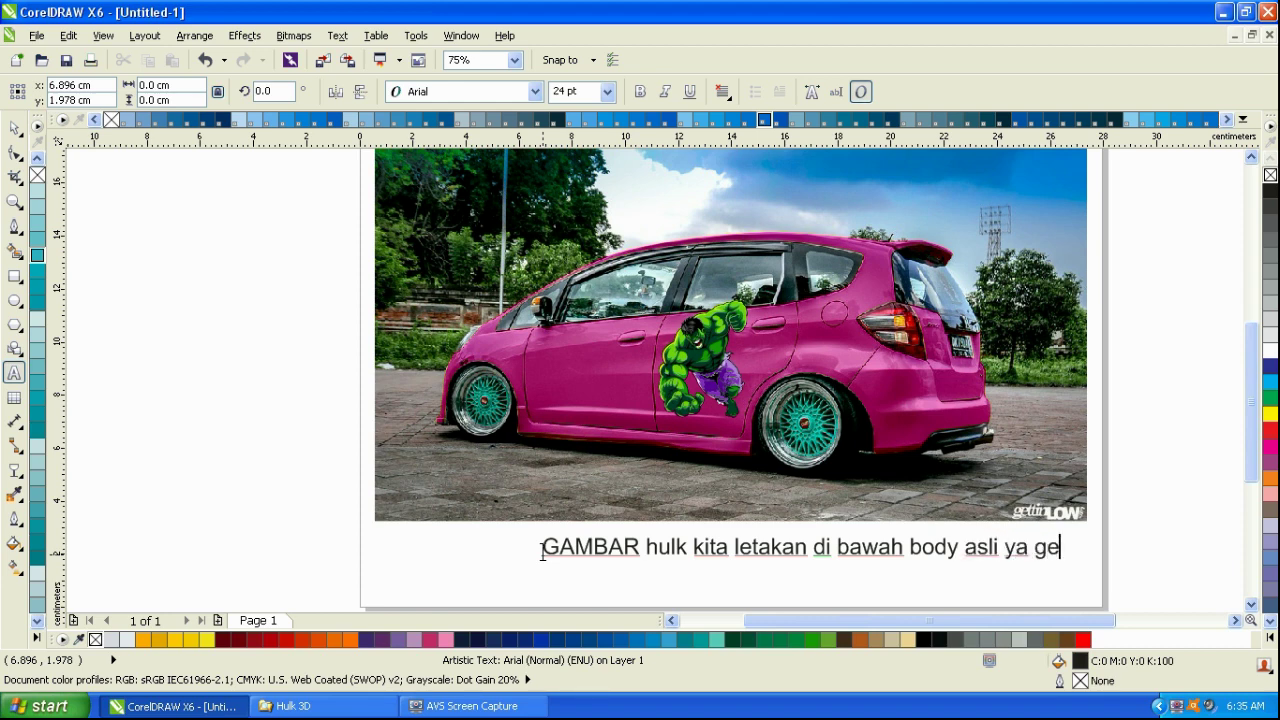
pyautogui.write('ng')
pyautogui.press('Return')
pyautogui.write('lihat')
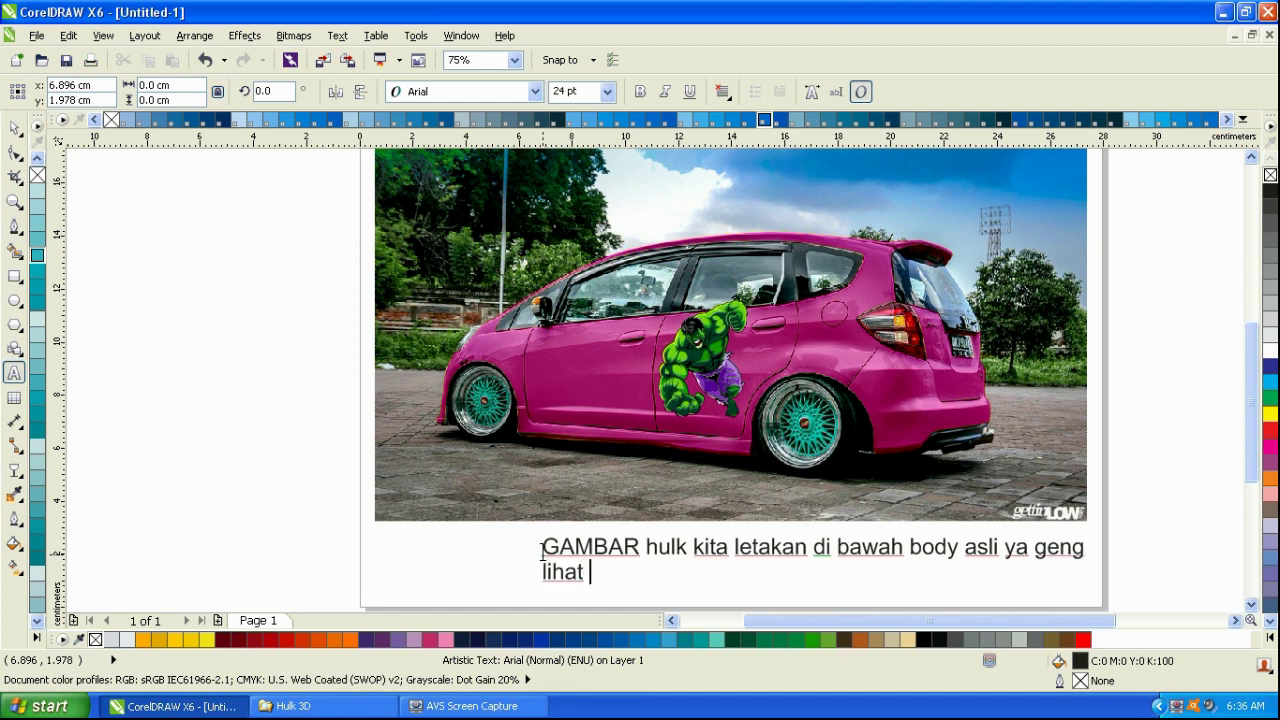
pyautogui.write(' contohnya')
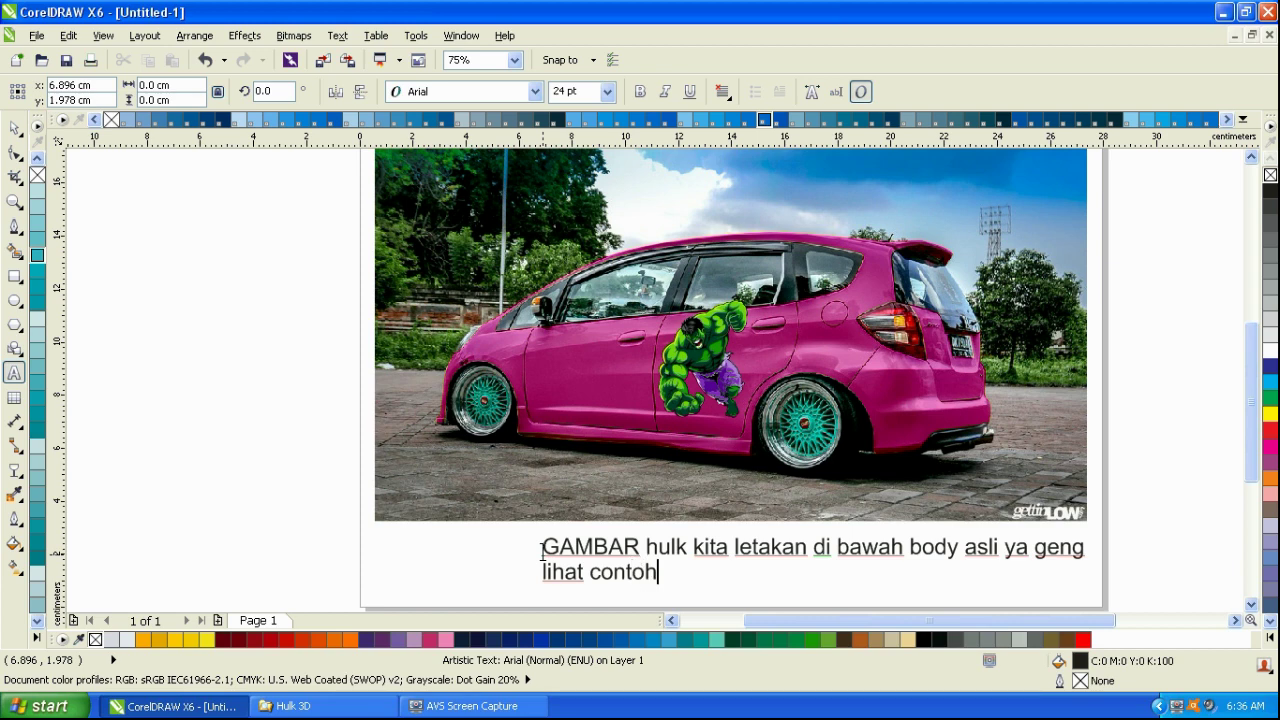
# - Delete the whole text of the note below the car photo
pyautogui.press('BackSpace')
pyautogui.press('BackSpace')
pyautogui.press('BackSpace')
pyautogui.press('BackSpace')
pyautogui.press('BackSpace')
pyautogui.press('BackSpace')
pyautogui.press('BackSpace')
pyautogui.press('BackSpace')
pyautogui.press('BackSpace')
pyautogui.press('BackSpace')
pyautogui.press('BackSpace')
pyautogui.press('BackSpace')
pyautogui.press('BackSpace')
pyautogui.press('BackSpace')
pyautogui.press('BackSpace')
pyautogui.press('BackSpace')
pyautogui.press('BackSpace')
pyautogui.press('BackSpace')
pyautogui.press('BackSpace')
pyautogui.press('BackSpace')
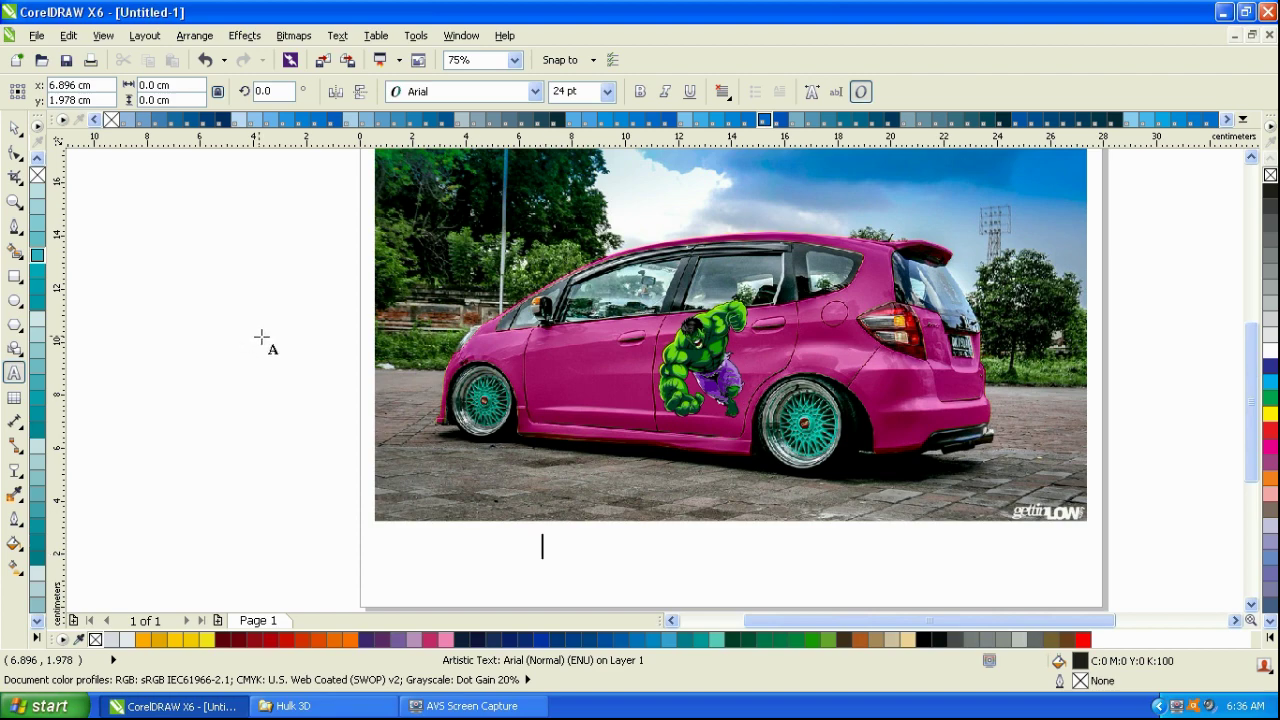
# - Scale the Hulk on the rear door to 19%, about 3.5 by 4.65 cm, and bring the grouped car bodies in front of it
pyautogui.click(14, 127)
pyautogui.click(720, 376)
pyautogui.scroll(2, 712, 360)
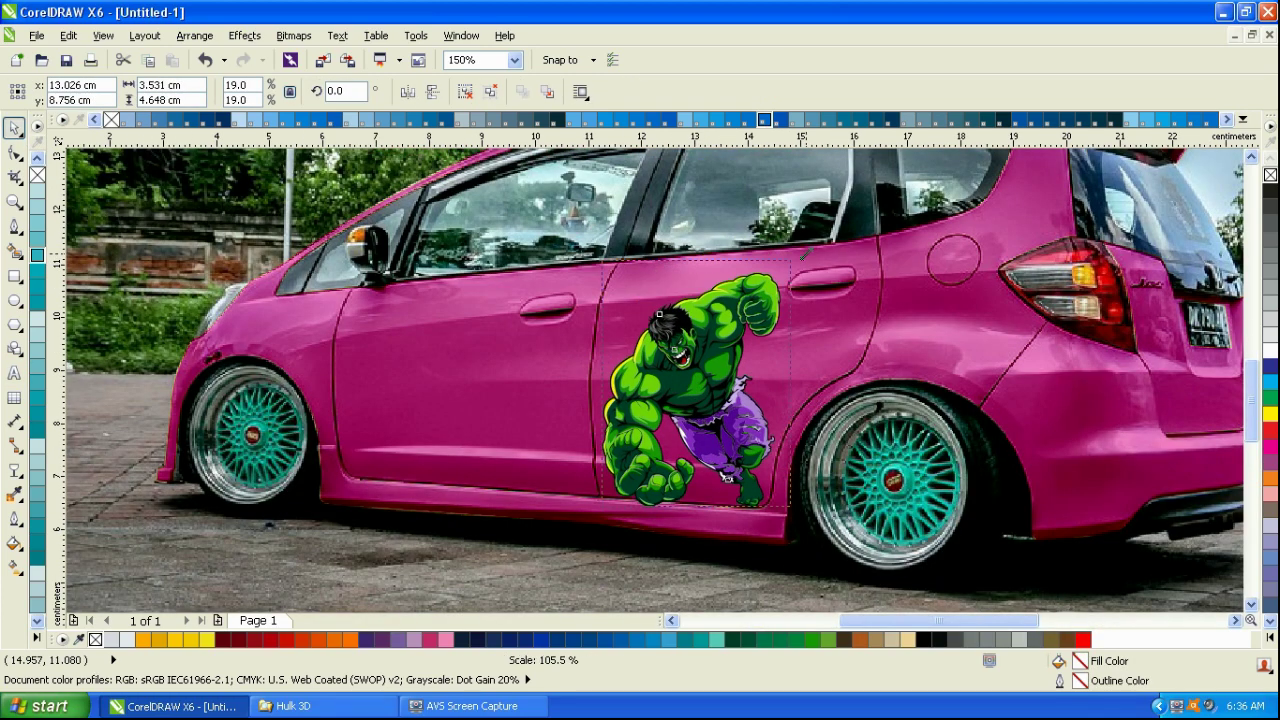
pyautogui.moveTo(806, 253); pyautogui.dragTo(806, 254)
pyautogui.click(896, 333)
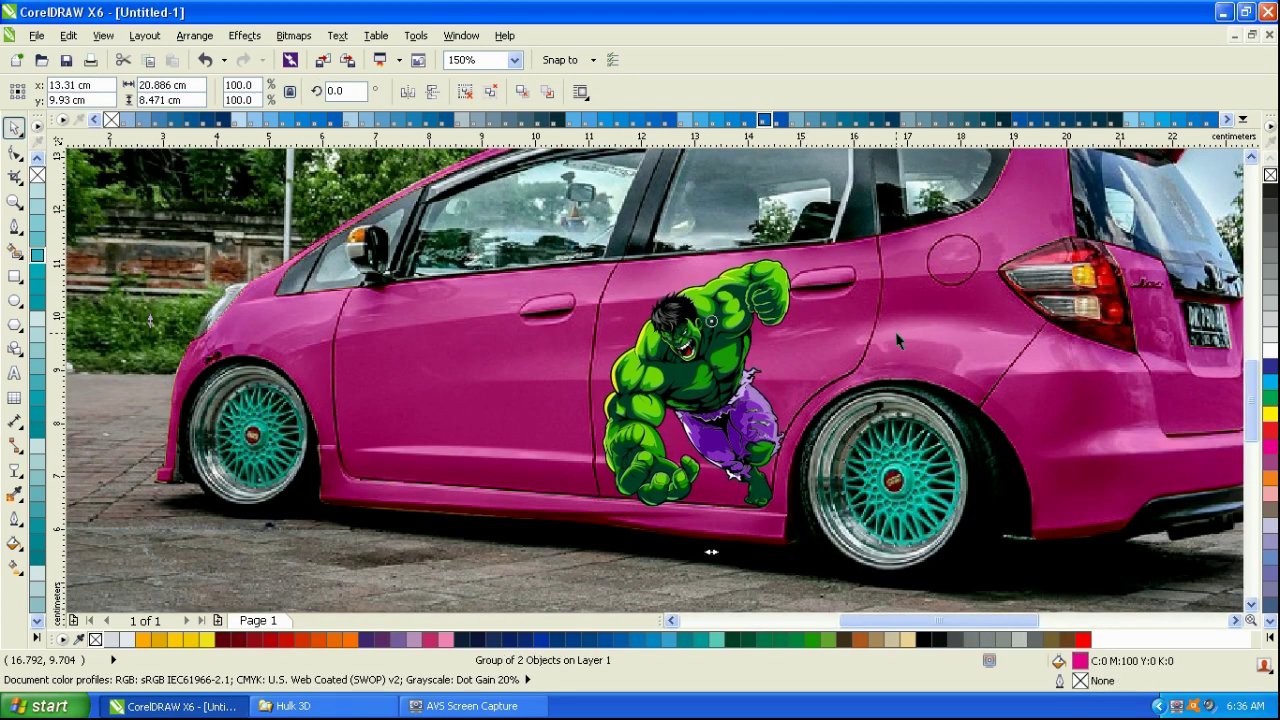
pyautogui.scroll(-1, 718, 421)
pyautogui.click(983, 384)
pyautogui.moveTo(883, 397); pyautogui.dragTo(861, 432)
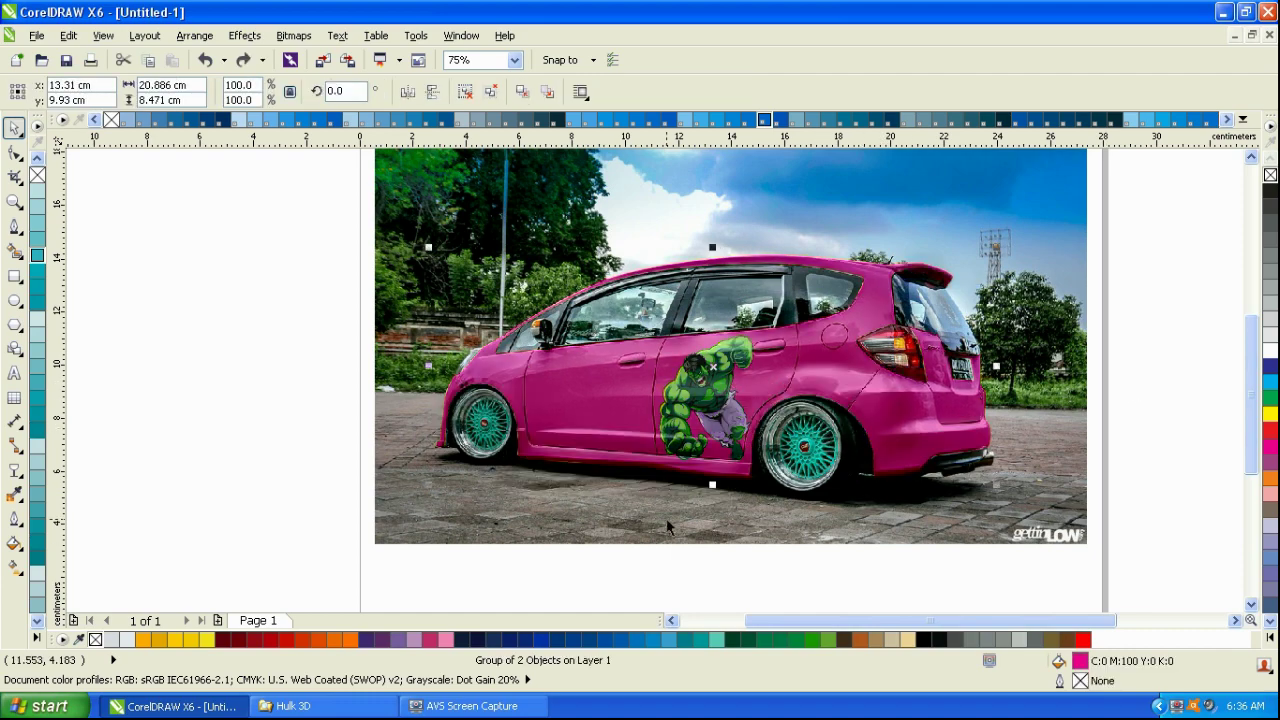
pyautogui.scroll(1, 719, 453)
pyautogui.click(272, 266)
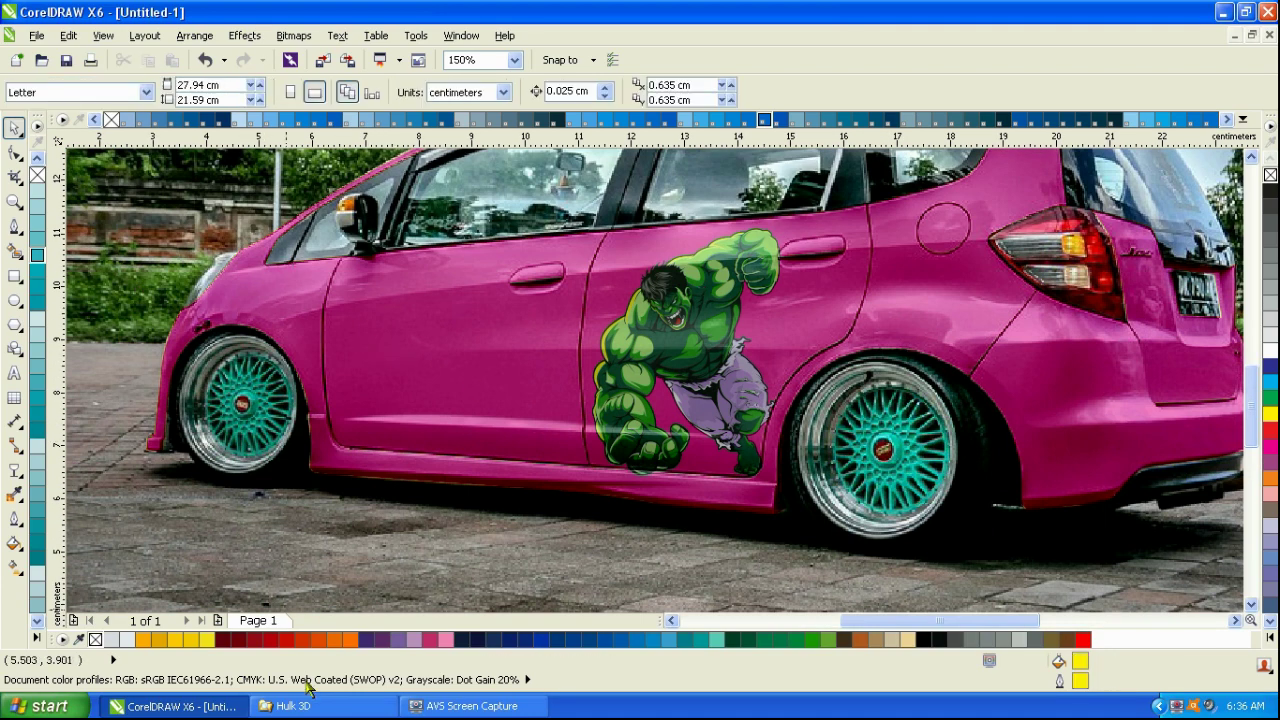
# - Import hulk kapalo gadang.cdr from the Hulk 3D folder and place it on the blank area beside the page
pyautogui.click(308, 705)
pyautogui.moveTo(635, 305); pyautogui.dragTo(248, 515)
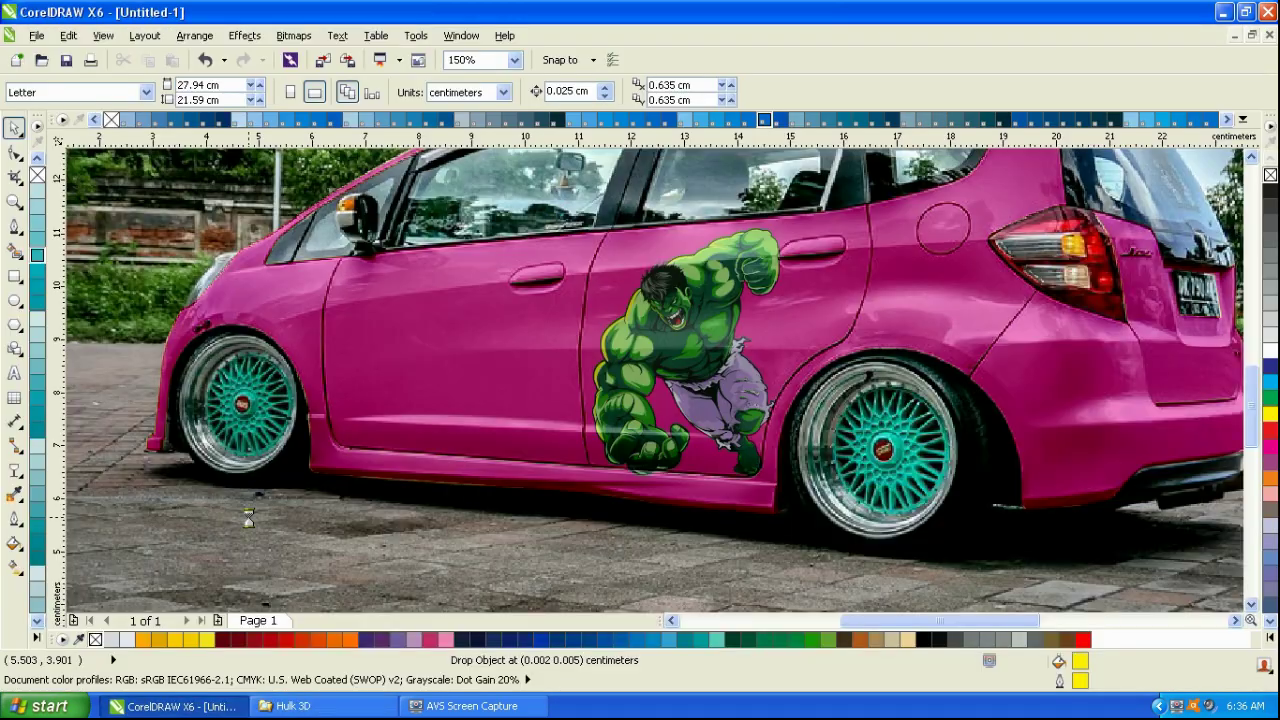
pyautogui.scroll(-4, 366, 480)
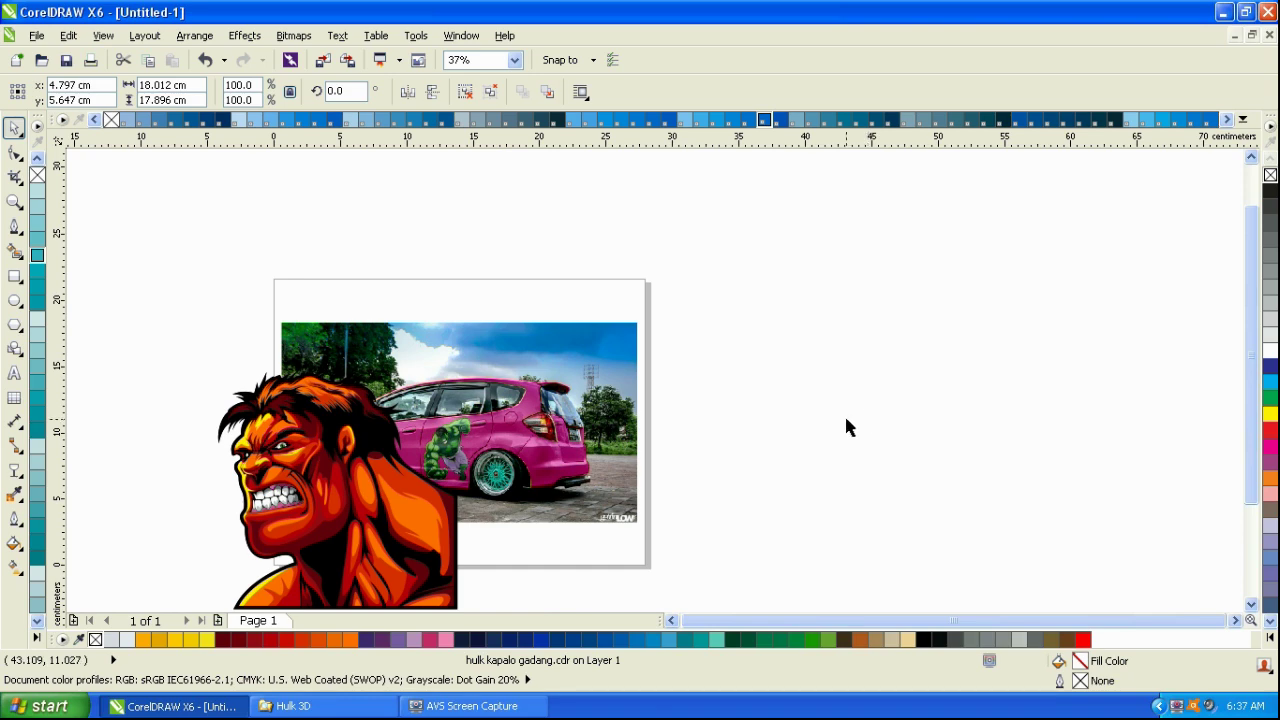
pyautogui.click(846, 419)
pyautogui.moveTo(398, 556); pyautogui.dragTo(864, 444)
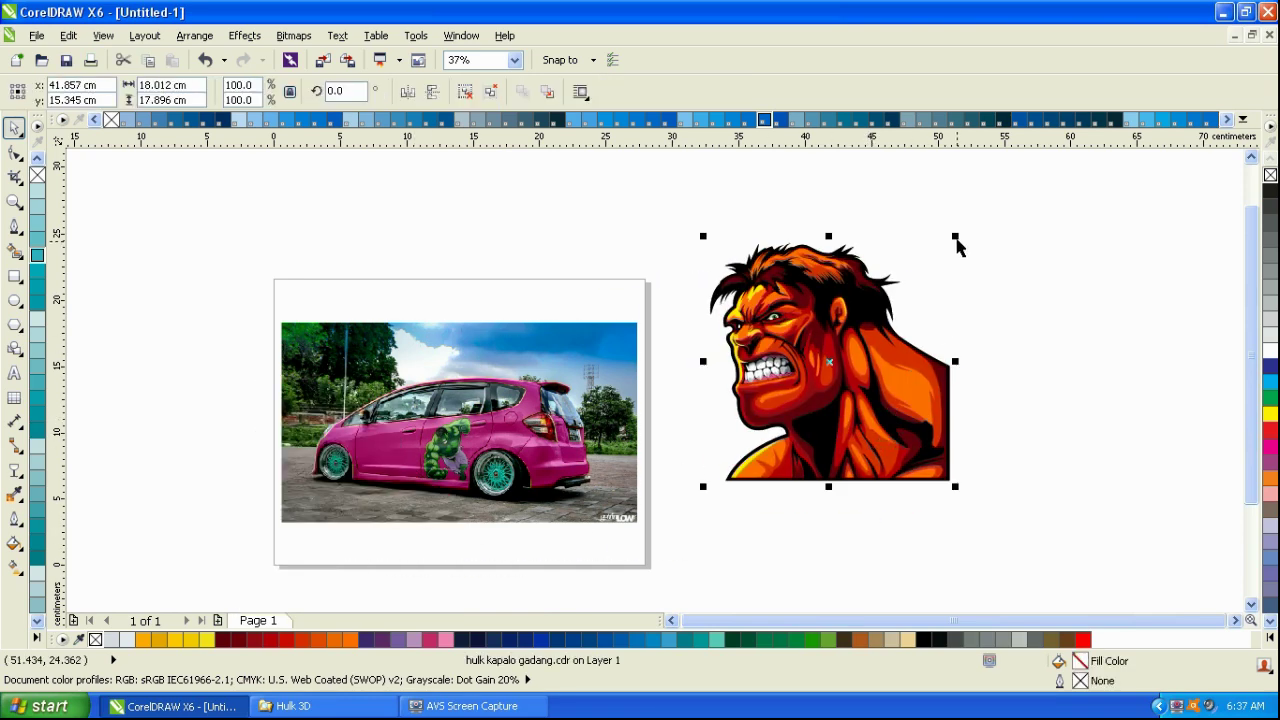
# - Scale the orange Hulk head to 41.5%, about 7.5 by 7.4 cm, and move it over the car's rear wheel
pyautogui.moveTo(956, 240); pyautogui.dragTo(881, 311)
pyautogui.moveTo(822, 356); pyautogui.dragTo(469, 450)
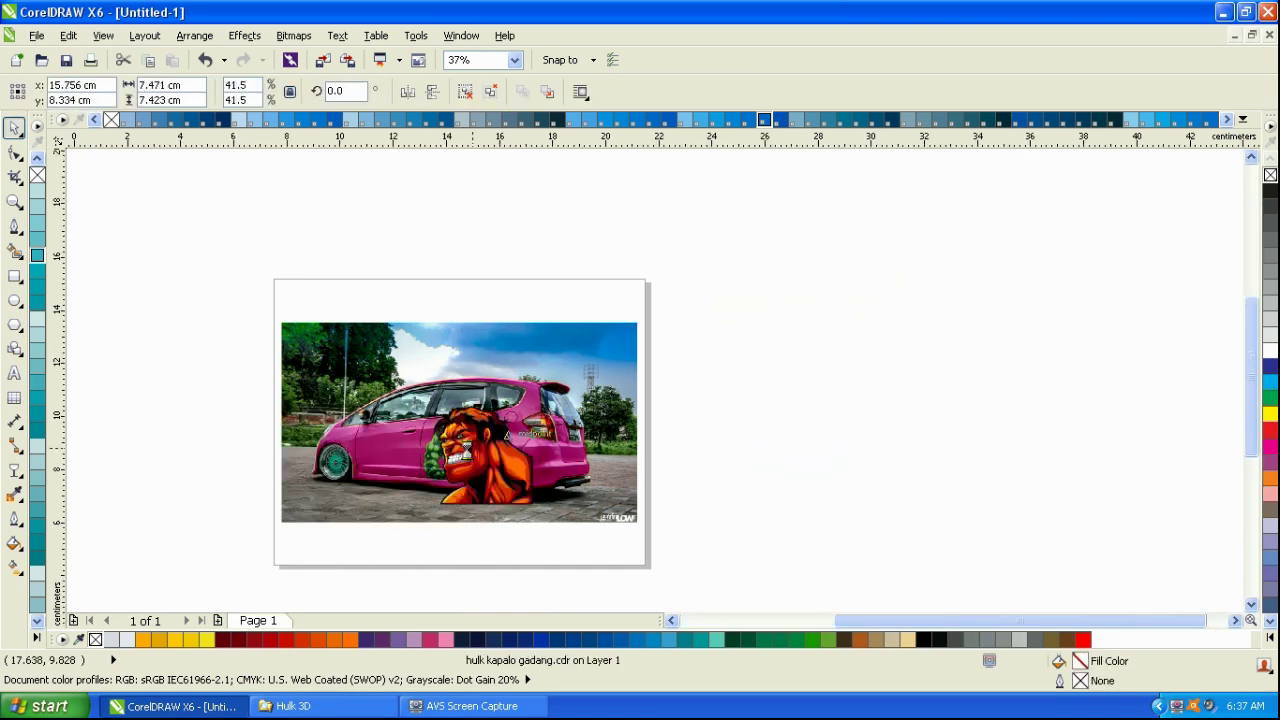
pyautogui.scroll(5, 469, 450)
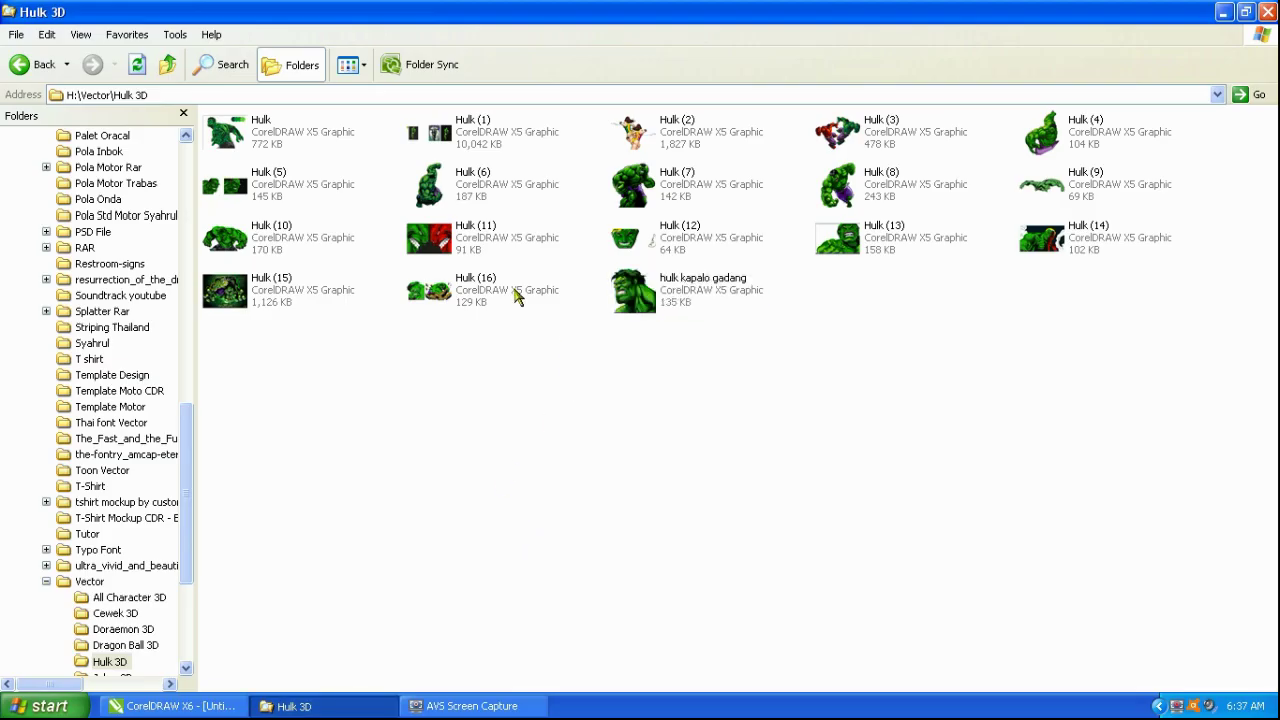
# - Open Hulk (7).cdr from the Hulk 3D folder and copy its standing Hulk into the car mockup document
pyautogui.doubleClick(646, 197)
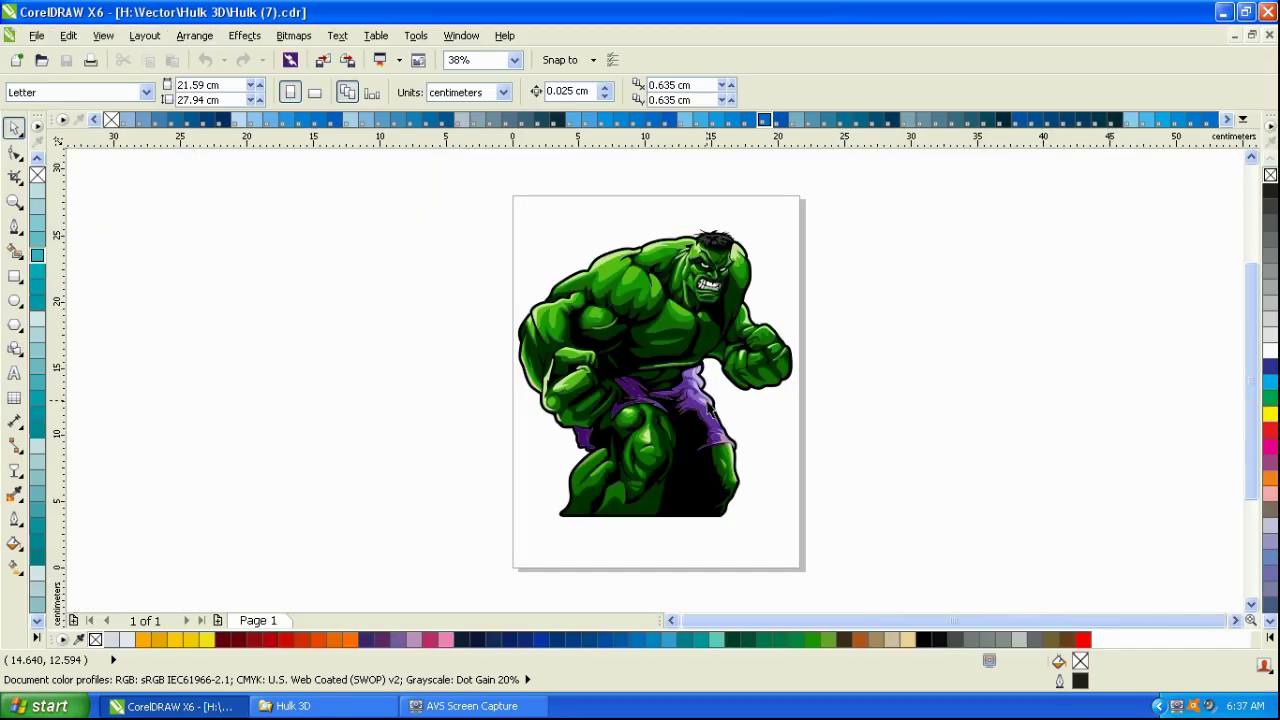
pyautogui.click(709, 410)
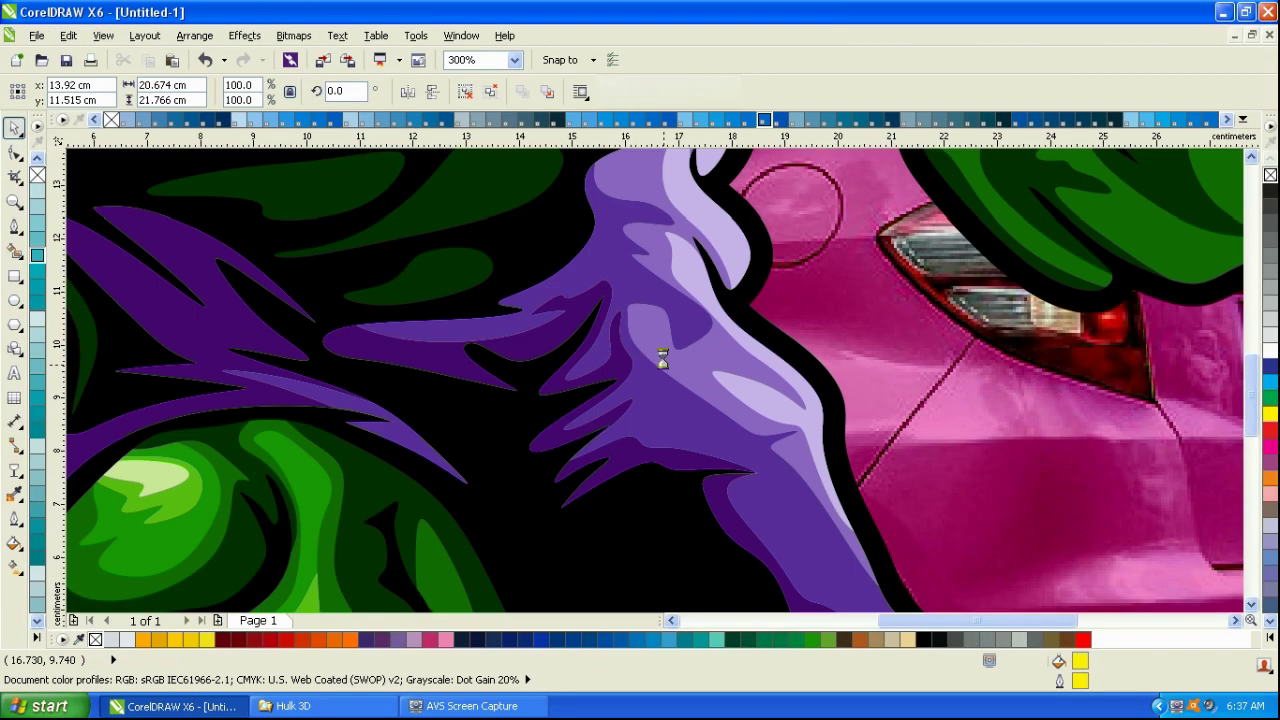
pyautogui.scroll(-8, 662, 358)
pyautogui.press('Escape')
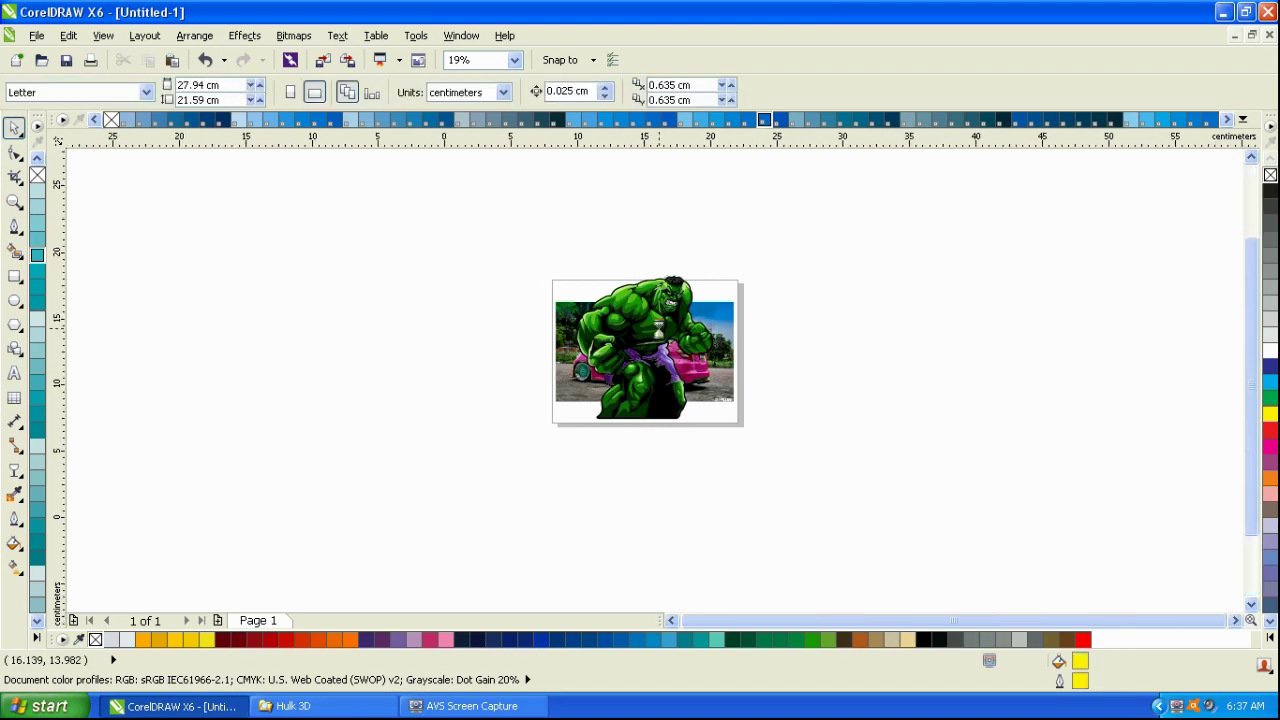
pyautogui.click(662, 320)
pyautogui.scroll(4, 662, 320)
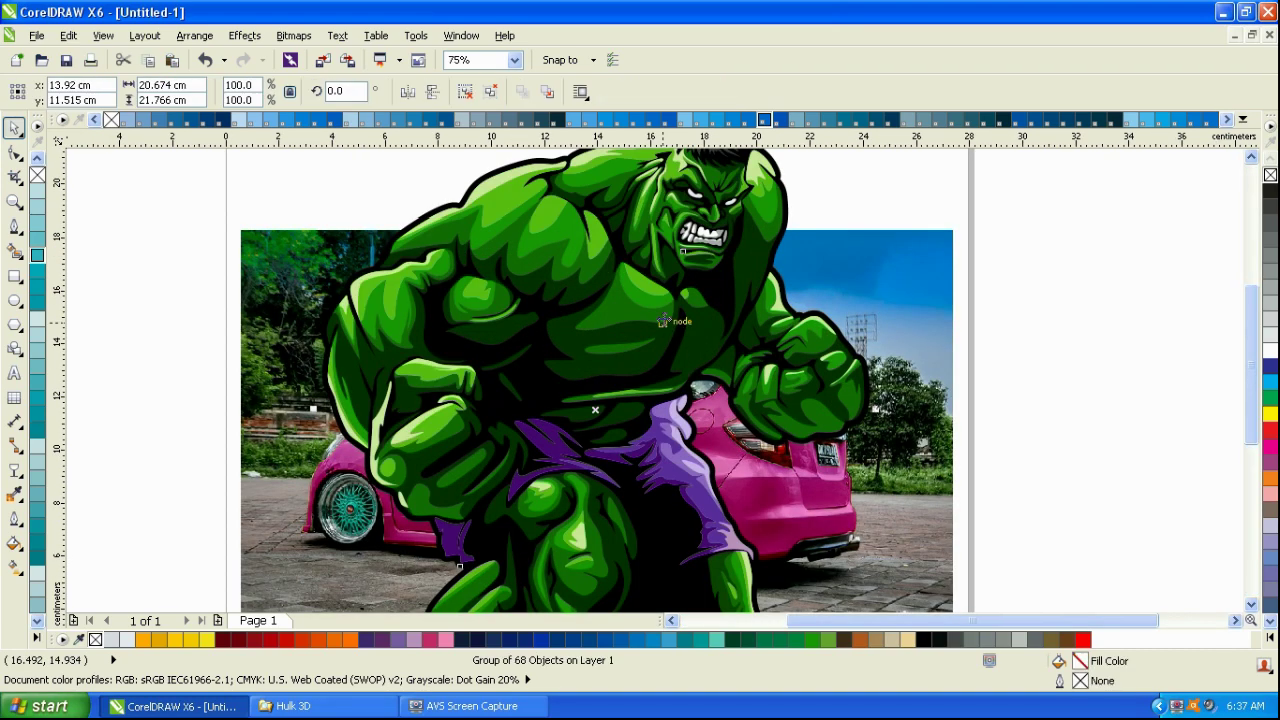
pyautogui.scroll(-1, 663, 320)
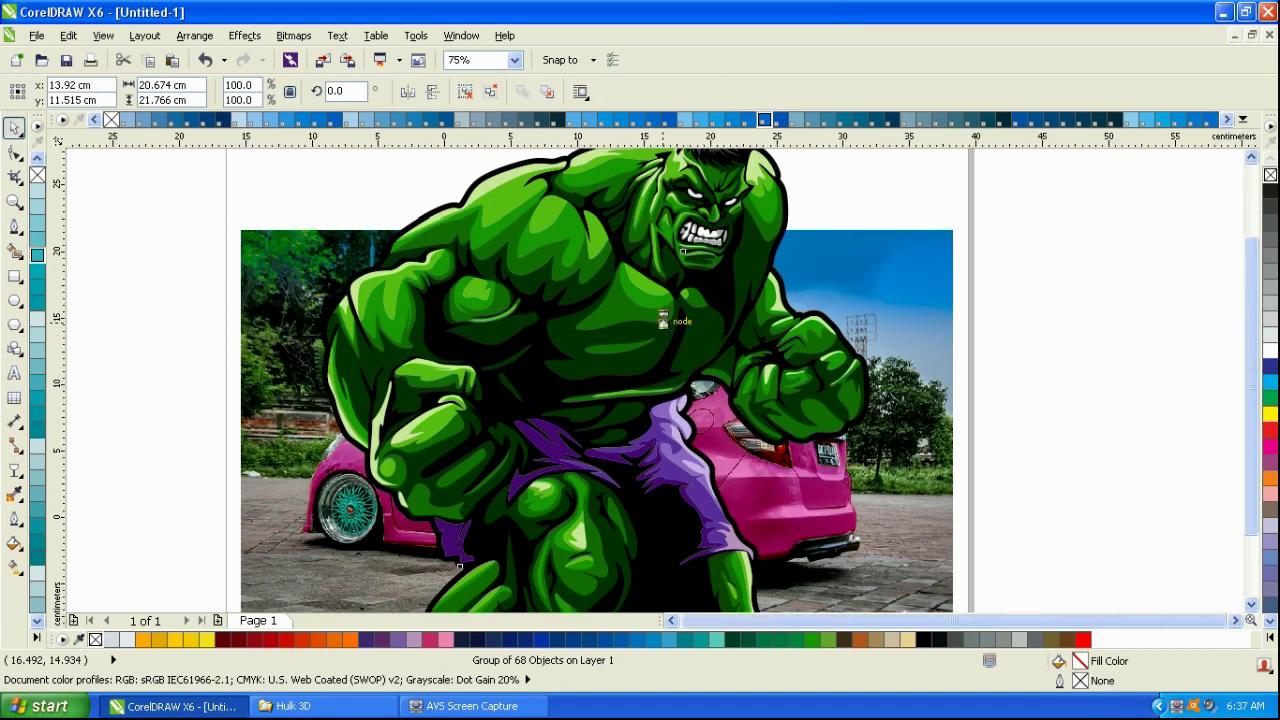
# - Scale the standing Hulk to 27%, about 5.6 by 5.9 cm, and place it over the car's rear side above the wheel
pyautogui.click(689, 303)
pyautogui.click(718, 283)
pyautogui.moveTo(771, 212); pyautogui.dragTo(678, 284)
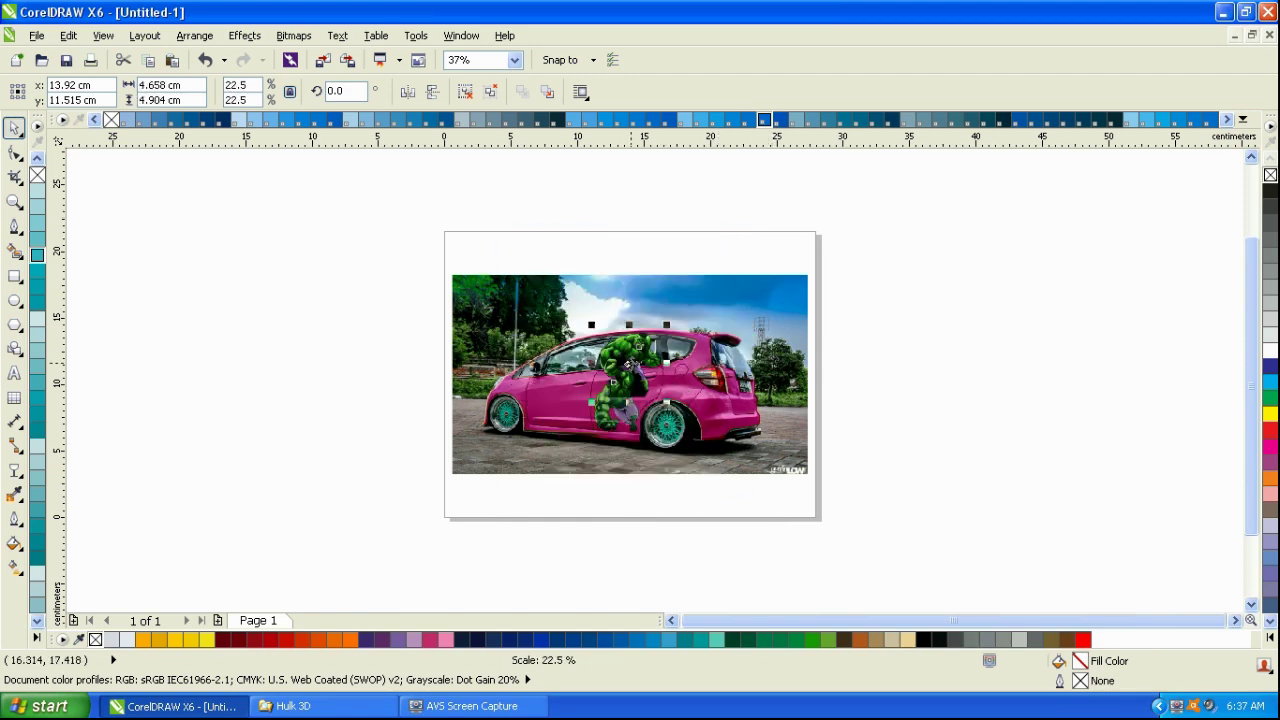
pyautogui.scroll(4, 628, 370)
pyautogui.moveTo(739, 374); pyautogui.dragTo(802, 338)
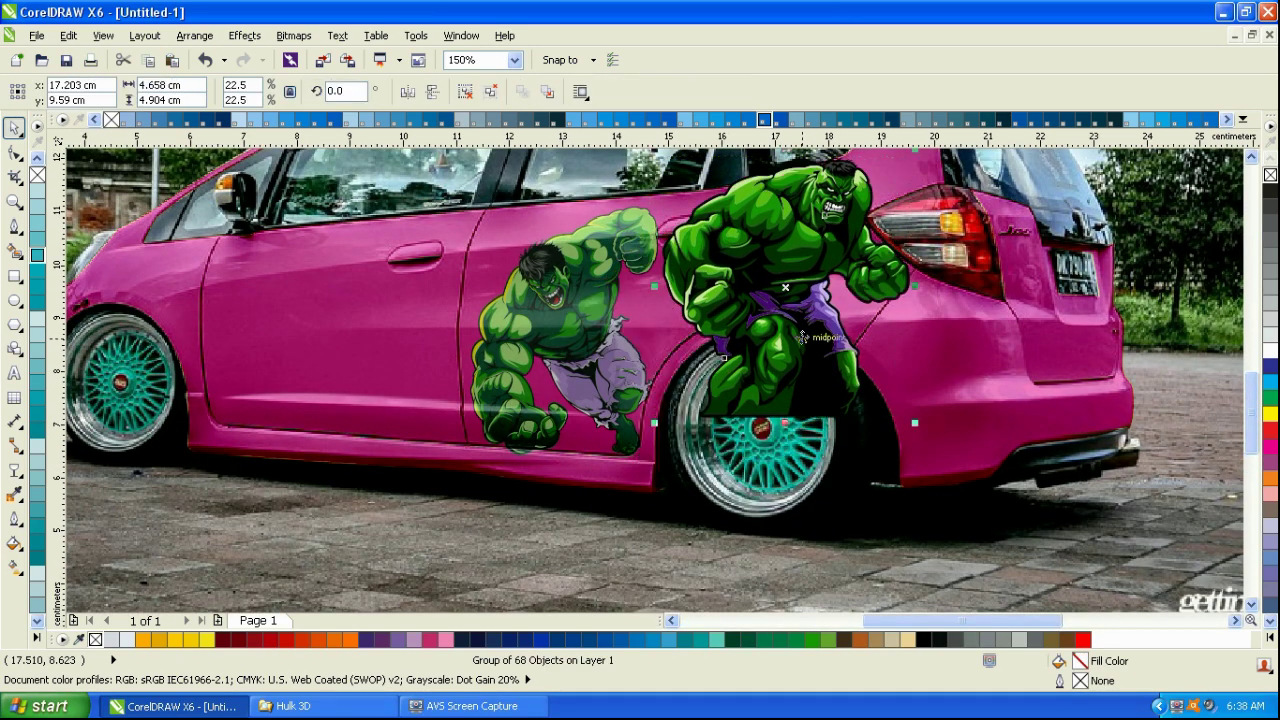
pyautogui.moveTo(1252, 411); pyautogui.dragTo(1252, 391)
pyautogui.moveTo(841, 373); pyautogui.dragTo(794, 378)
pyautogui.moveTo(868, 273); pyautogui.dragTo(915, 207)
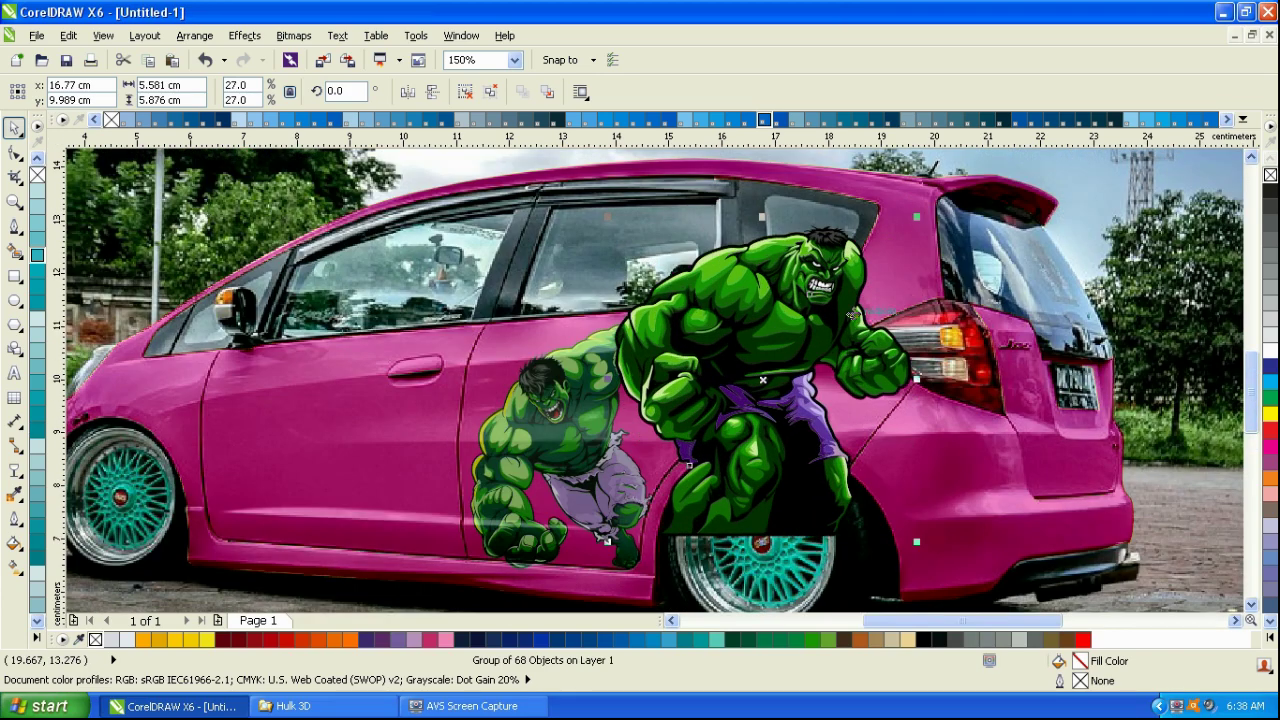
# - Bring the grouped car bodies in front of the standing Hulk and inspect its legs around the rear wheel arch
pyautogui.click(891, 454)
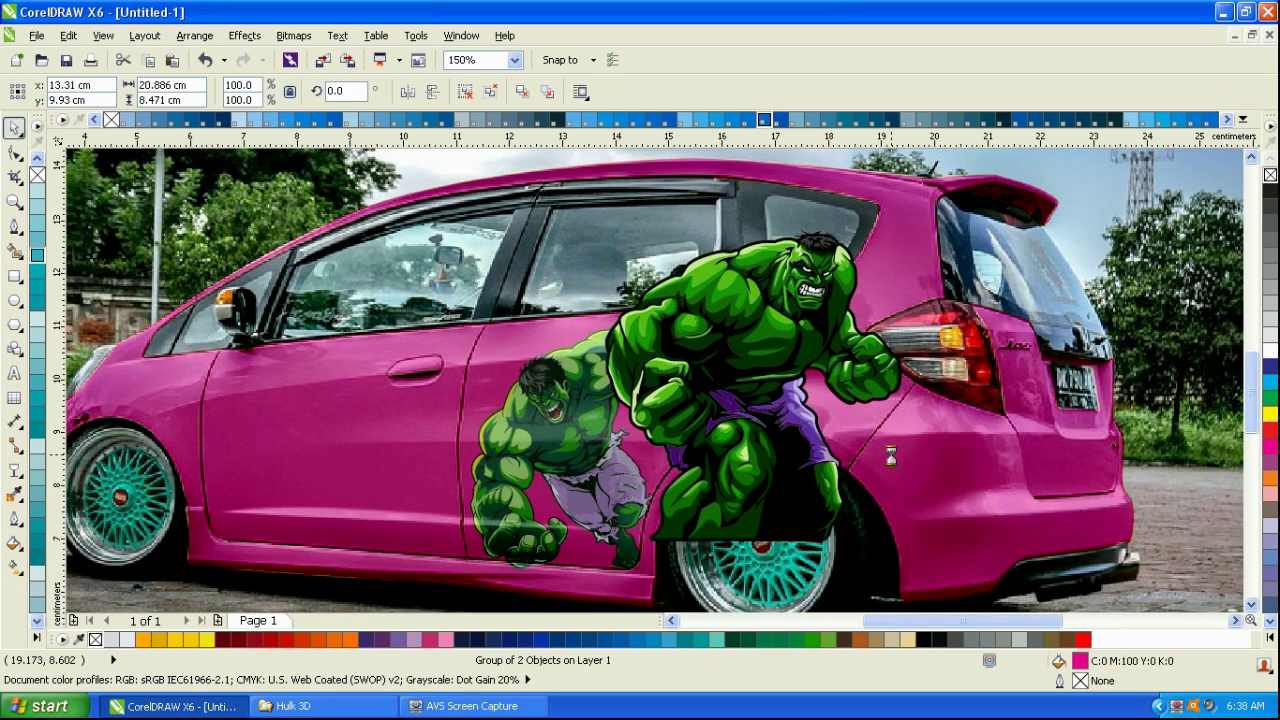
pyautogui.hotkey('shift', 'pageup')
pyautogui.press('Escape')
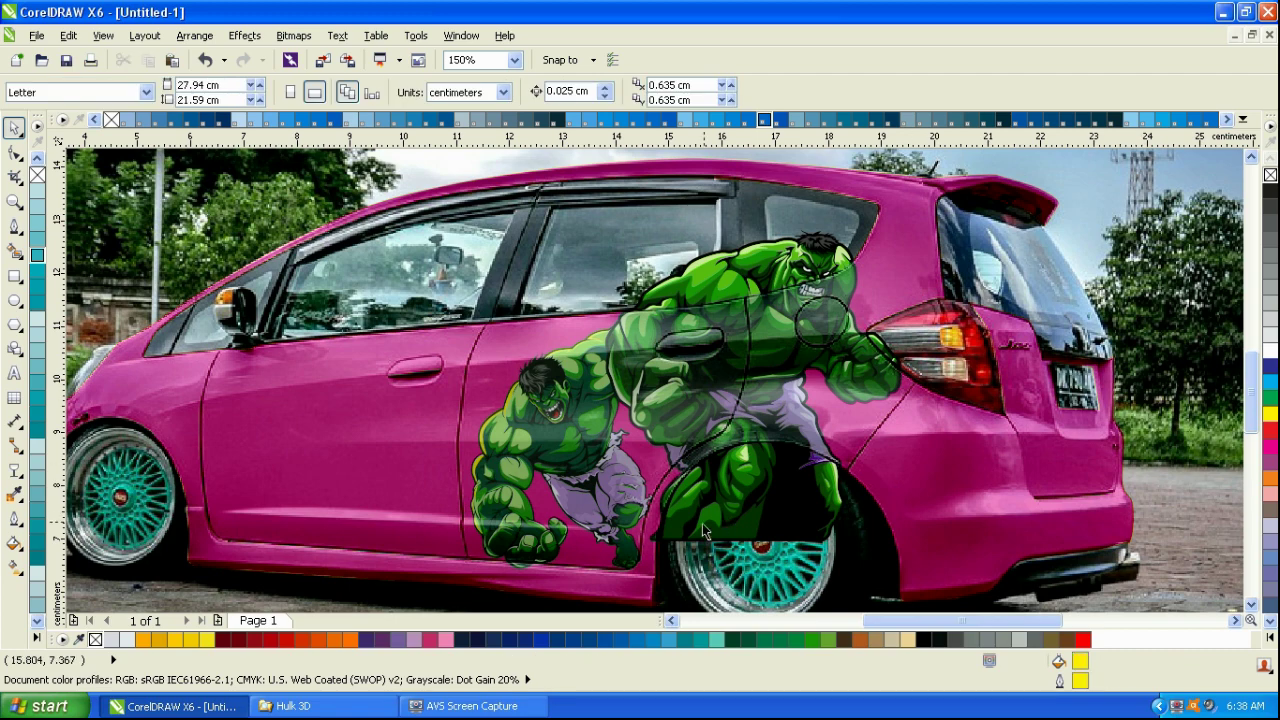
pyautogui.scroll(2, 777, 509)
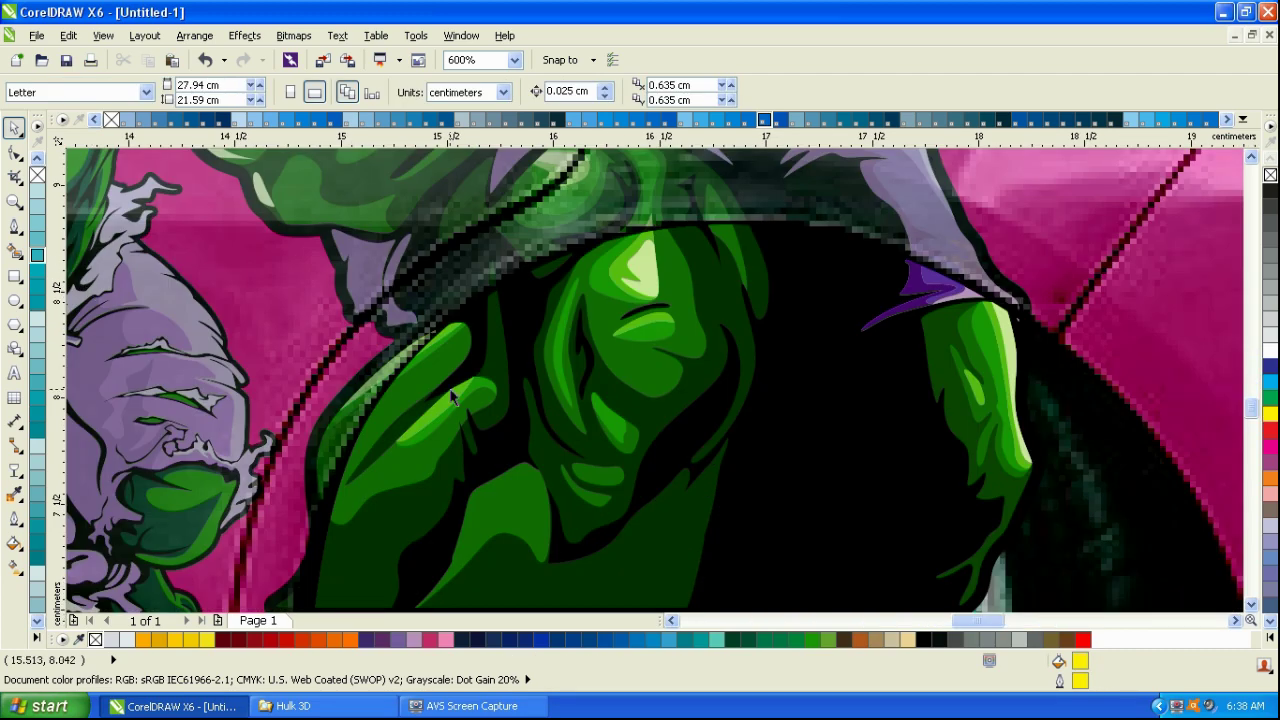
# - Mirror the standing Hulk horizontally and move it off the rear wheel to the lower part of the side doors
pyautogui.click(534, 383)
pyautogui.scroll(-1, 537, 388)
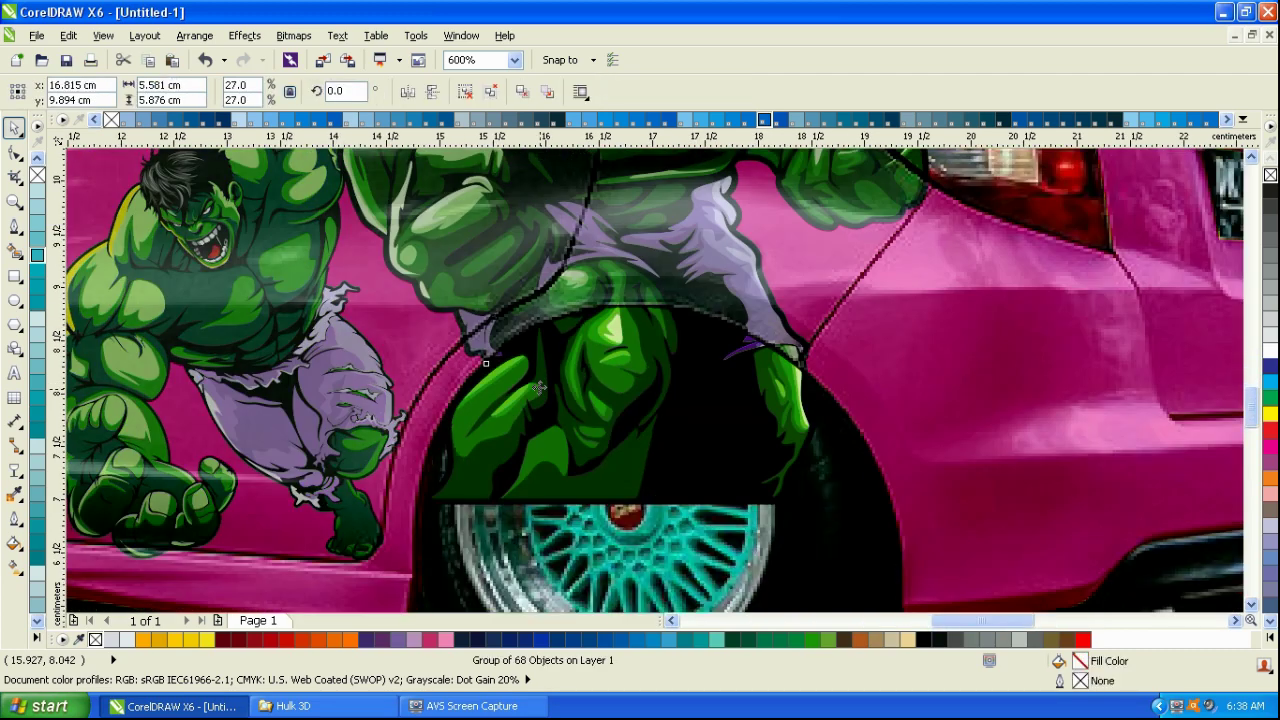
pyautogui.scroll(-3, 538, 388)
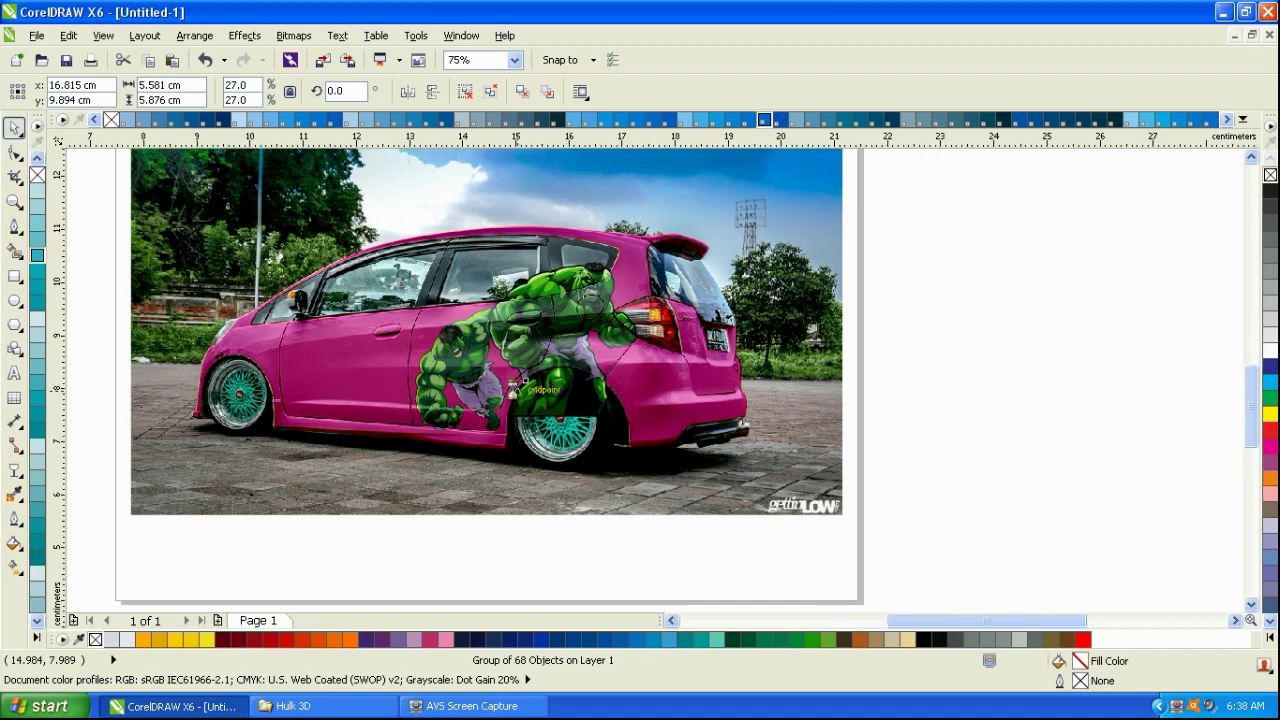
pyautogui.scroll(1, 568, 393)
pyautogui.click(408, 92)
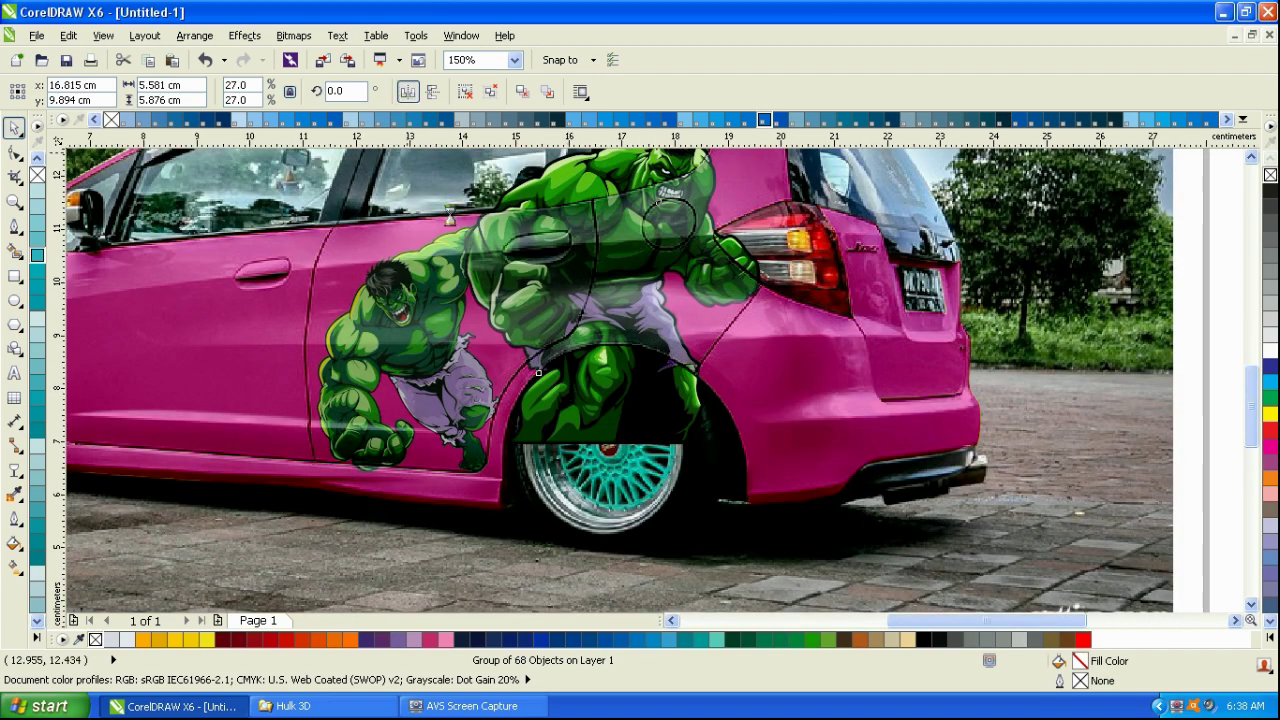
pyautogui.moveTo(606, 388); pyautogui.dragTo(290, 522)
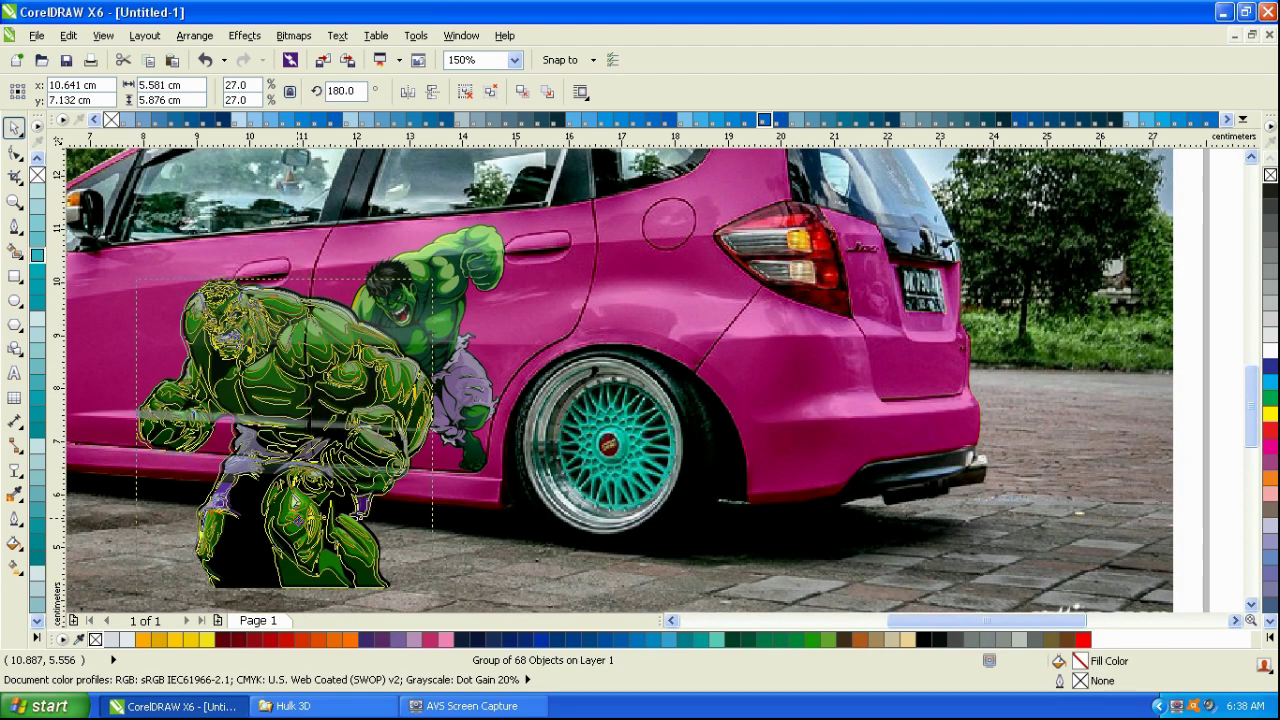
pyautogui.moveTo(966, 624); pyautogui.dragTo(912, 624)
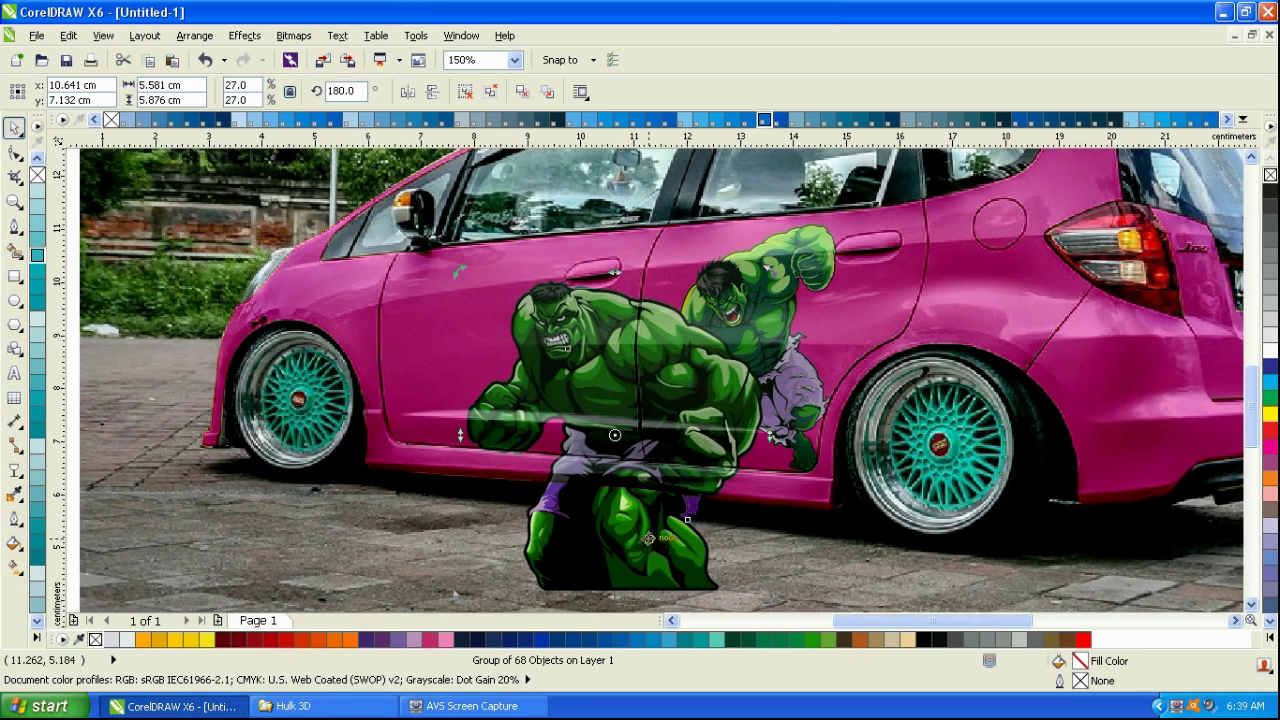
# - Rotate the standing Hulk slightly and shift it towards the rear wheel, over the lower rear door
pyautogui.moveTo(768, 273); pyautogui.dragTo(719, 268)
pyautogui.moveTo(667, 510); pyautogui.dragTo(766, 522)
pyautogui.click(694, 264)
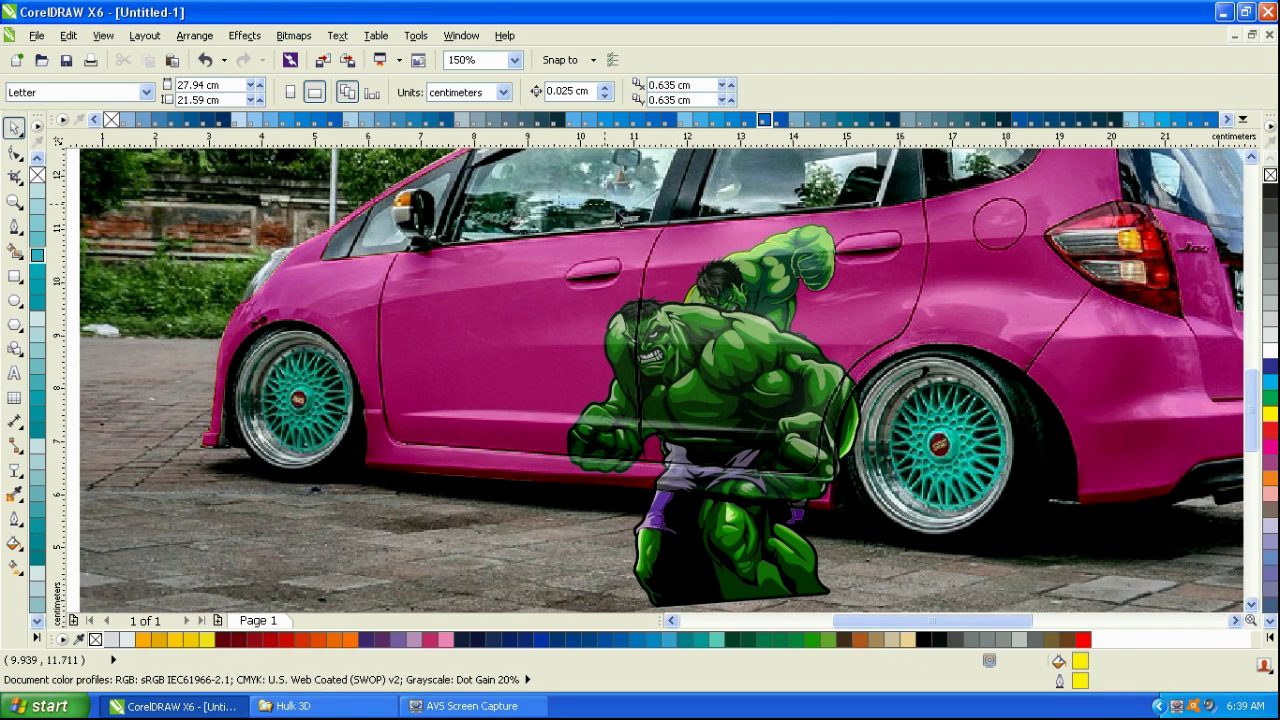
# - Move the Hulk with the raised fist over the car's rear side above the wheel and rotate it to 345.4°
pyautogui.moveTo(981, 507); pyautogui.dragTo(982, 508)
pyautogui.moveTo(843, 218); pyautogui.dragTo(907, 149)
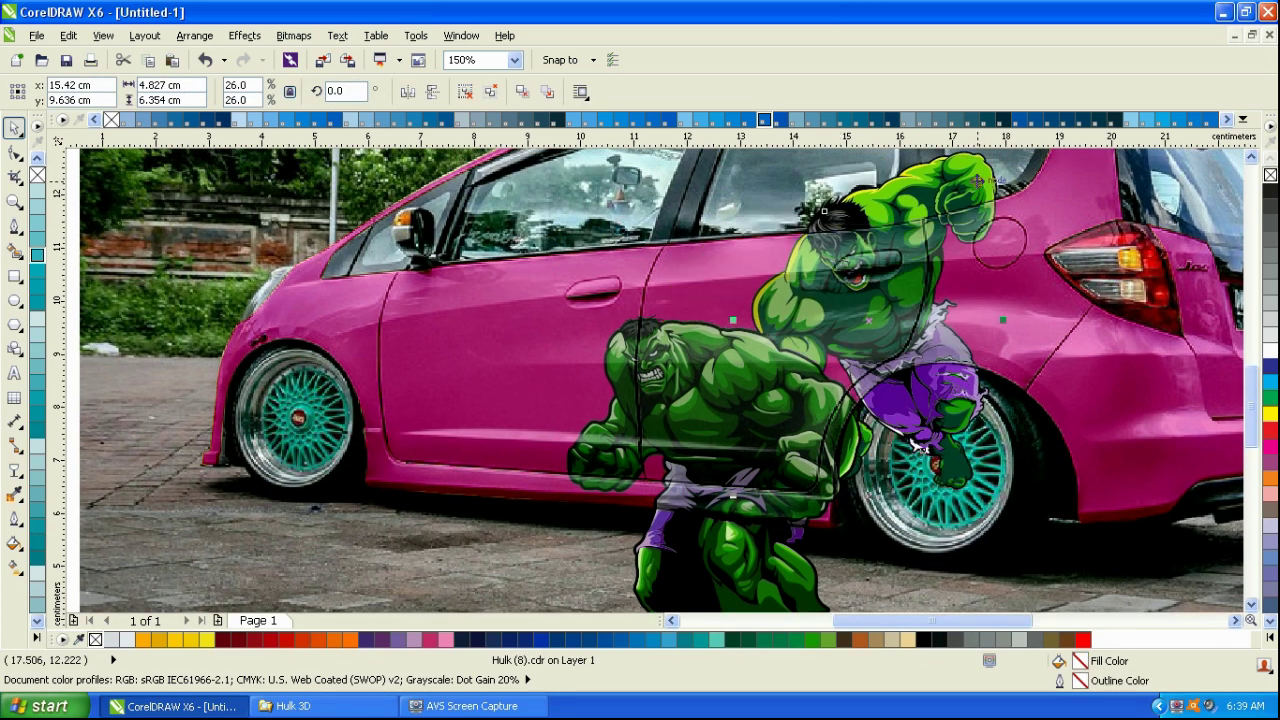
pyautogui.moveTo(1009, 487); pyautogui.dragTo(948, 506)
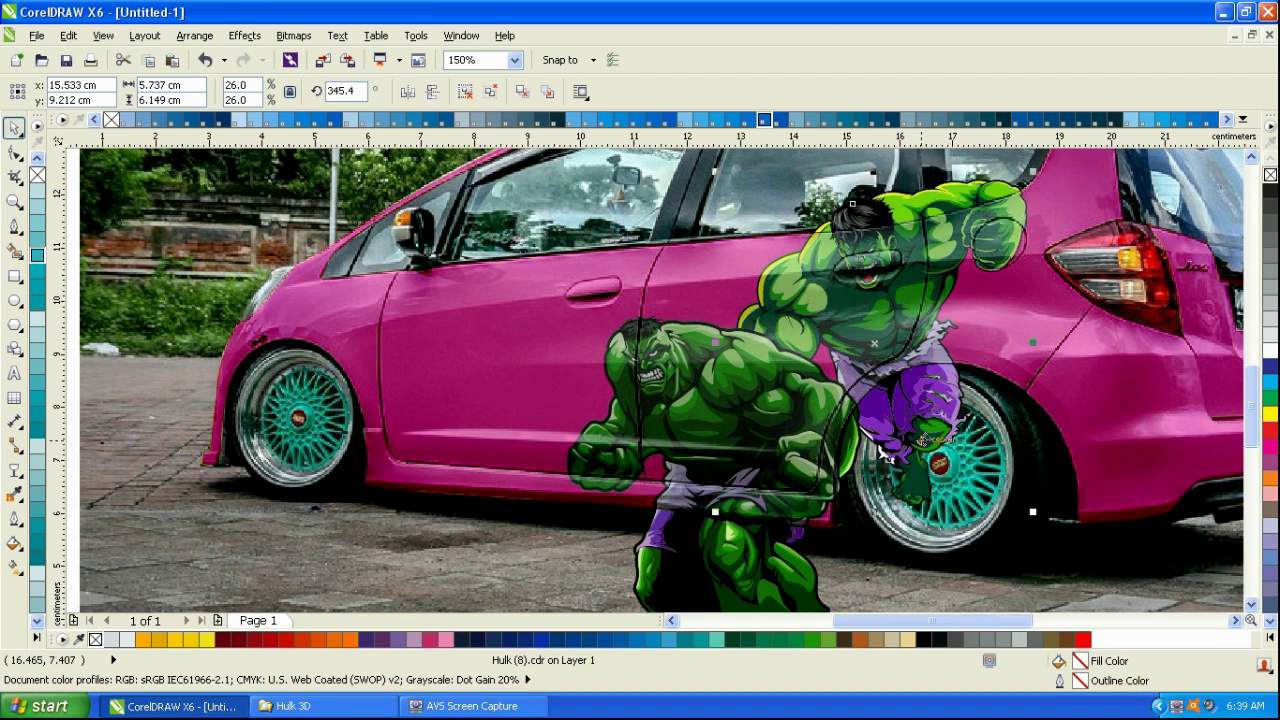
pyautogui.moveTo(931, 456); pyautogui.dragTo(943, 440)
# - Mirror the standing Hulk horizontally again and rotate it to 14.1°
pyautogui.click(740, 395)
pyautogui.click(404, 96)
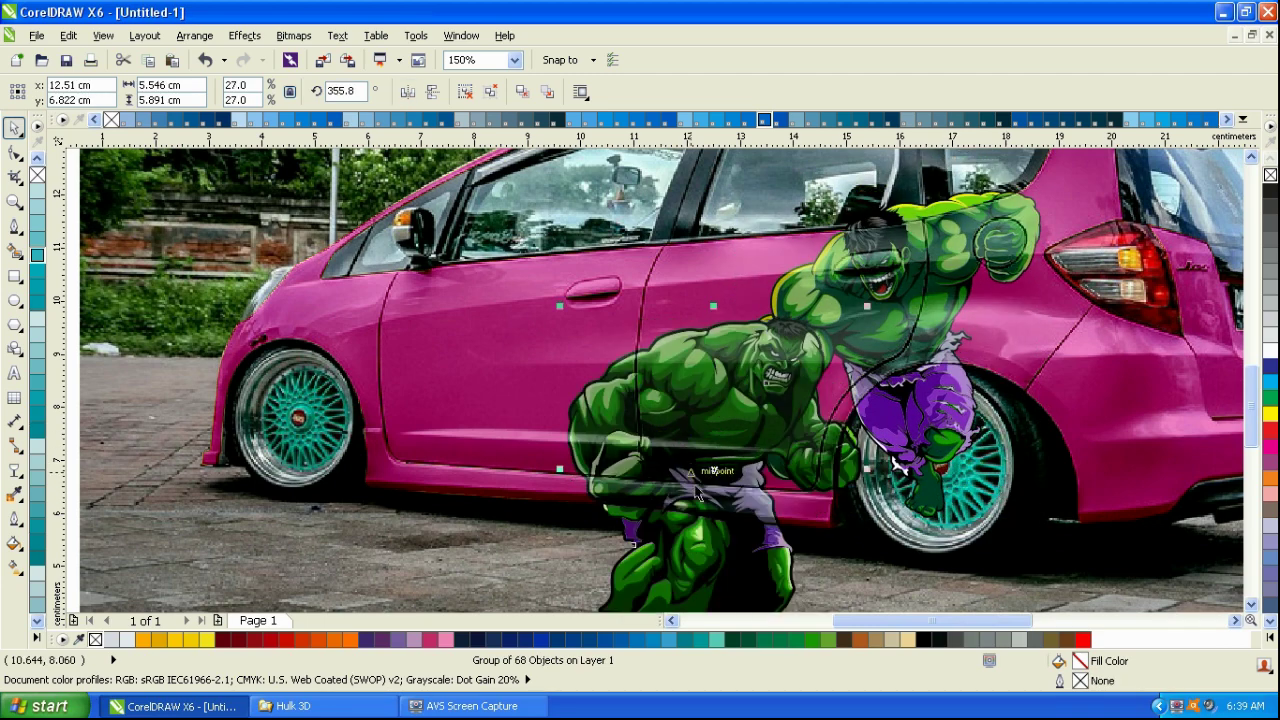
pyautogui.click(685, 527)
pyautogui.moveTo(865, 311); pyautogui.dragTo(806, 292)
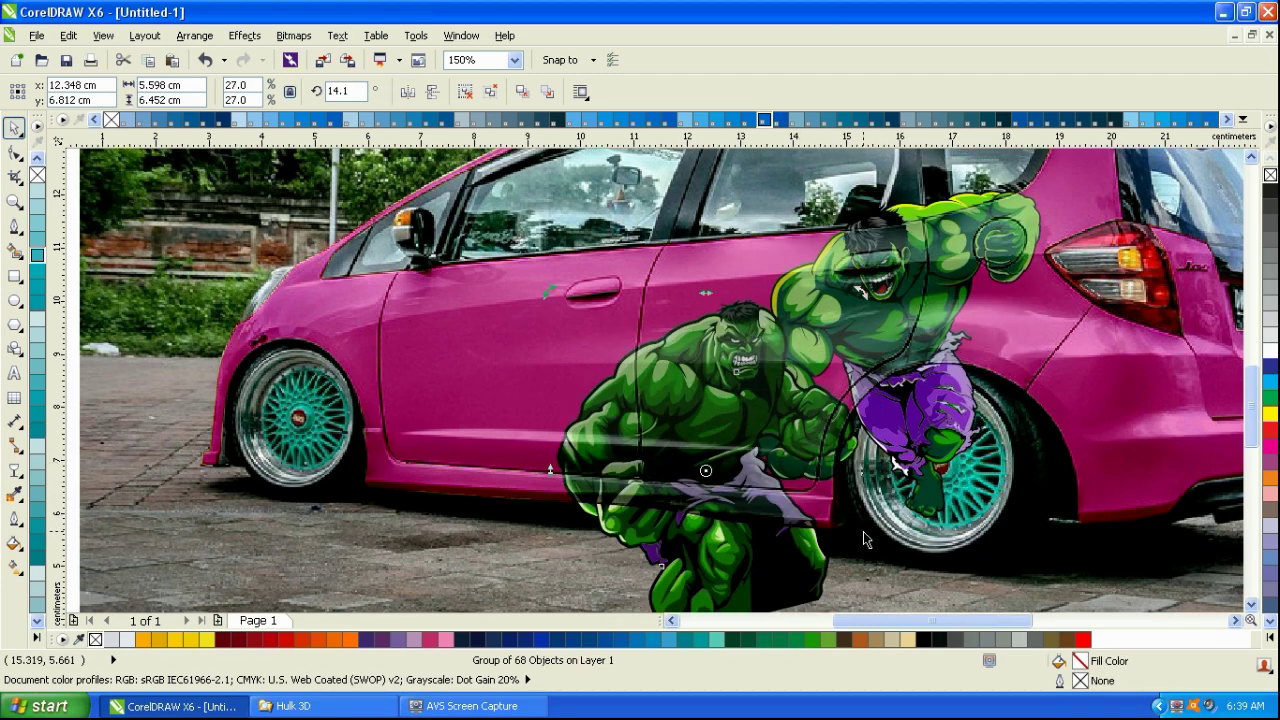
# - Replace the standing Hulk with the woman in the green and yellow suit copied from Hulk (2).cdr
pyautogui.press('Delete')
pyautogui.click(330, 706)
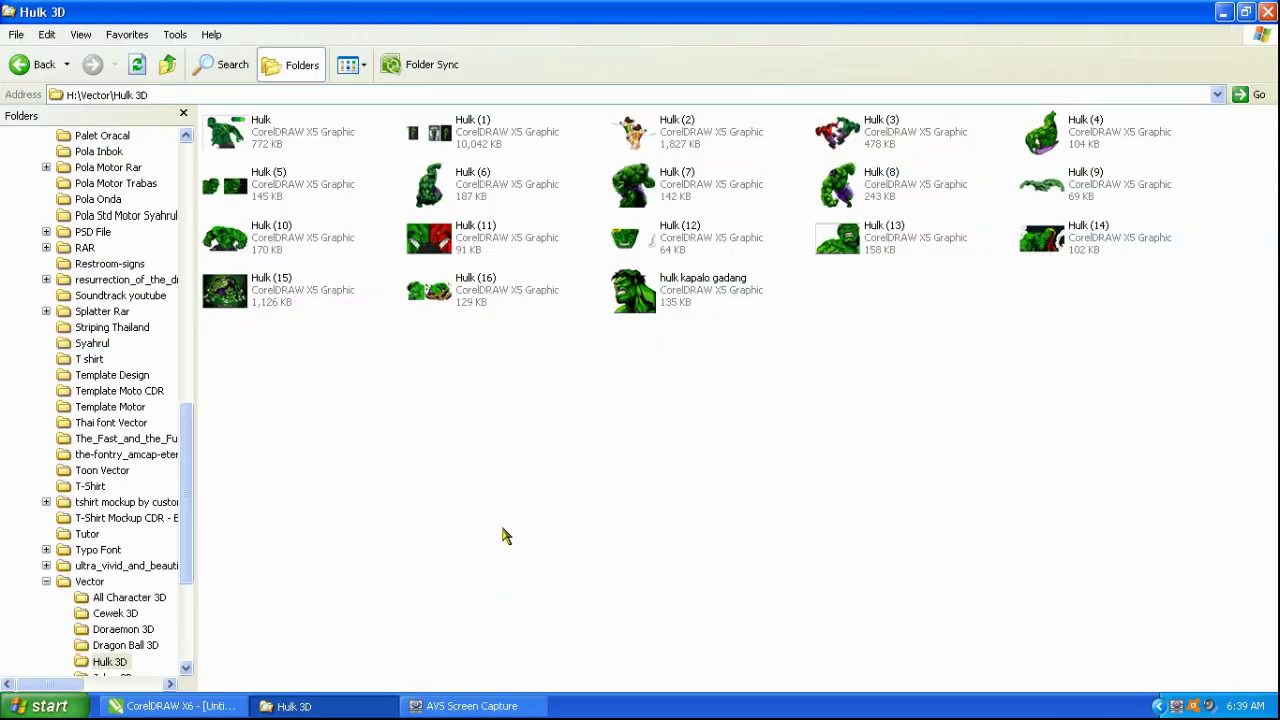
pyautogui.doubleClick(633, 140)
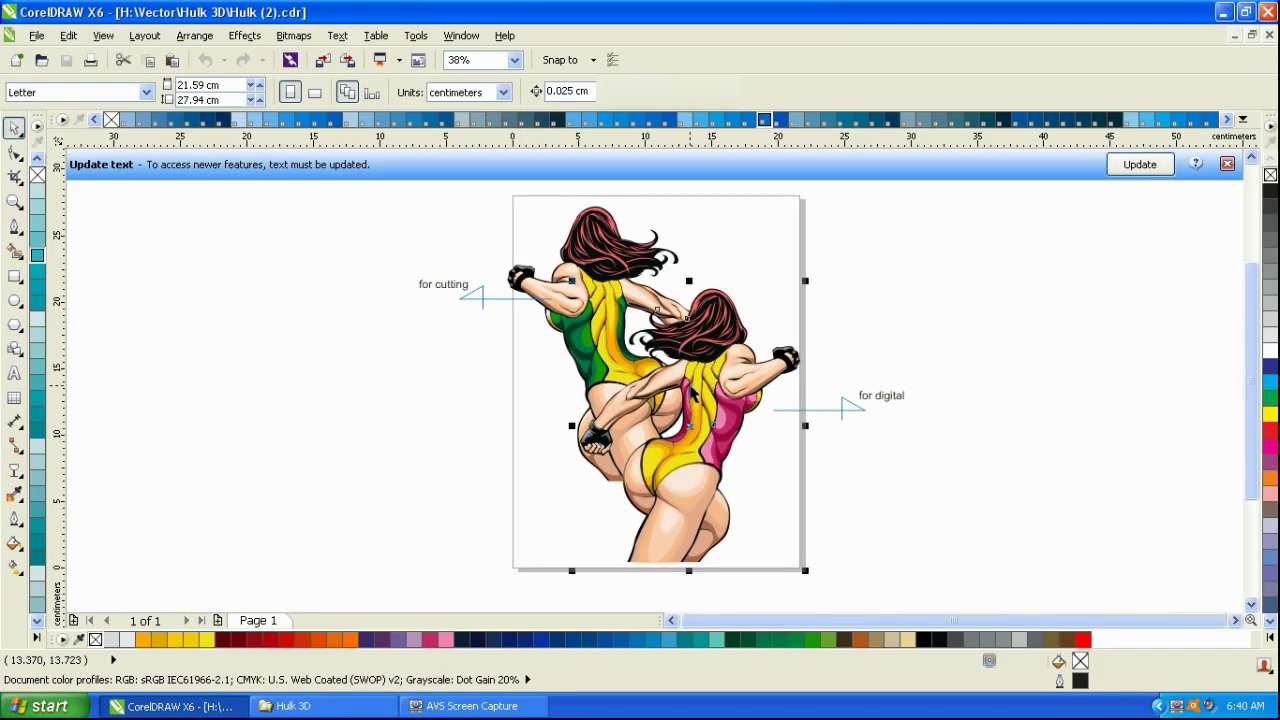
pyautogui.click(600, 318)
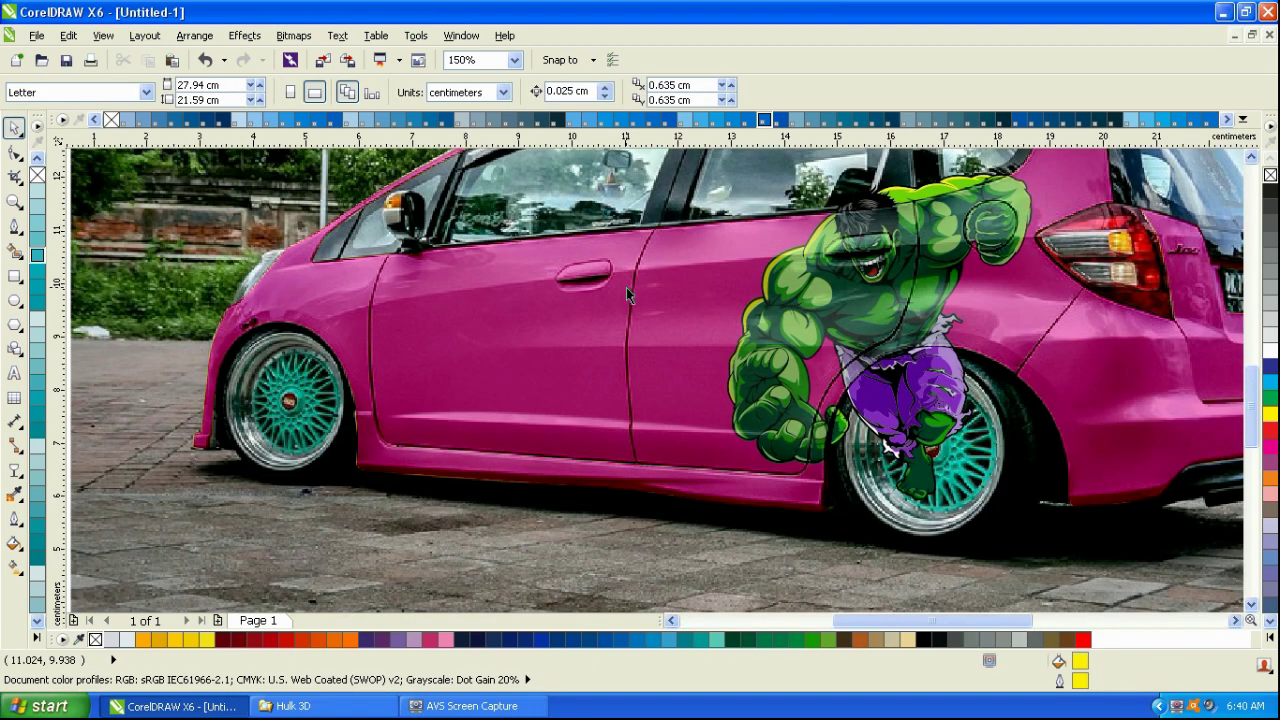
# - Scale the woman to 36%, about 6.0 by 7.4 cm, mirror her horizontally and move her over the lower rear door
pyautogui.scroll(-2, 626, 287)
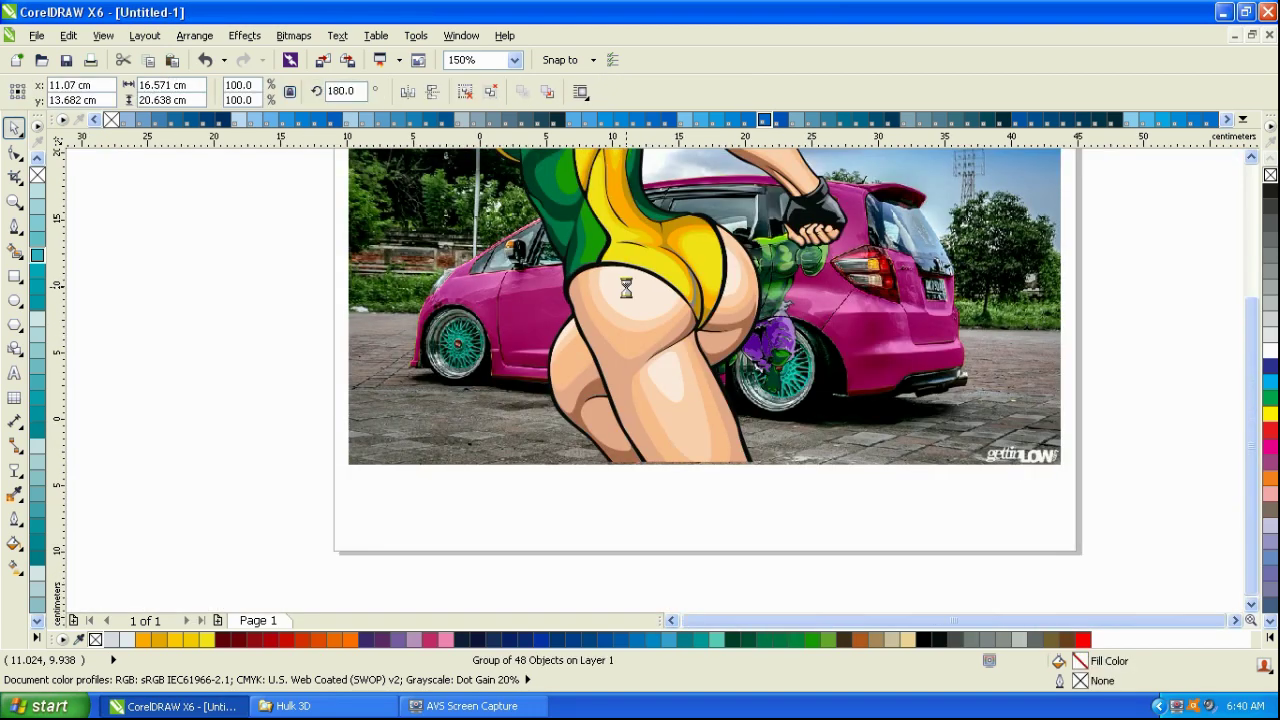
pyautogui.click(868, 290)
pyautogui.moveTo(868, 290); pyautogui.dragTo(840, 371)
pyautogui.click(624, 262)
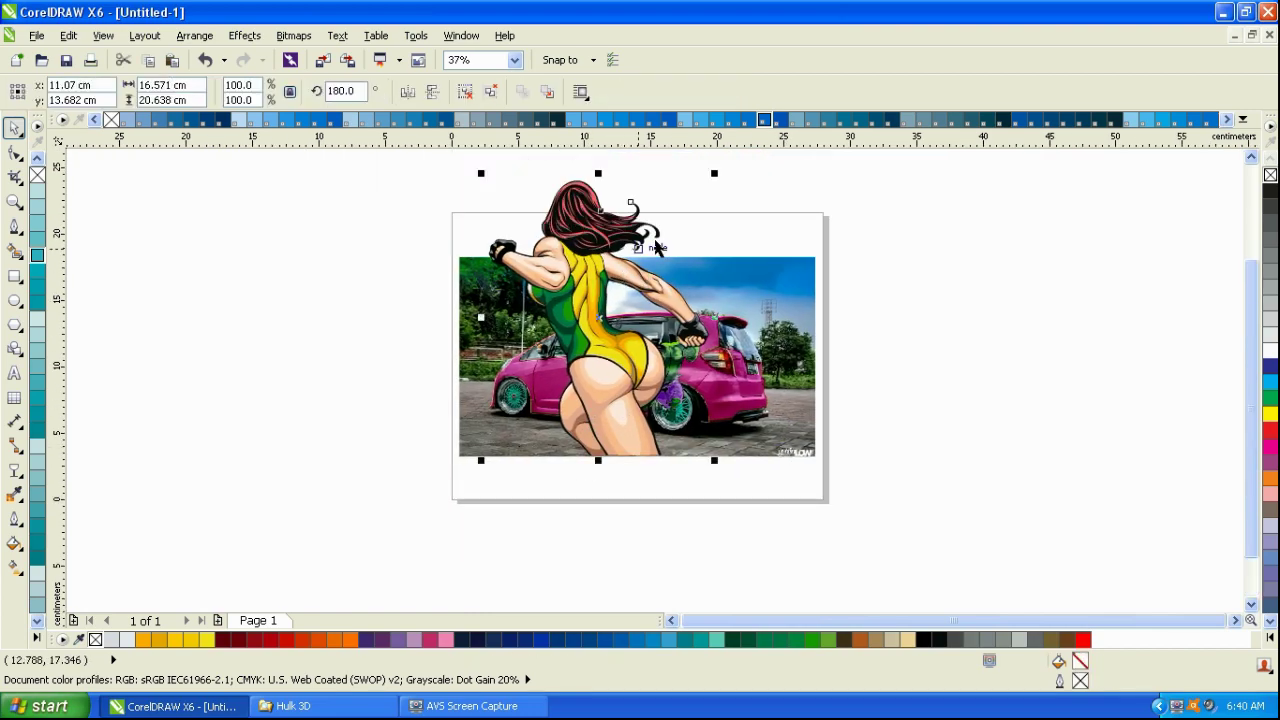
pyautogui.moveTo(714, 171); pyautogui.dragTo(647, 245)
pyautogui.scroll(1, 612, 319)
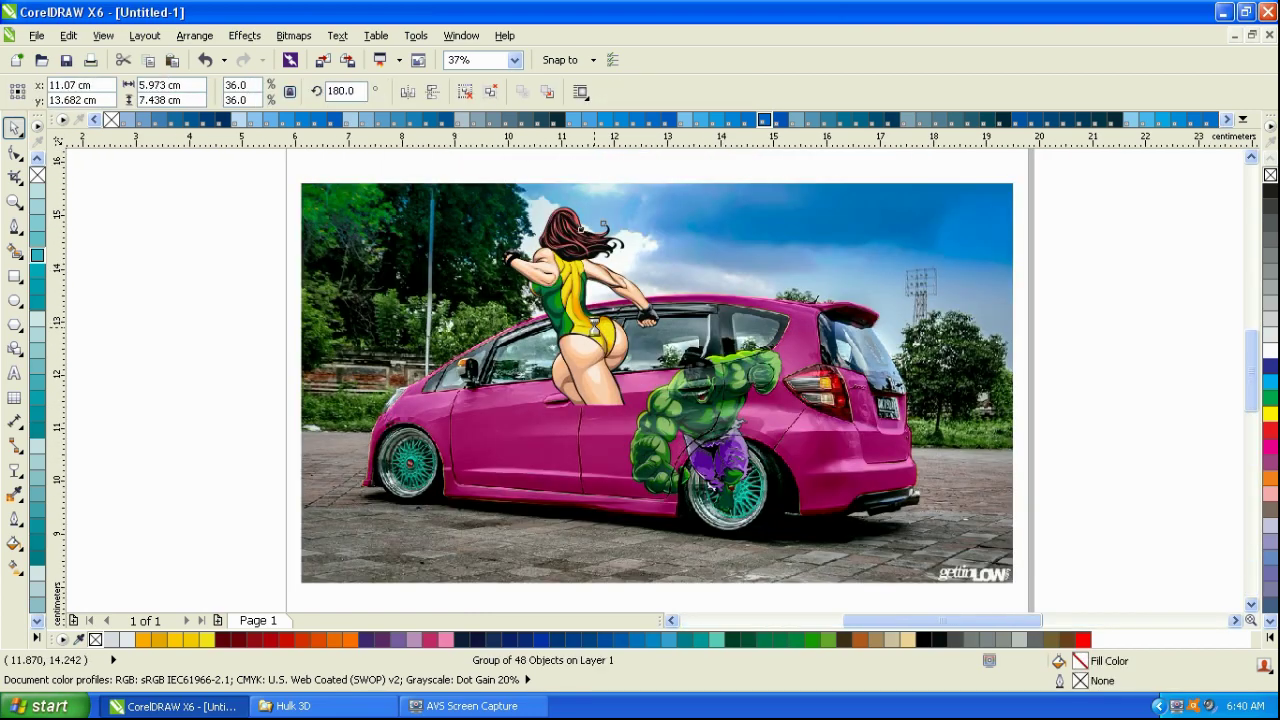
pyautogui.click(408, 91)
pyautogui.click(864, 477)
pyautogui.click(1061, 482)
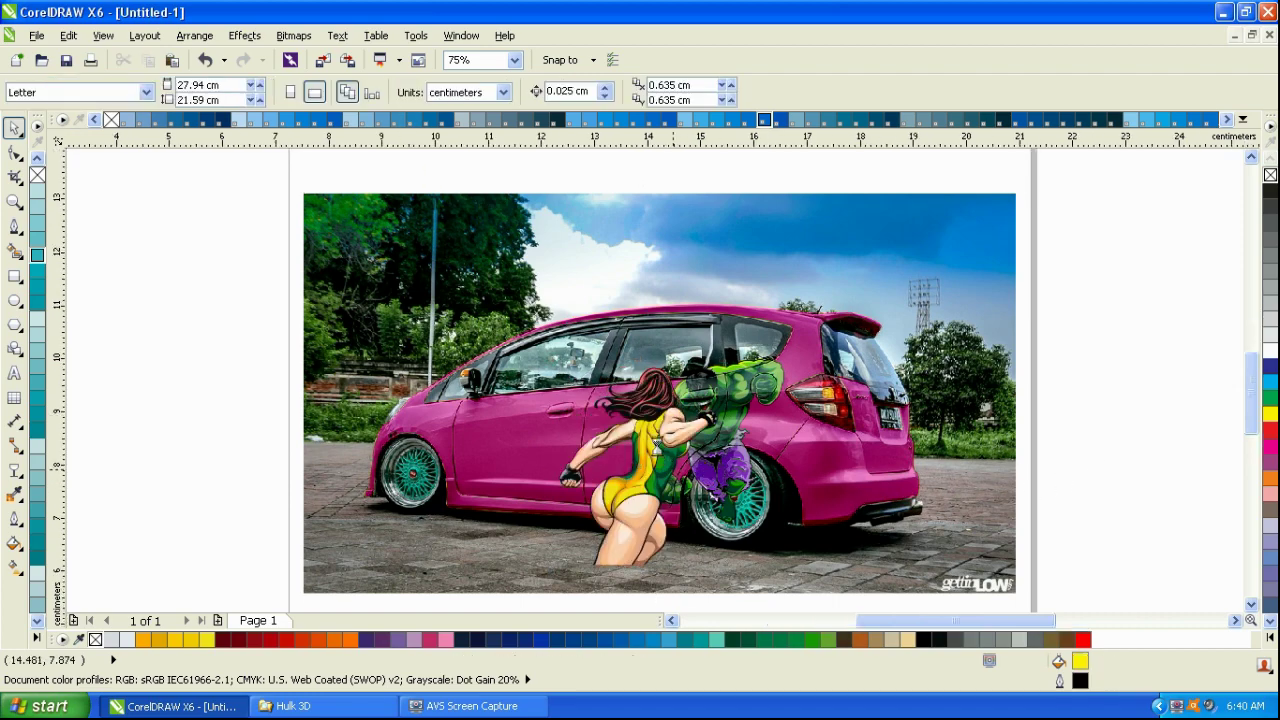
# - Scale the woman to 23.3%, about 3.9 by 4.8 cm, and mirror her horizontally over the rear door beside the Hulk
pyautogui.scroll(1, 672, 469)
pyautogui.click(658, 446)
pyautogui.moveTo(768, 258); pyautogui.dragTo(655, 398)
pyautogui.moveTo(580, 507); pyautogui.dragTo(573, 429)
pyautogui.click(407, 91)
pyautogui.click(813, 506)
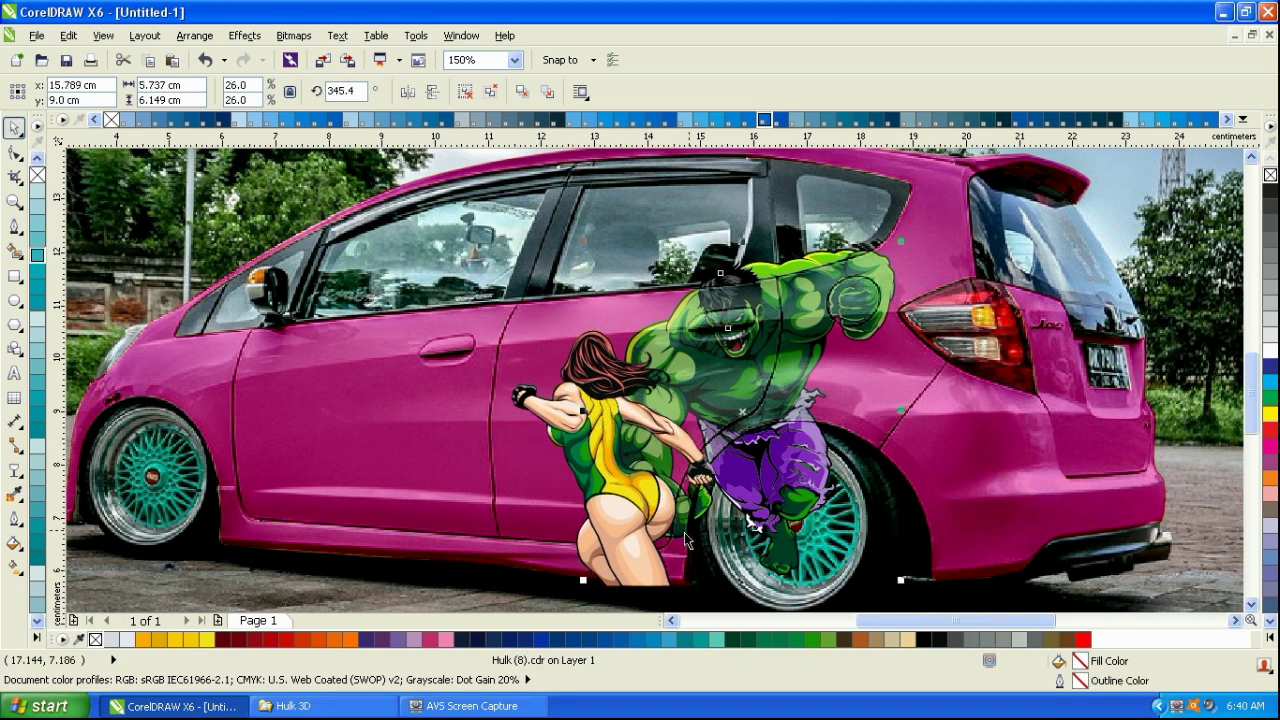
pyautogui.click(907, 449)
pyautogui.press('Delete')
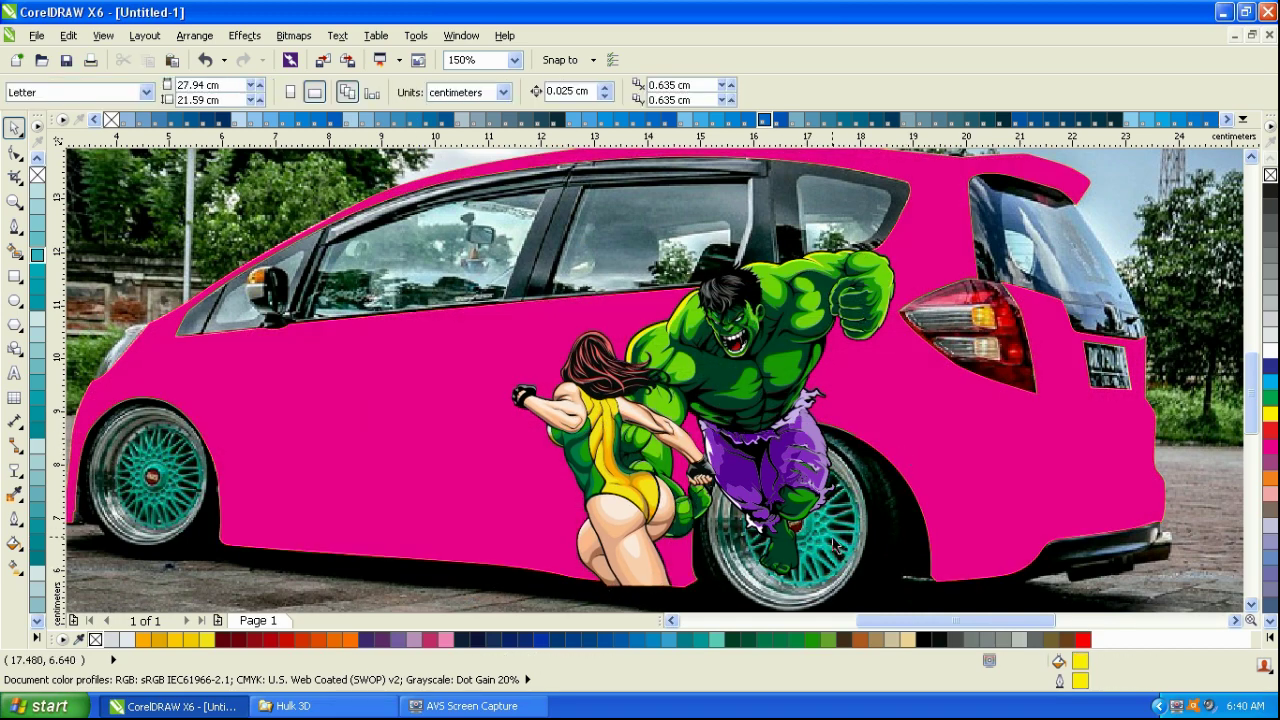
# - Raise the woman so her legs' cut edge meets the car's lower sill, and nudge the Hulk slightly towards the rear
pyautogui.scroll(3, 676, 575)
pyautogui.moveTo(1253, 433); pyautogui.dragTo(1253, 438)
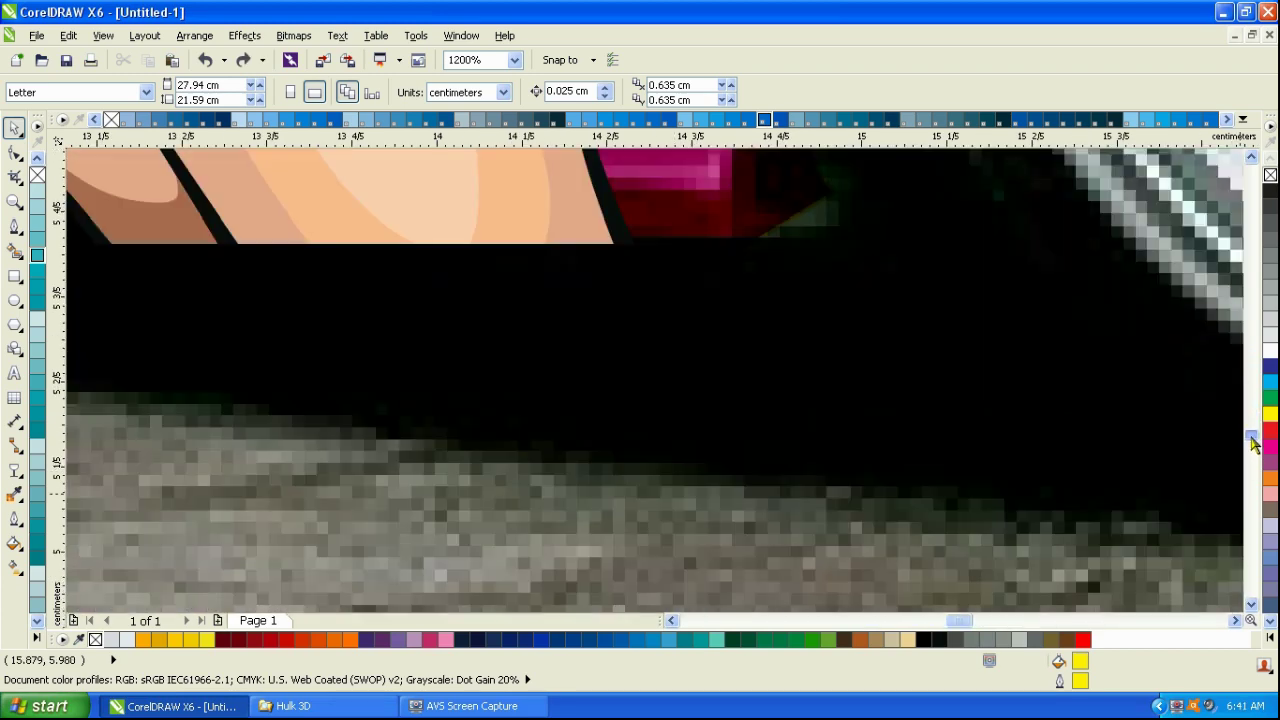
pyautogui.moveTo(548, 241); pyautogui.dragTo(550, 233)
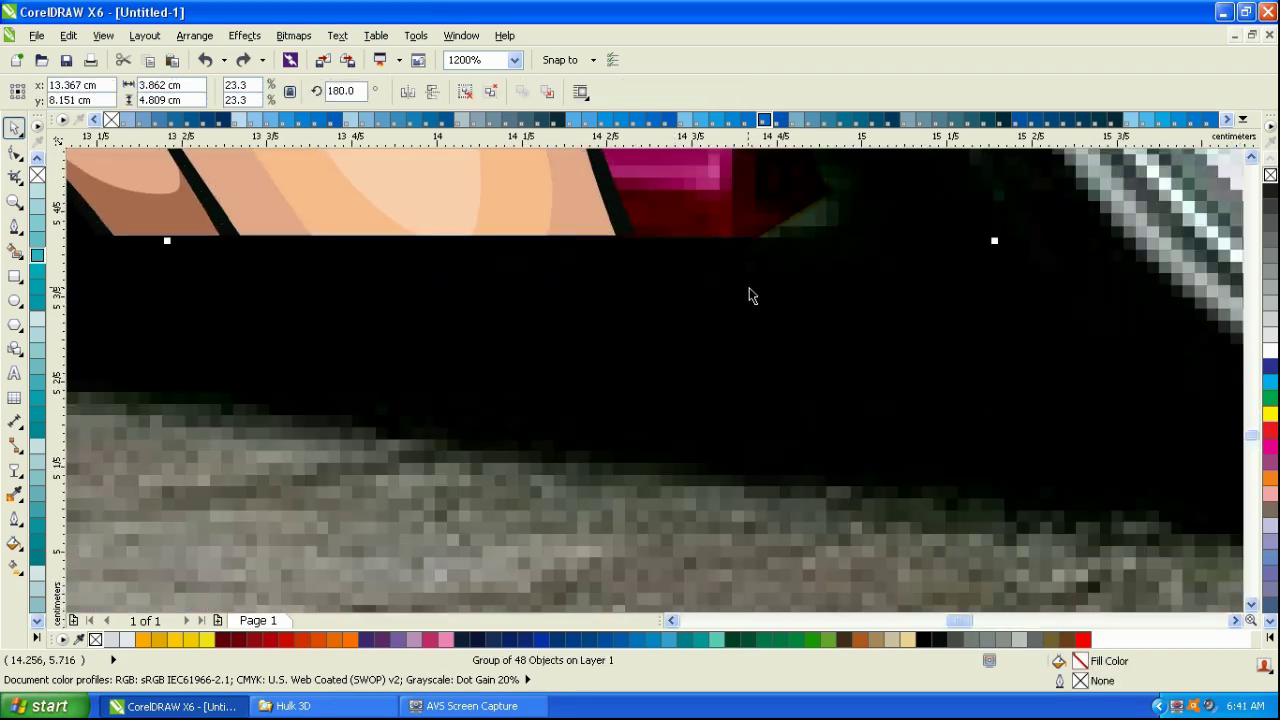
pyautogui.scroll(-2, 694, 400)
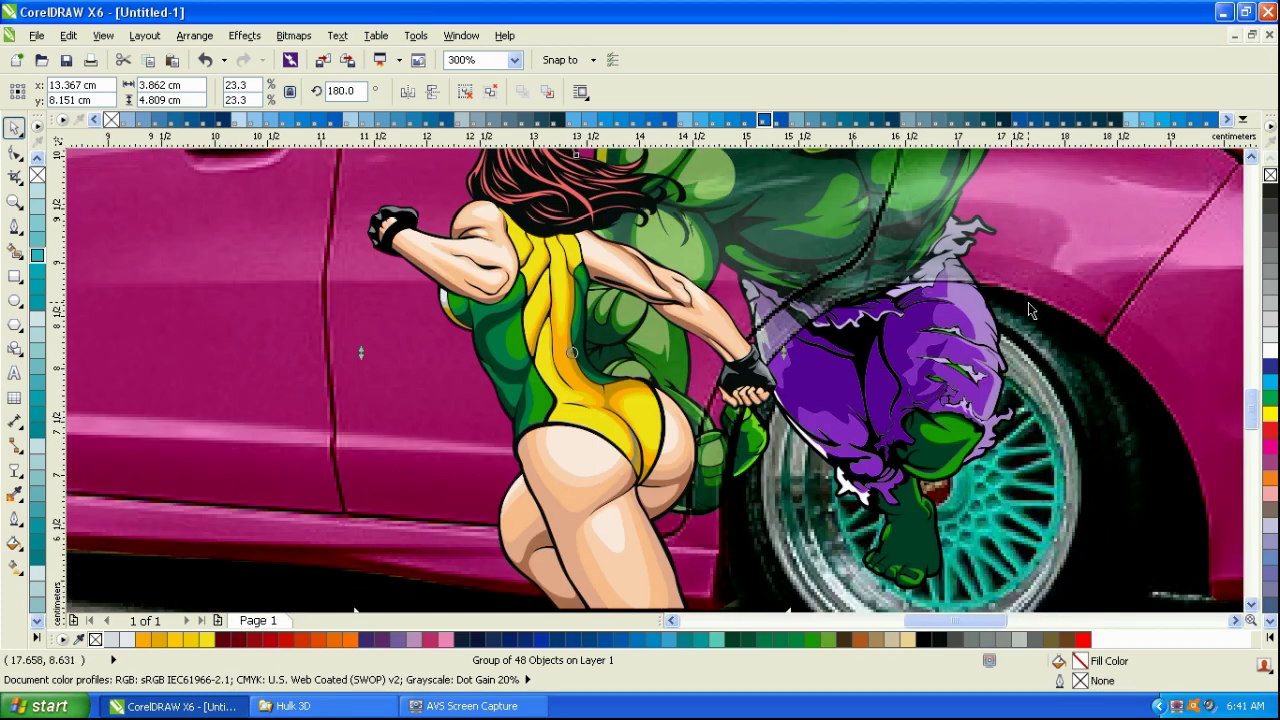
pyautogui.moveTo(944, 380); pyautogui.dragTo(961, 369)
# - Draw a closed Pen shape about 2.6 by 2.9 cm over the Hulk's legs, following the rear wheel arch
pyautogui.click(15, 226)
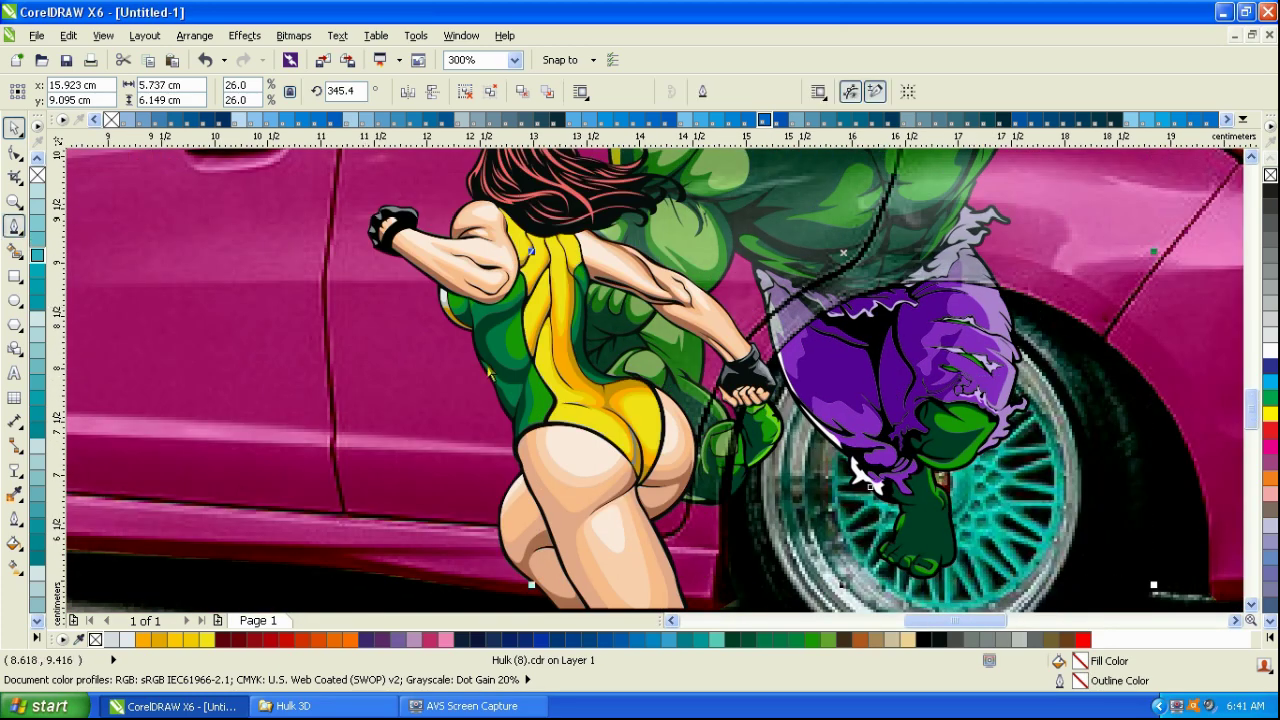
pyautogui.click(775, 358)
pyautogui.moveTo(908, 287); pyautogui.dragTo(950, 286)
pyautogui.click(1036, 302)
pyautogui.click(1052, 474)
pyautogui.click(995, 584)
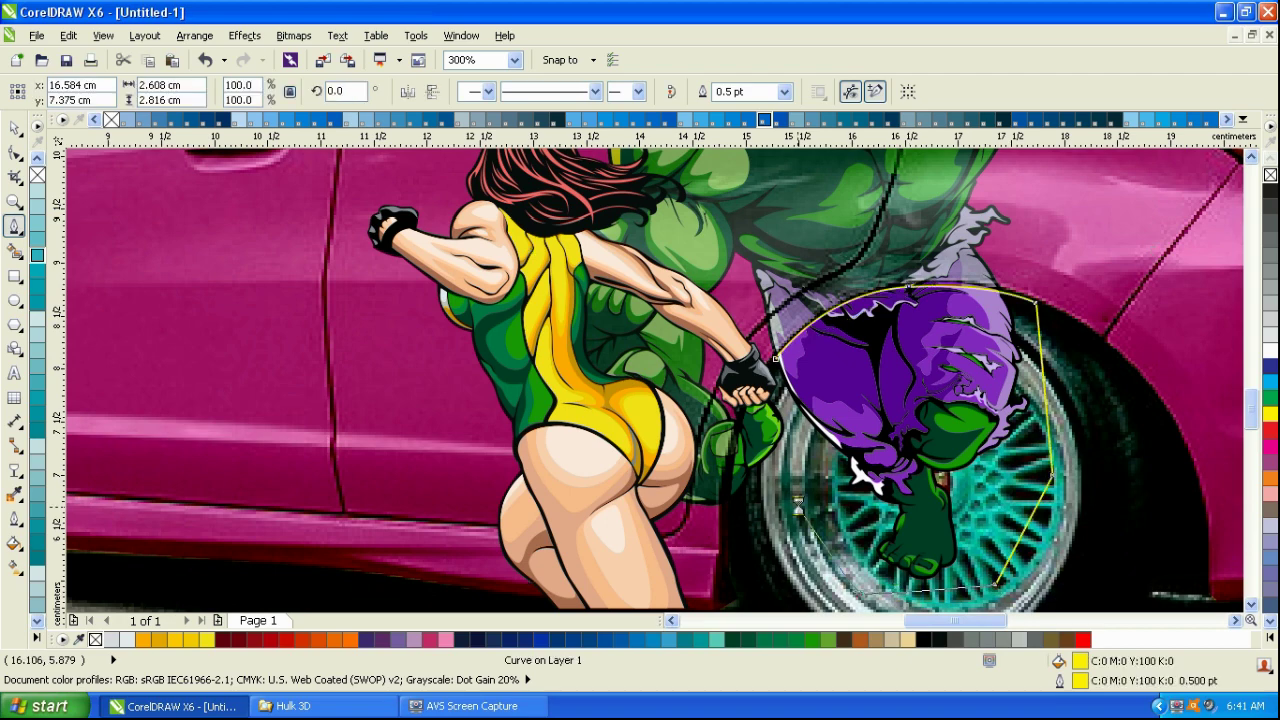
pyautogui.click(860, 594)
pyautogui.click(807, 497)
pyautogui.click(798, 440)
pyautogui.click(776, 358)
pyautogui.click(777, 447)
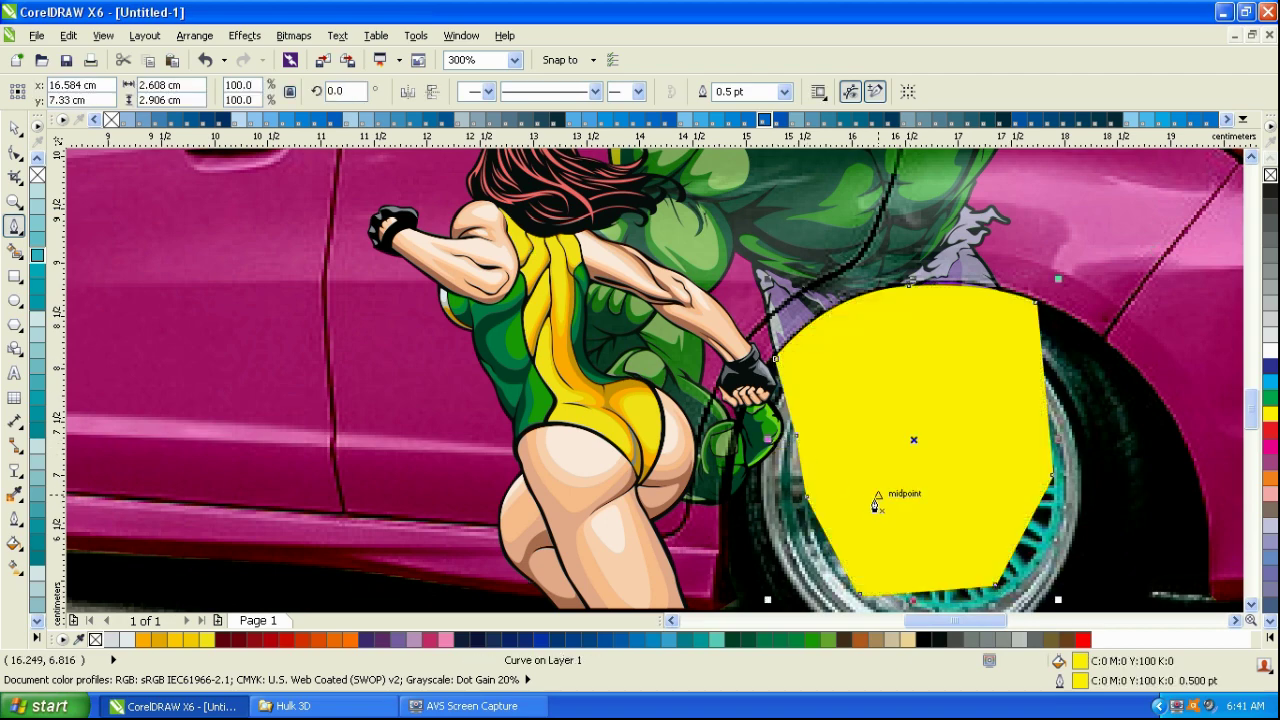
# - Trim the Hulk's legs with the yellow shape along the wheel arch and delete the shape
pyautogui.press('space')
pyautogui.scroll(3, 1119, 381)
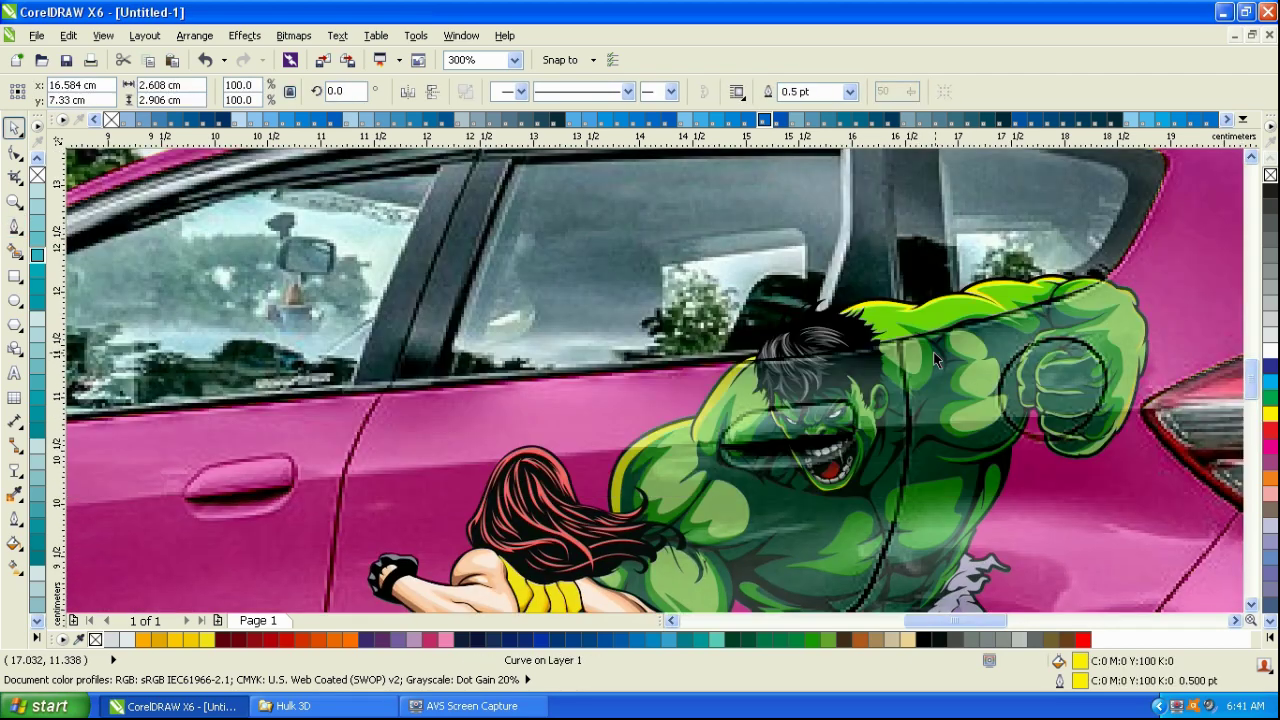
pyautogui.keyDown('shift'); pyautogui.click(895, 321); pyautogui.keyUp('shift')
pyautogui.click(604, 92)
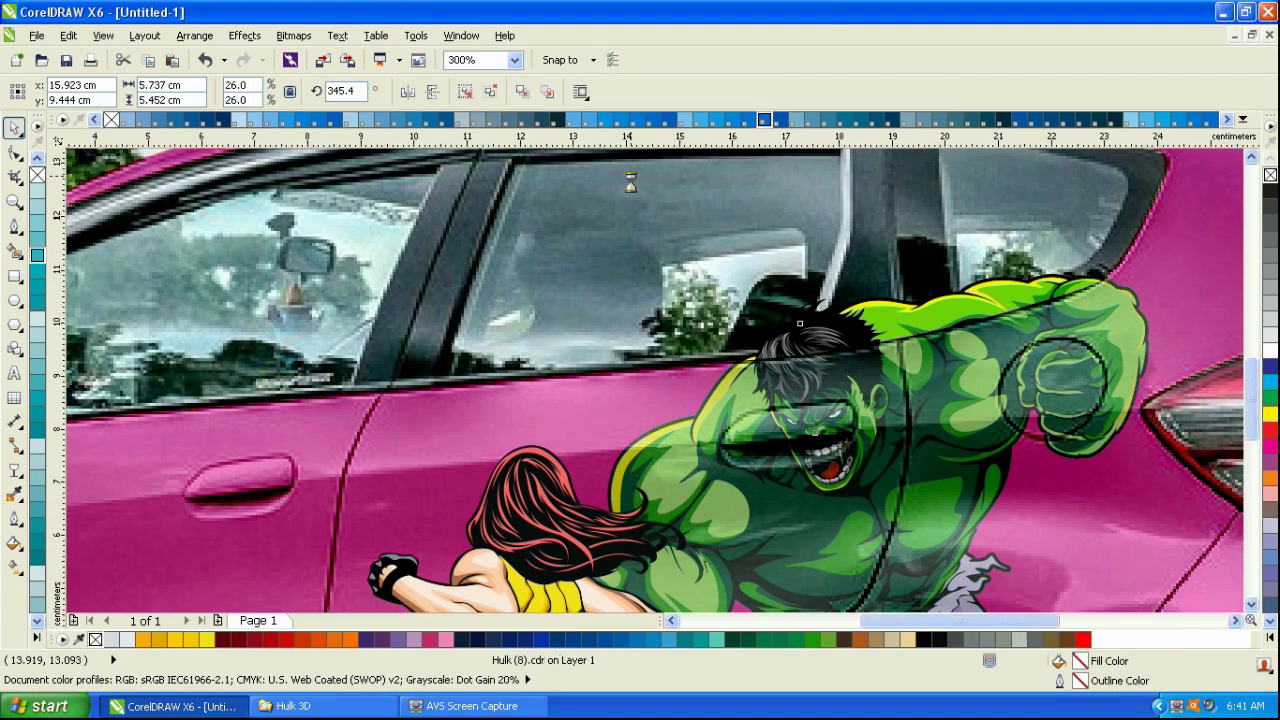
pyautogui.scroll(-2, 629, 179)
pyautogui.click(714, 366)
pyautogui.press('Delete')
# - Bring the grouped car bodies in front of the woman and the Hulk
pyautogui.click(788, 314)
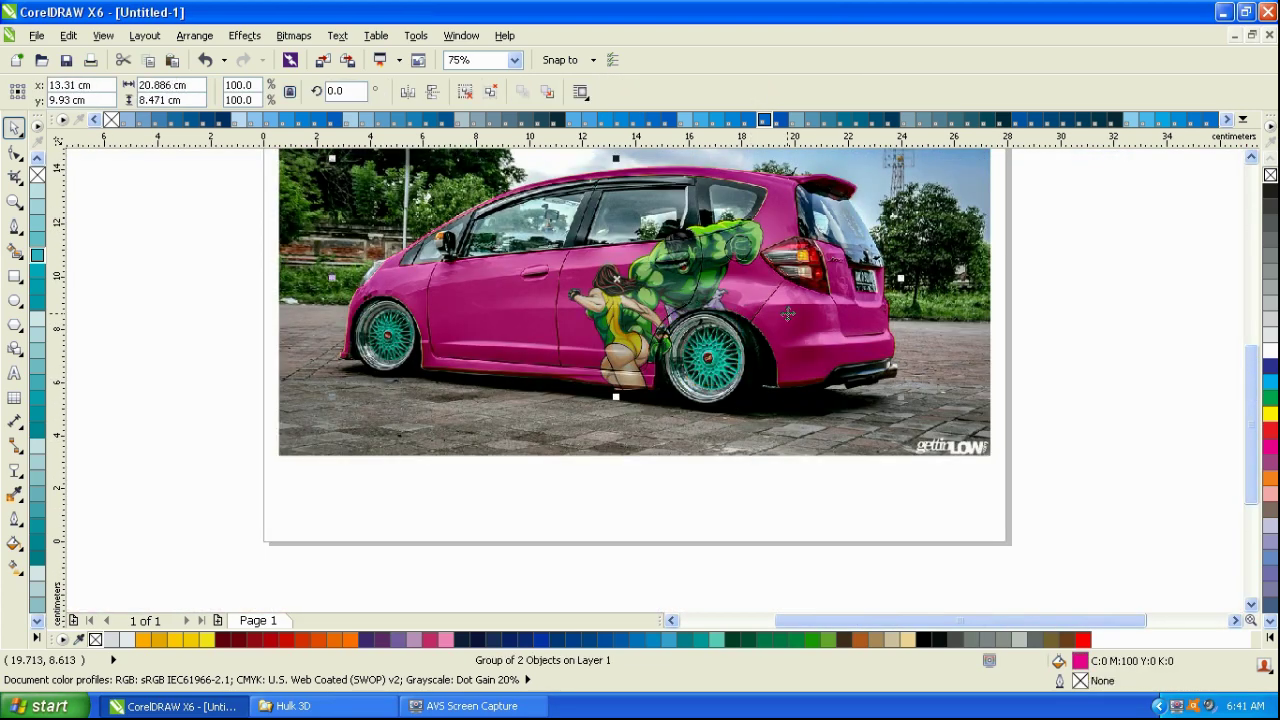
pyautogui.scroll(1, 788, 314)
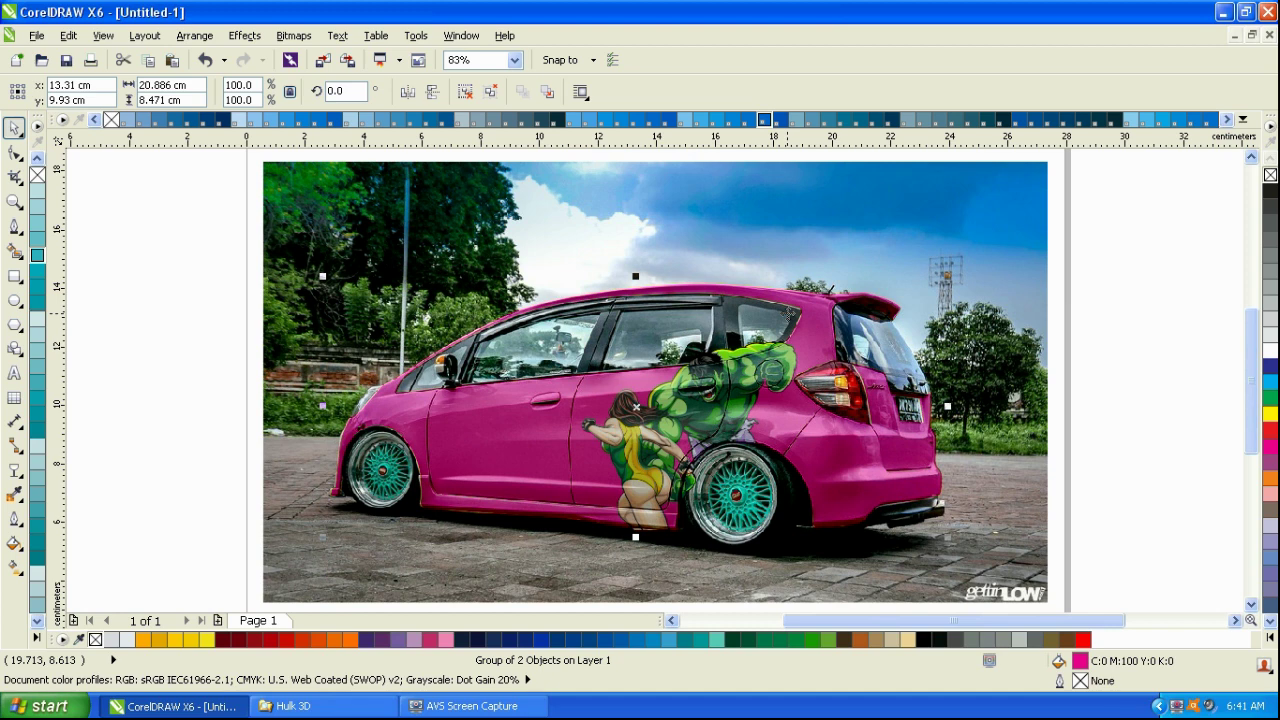
pyautogui.click(1086, 363)
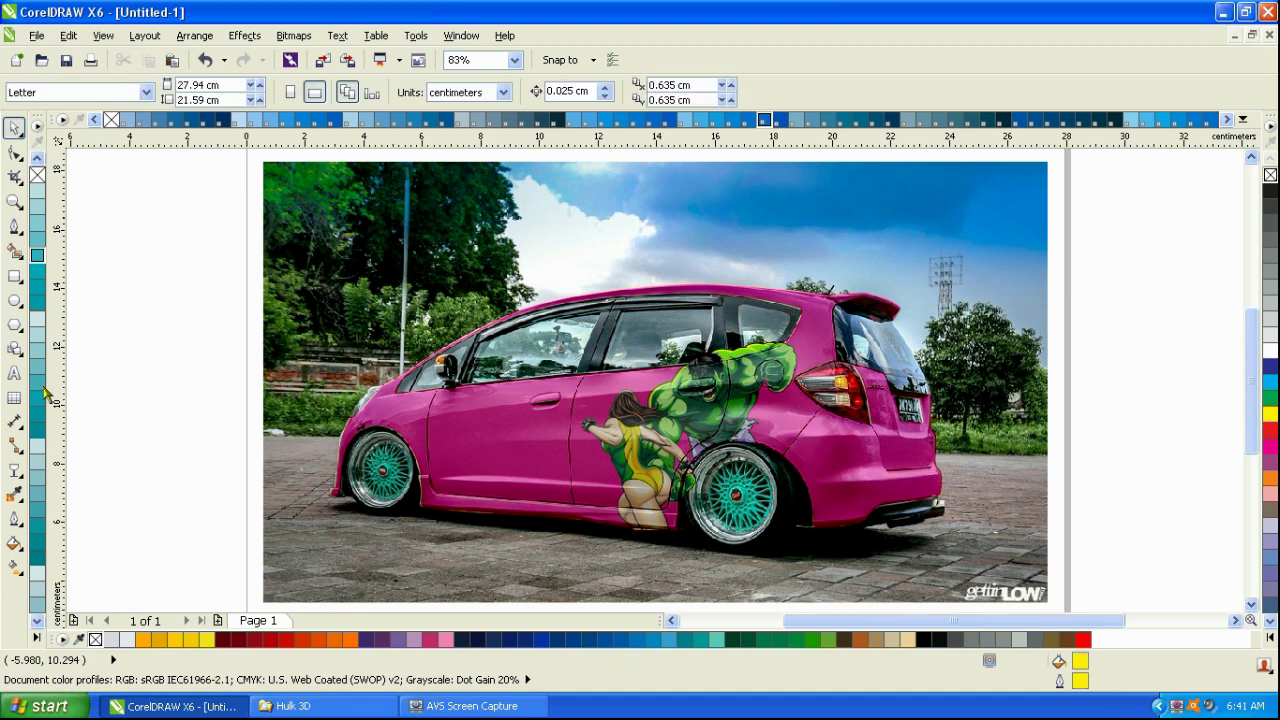
# - Add the text "beginilah hasil dan penampakannya setelah di mockup" above the car in 24 pt Arial and fill it white
pyautogui.click(14, 373)
pyautogui.click(361, 236)
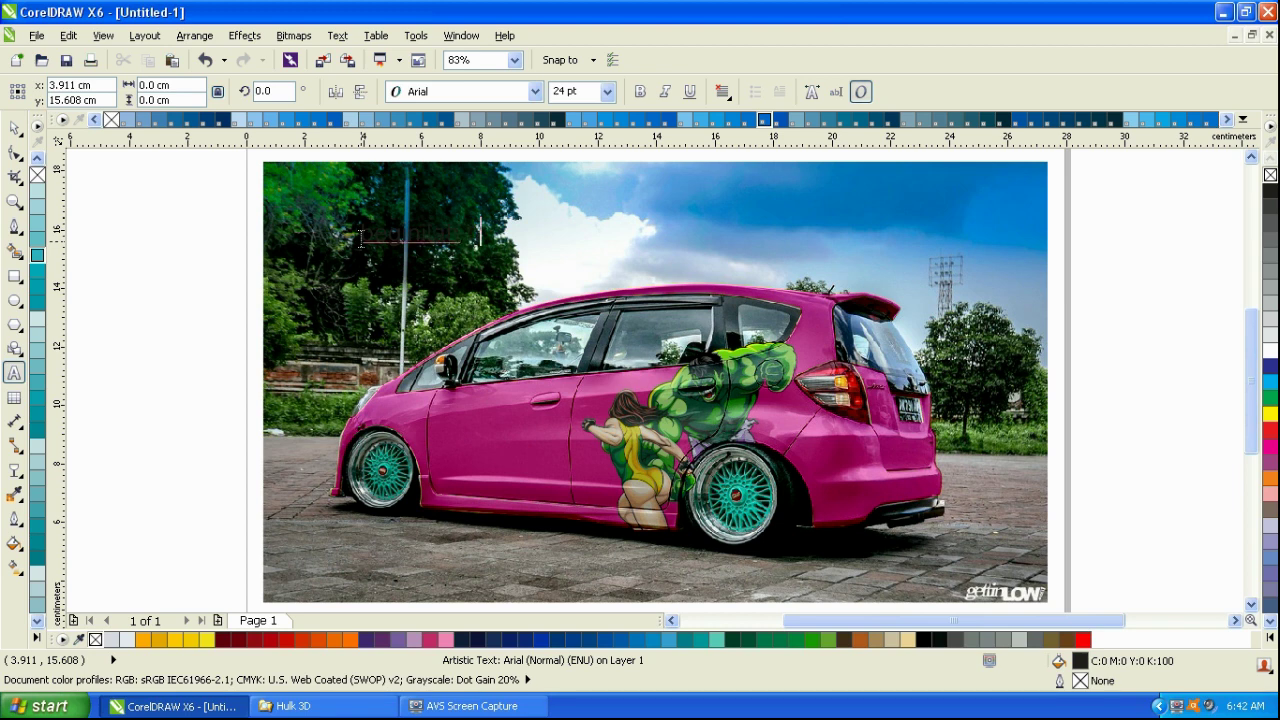
pyautogui.write('bil dan penamp')
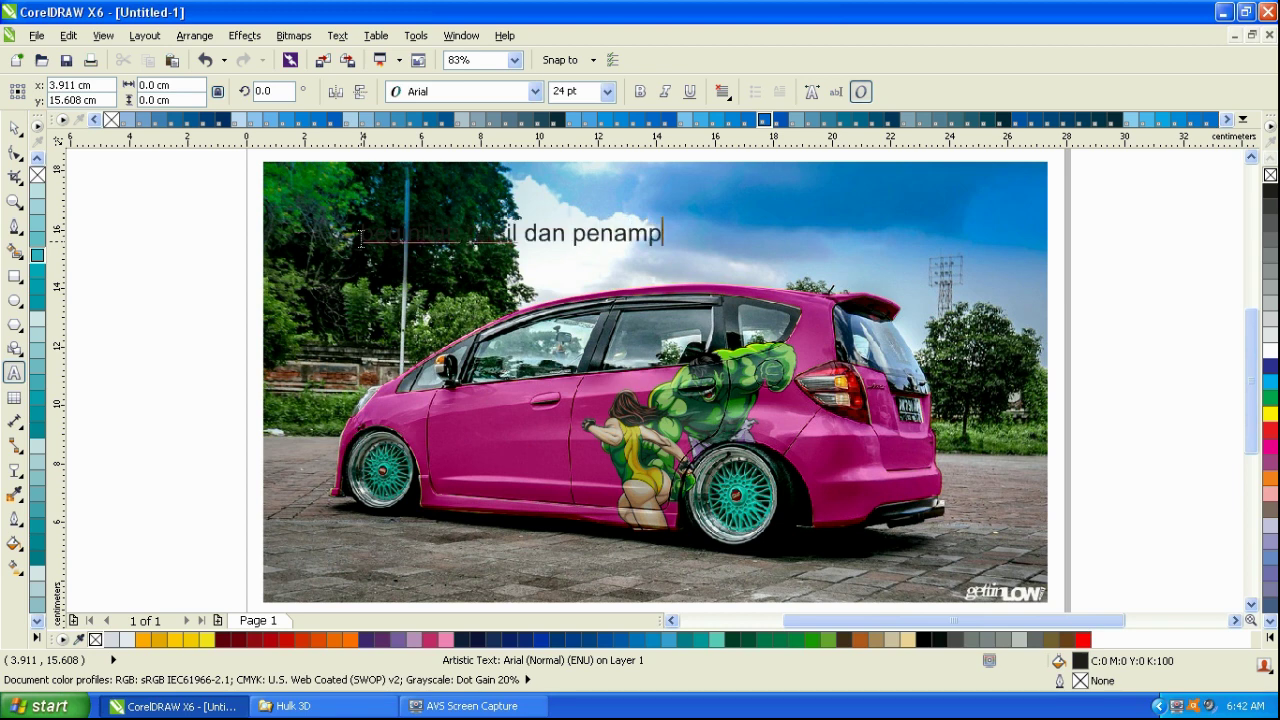
pyautogui.write('akannya setelah di mockup')
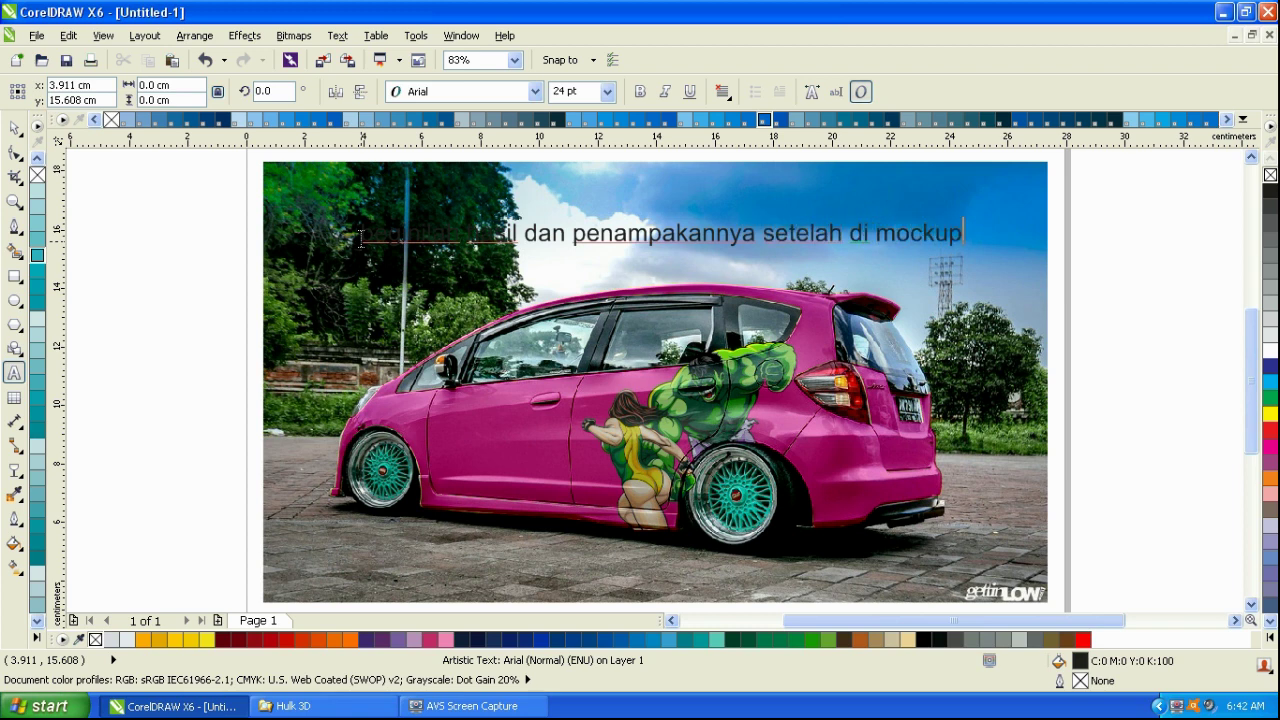
pyautogui.hotkey('ctrl', 'space')
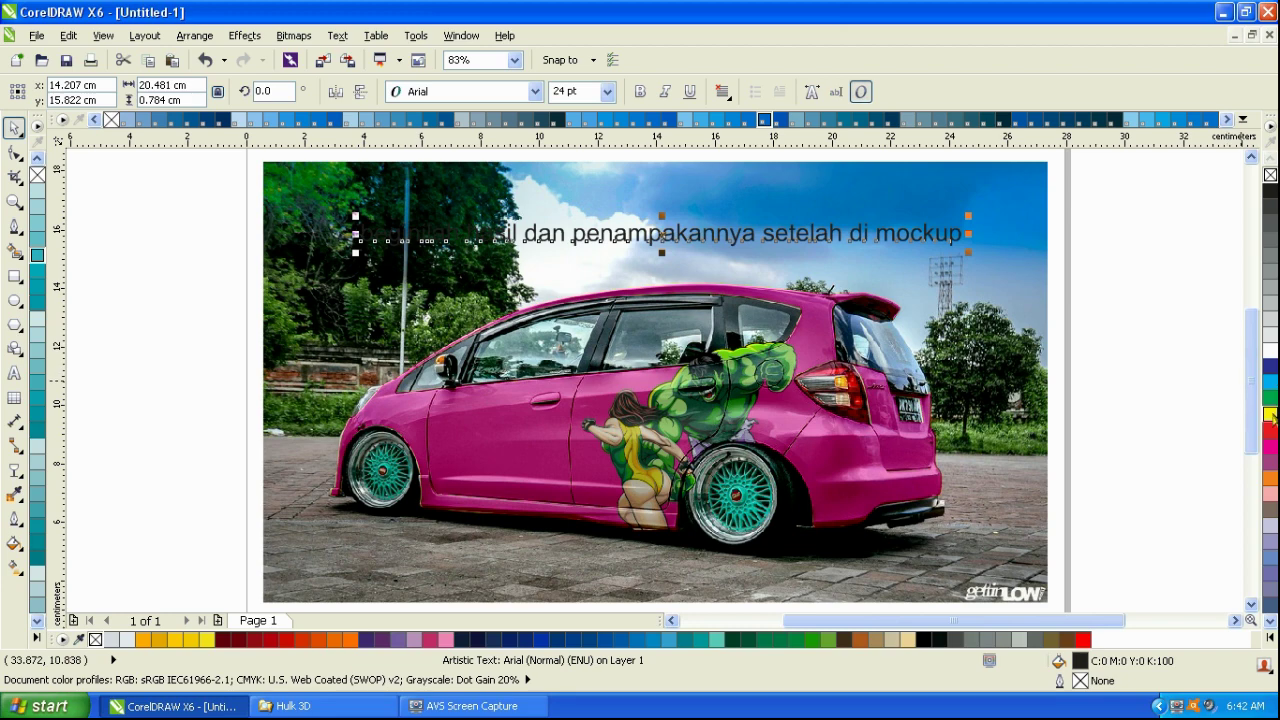
pyautogui.click(1270, 350)
# - Move the white text across the middle of the car and preview the mockup full screen
pyautogui.moveTo(835, 237); pyautogui.dragTo(798, 441)
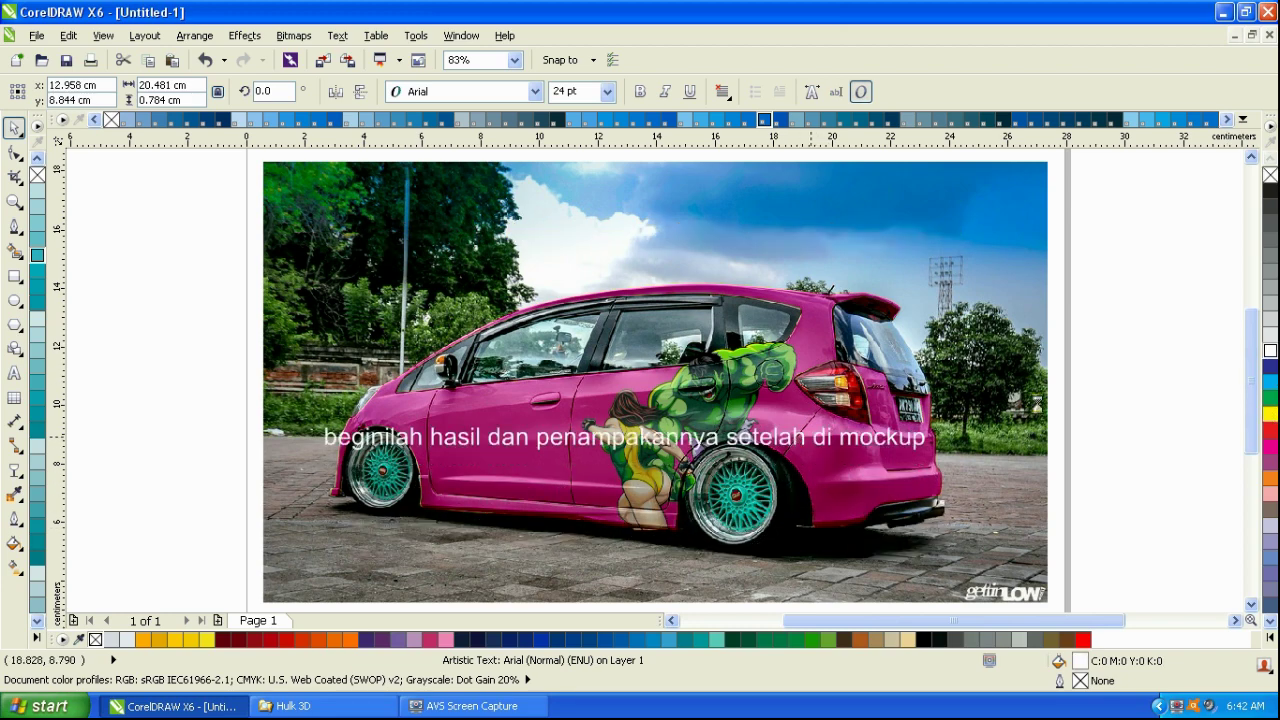
pyautogui.click(1163, 376)
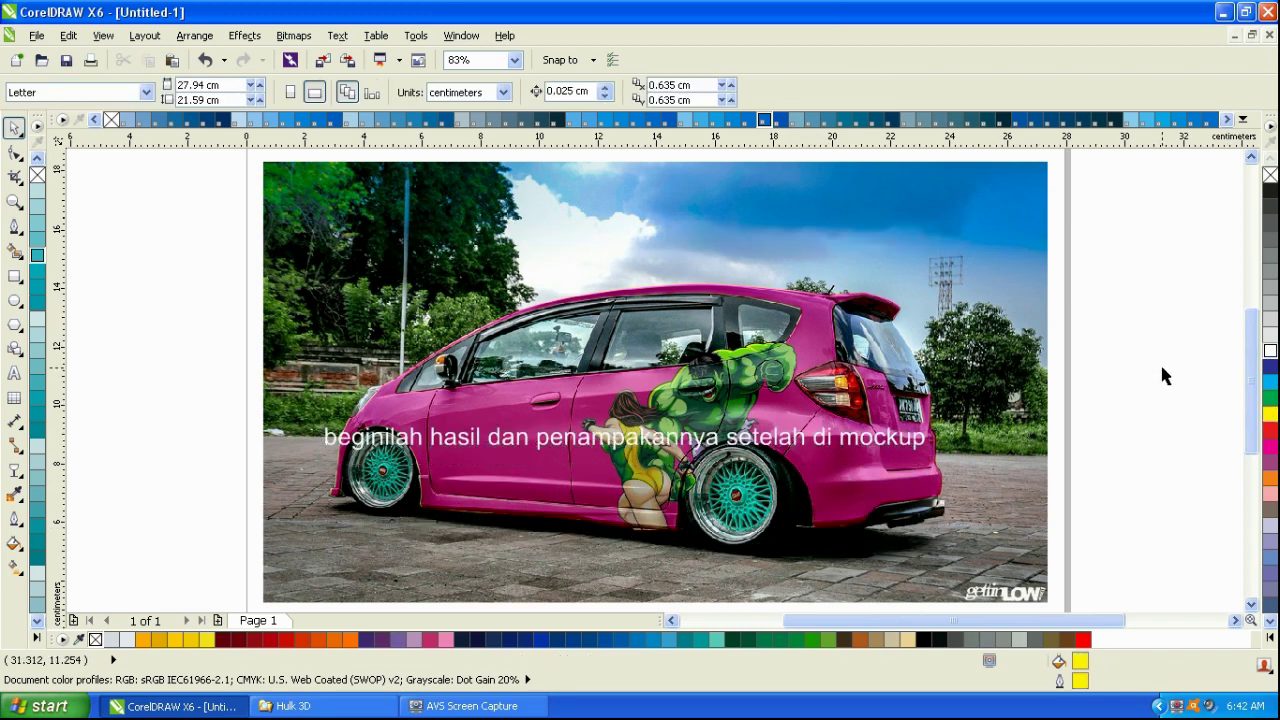
pyautogui.press('F9')
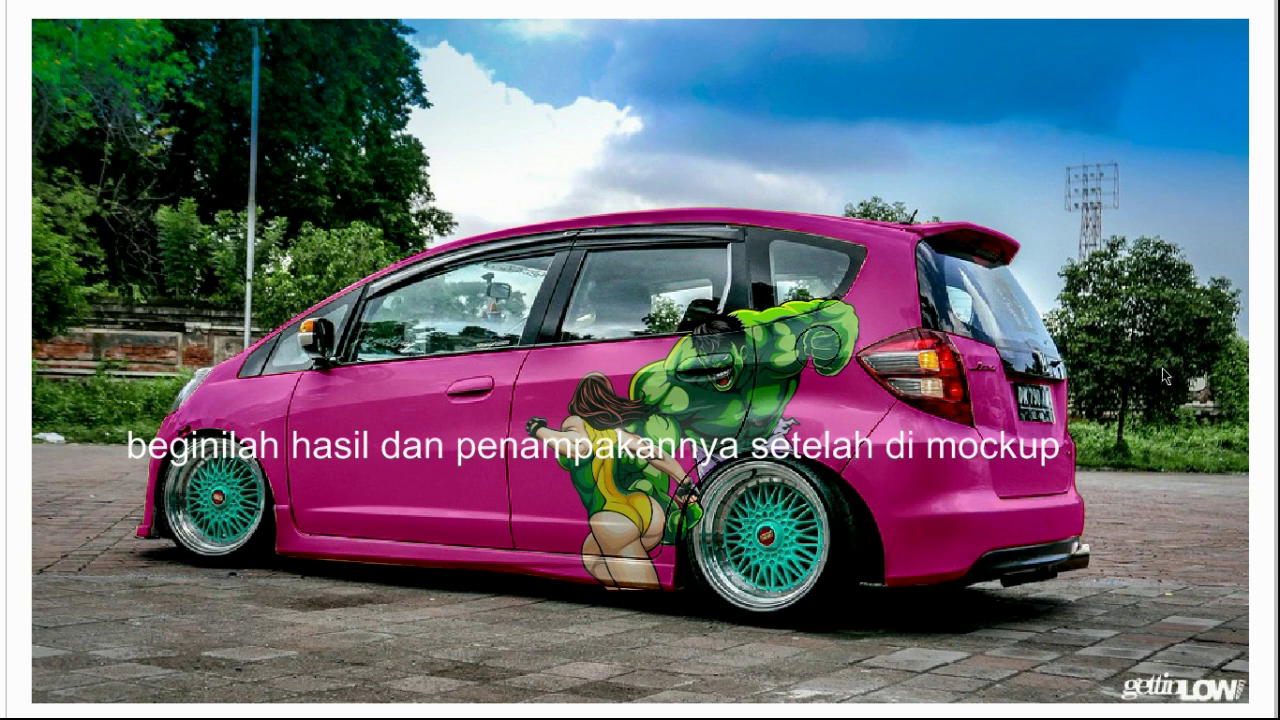